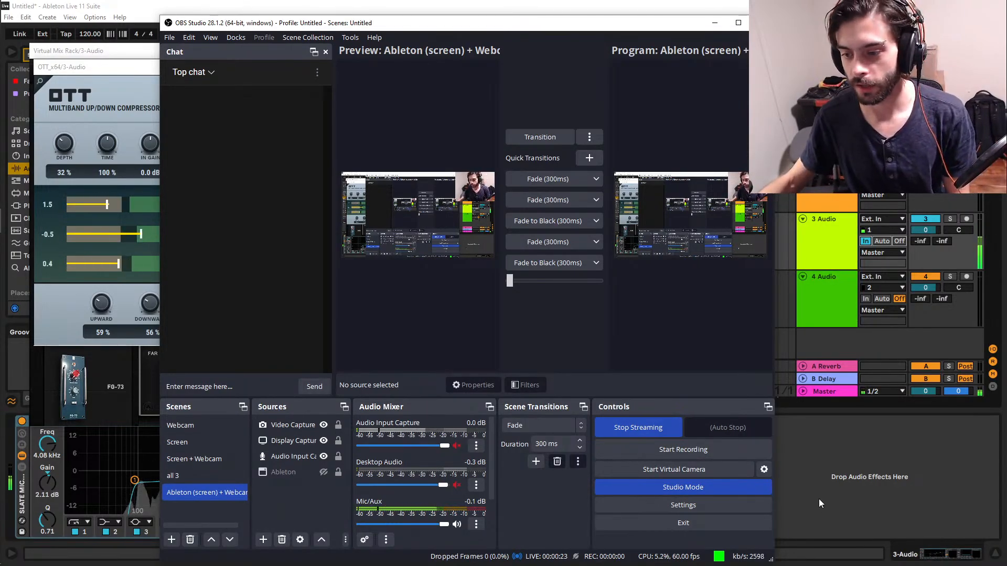
# Switch to Ableton Live, move the empty green audio track above the microphone track, and delete the unused audio tracks.
pyautogui.click(800, 488)
pyautogui.click(757, 303)
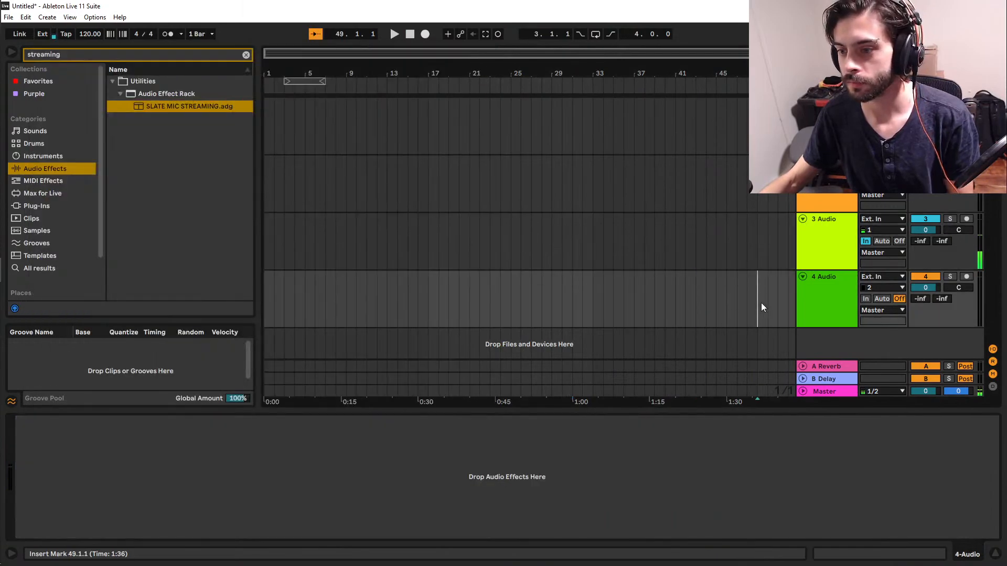
pyautogui.moveTo(828, 307); pyautogui.dragTo(824, 215)
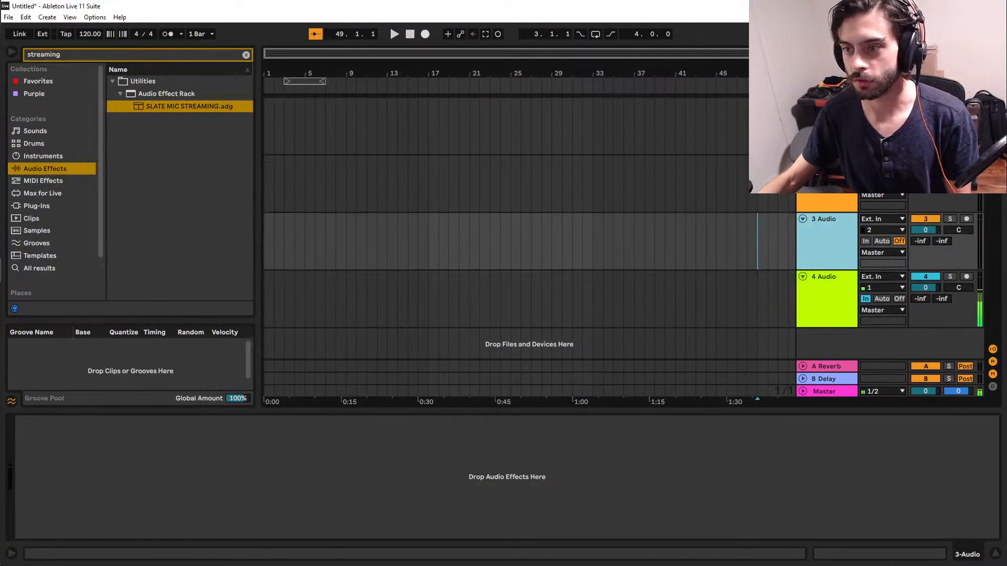
pyautogui.keyDown('shift'); pyautogui.click(825, 104); pyautogui.keyUp('shift')
pyautogui.press('Delete')
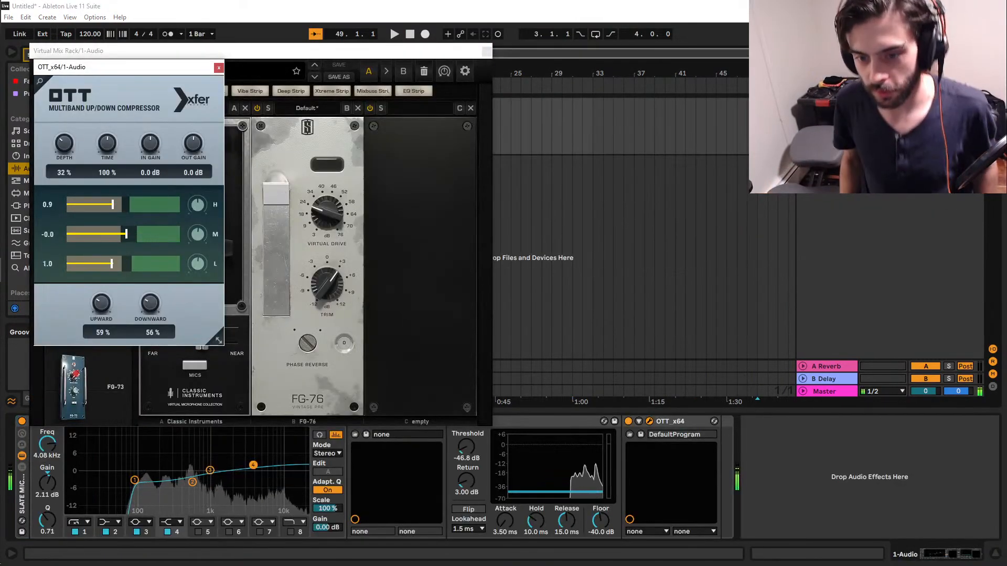
# Move the Virtual Mix Rack window away from the browser and select the microphone track.
pyautogui.click(693, 227)
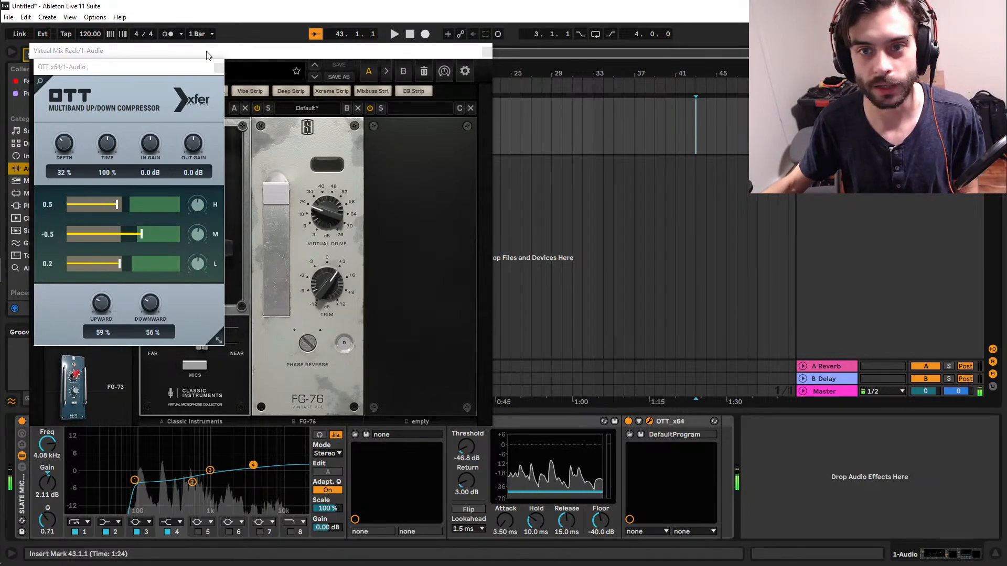
pyautogui.moveTo(445, 50); pyautogui.dragTo(682, 185)
pyautogui.click(826, 115)
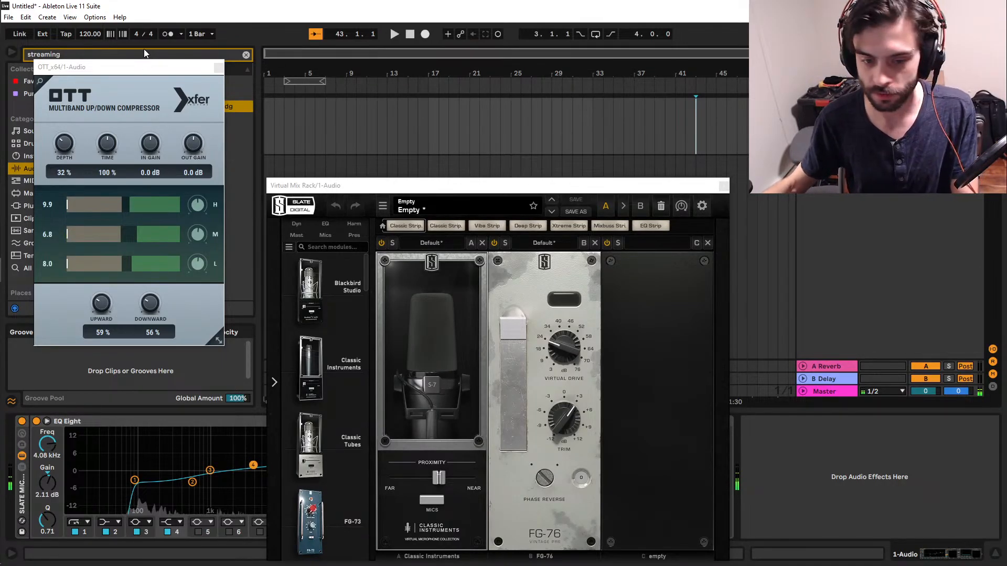
# Search the plug-ins for "pig" and load the 64-bit VST Pigments onto the Guitar Open track.
pyautogui.press('Down')
pyautogui.hotkey('ctrl', 'f')
pyautogui.write('pig')
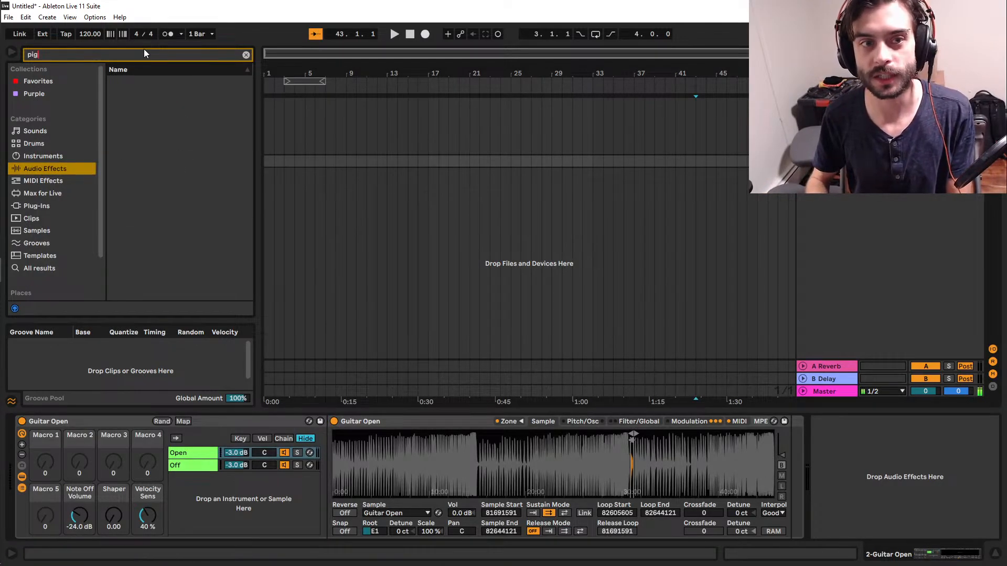
pyautogui.click(46, 204)
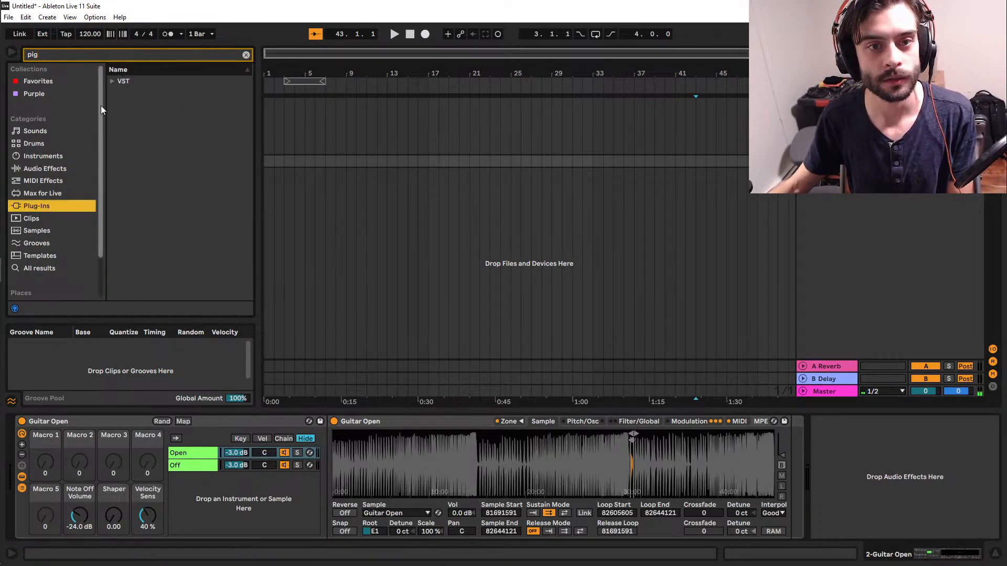
pyautogui.click(109, 85)
pyautogui.click(121, 94)
pyautogui.moveTo(140, 105); pyautogui.dragTo(418, 161)
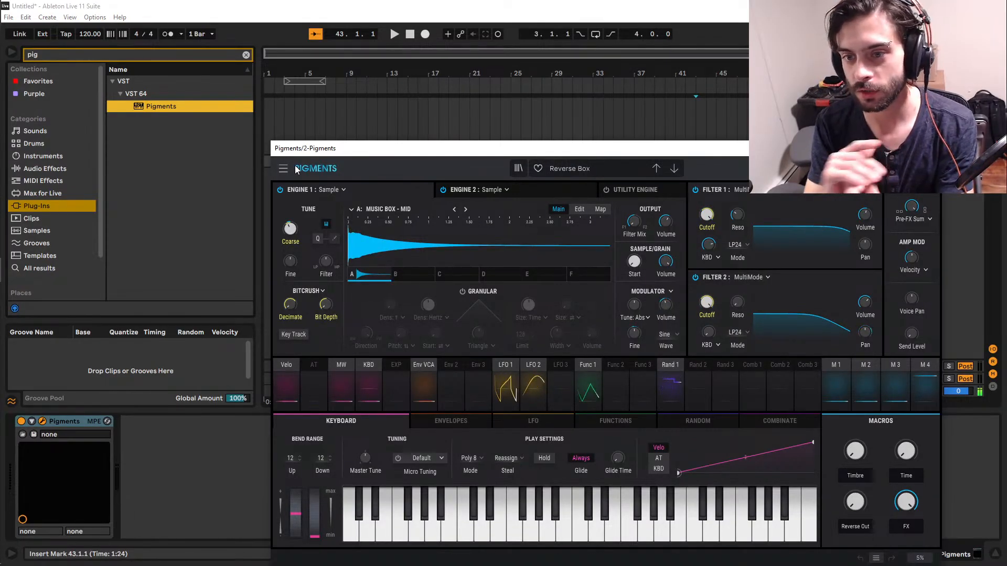
# Browse the Pigments preset types and load the Bi-timbral preset from the Template category.
pyautogui.click(579, 171)
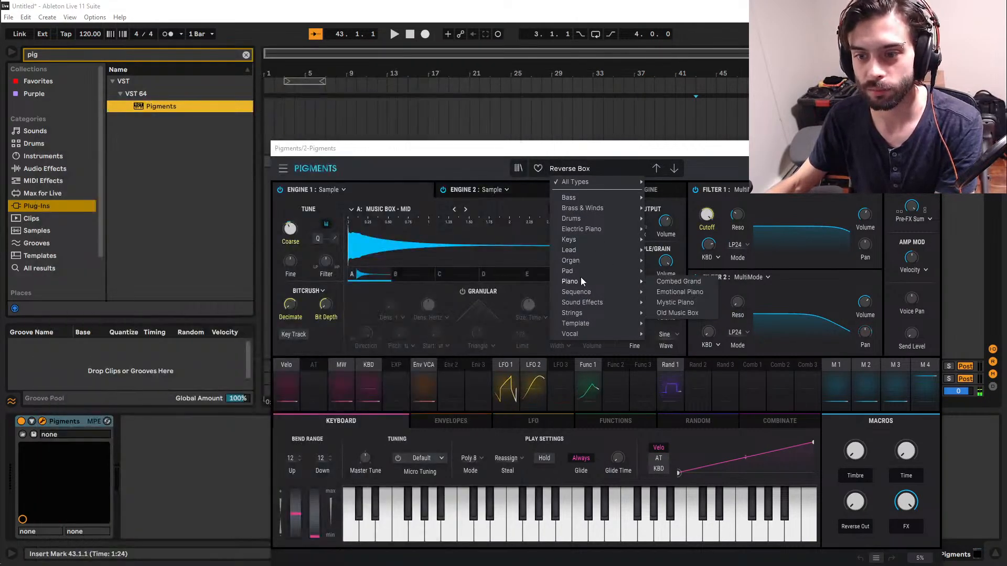
pyautogui.moveTo(580, 273)
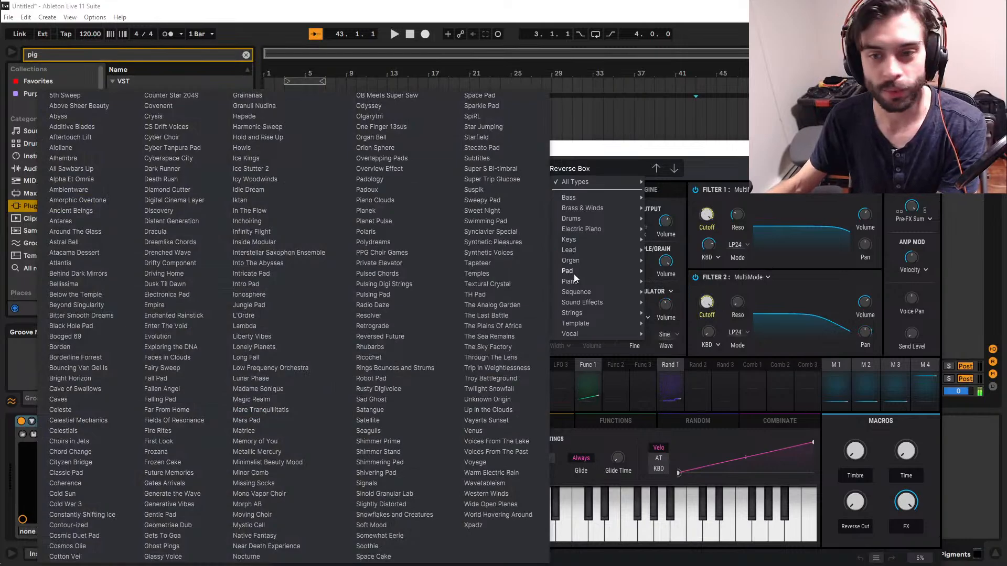
pyautogui.moveTo(629, 338)
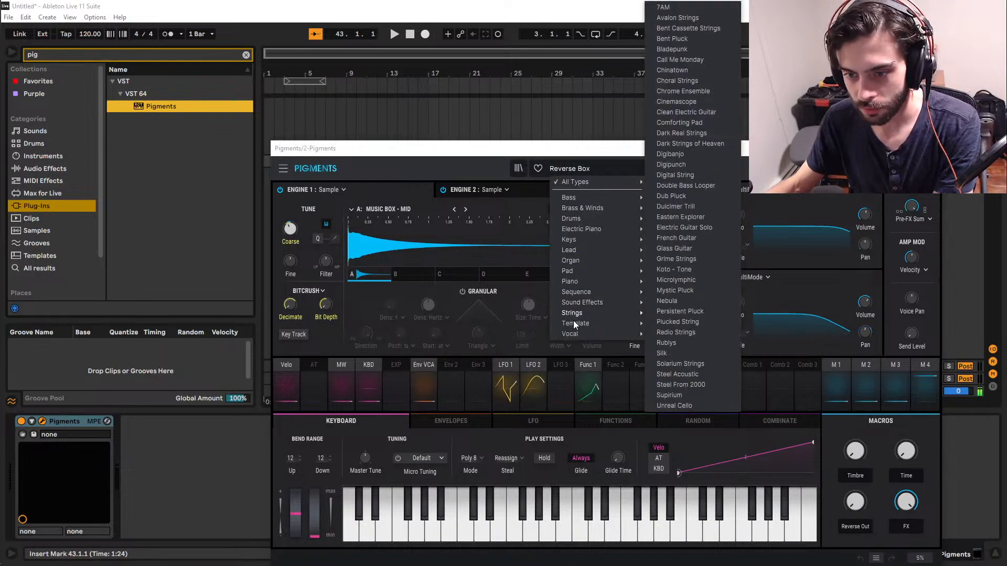
pyautogui.moveTo(592, 326)
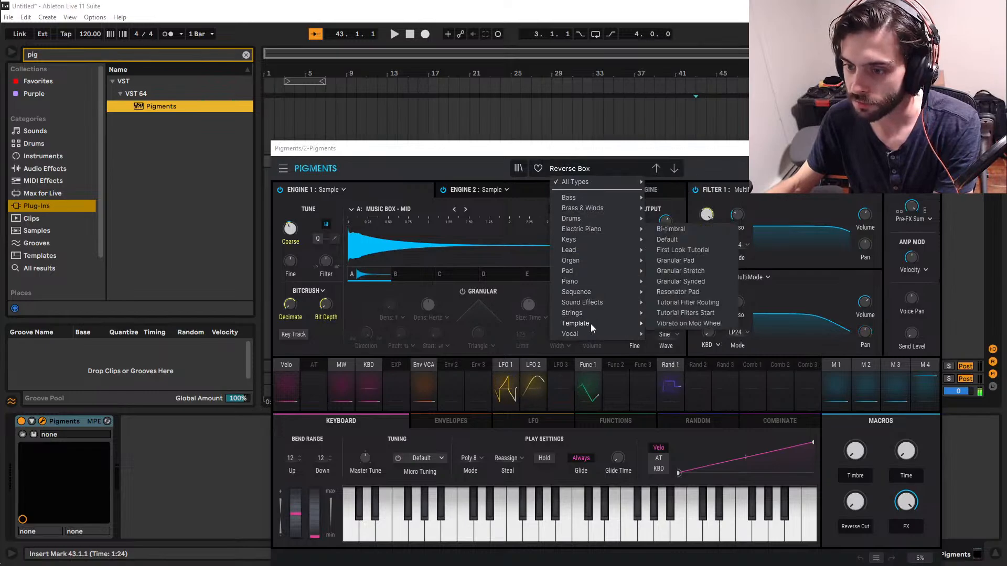
pyautogui.click(704, 230)
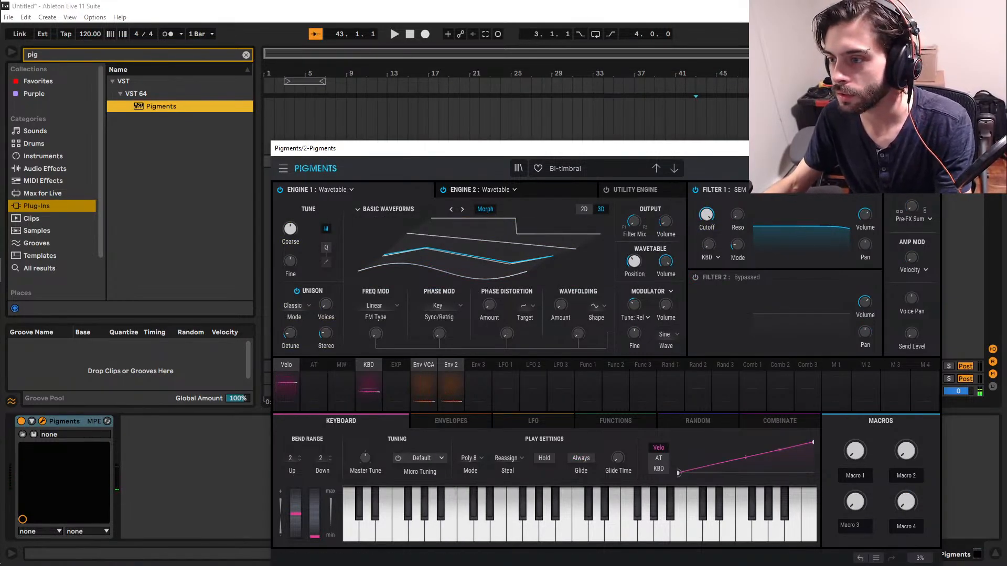
pyautogui.moveTo(897, 169); pyautogui.dragTo(897, 158)
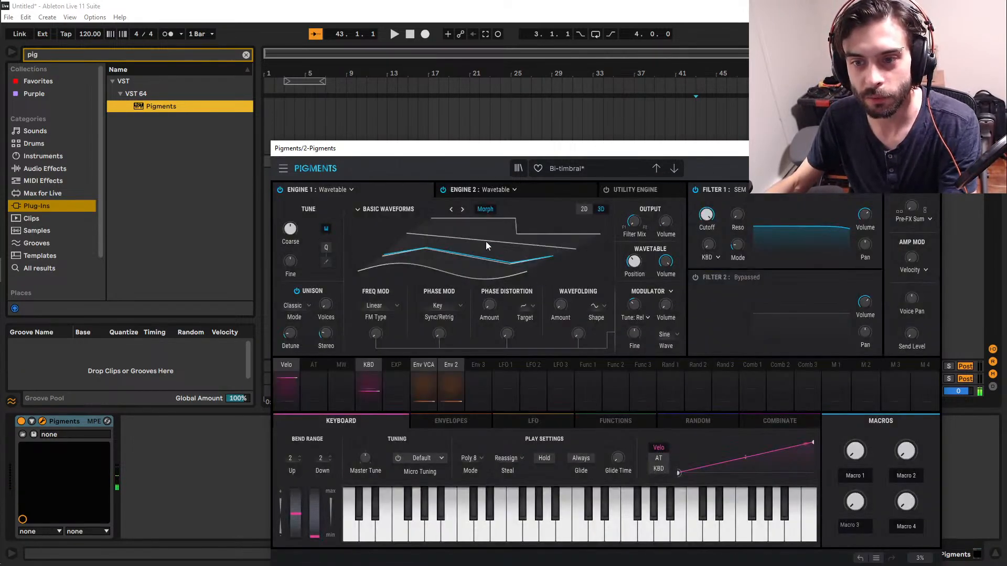
# Examine the wavetable settings of Engine 1 and Engine 2.
pyautogui.click(483, 187)
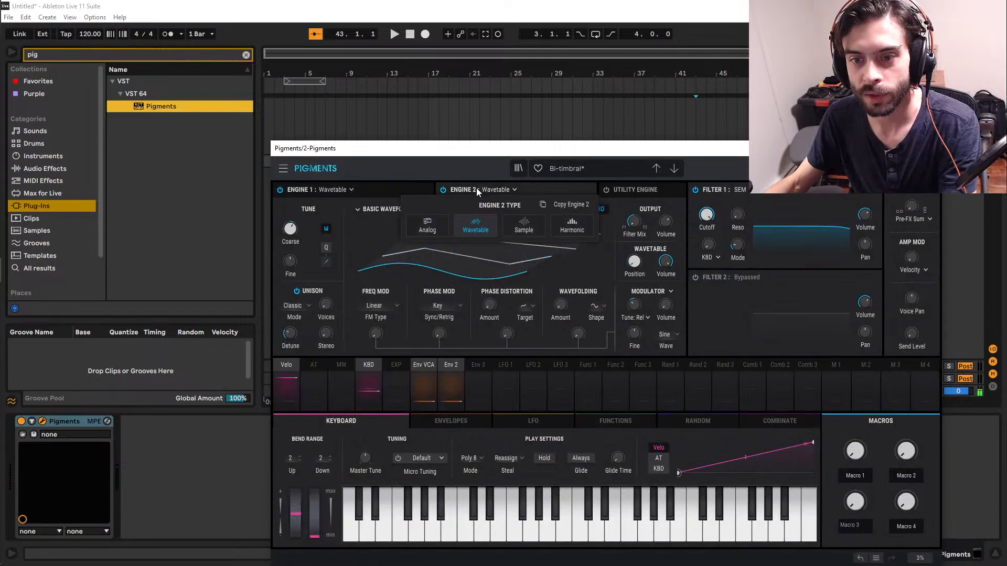
pyautogui.click(405, 189)
pyautogui.click(410, 186)
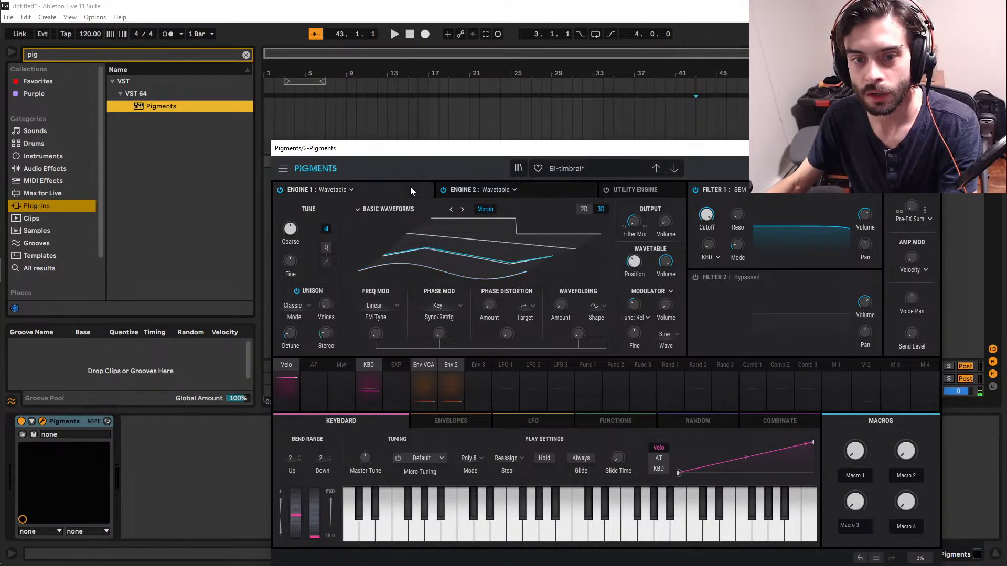
pyautogui.click(493, 189)
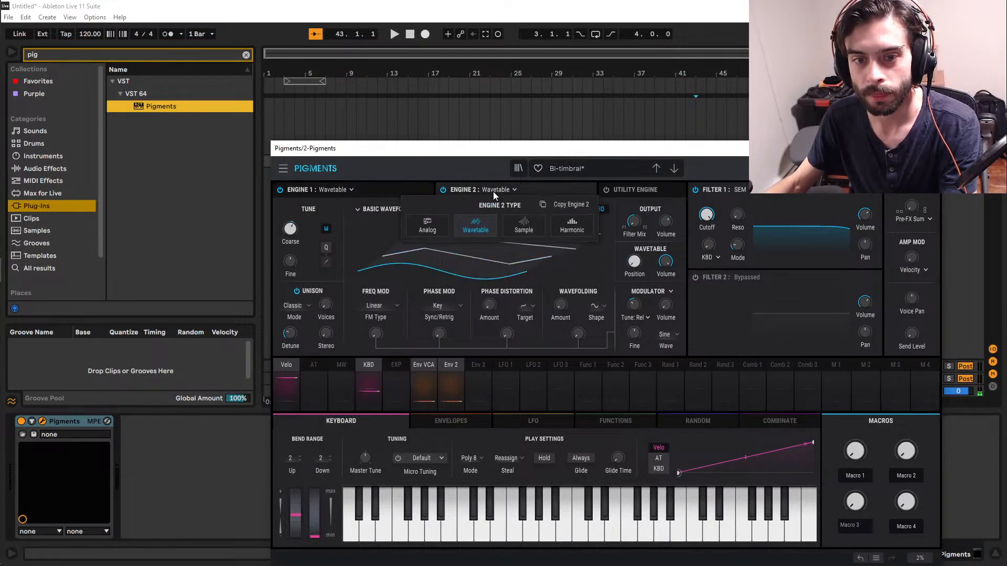
pyautogui.click(296, 225)
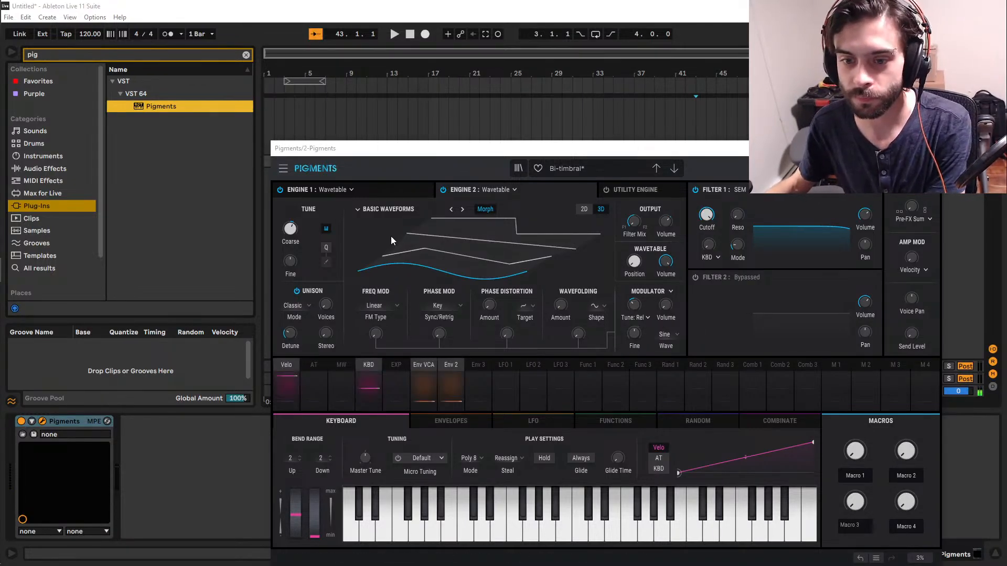
# Load the 100m Basic Waves wavetable from the Synthesizers category into Engine 1 and turn off Engine 2.
pyautogui.click(409, 188)
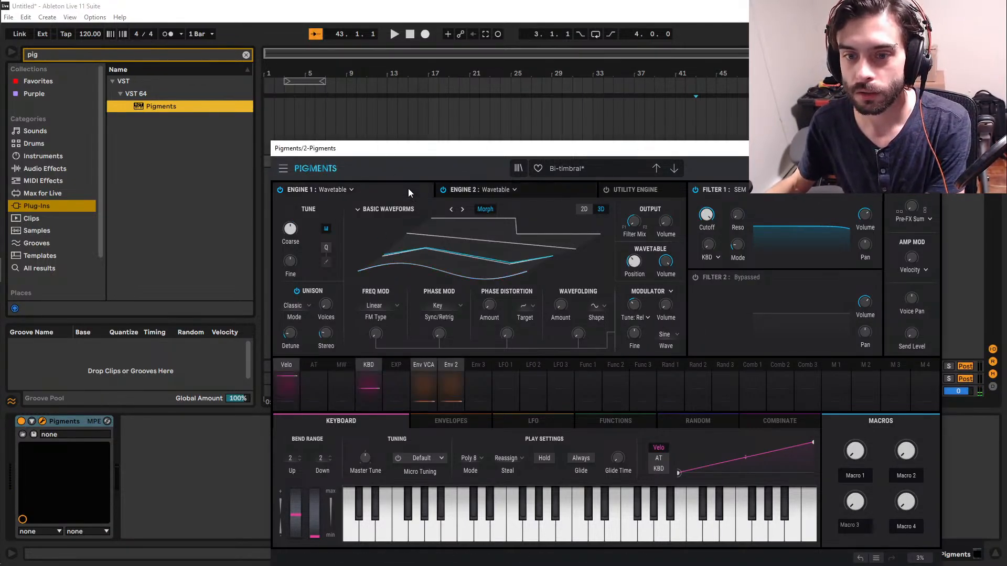
pyautogui.click(417, 211)
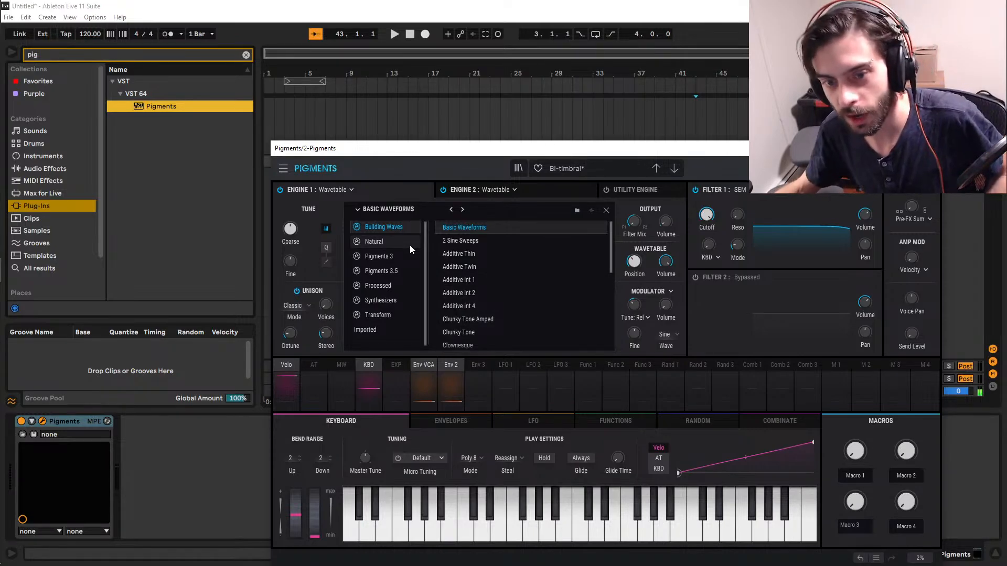
pyautogui.click(391, 298)
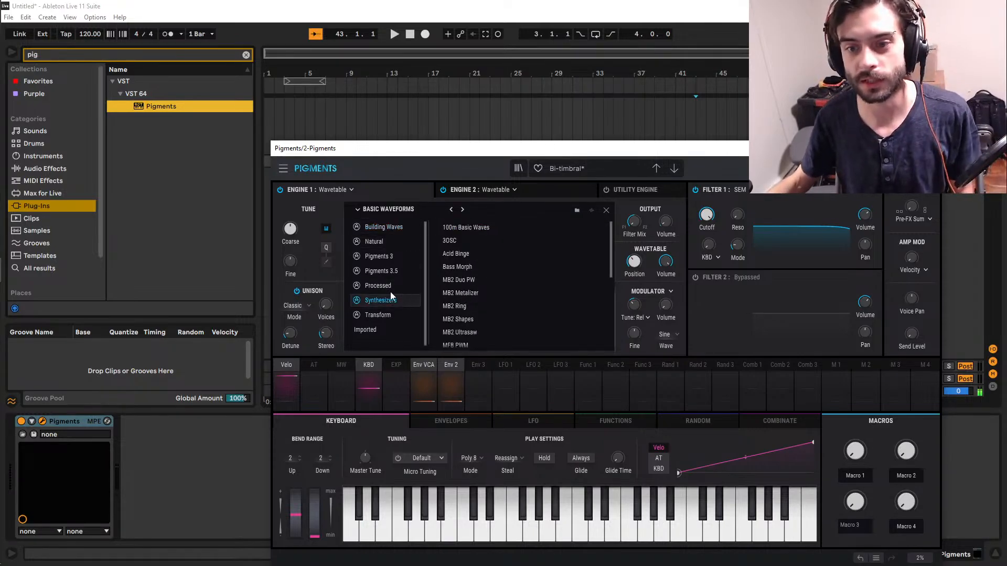
pyautogui.click(486, 228)
pyautogui.click(488, 229)
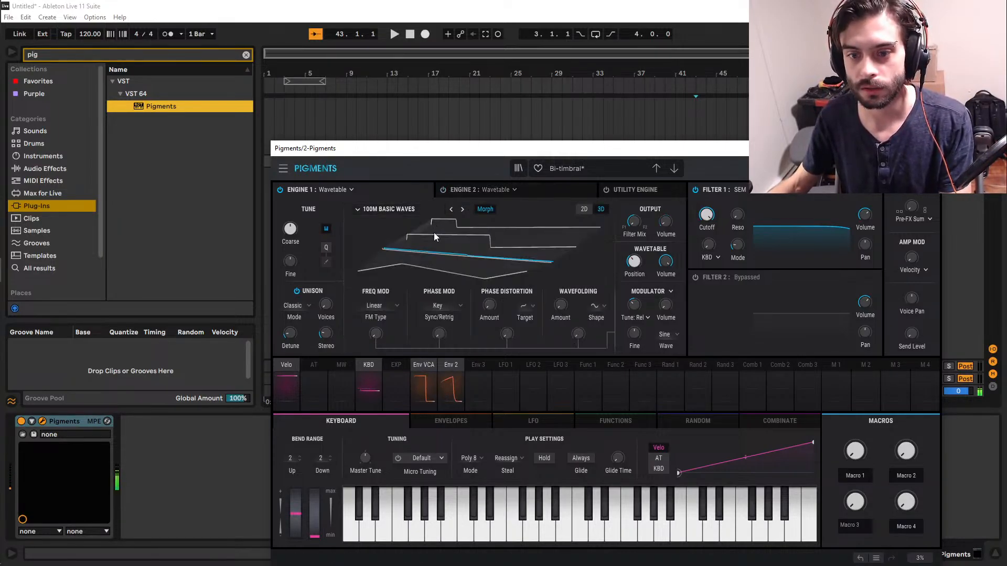
# Show the envelopes and modulate Engine 1's output volume with Env VCA at an amount of 1.00.
pyautogui.click(461, 423)
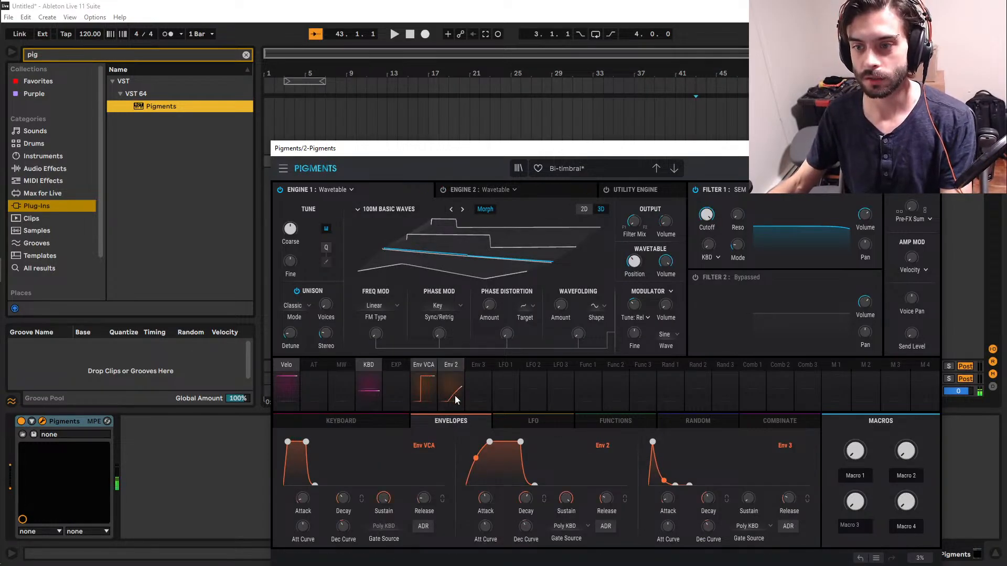
pyautogui.click(676, 218)
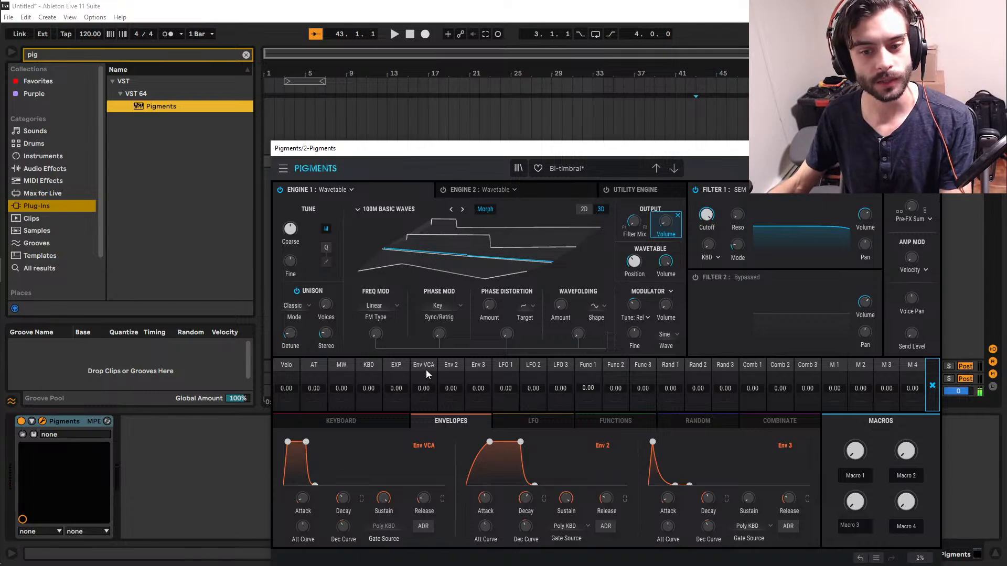
pyautogui.moveTo(426, 372); pyautogui.dragTo(426, 325)
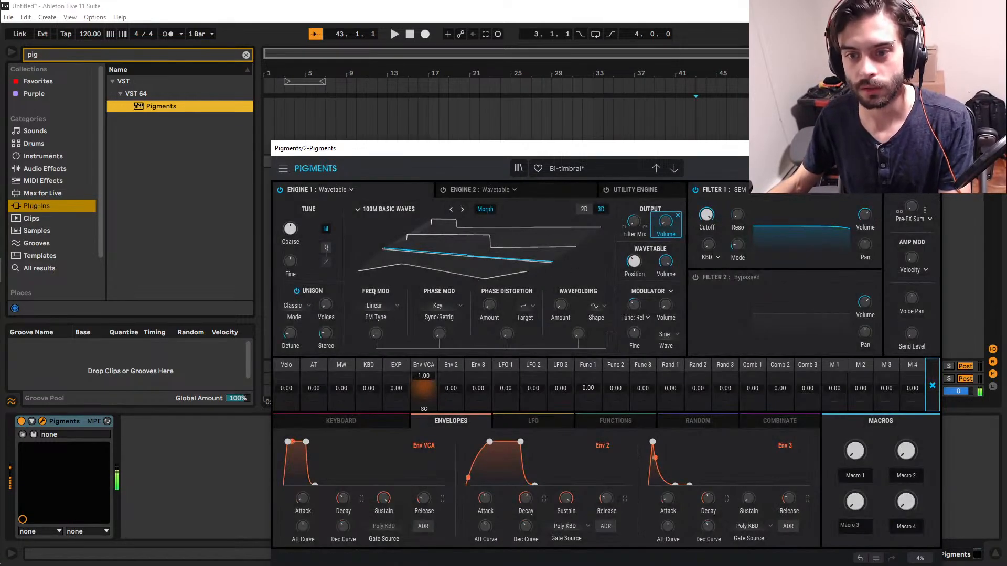
# Turn off Morph in Engine 1 and try out the wavefolding amount and its modulation from the modulator.
pyautogui.click(481, 211)
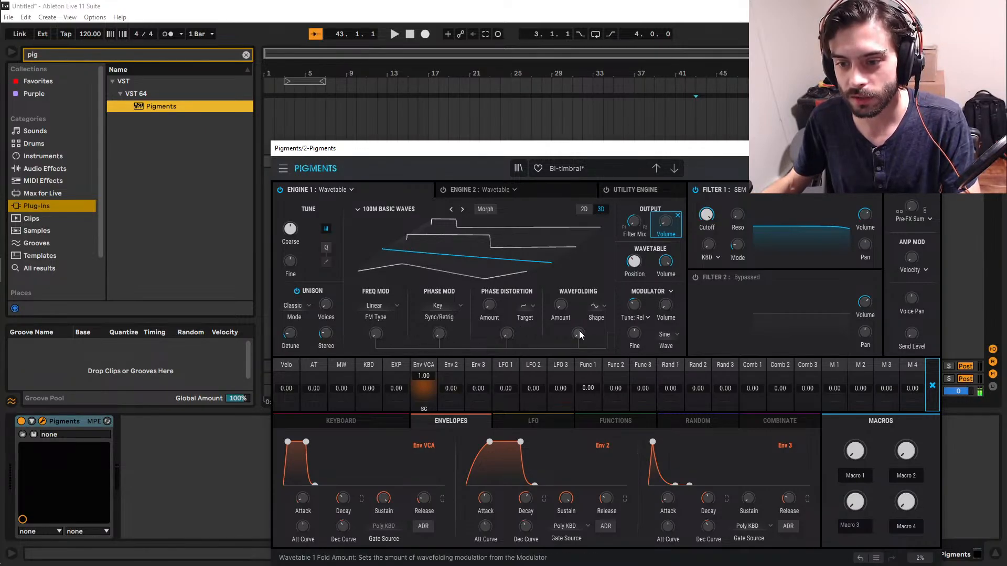
pyautogui.moveTo(579, 335)
pyautogui.mouseDown()
pyautogui.moveTo(579, 294)
pyautogui.moveTo(579, 331)
pyautogui.mouseUp()
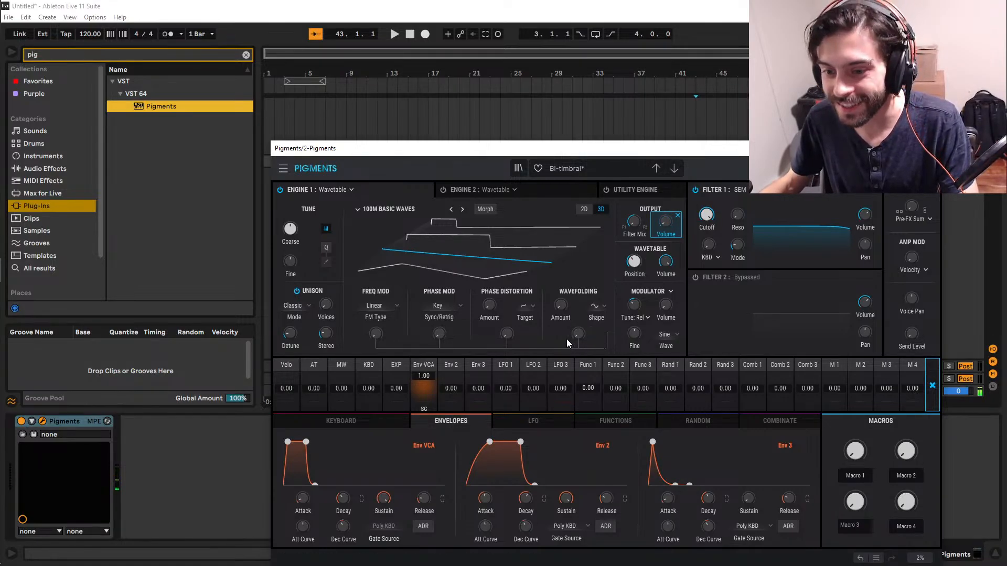
pyautogui.moveTo(577, 334); pyautogui.dragTo(562, 306)
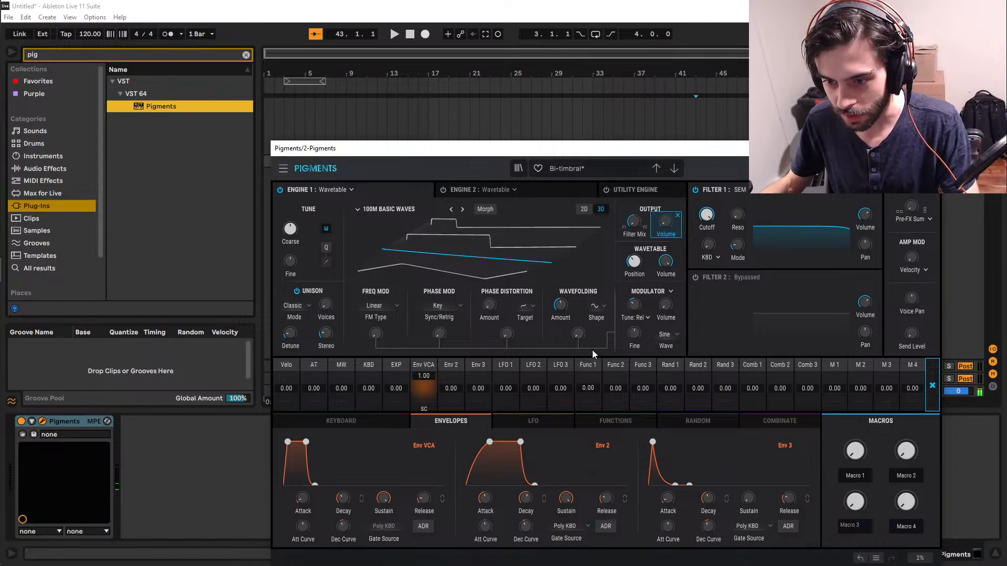
pyautogui.moveTo(573, 332); pyautogui.dragTo(573, 308)
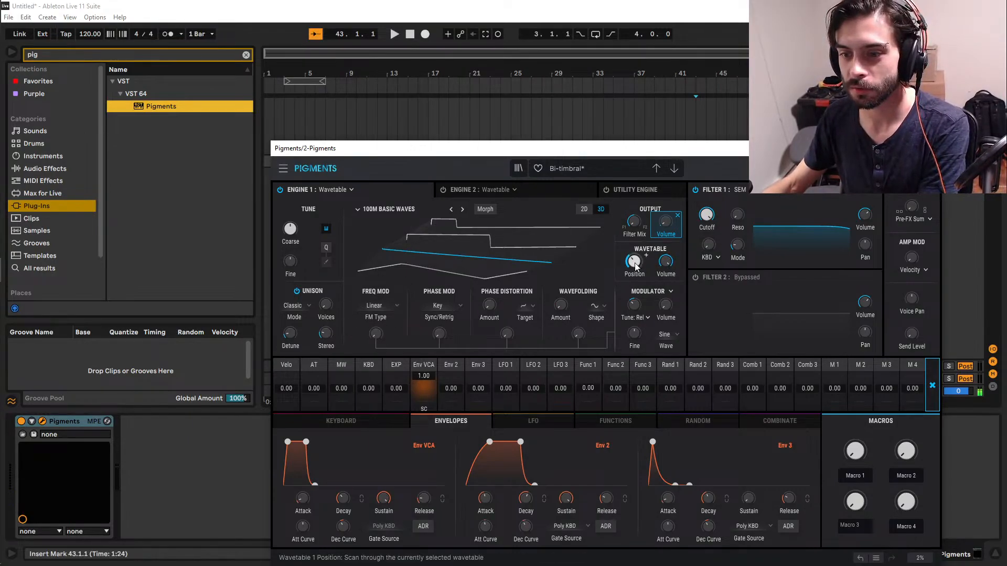
# Toggle Morph and sweep Engine 1's wavetable position between its lowest and highest values to audition each waveform.
pyautogui.moveTo(634, 263)
pyautogui.mouseDown()
pyautogui.moveTo(635, 285)
pyautogui.moveTo(635, 206)
pyautogui.moveTo(636, 268)
pyautogui.mouseUp()
pyautogui.click(480, 210)
pyautogui.click(485, 209)
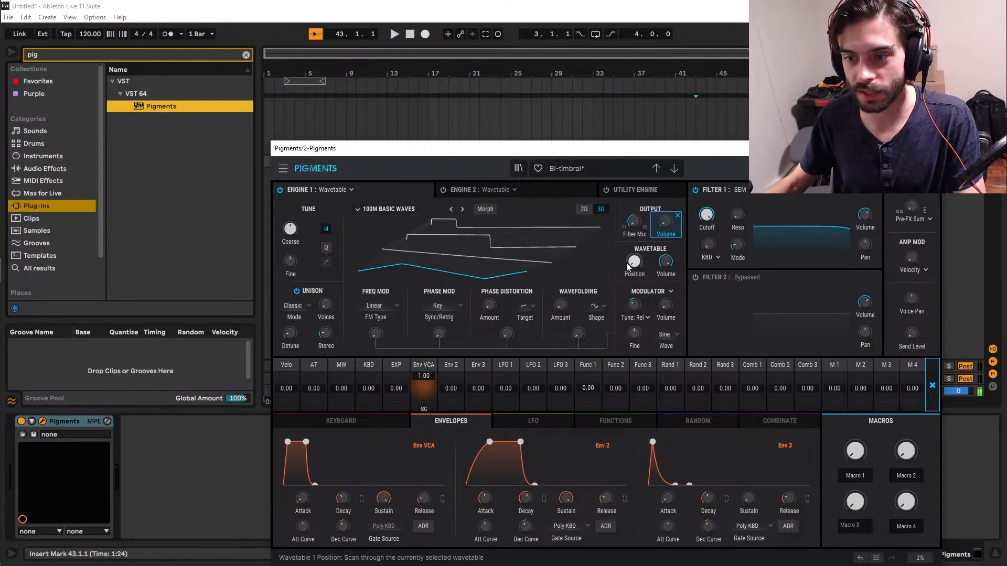
pyautogui.moveTo(635, 262); pyautogui.dragTo(629, 240)
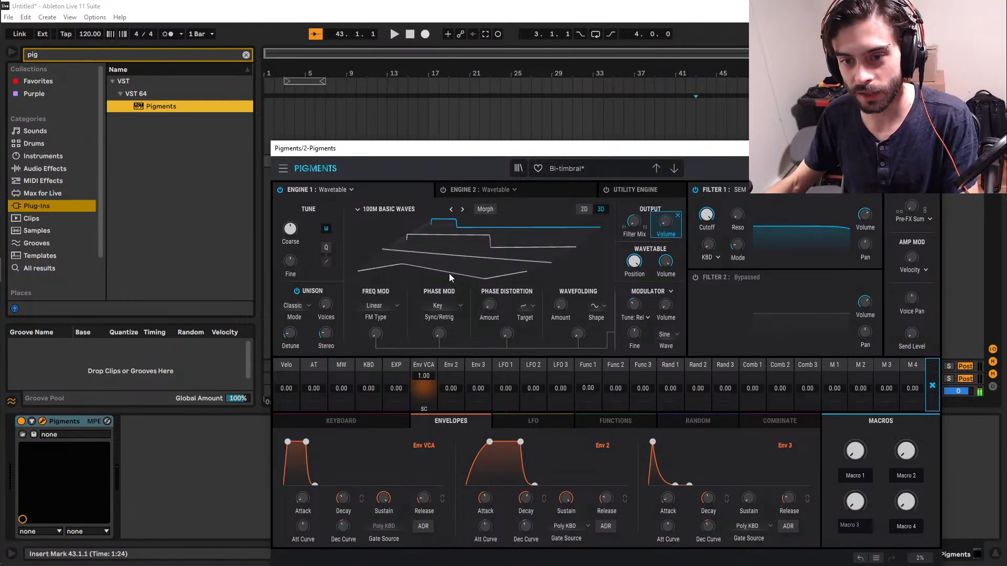
pyautogui.moveTo(634, 261); pyautogui.dragTo(634, 281)
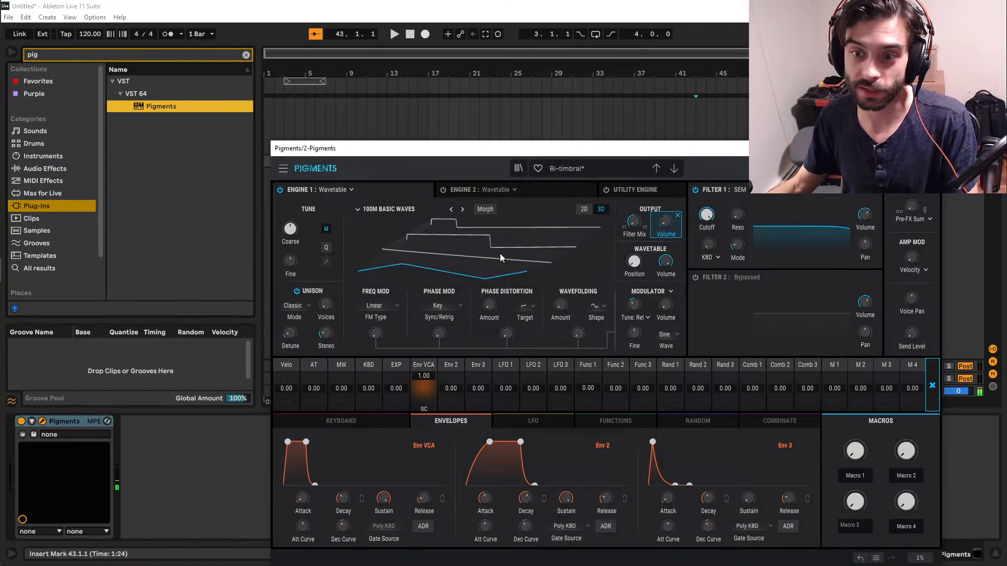
# Turn on Morph and set Engine 1's wavetable position between the third and fourth waveforms.
pyautogui.click(486, 208)
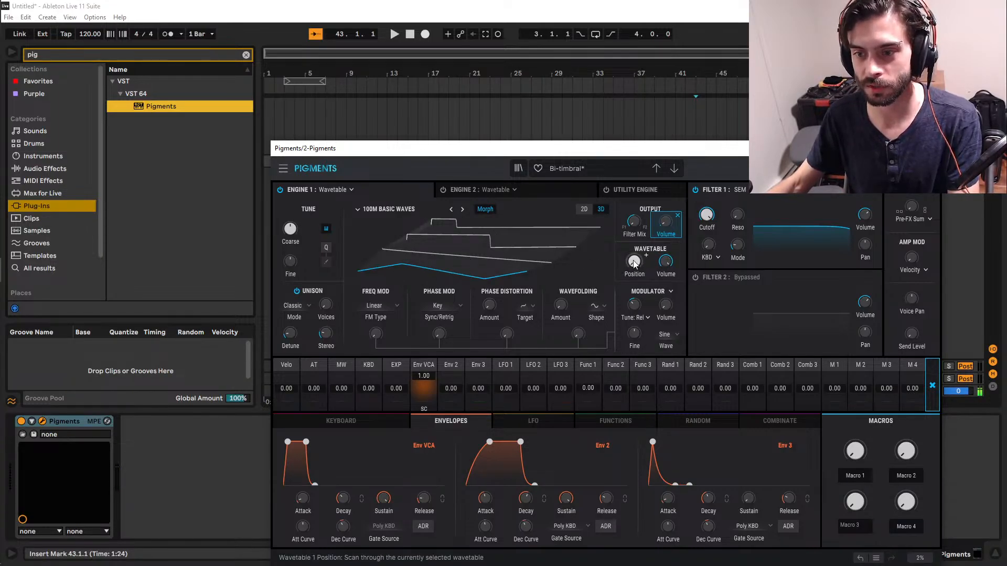
pyautogui.moveTo(635, 265)
pyautogui.moveTo(634, 262)
pyautogui.mouseDown()
pyautogui.moveTo(634, 184)
pyautogui.moveTo(634, 265)
pyautogui.moveTo(646, 256)
pyautogui.moveTo(631, 268)
pyautogui.mouseUp()
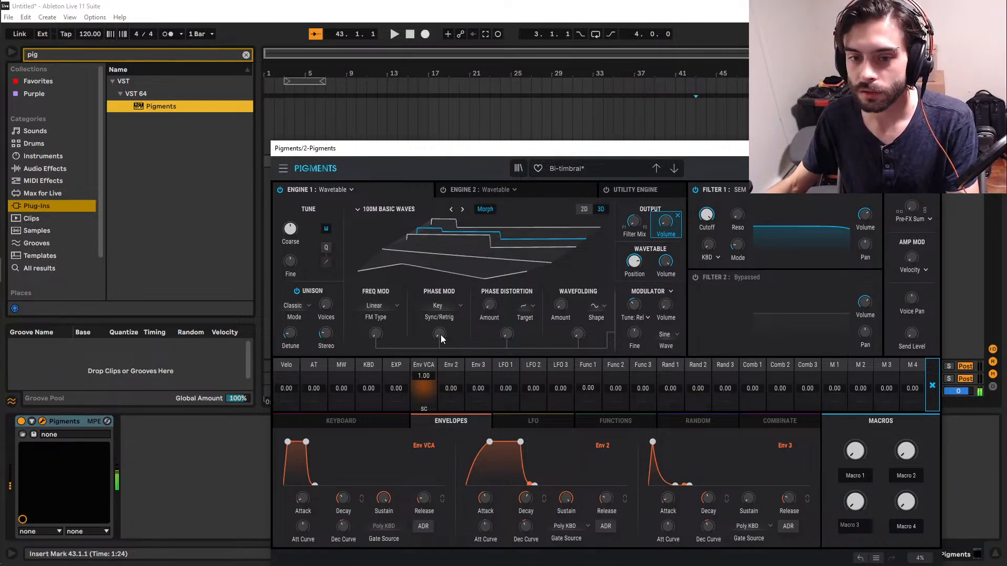
# Raise the amount of wavefolding modulation from the modulator in Engine 1.
pyautogui.moveTo(576, 337); pyautogui.dragTo(576, 283)
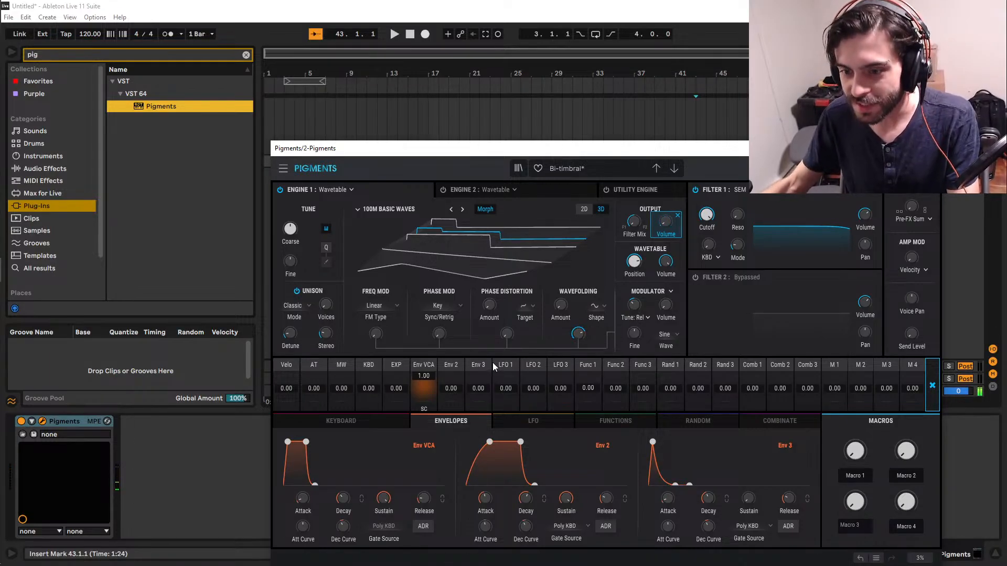
# Lower the amount of wavefolding modulation from the modulator in Engine 1.
pyautogui.moveTo(578, 334); pyautogui.dragTo(578, 359)
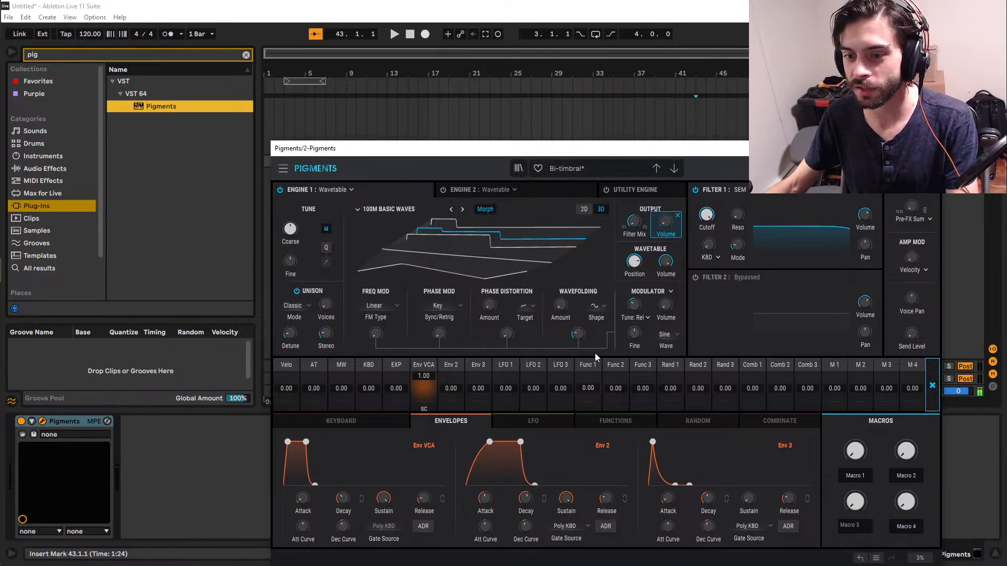
pyautogui.moveTo(578, 334)
pyautogui.mouseDown()
pyautogui.moveTo(577, 368)
pyautogui.moveTo(577, 353)
pyautogui.mouseUp()
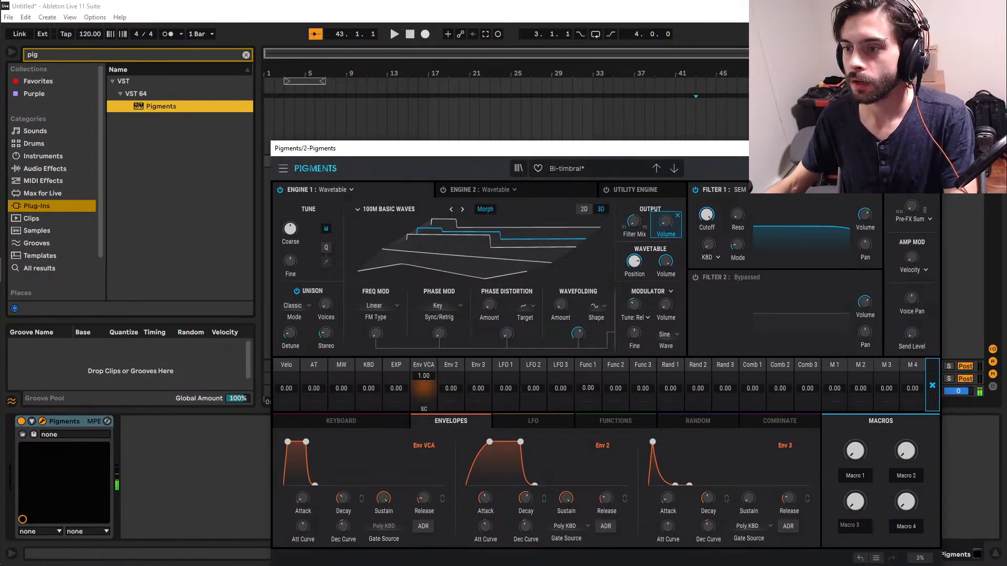
pyautogui.click(811, 168)
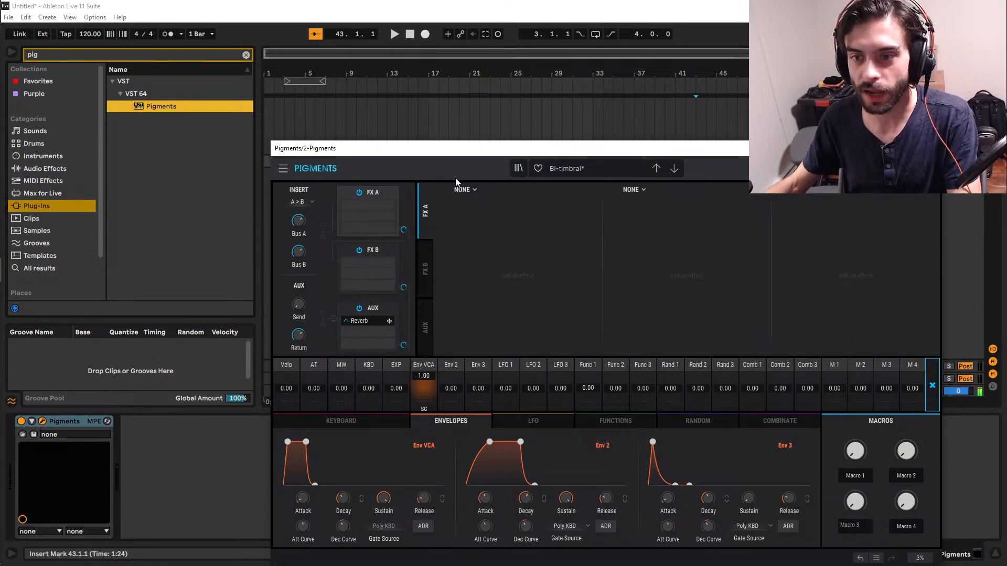
pyautogui.click(774, 168)
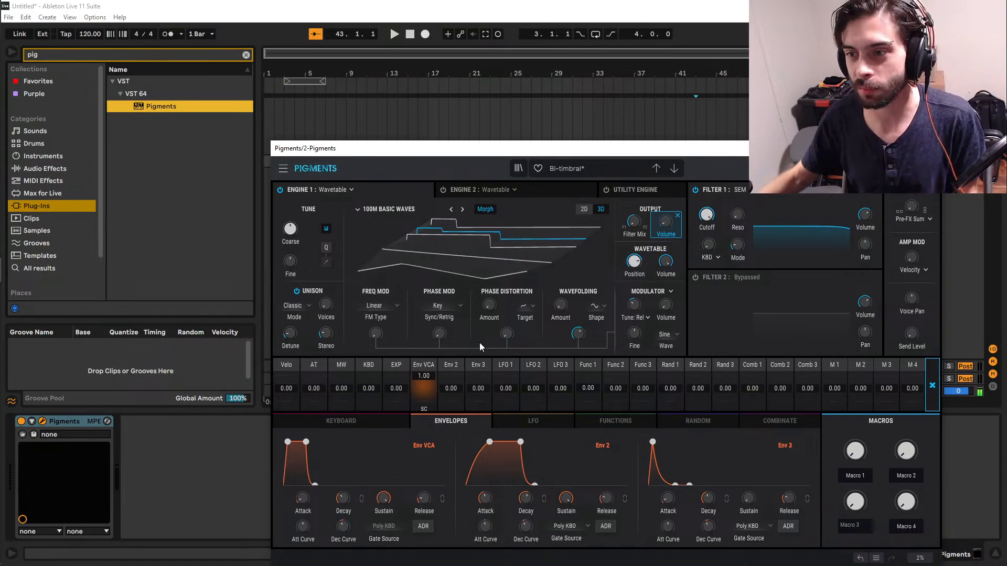
pyautogui.click(844, 168)
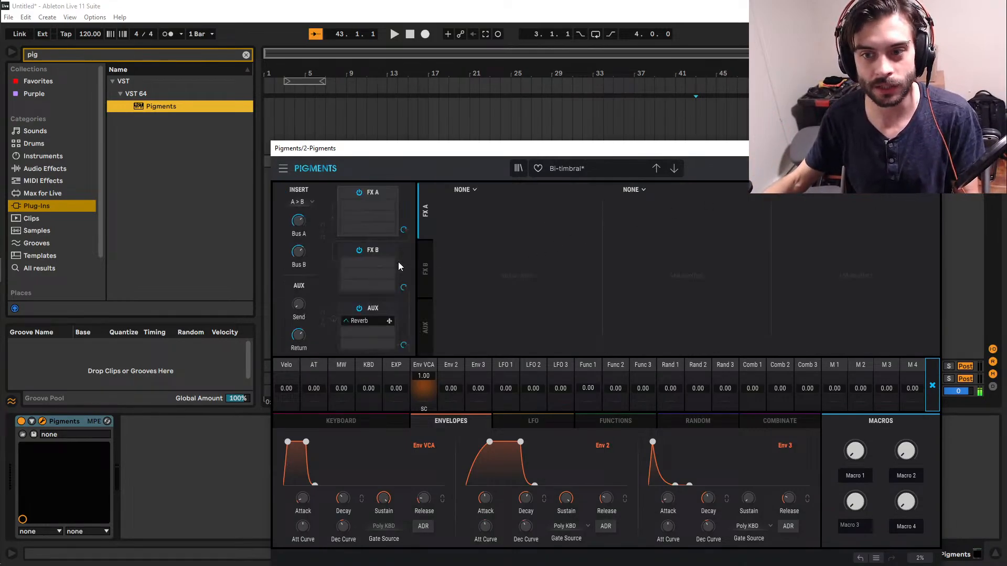
pyautogui.click(809, 169)
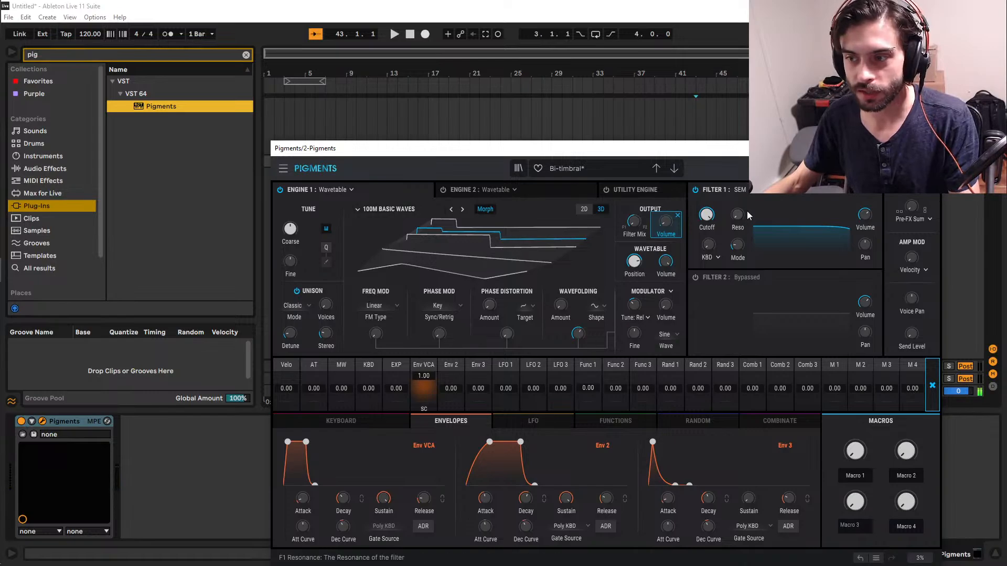
# Show the effects page and raise the AUX send level feeding the reverb to about -18.1 dB.
pyautogui.click(838, 168)
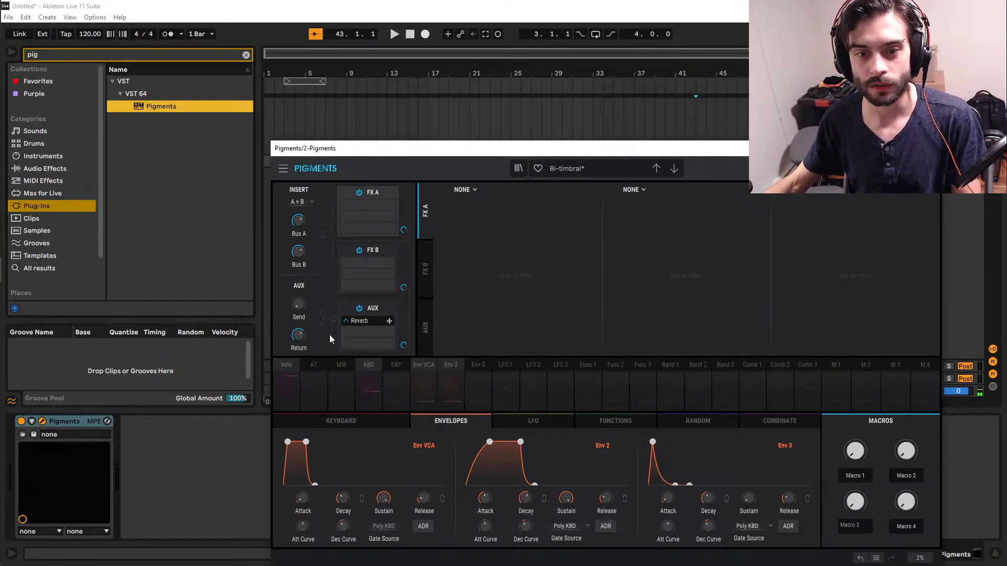
pyautogui.moveTo(300, 305)
pyautogui.mouseDown()
pyautogui.moveTo(300, 286)
pyautogui.moveTo(300, 308)
pyautogui.mouseUp()
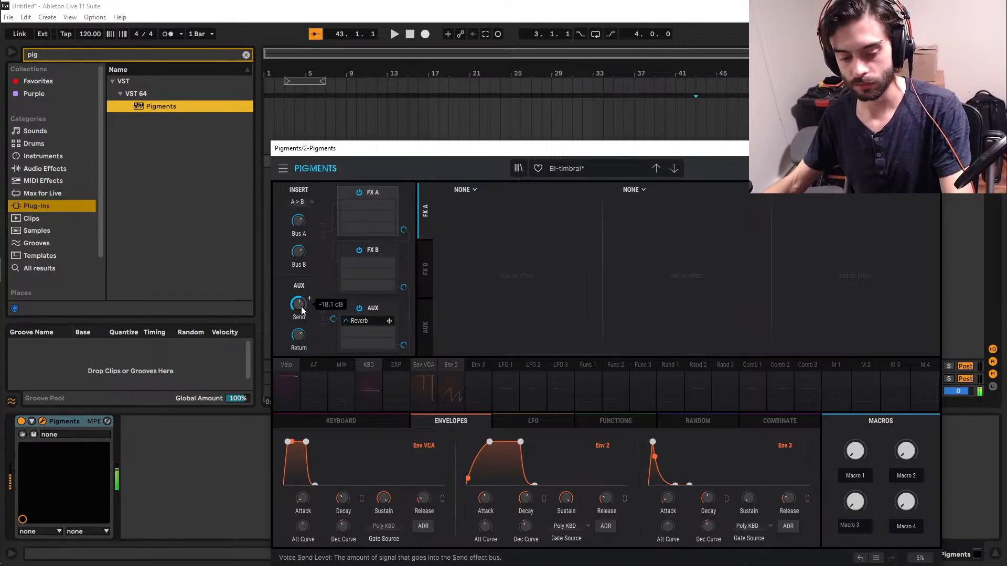
# Try a Stereo Pan effect in the first FX A slot with Mono Bass enabled and a slightly adjusted amount.
pyautogui.click(474, 189)
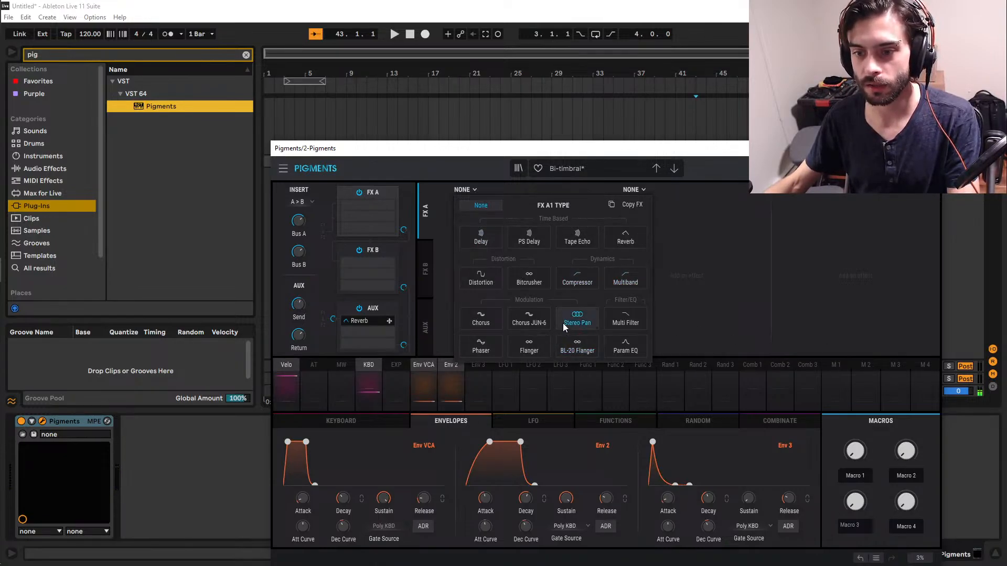
pyautogui.click(577, 320)
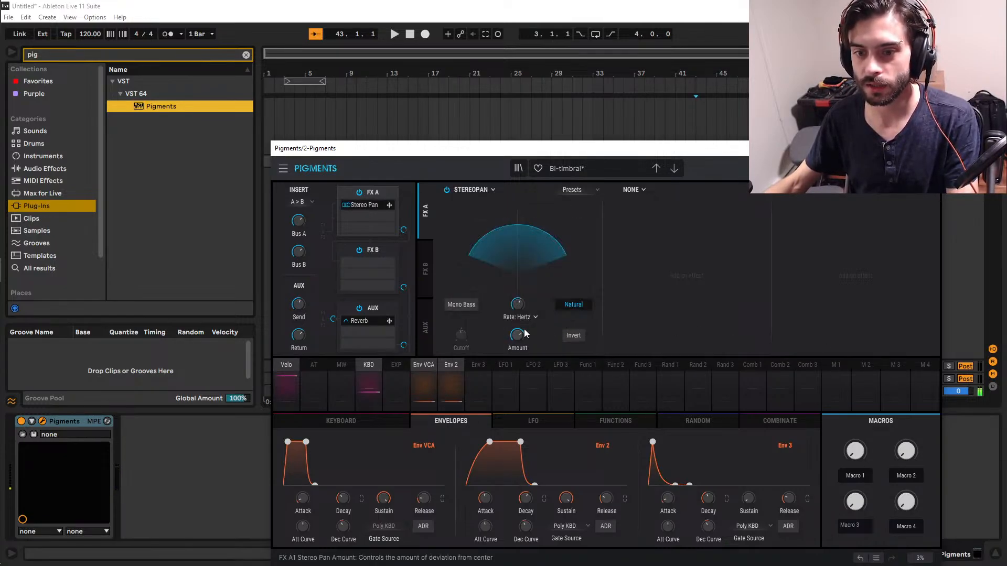
pyautogui.moveTo(517, 333)
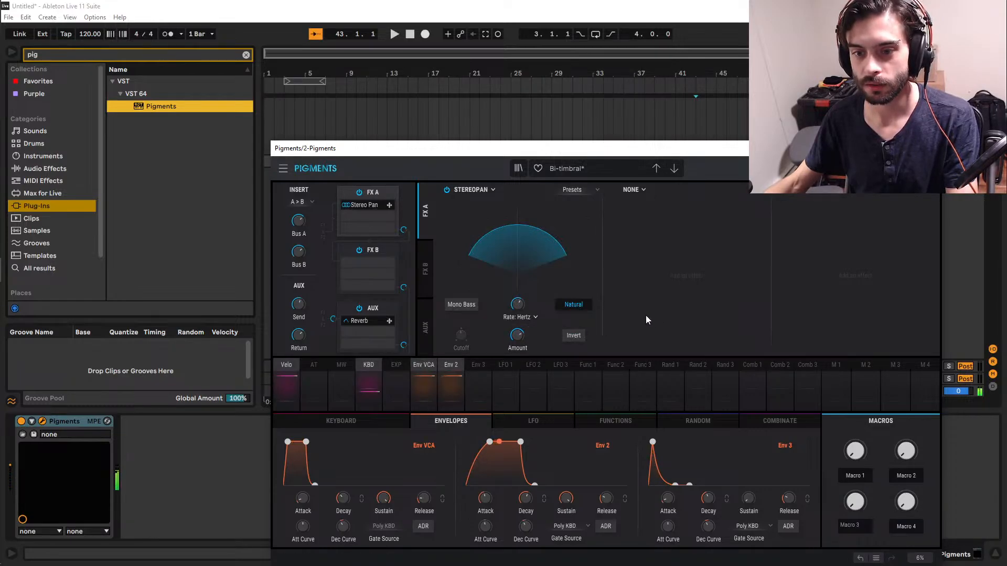
pyautogui.click(457, 306)
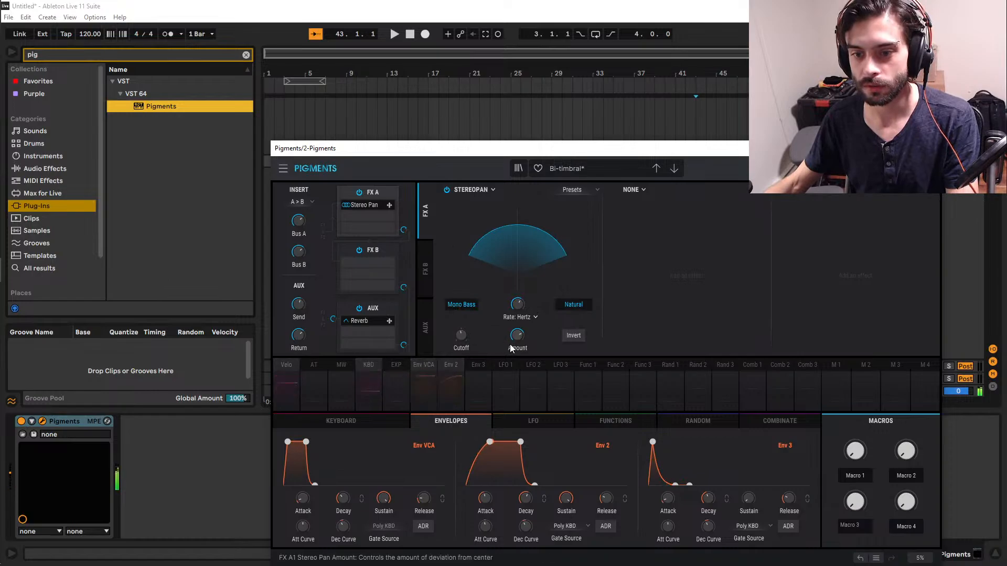
pyautogui.moveTo(511, 340)
pyautogui.mouseDown()
pyautogui.moveTo(519, 293)
pyautogui.moveTo(518, 345)
pyautogui.mouseUp()
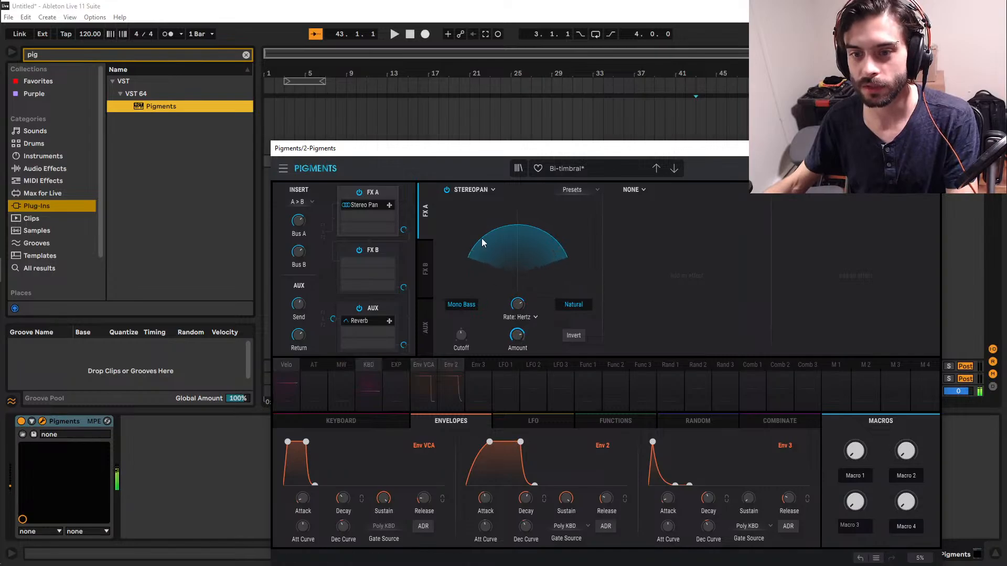
# Replace the Stereo Pan in the first FX A slot with a Flanger and raise its rate.
pyautogui.click(494, 188)
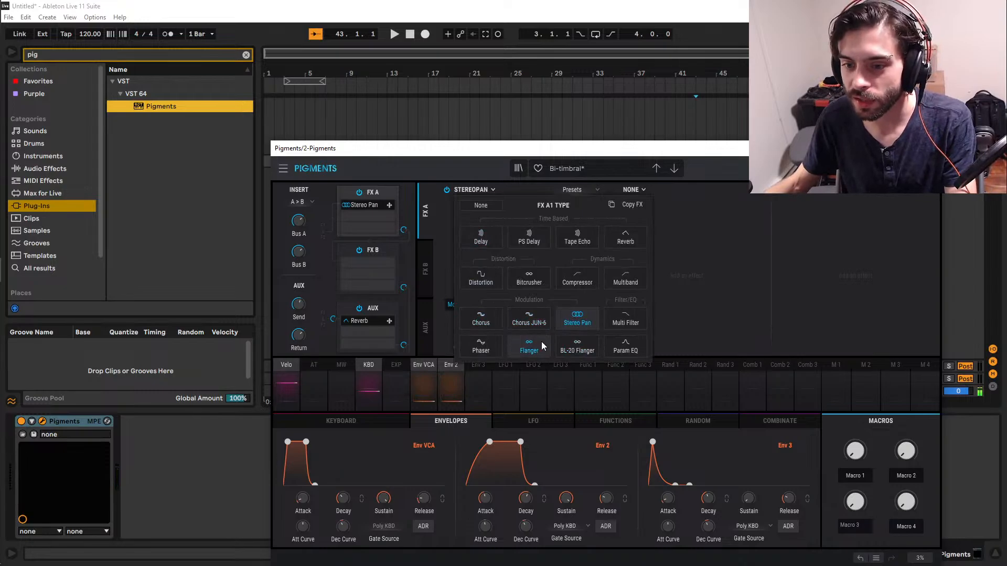
pyautogui.click(530, 350)
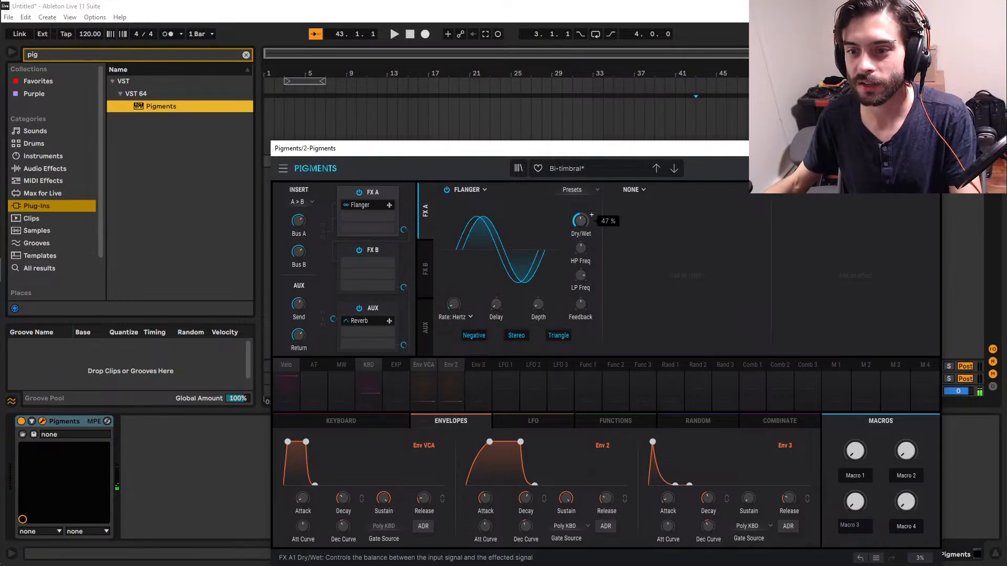
pyautogui.moveTo(454, 307); pyautogui.dragTo(455, 293)
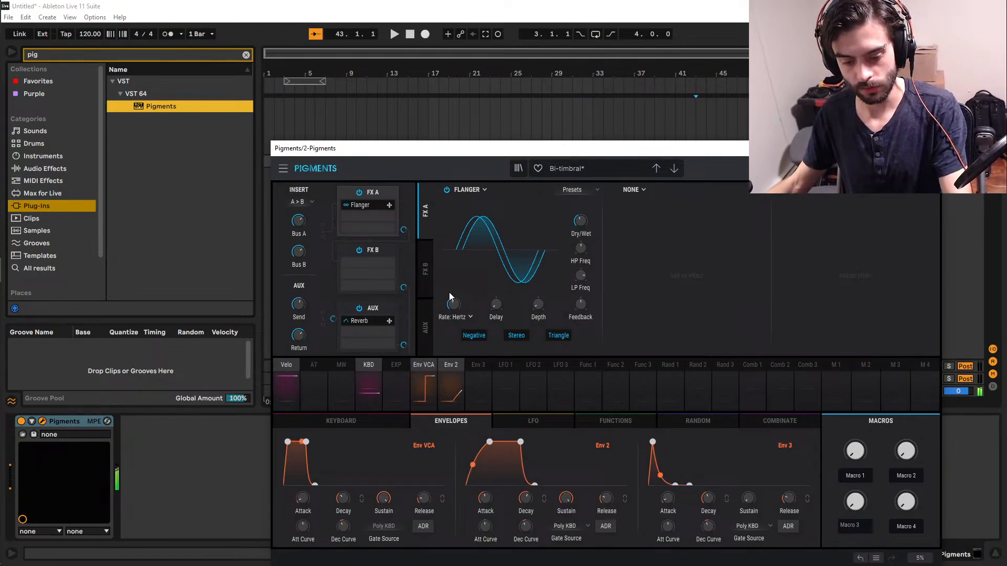
pyautogui.moveTo(453, 308); pyautogui.dragTo(453, 246)
pyautogui.moveTo(504, 305); pyautogui.dragTo(452, 310)
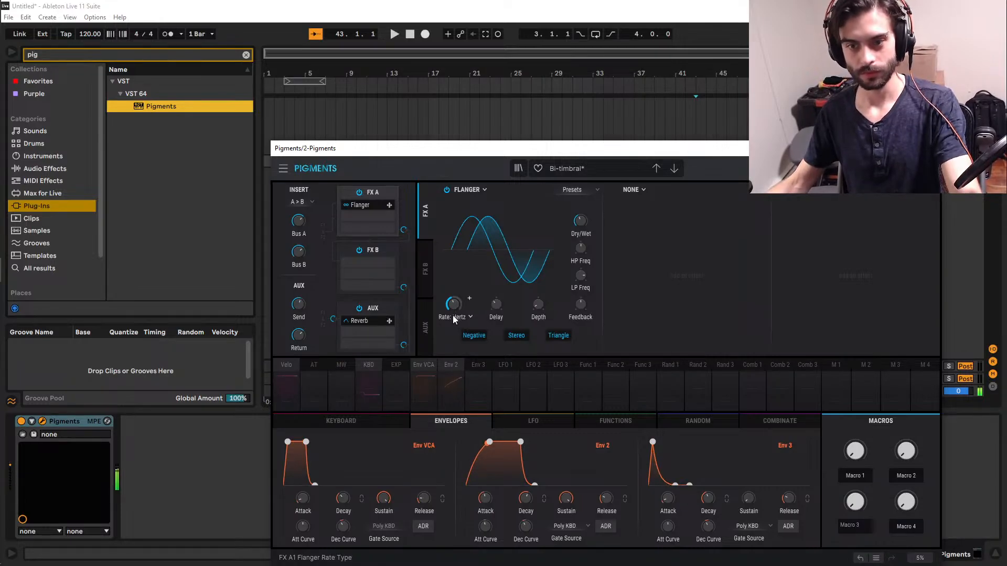
# Audition the Flanger's depth between 0 and about 8.69 ms and settle on a low depth.
pyautogui.moveTo(539, 307); pyautogui.dragTo(539, 267)
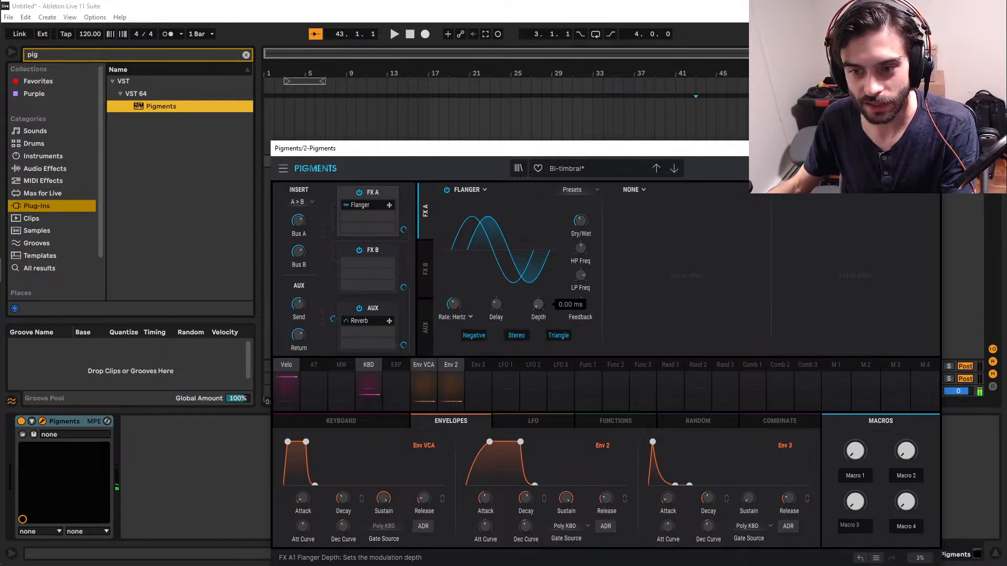
pyautogui.moveTo(539, 305)
pyautogui.mouseDown()
pyautogui.moveTo(539, 288)
pyautogui.moveTo(540, 316)
pyautogui.moveTo(539, 294)
pyautogui.moveTo(540, 303)
pyautogui.mouseUp()
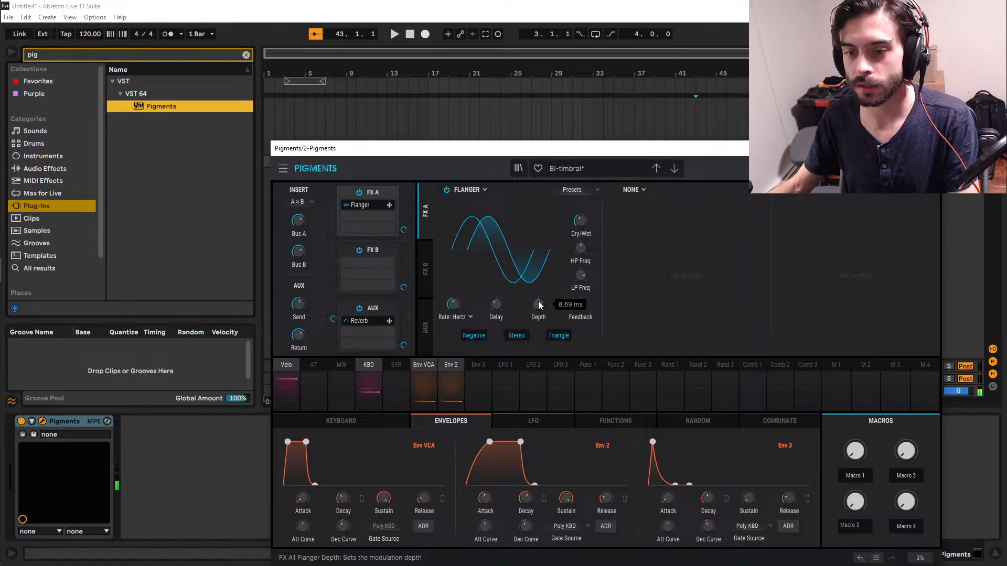
pyautogui.moveTo(539, 304)
pyautogui.mouseDown()
pyautogui.moveTo(538, 318)
pyautogui.moveTo(538, 309)
pyautogui.mouseUp()
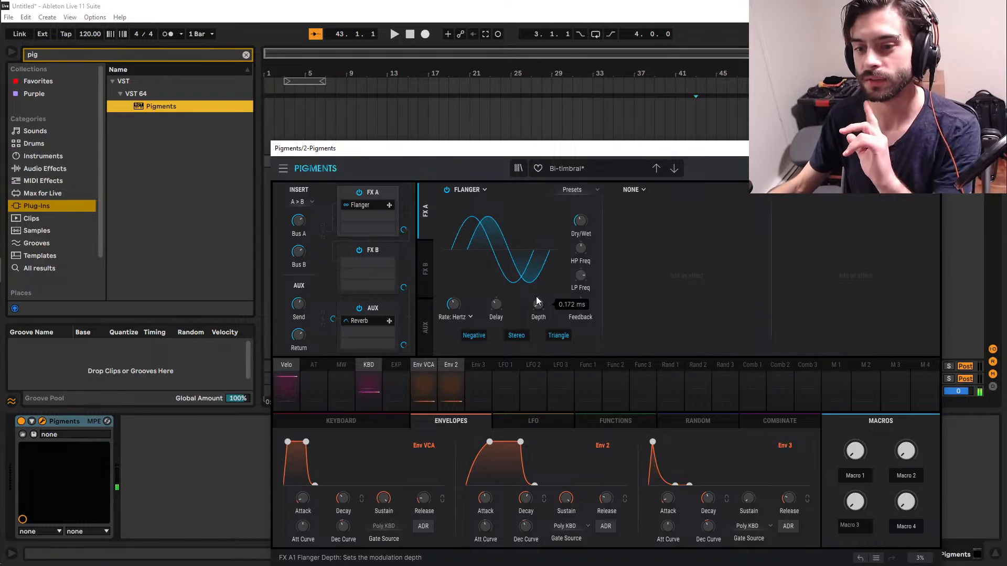
pyautogui.moveTo(537, 308); pyautogui.dragTo(538, 316)
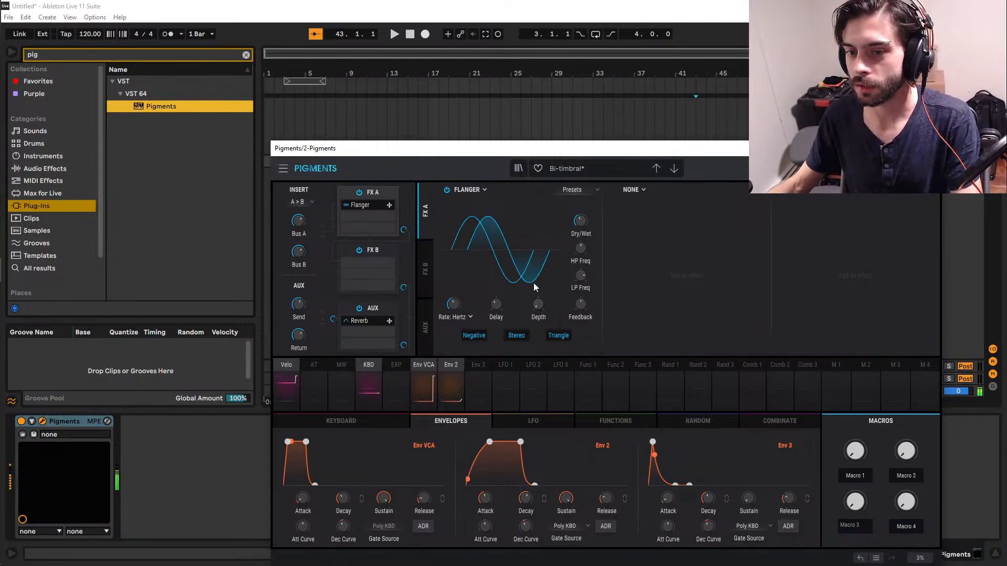
# Audition the Flanger's feedback, set it to about 0.424, and lower the effect's low-pass and high-pass frequencies.
pyautogui.moveTo(540, 311); pyautogui.dragTo(580, 306)
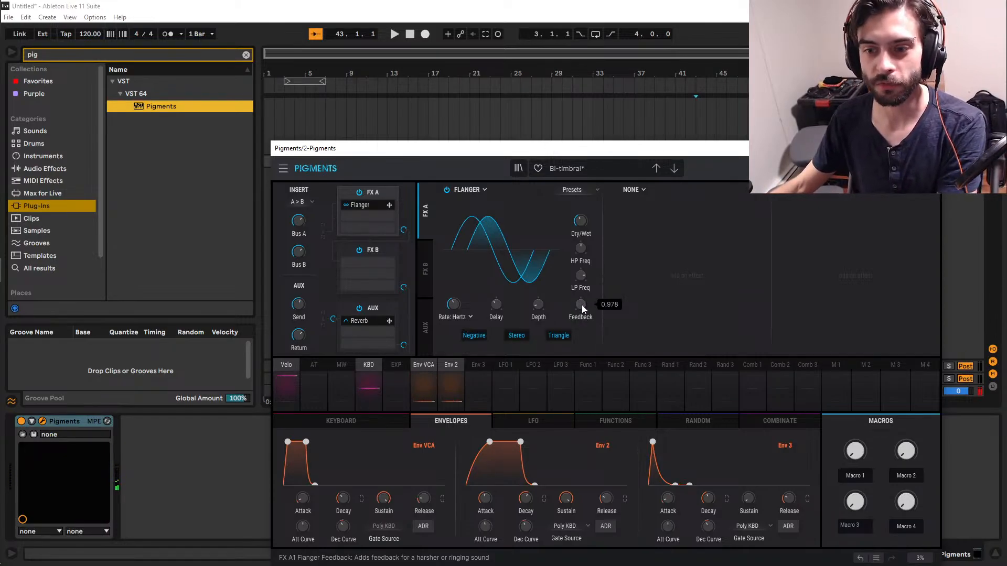
pyautogui.moveTo(580, 304); pyautogui.dragTo(580, 409)
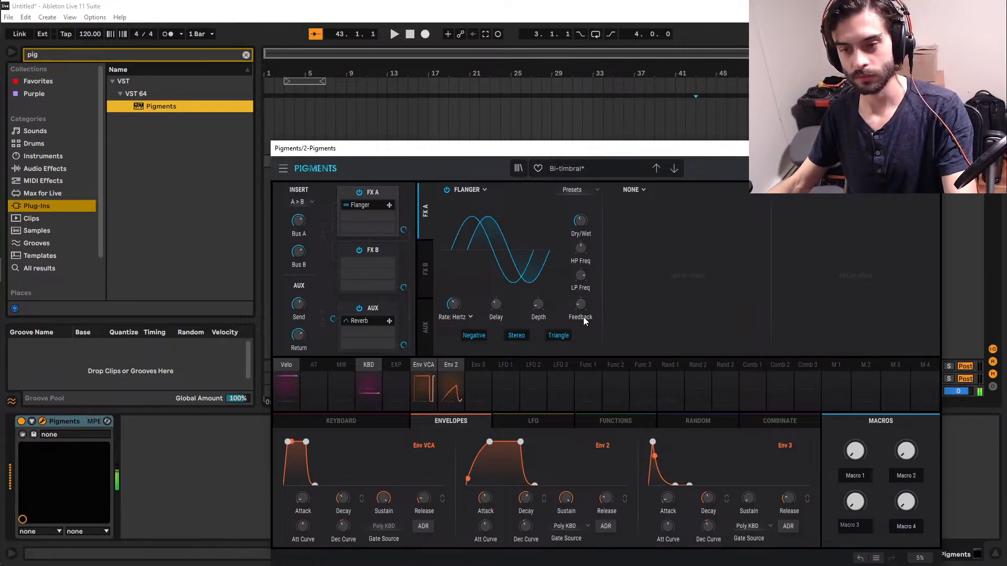
pyautogui.moveTo(579, 305); pyautogui.dragTo(579, 284)
pyautogui.moveTo(579, 305)
pyautogui.mouseDown()
pyautogui.moveTo(578, 289)
pyautogui.moveTo(579, 315)
pyautogui.mouseUp()
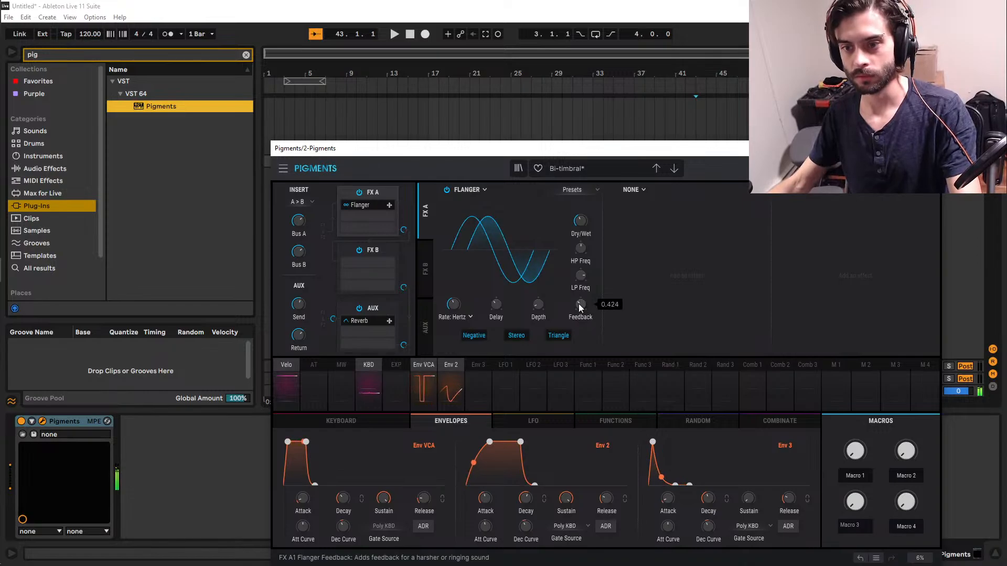
pyautogui.moveTo(580, 276); pyautogui.dragTo(580, 298)
pyautogui.moveTo(578, 249); pyautogui.dragTo(582, 278)
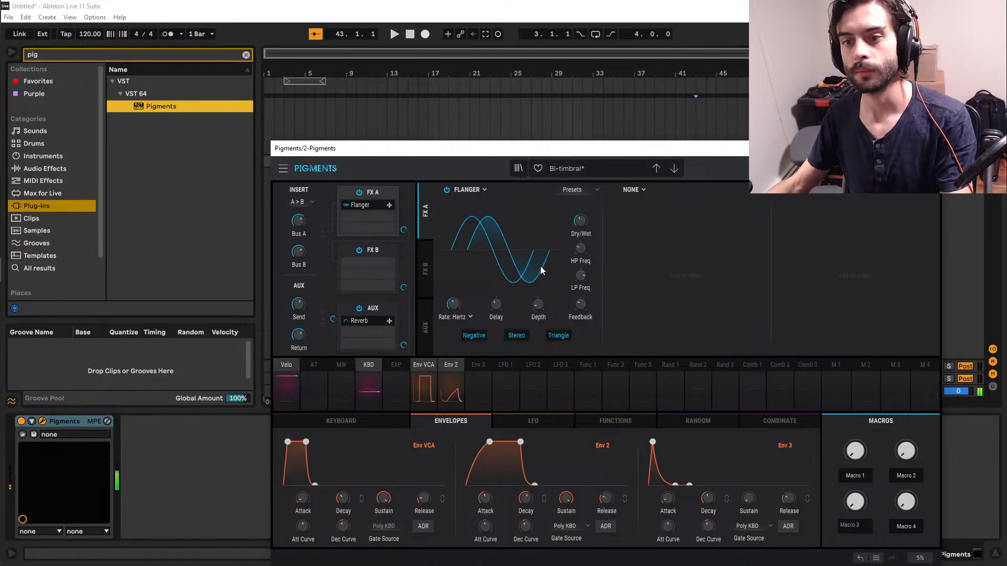
# Add a Distortion effect to the second FX A slot and set its distortion type to Howl.
pyautogui.click(644, 190)
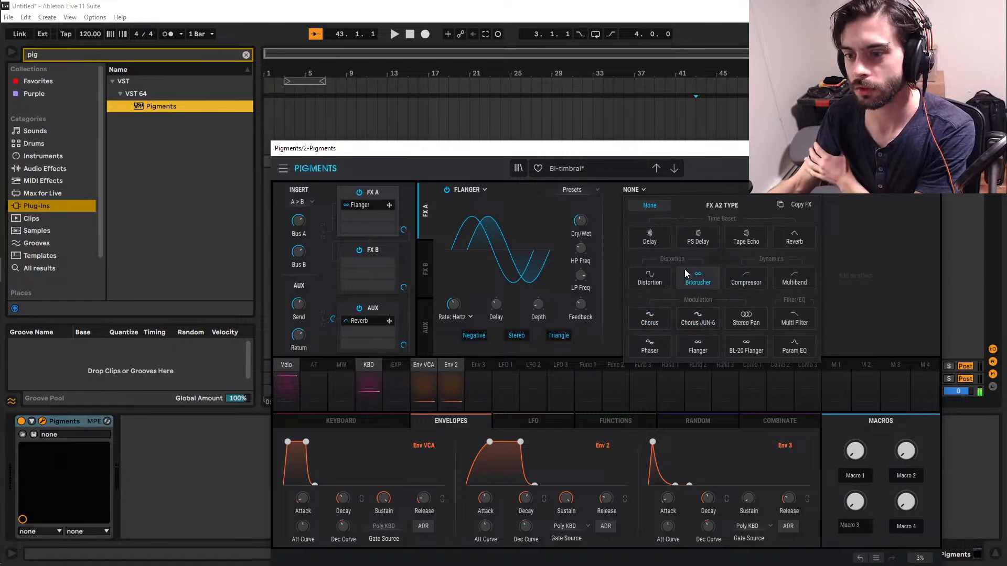
pyautogui.click(652, 283)
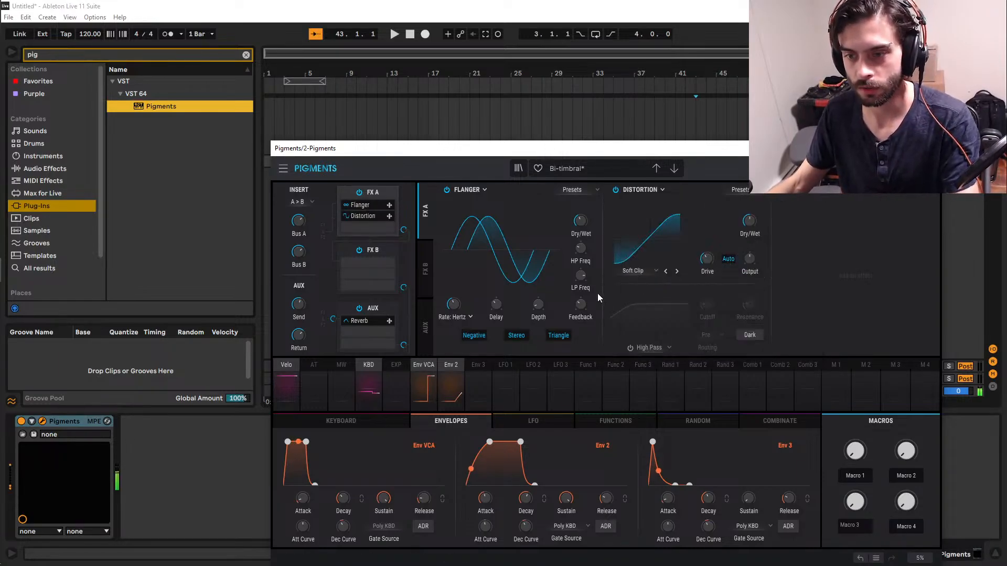
pyautogui.click(638, 270)
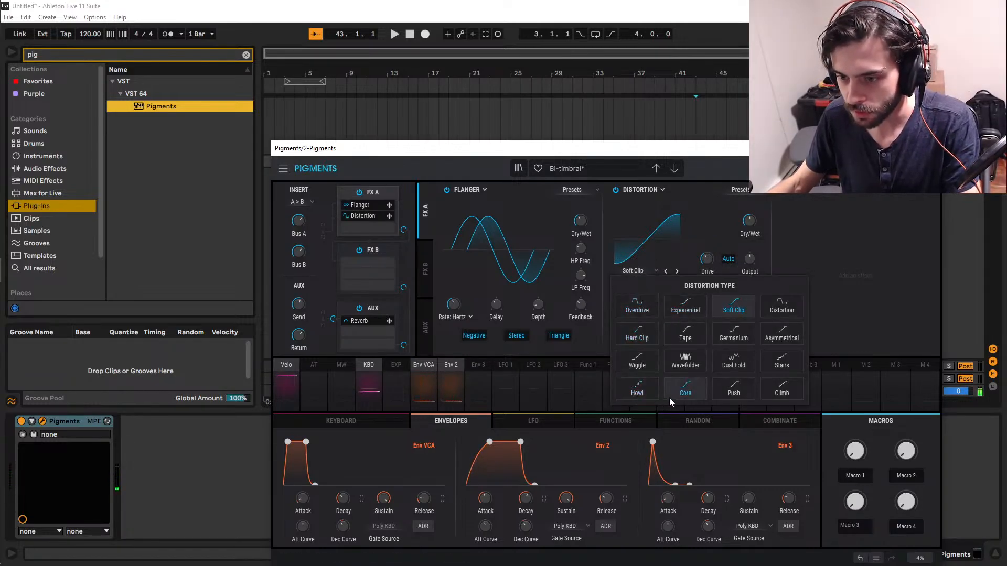
pyautogui.click(638, 392)
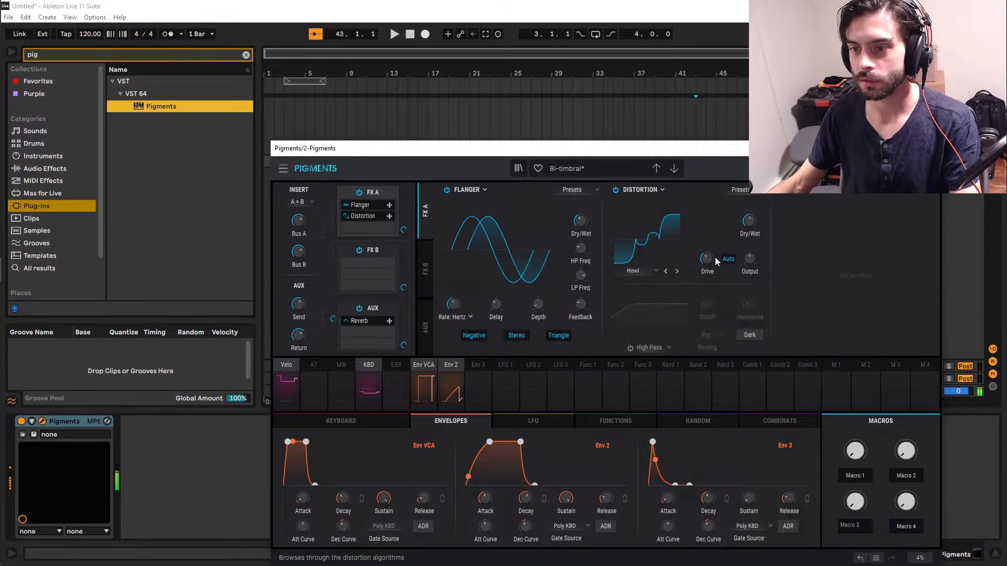
# Try a higher drive on the Distortion, bring it down to a low amount, and set dry/wet to about 69 %.
pyautogui.moveTo(707, 258); pyautogui.dragTo(707, 244)
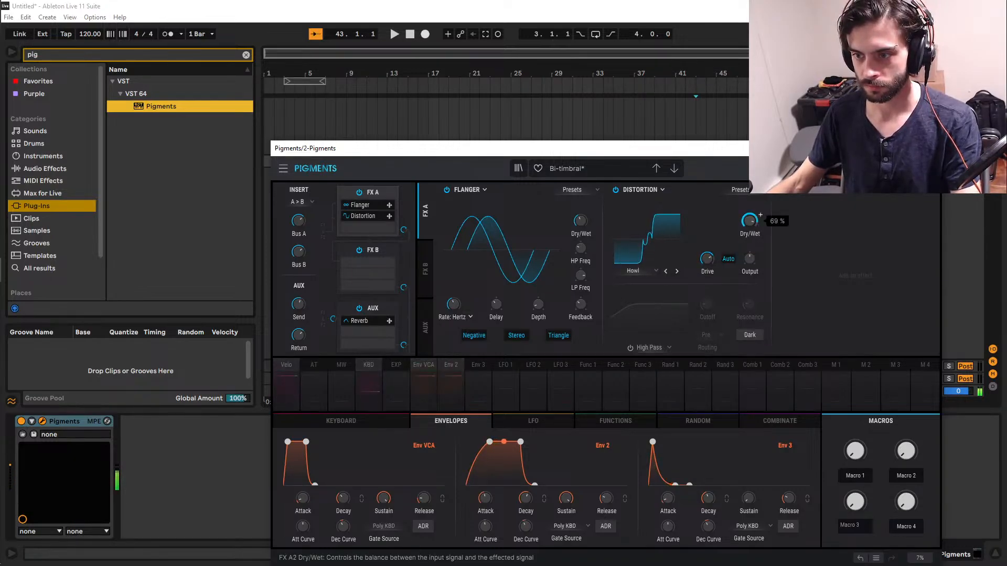
pyautogui.doubleClick(707, 258)
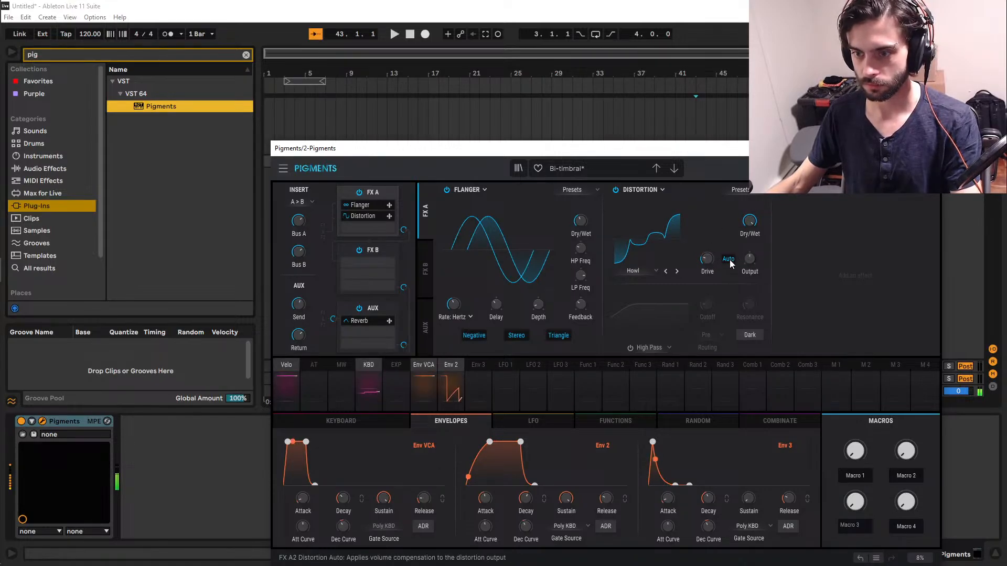
pyautogui.click(728, 260)
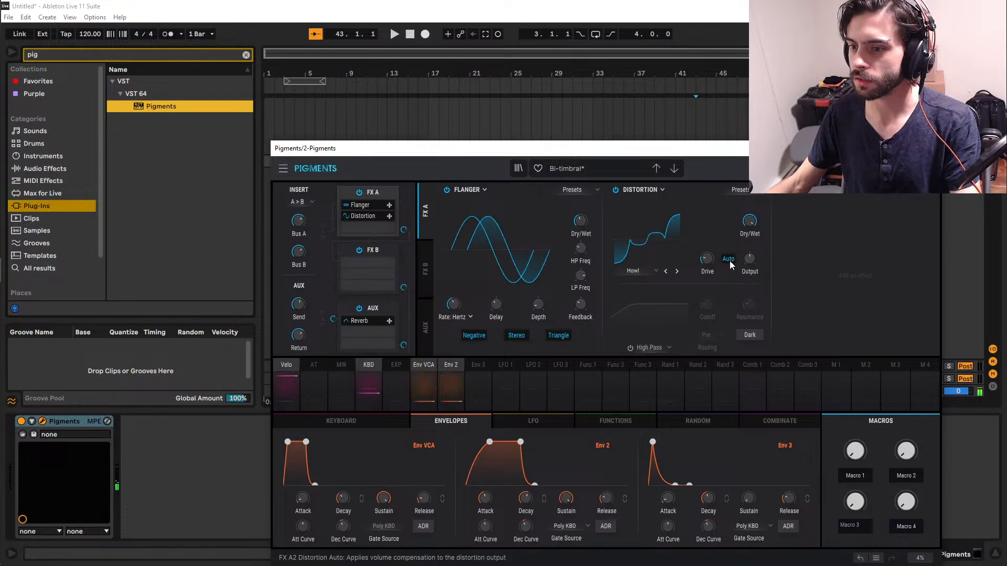
# Compare the sound with the Distortion bypassed and active, and set its output level to about -1.86 dB.
pyautogui.moveTo(749, 259); pyautogui.dragTo(749, 239)
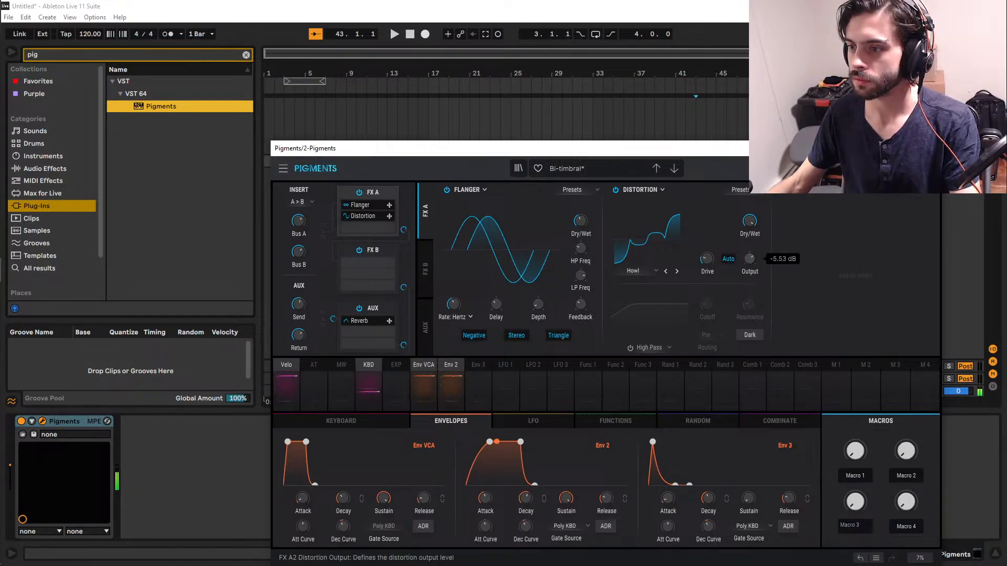
pyautogui.click(616, 190)
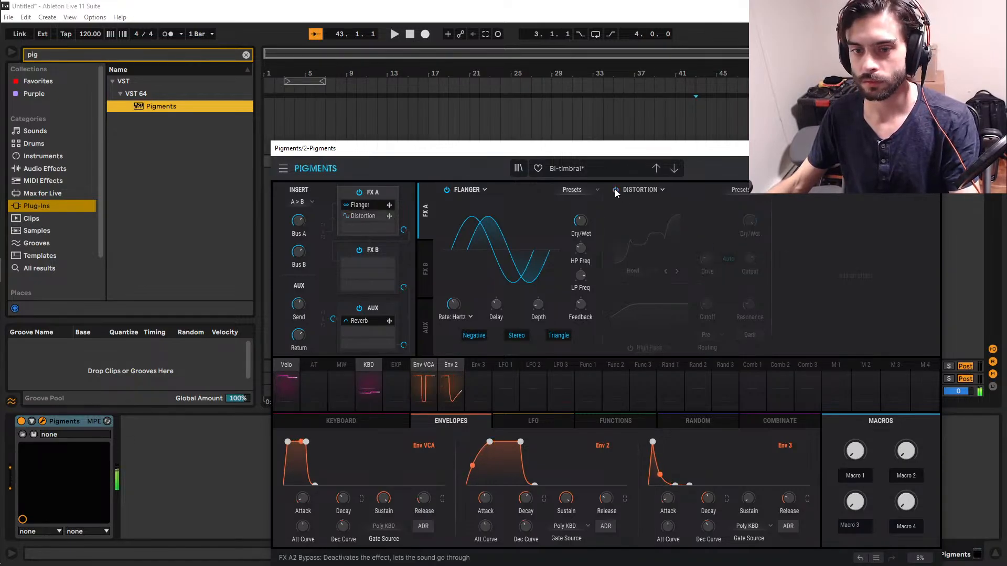
pyautogui.click(616, 190)
pyautogui.moveTo(750, 259); pyautogui.dragTo(749, 248)
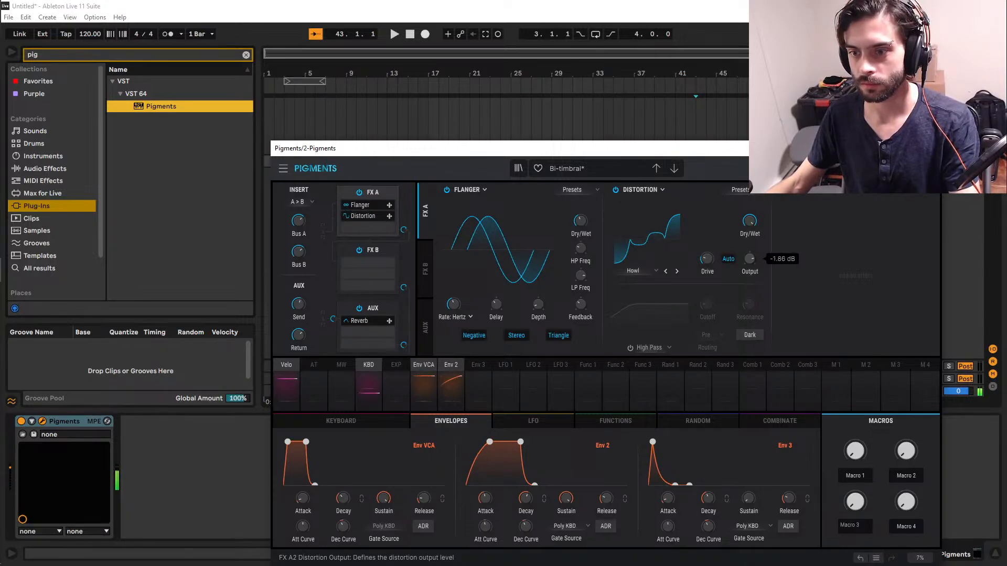
# Toggle the Distortion's bypass off and on twice to hear how much it changes the sound.
pyautogui.click(616, 190)
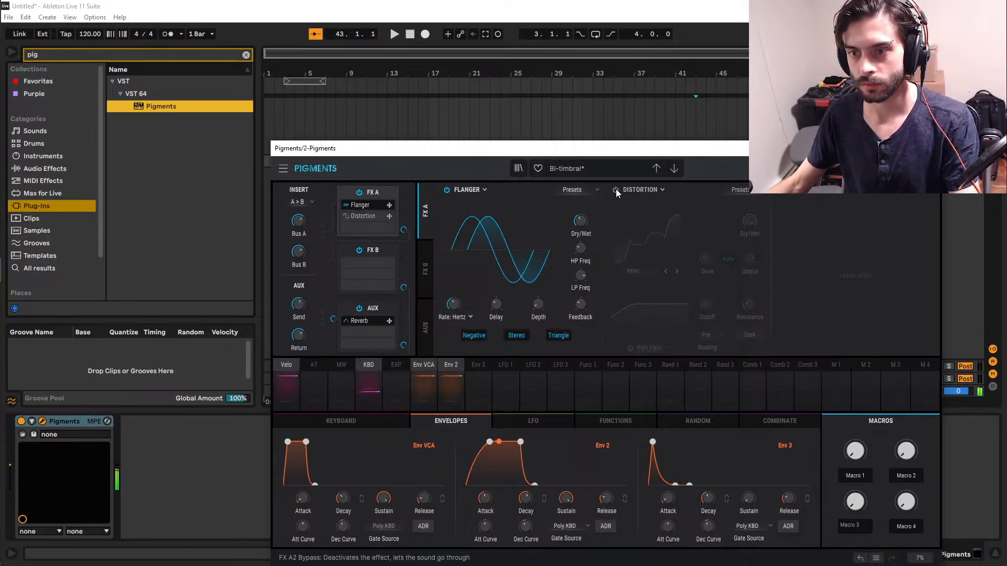
pyautogui.click(615, 190)
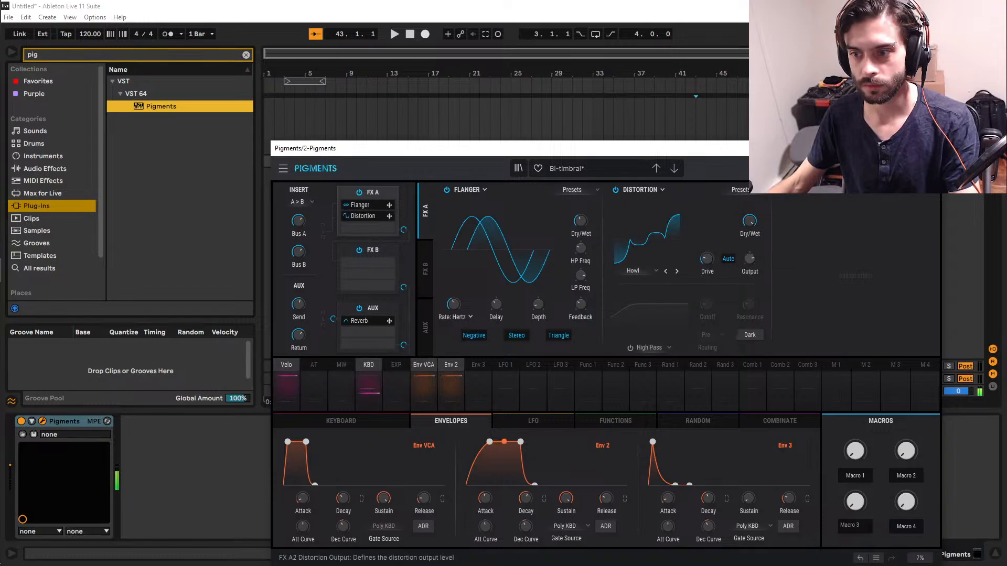
pyautogui.click(616, 190)
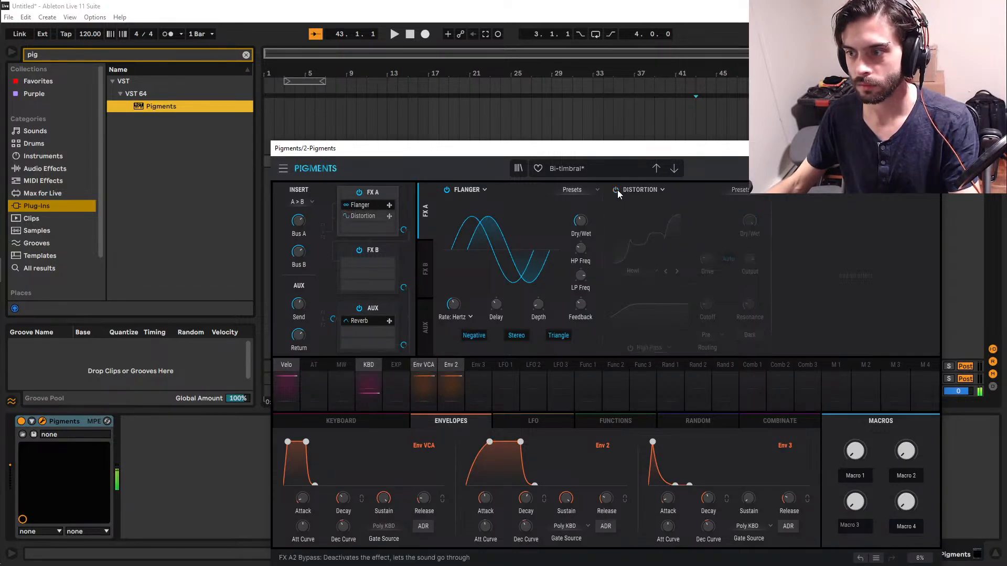
pyautogui.click(616, 189)
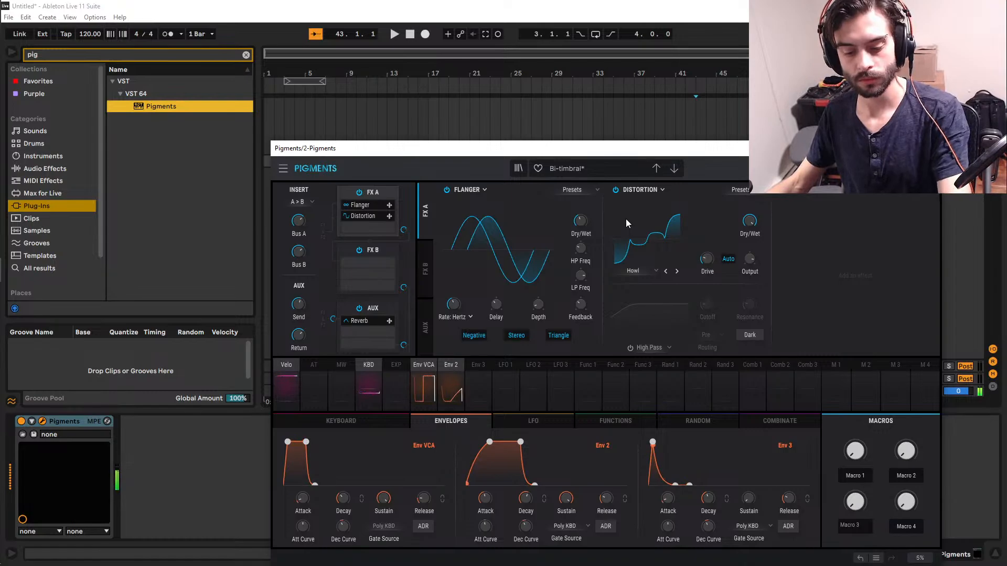
# Return to the synth page, try different wavefolding modulation amounts on Engine 1, remove that modulation and raise the phase distortion modulation instead.
pyautogui.click(782, 168)
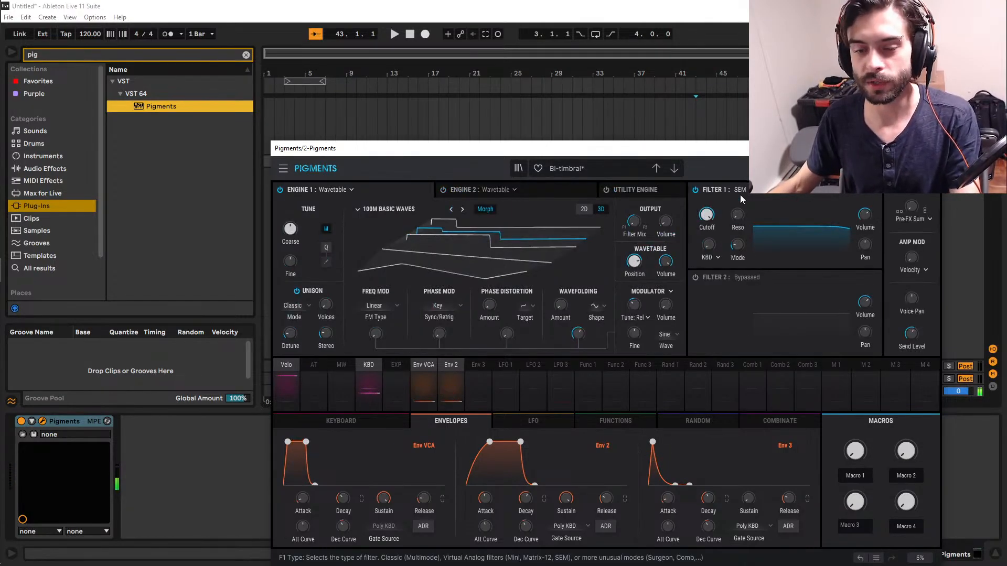
pyautogui.moveTo(576, 336)
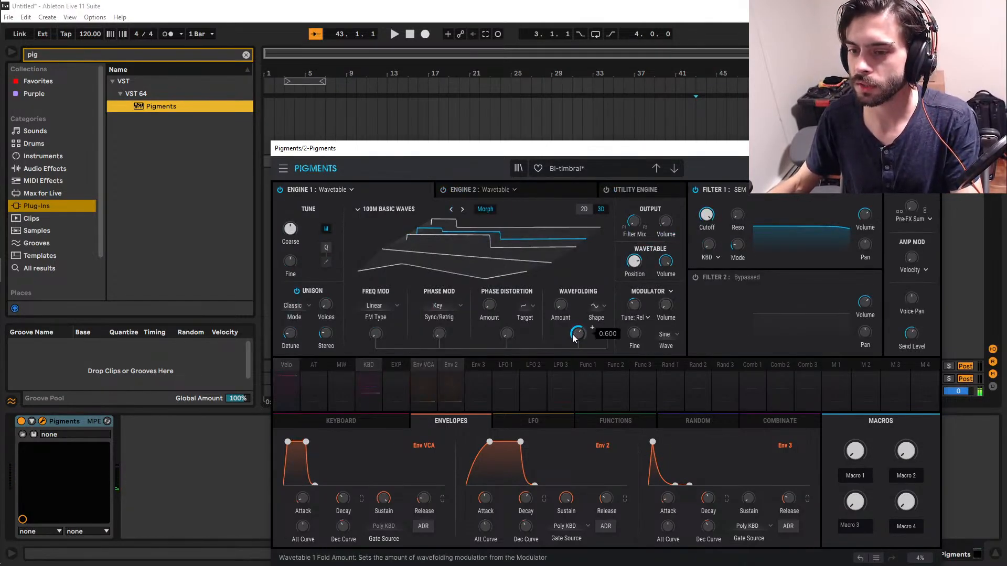
pyautogui.moveTo(572, 335); pyautogui.dragTo(573, 338)
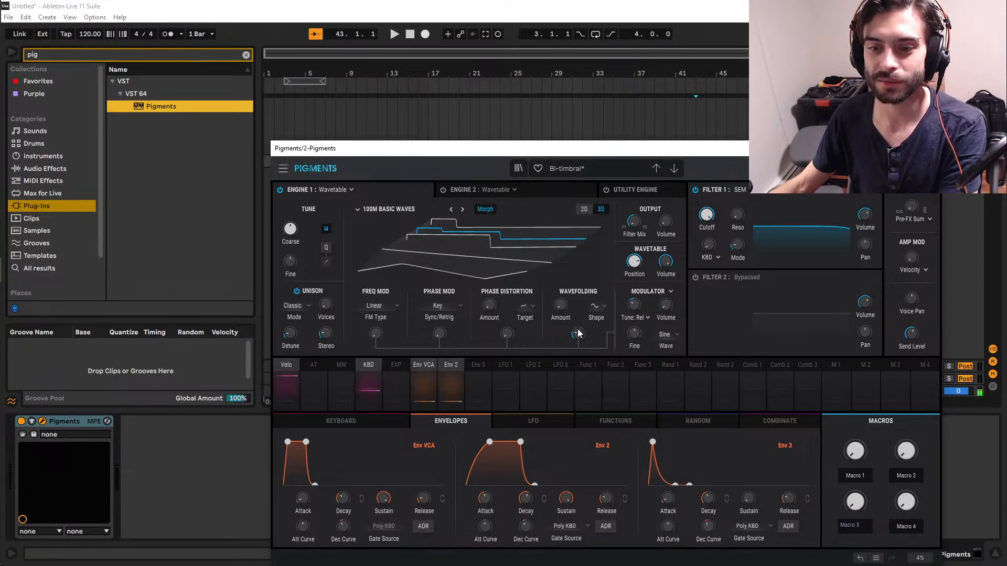
pyautogui.moveTo(502, 335)
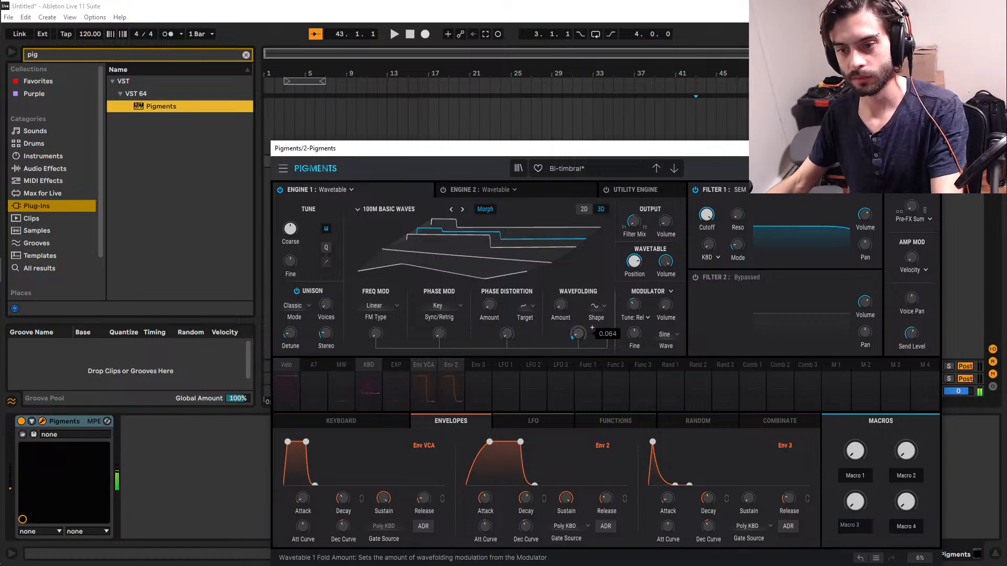
pyautogui.moveTo(506, 334)
pyautogui.mouseDown()
pyautogui.moveTo(506, 307)
pyautogui.moveTo(506, 335)
pyautogui.mouseUp()
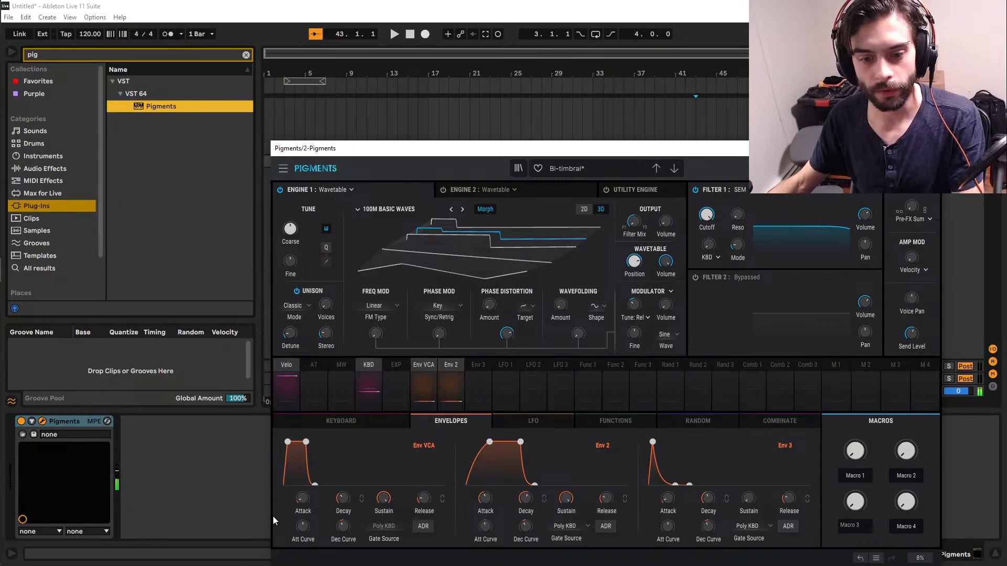
# Try a lower sustain on Env VCA, return it to 1.00, and fine-tune the envelope's decay and attack.
pyautogui.moveTo(384, 498); pyautogui.dragTo(384, 525)
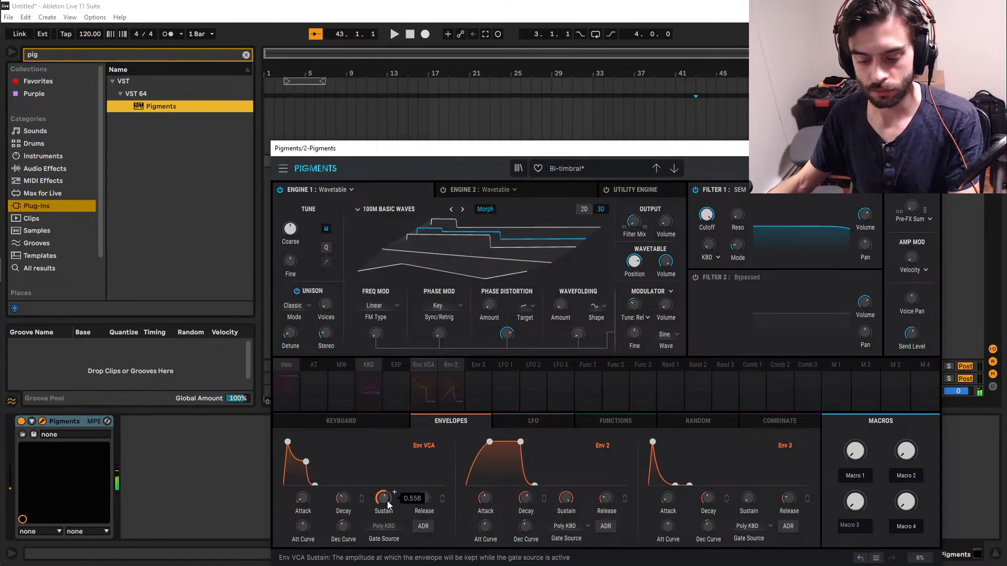
pyautogui.moveTo(343, 501); pyautogui.dragTo(297, 511)
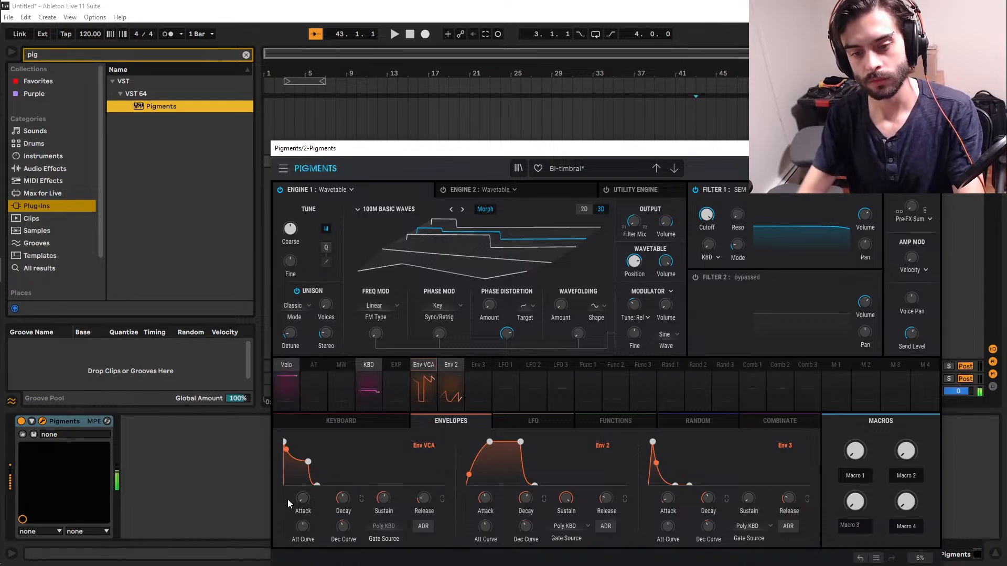
pyautogui.moveTo(385, 505); pyautogui.dragTo(387, 497)
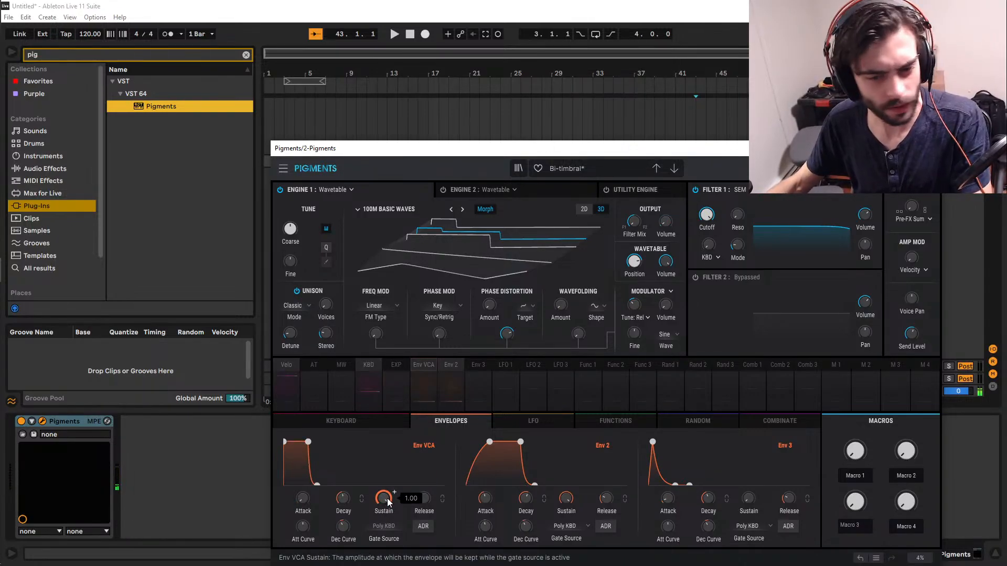
pyautogui.moveTo(299, 501); pyautogui.dragTo(299, 496)
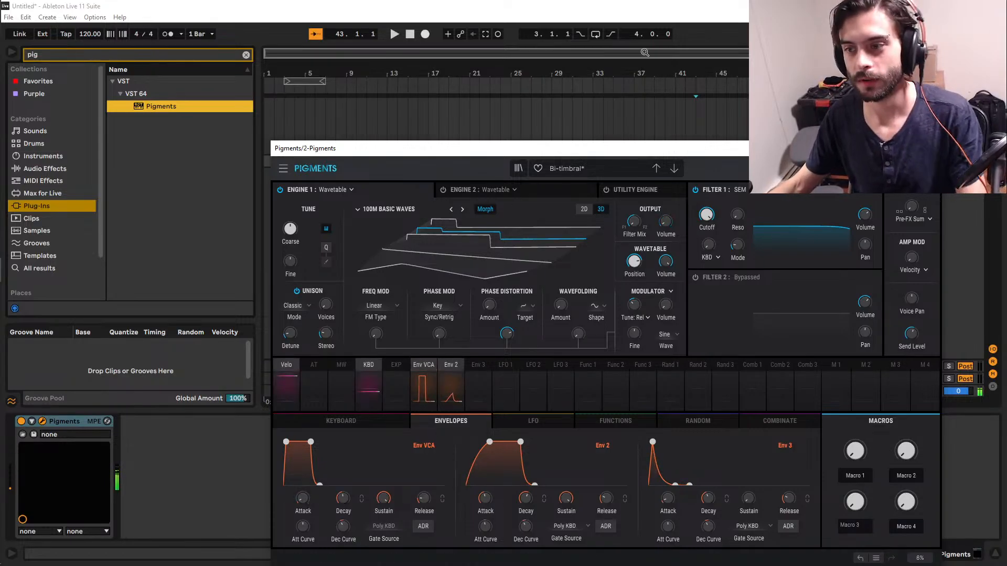
# Close the plugin window, tap in a tempo for the set, and set it to 101 BPM.
pyautogui.click(929, 149)
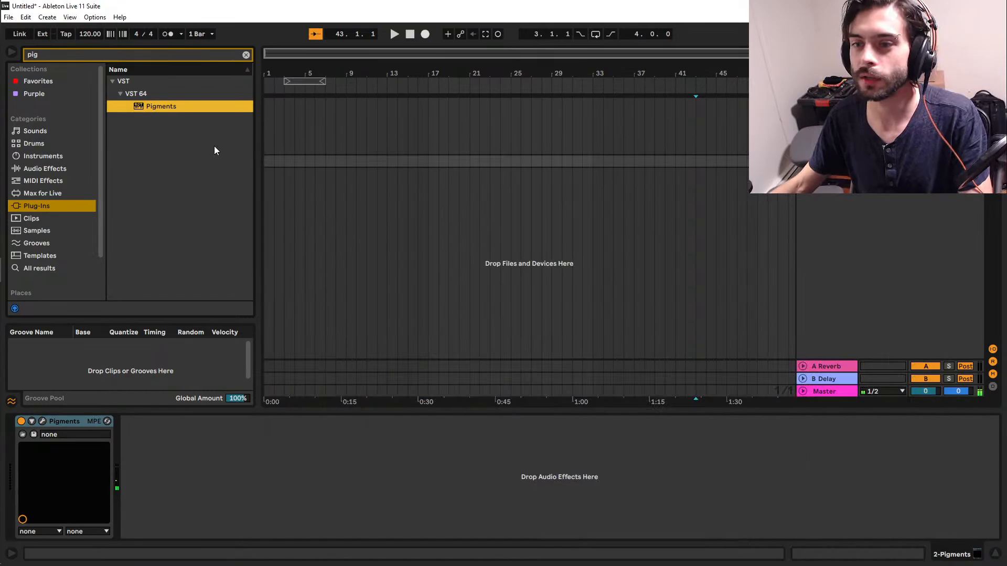
pyautogui.click(304, 169)
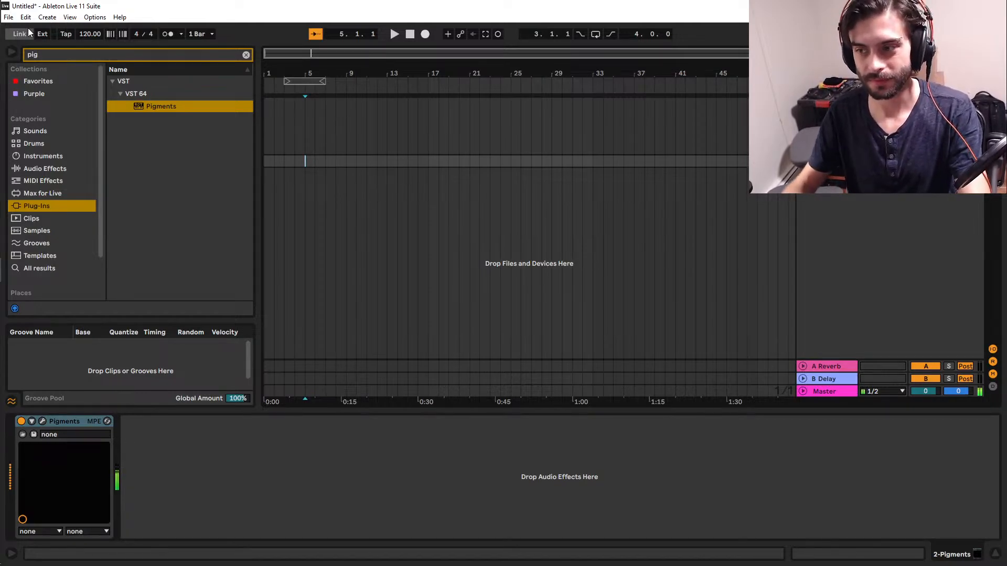
pyautogui.click(63, 34)
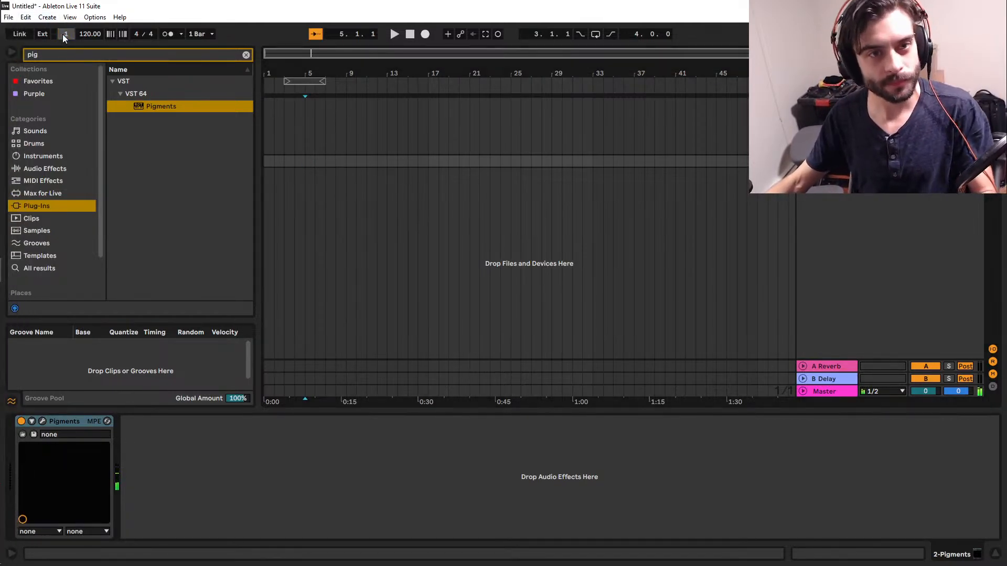
pyautogui.click(63, 35)
pyautogui.click(62, 34)
pyautogui.click(64, 35)
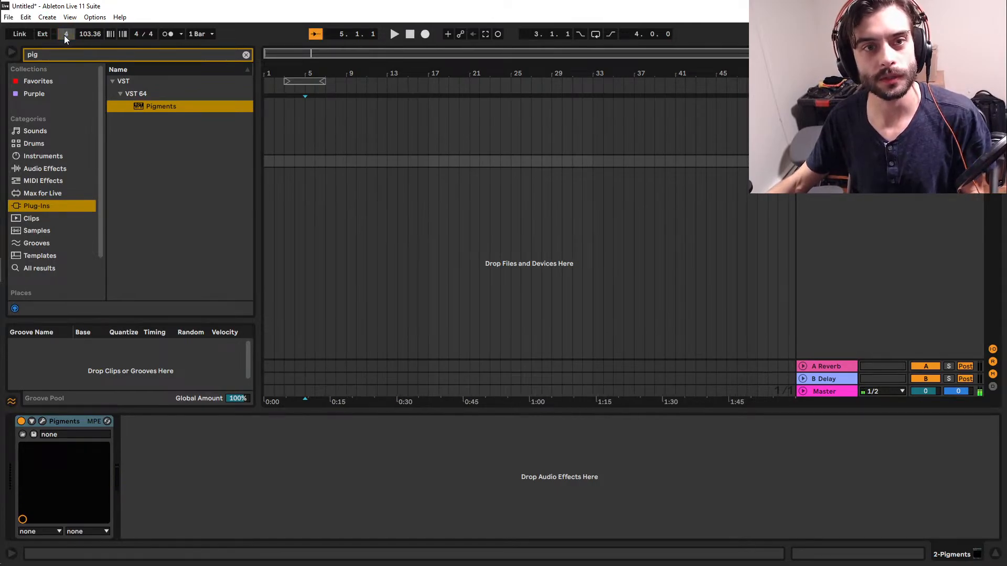
pyautogui.write('101')
pyautogui.press('Return')
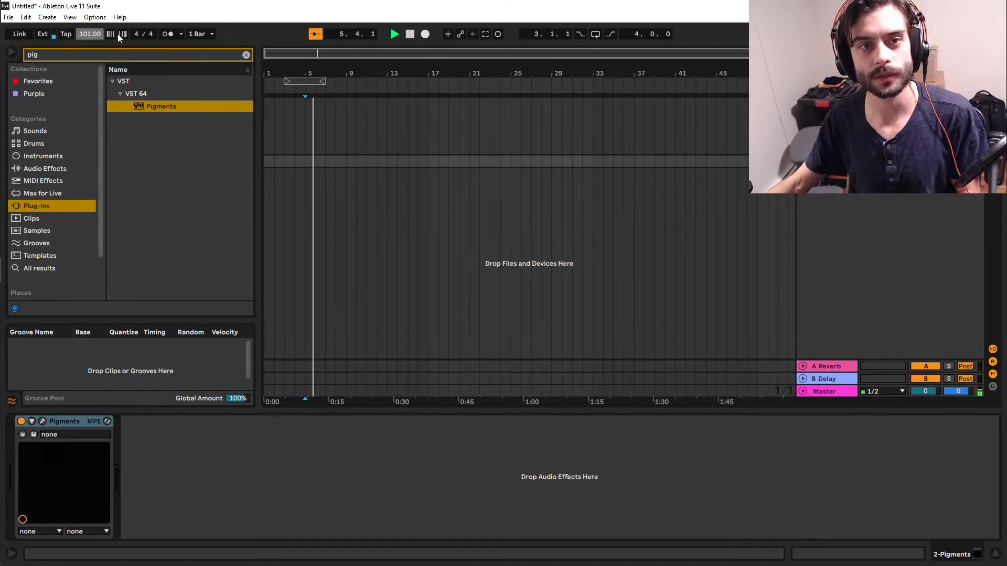
# Turn on the metronome, put the insert marker at bar 4, and set the tempo to 99 BPM.
pyautogui.click(166, 36)
pyautogui.press('space')
pyautogui.press('space')
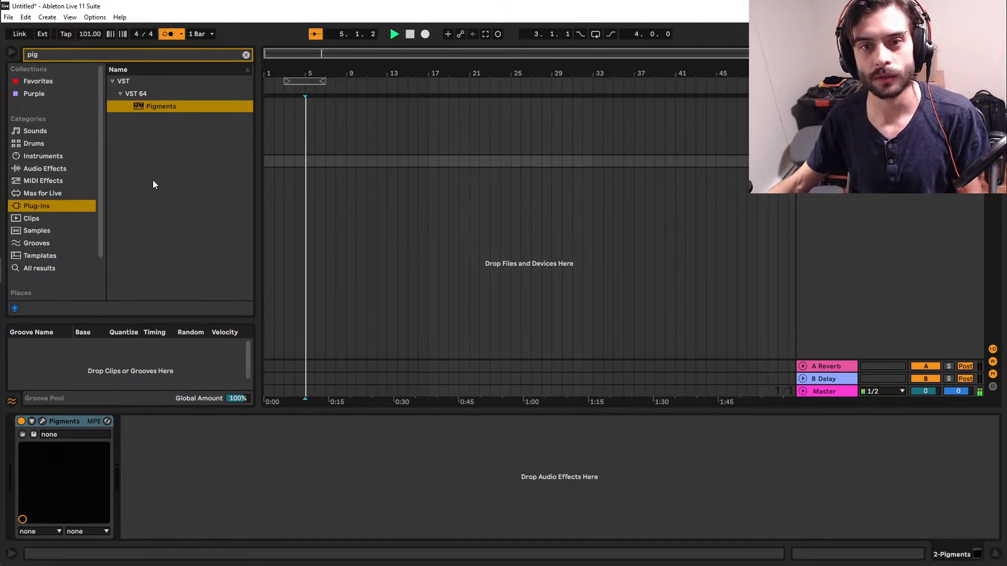
pyautogui.click(295, 163)
pyautogui.moveTo(92, 34); pyautogui.dragTo(92, 38)
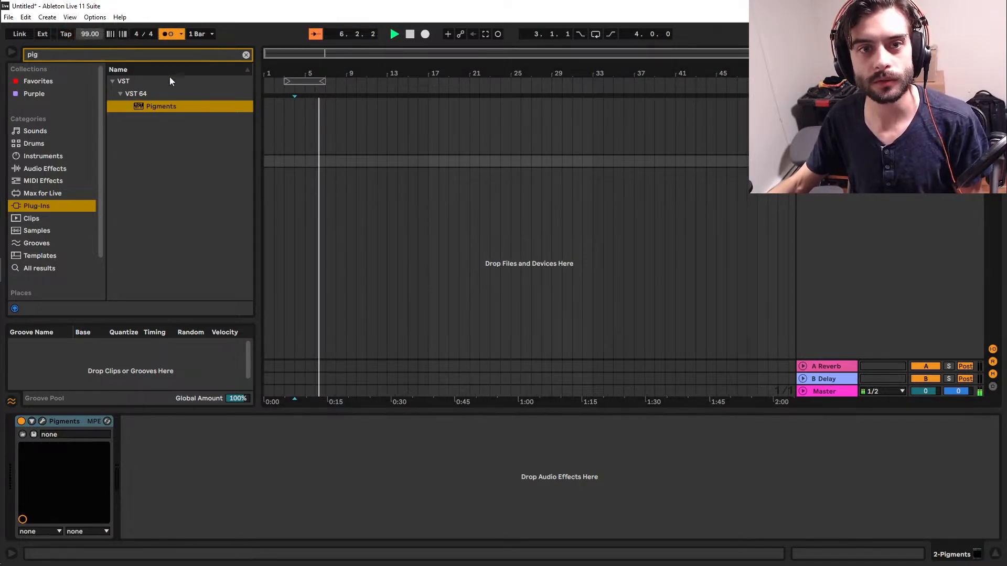
# Record a MIDI part on the Pigments track from bar 4 to about bar 9.
pyautogui.click(287, 165)
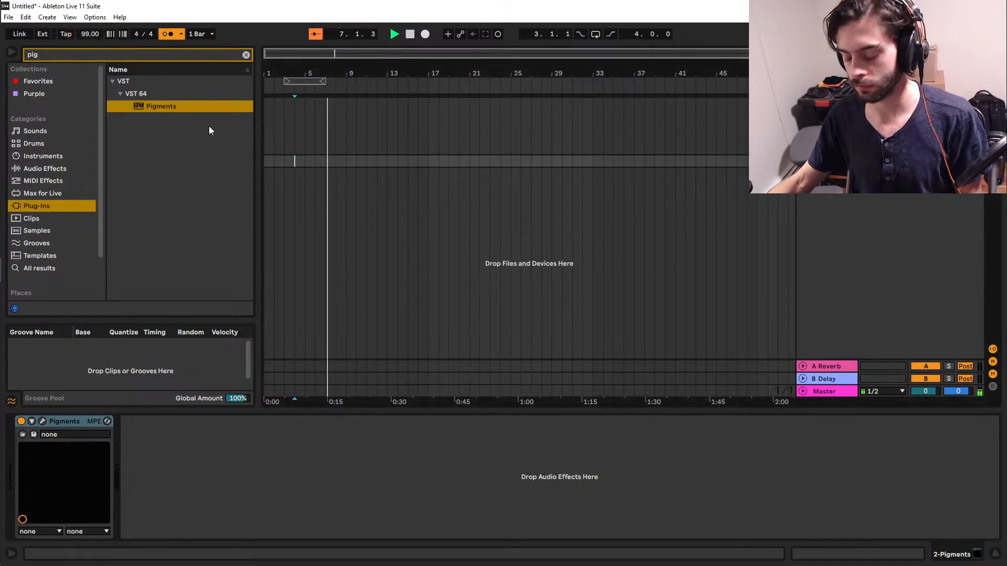
pyautogui.press('space')
pyautogui.press('F9')
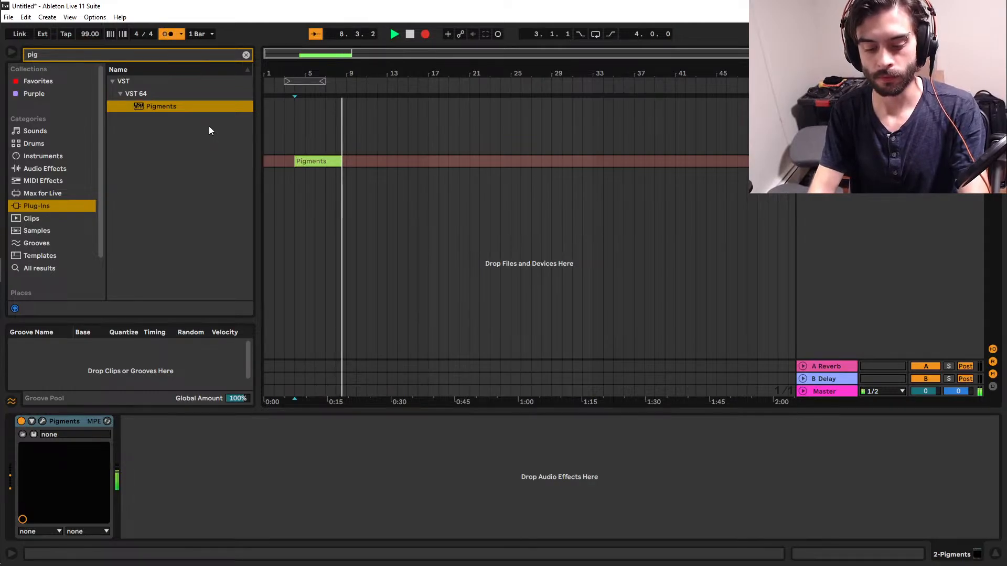
pyautogui.press('space')
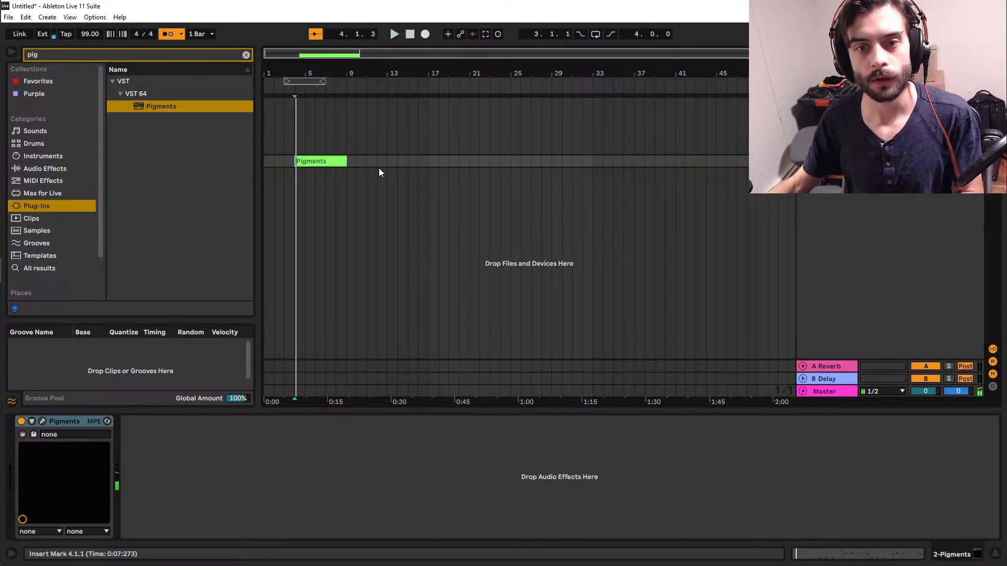
# Quantize the start and end of all recorded notes to the current grid at 100 %, and play back the clip.
pyautogui.doubleClick(336, 162)
pyautogui.click(400, 425)
pyautogui.hotkey('ctrl', 'a')
pyautogui.hotkey('ctrl', 'shift', 'u')
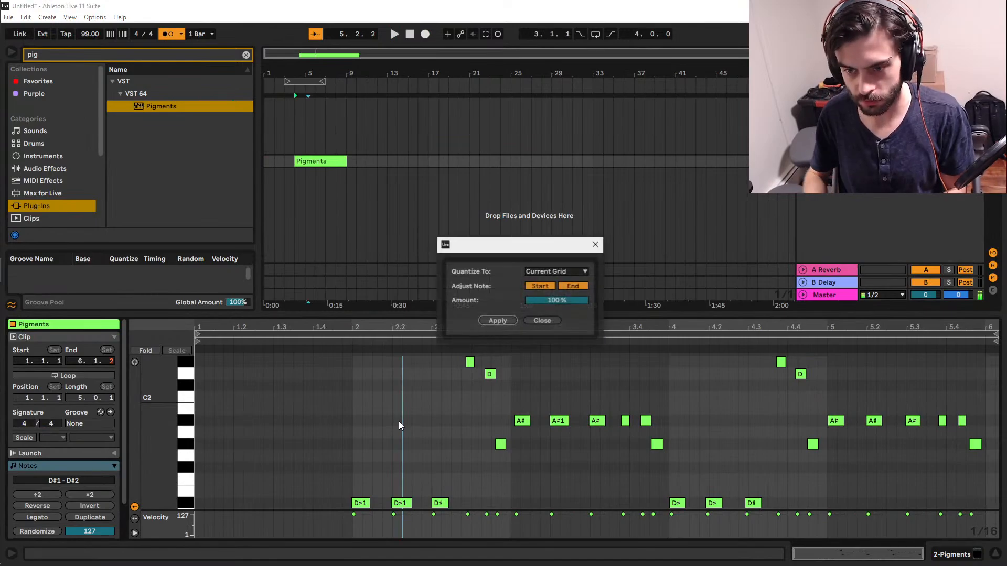
pyautogui.press('Return')
pyautogui.click(357, 438)
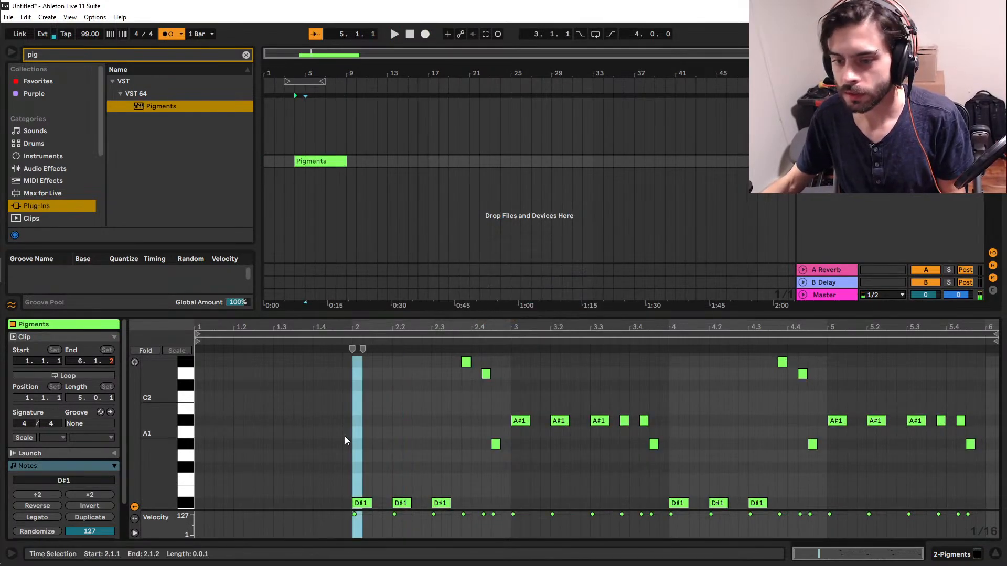
pyautogui.click(343, 438)
pyautogui.press('space')
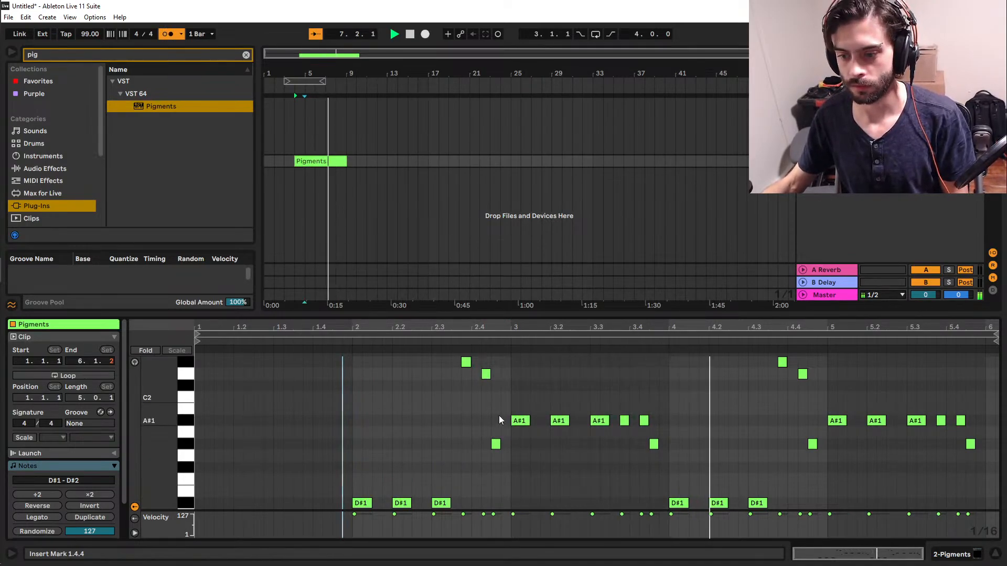
pyautogui.hotkey('ctrl', 'alt', 'l')
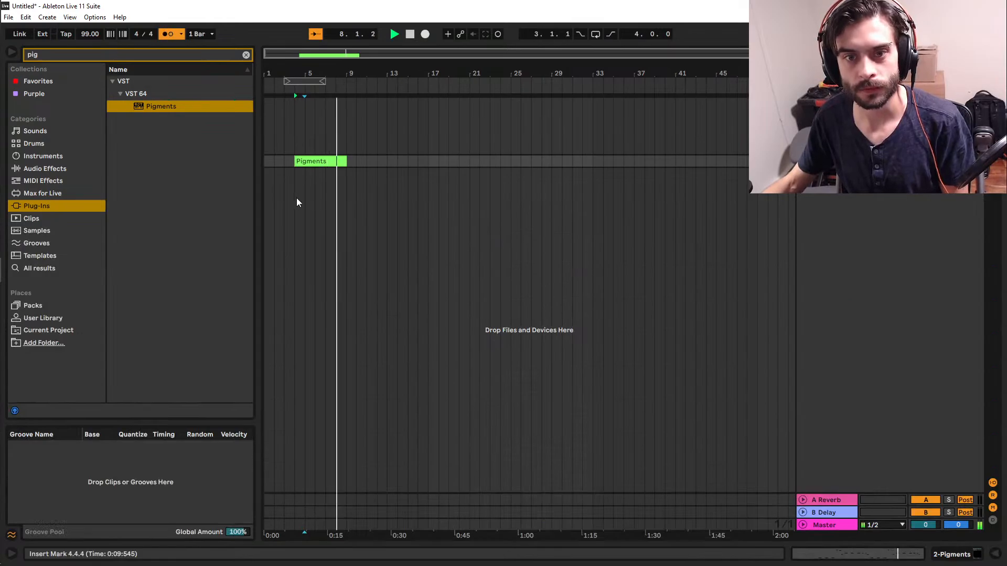
# Unfold the Pigments track, clear the clip's empty lead-in before bar 5, and duplicate the four-bar clip to fill bars 5 to 13.
pyautogui.moveTo(339, 163); pyautogui.dragTo(284, 171)
pyautogui.press('space')
pyautogui.click(294, 166)
pyautogui.click(802, 161)
pyautogui.hotkey('ctrl', 'd')
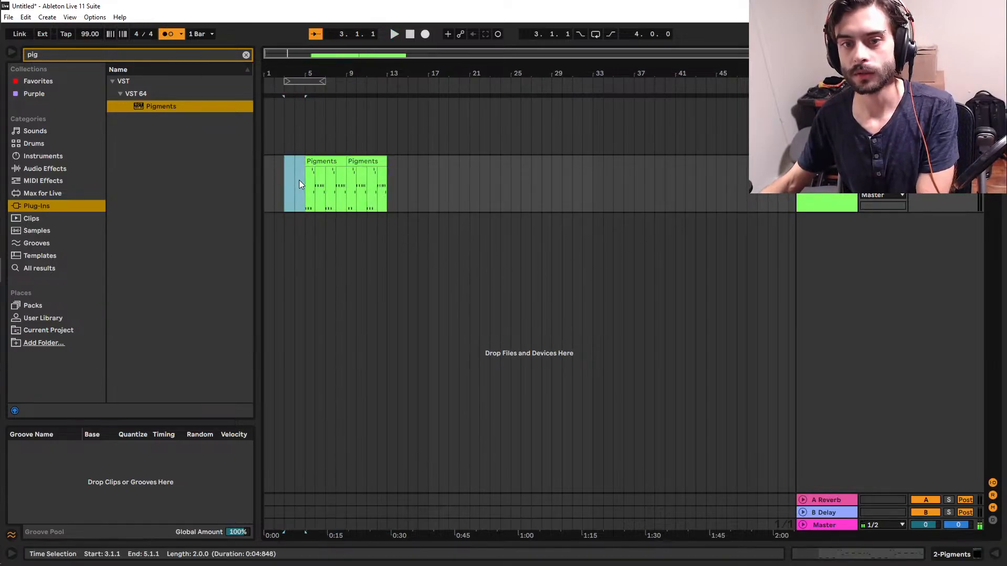
pyautogui.press('Delete')
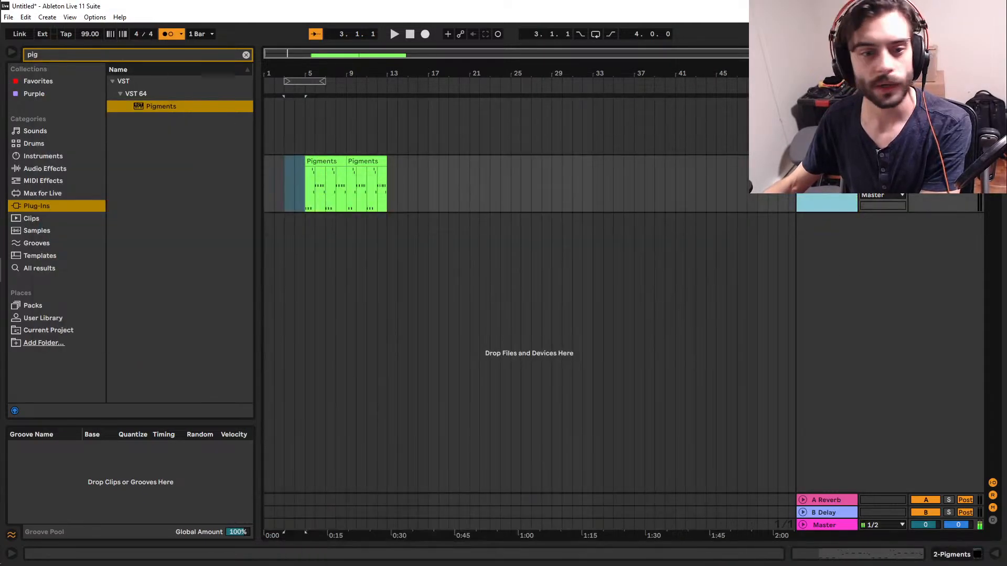
# Show the device view and briefly look over the synth settings in the Pigments plugin window.
pyautogui.hotkey('ctrl', 'alt', 'l')
pyautogui.click(42, 421)
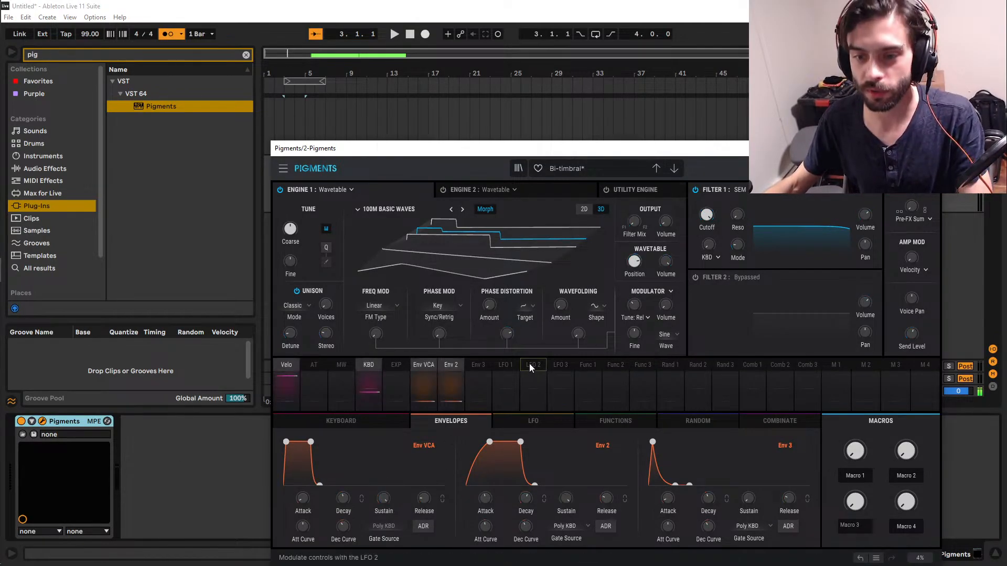
pyautogui.click(931, 149)
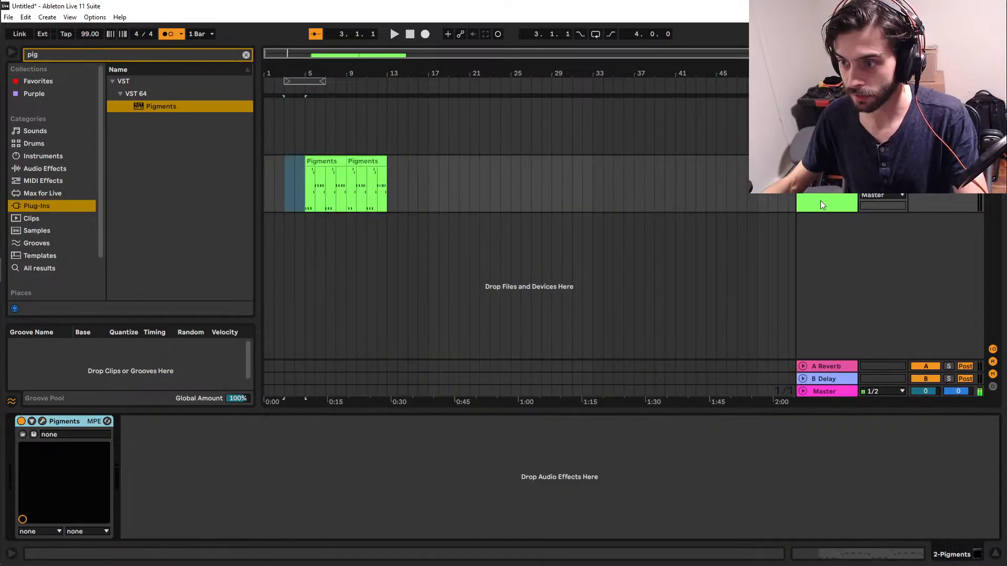
# Freeze and duplicate the Pigments track, and select the duplicate's content from bar 5 to bar 15.
pyautogui.click(835, 150)
pyautogui.rightClick(832, 172)
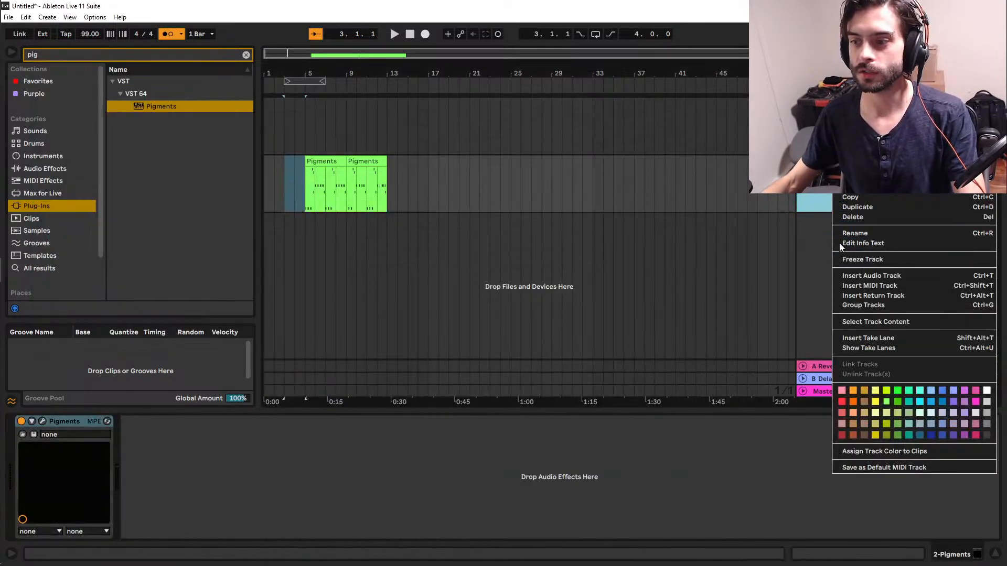
pyautogui.click(862, 260)
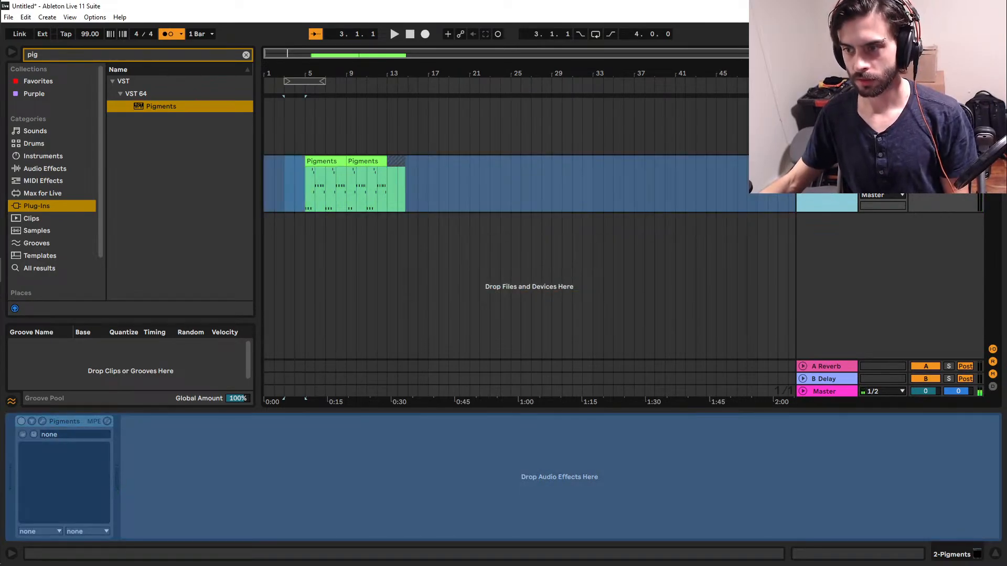
pyautogui.hotkey('ctrl', 'd')
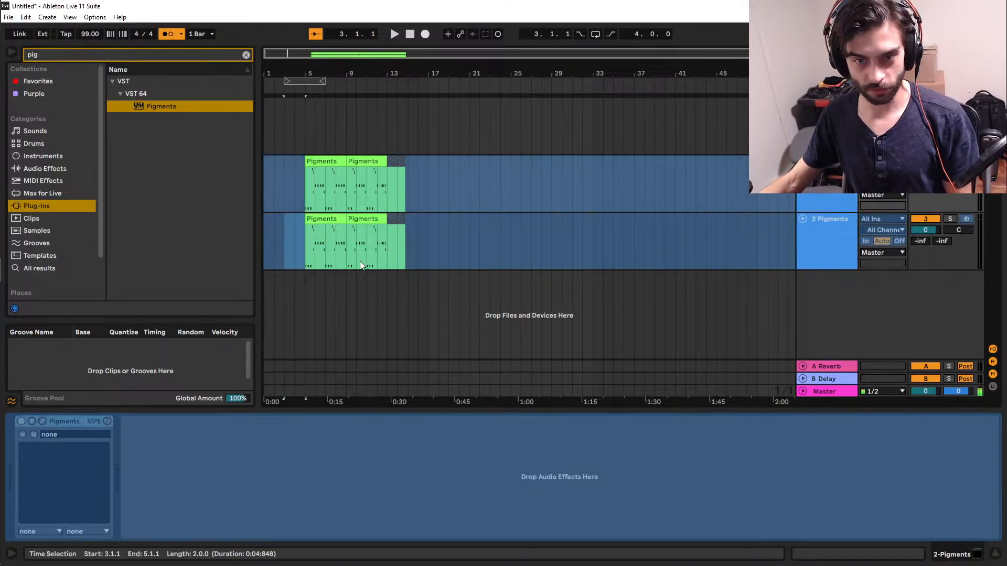
pyautogui.moveTo(307, 255); pyautogui.dragTo(408, 245)
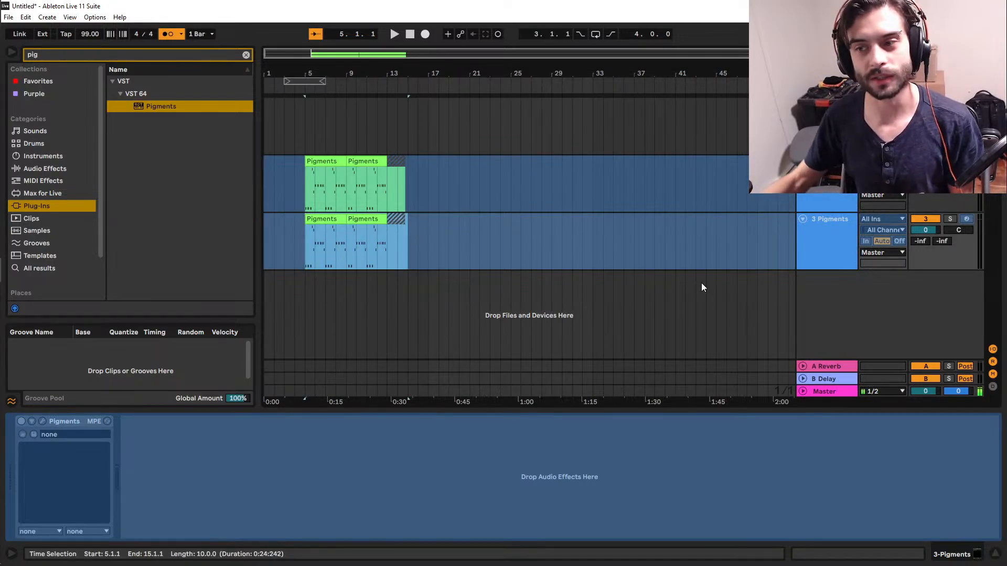
# Unfreeze the original Pigments track and briefly view its synth settings in the plugin window.
pyautogui.rightClick(840, 179)
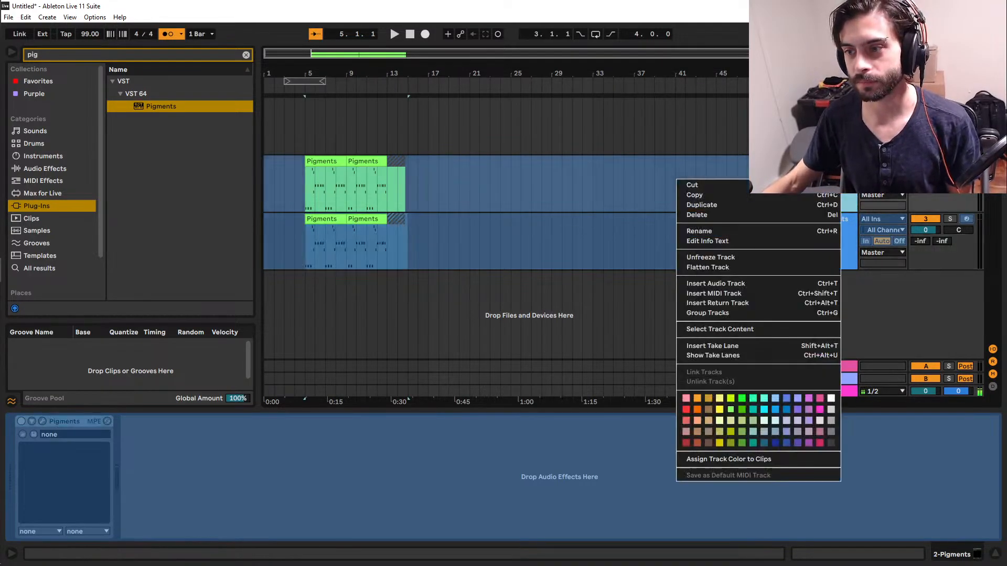
pyautogui.click(791, 259)
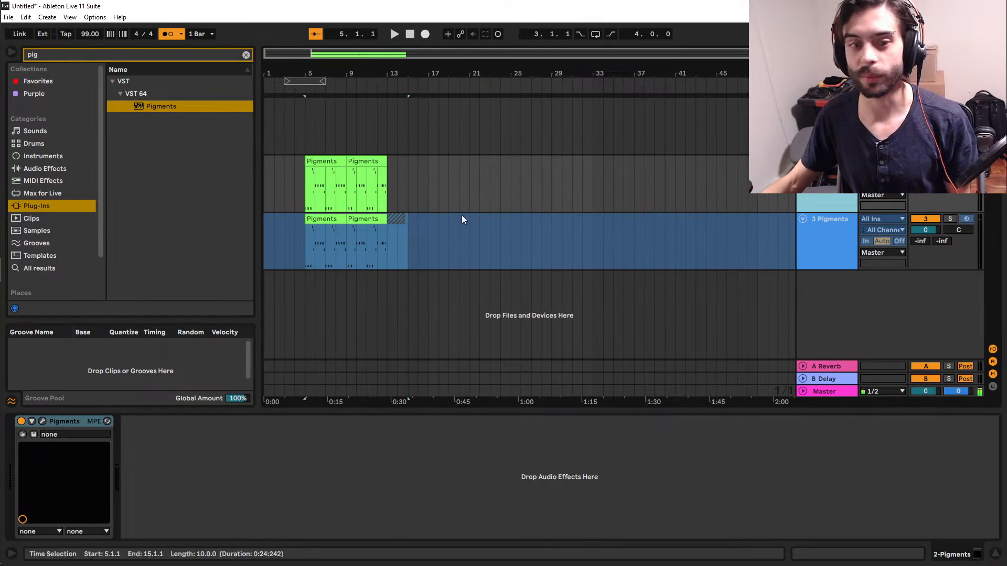
pyautogui.click(43, 422)
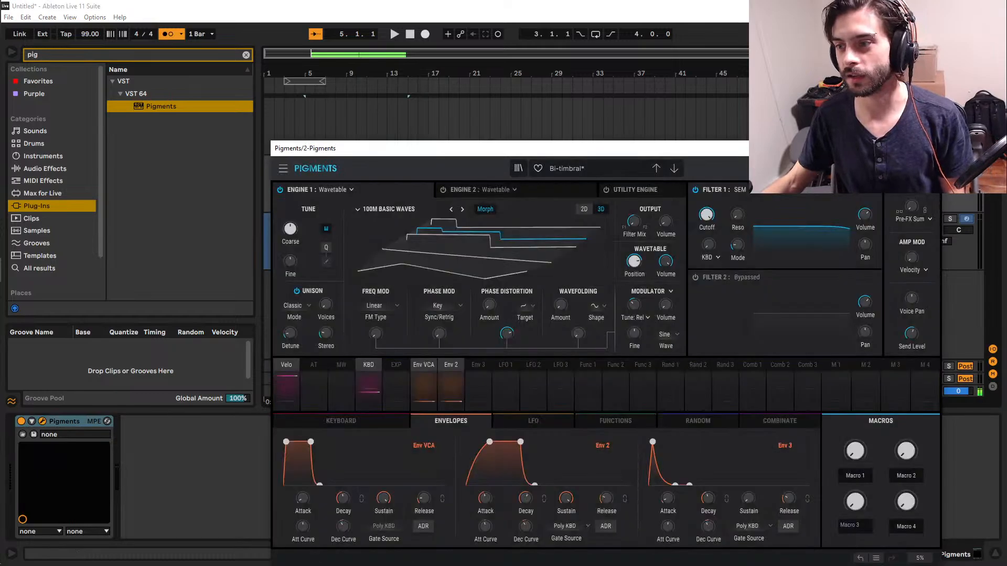
pyautogui.click(929, 149)
# Play the arrangement from bar 5, turn off the metronome, and stop playback.
pyautogui.click(301, 256)
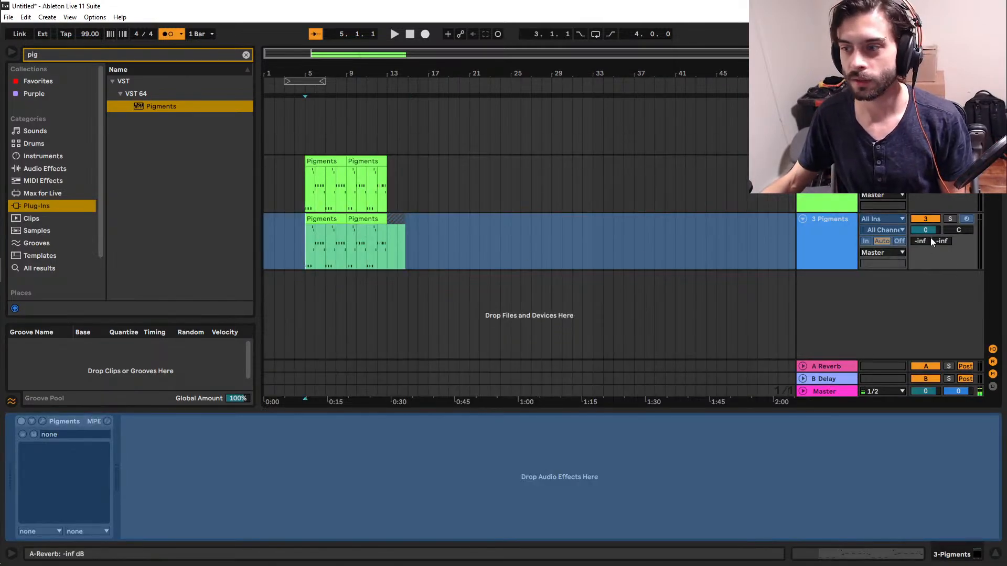
pyautogui.press('space')
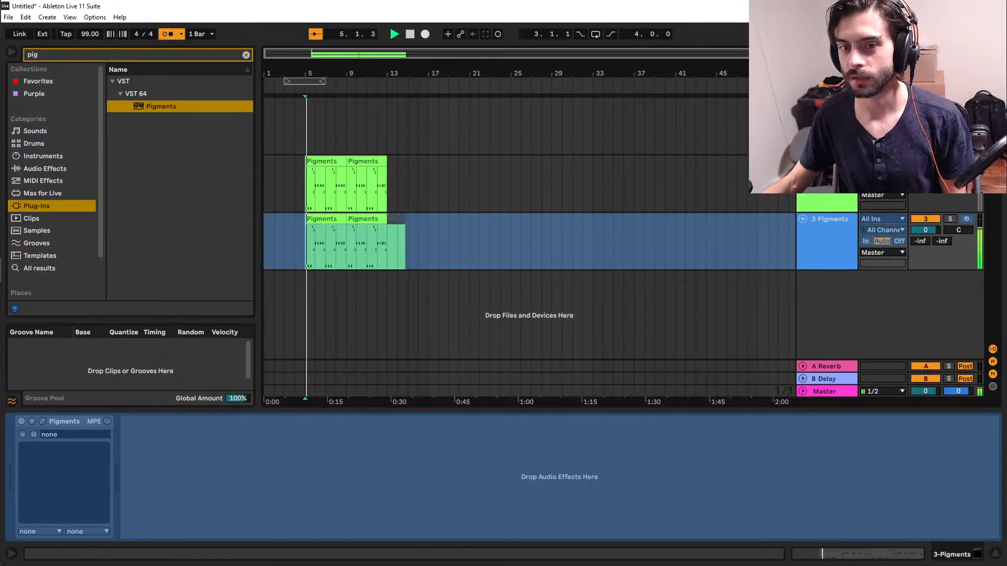
pyautogui.click(168, 34)
pyautogui.press('space')
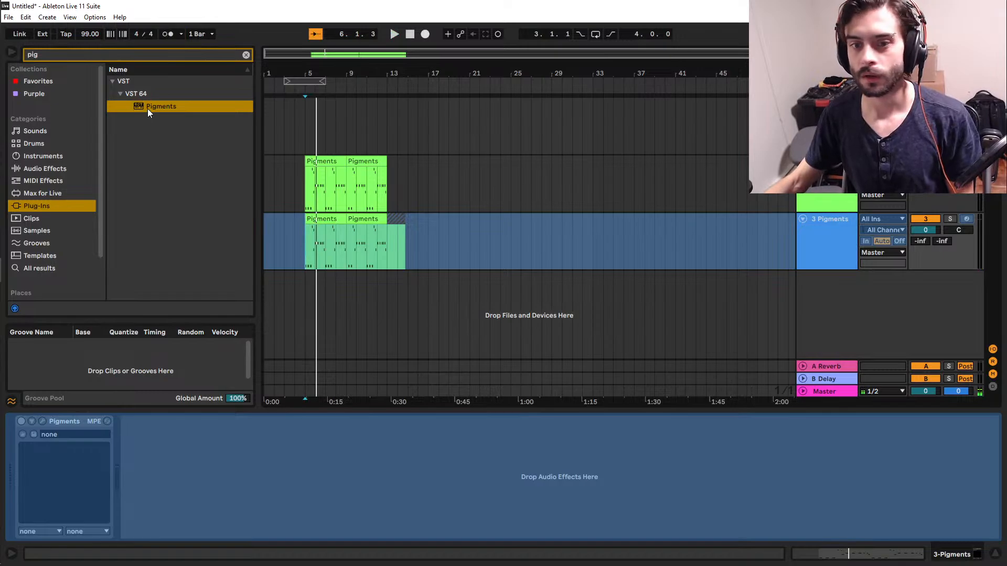
# Add another Pigments instance on a new MIDI track below the existing tracks, and briefly check the OBS streaming window.
pyautogui.moveTo(147, 108); pyautogui.dragTo(331, 342)
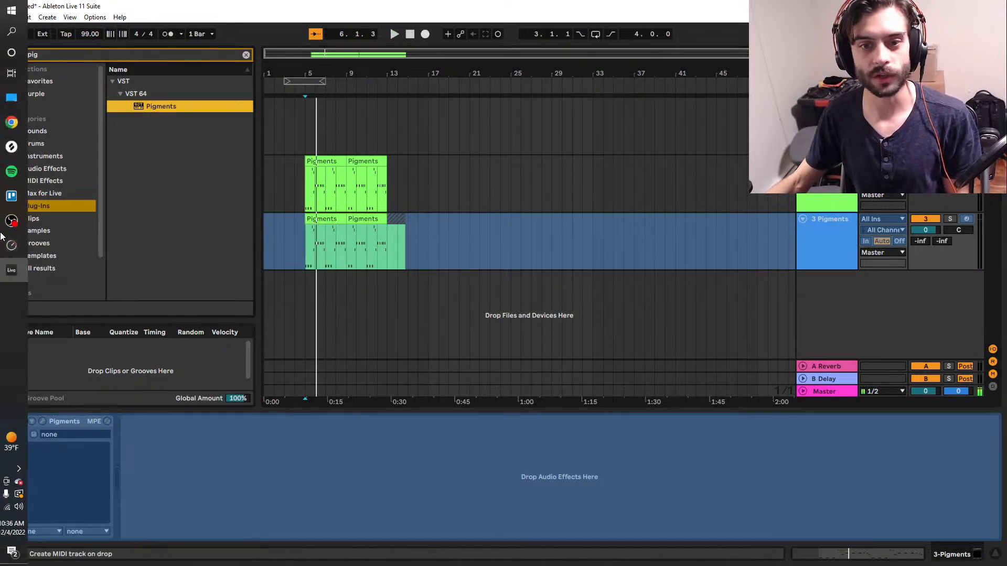
pyautogui.click(15, 220)
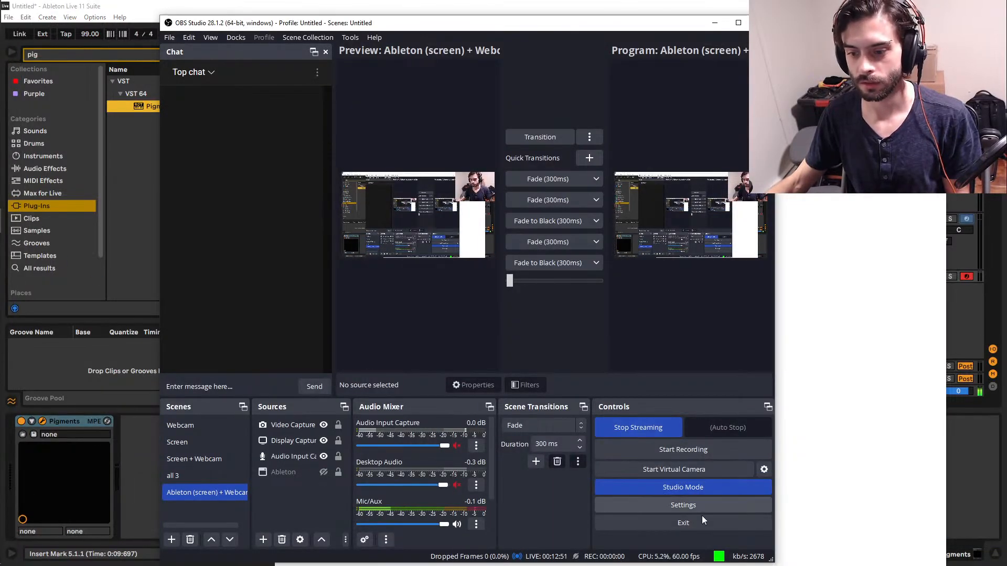
pyautogui.click(130, 360)
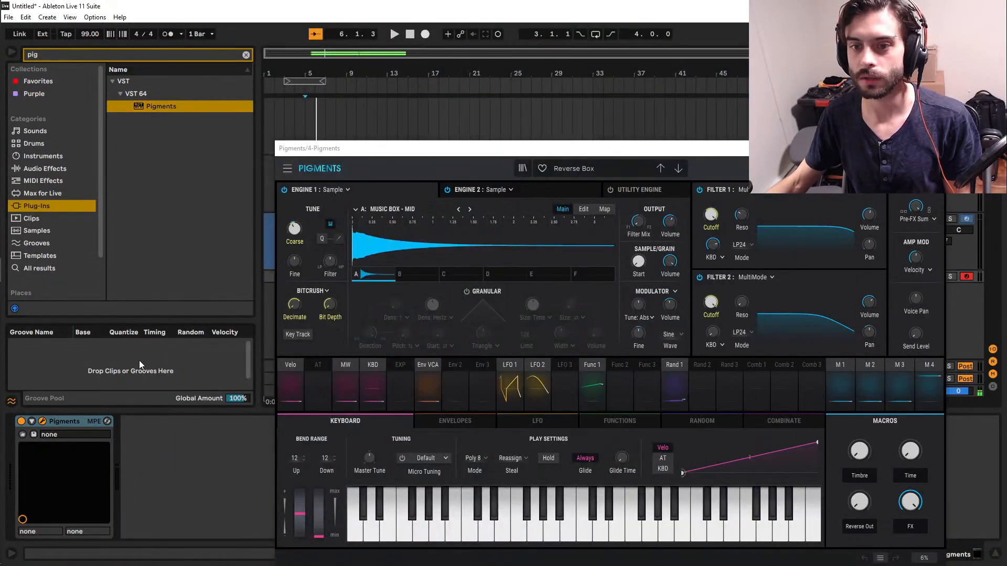
# Load the Bi-timbral template preset in the new Pigments instance and switch off Engine 2.
pyautogui.click(581, 169)
pyautogui.moveTo(577, 323)
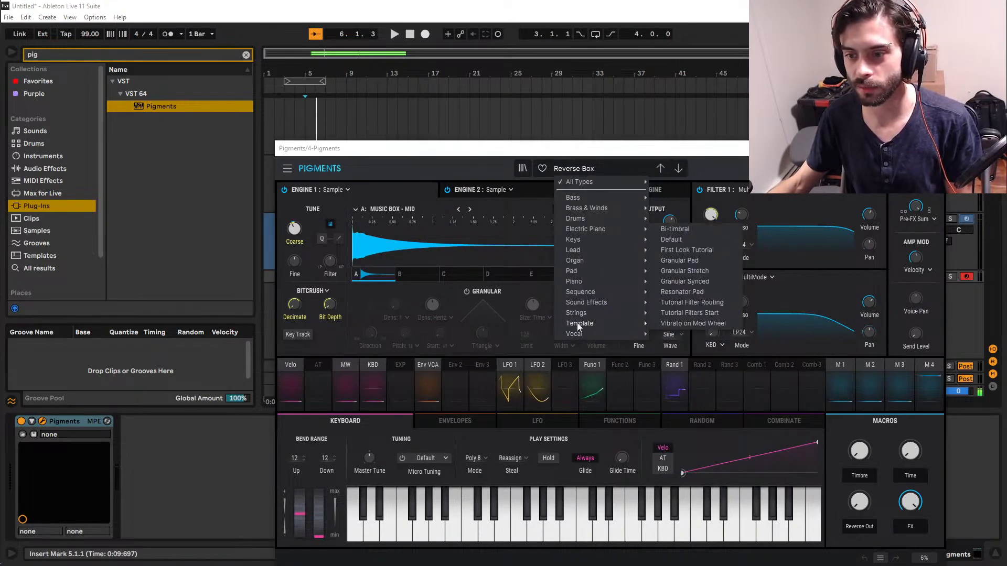
pyautogui.click(700, 228)
pyautogui.click(449, 189)
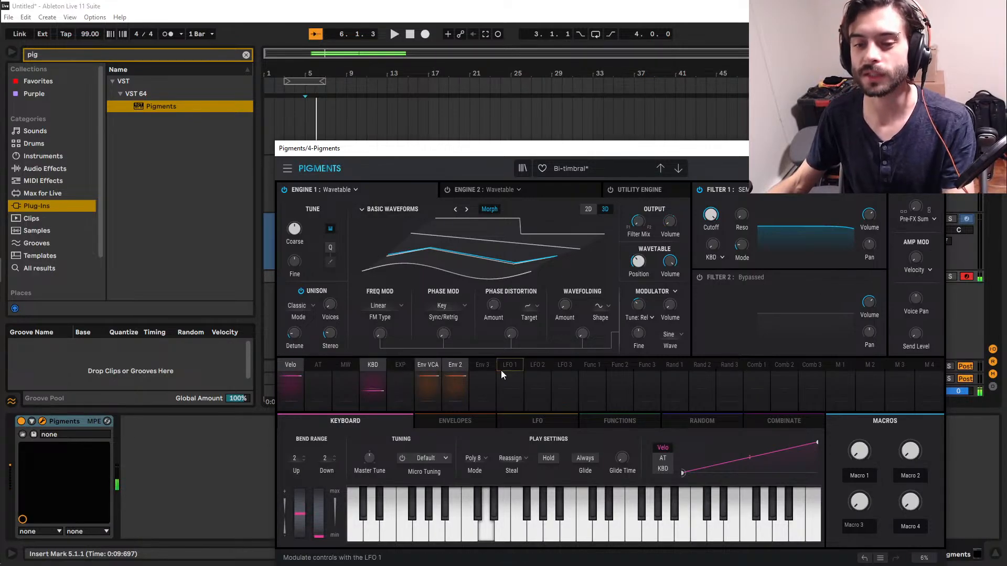
# Remove the Env 2 modulation from Engine 1's output volume and modulate it with Env VCA at 1.00 instead.
pyautogui.click(462, 364)
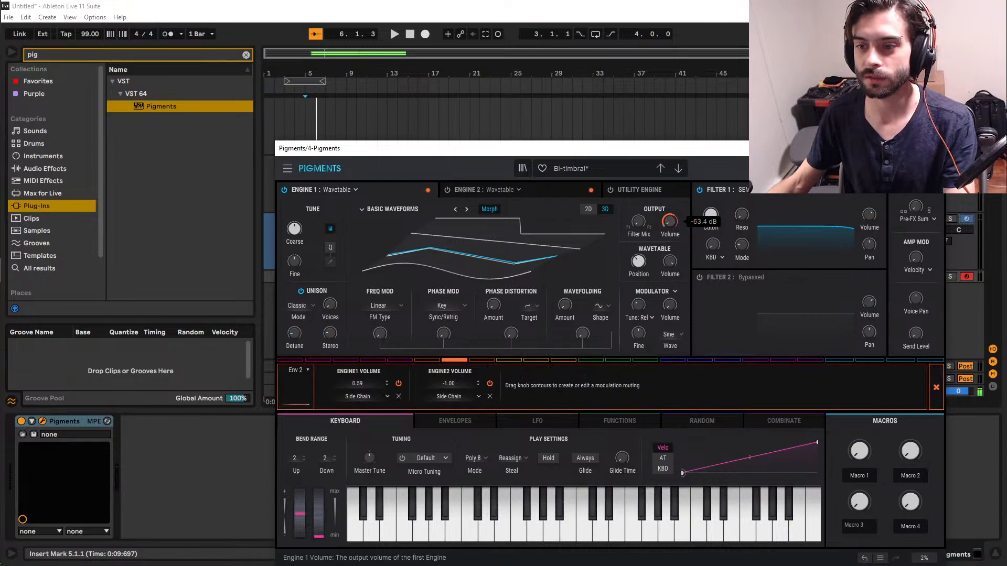
pyautogui.click(936, 387)
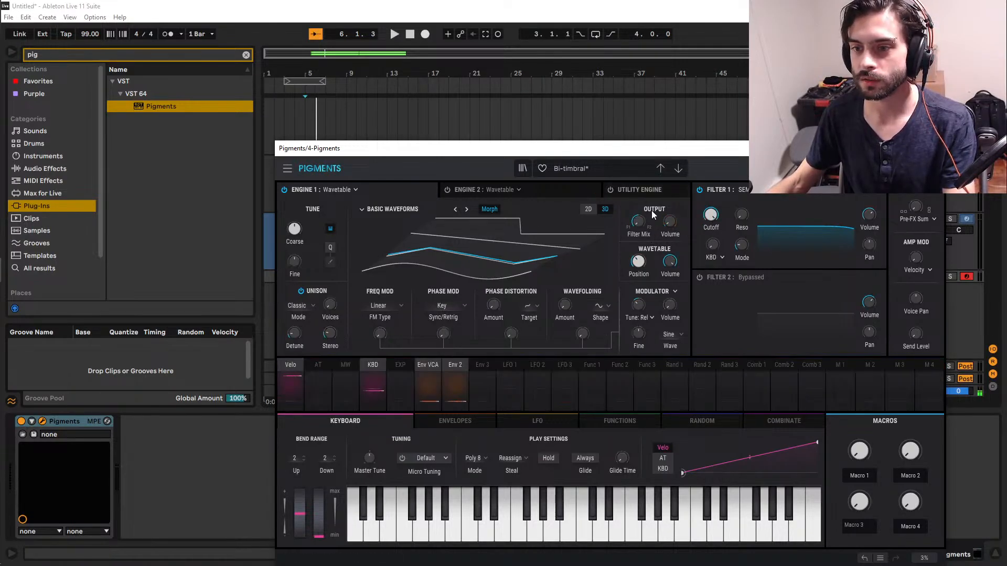
pyautogui.click(670, 223)
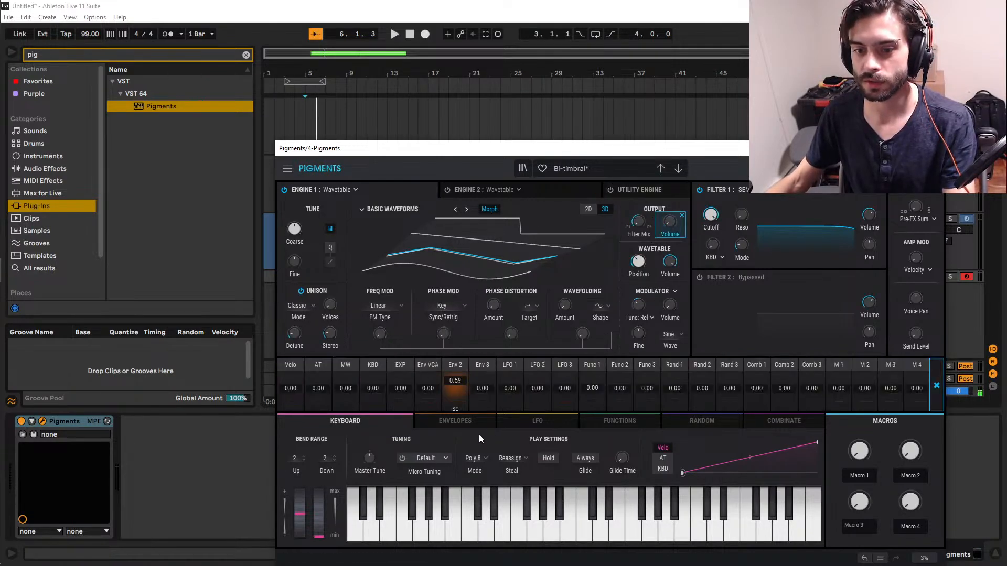
pyautogui.click(457, 385)
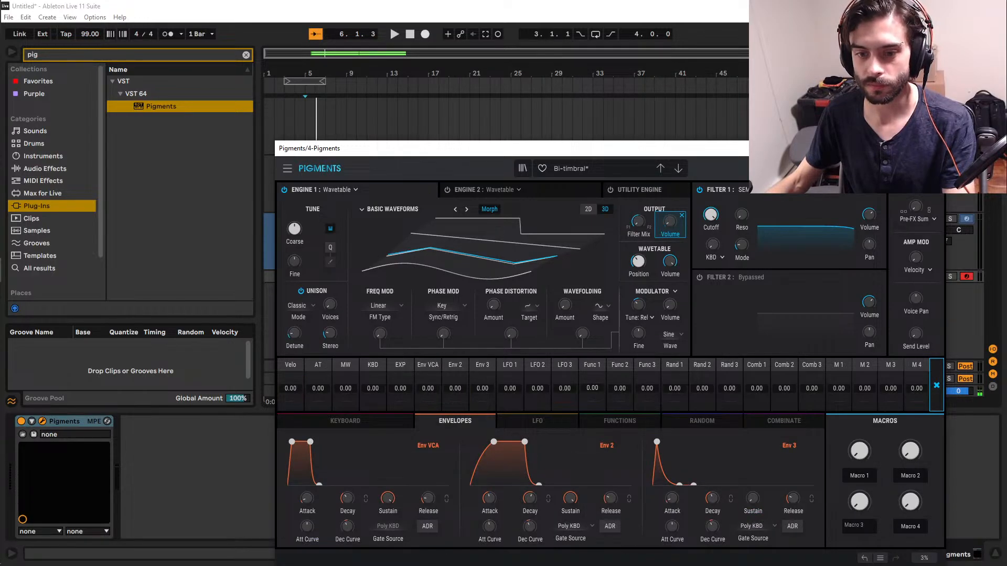
pyautogui.moveTo(427, 387); pyautogui.dragTo(428, 325)
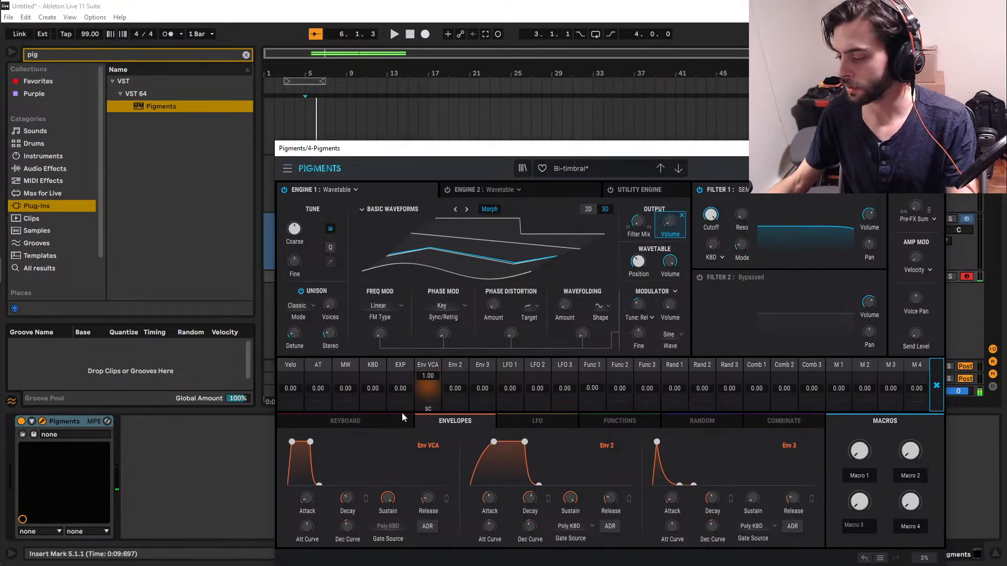
# Load the Bowed Double Bass wavetable from the Natural category into Engine 1.
pyautogui.click(400, 204)
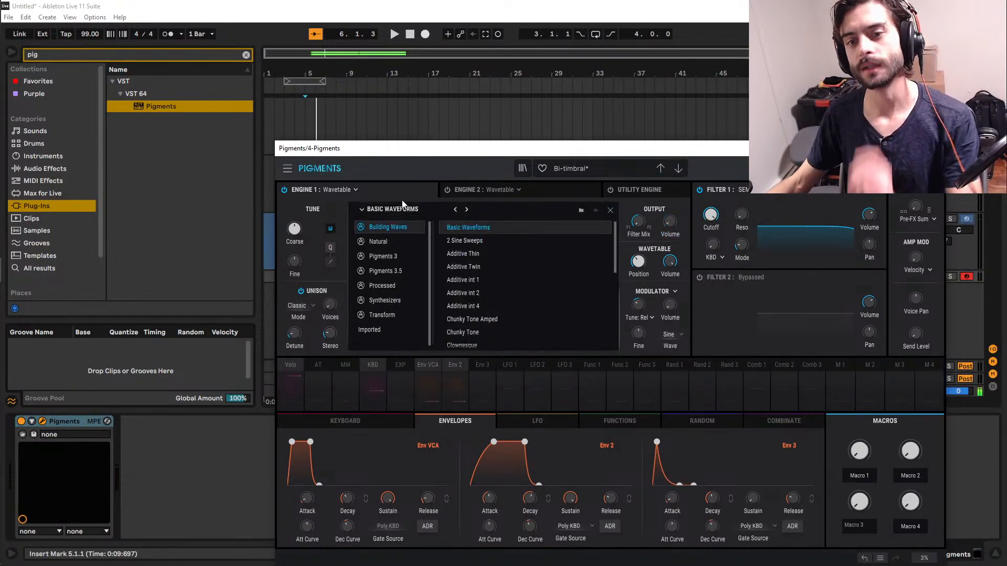
pyautogui.click(398, 329)
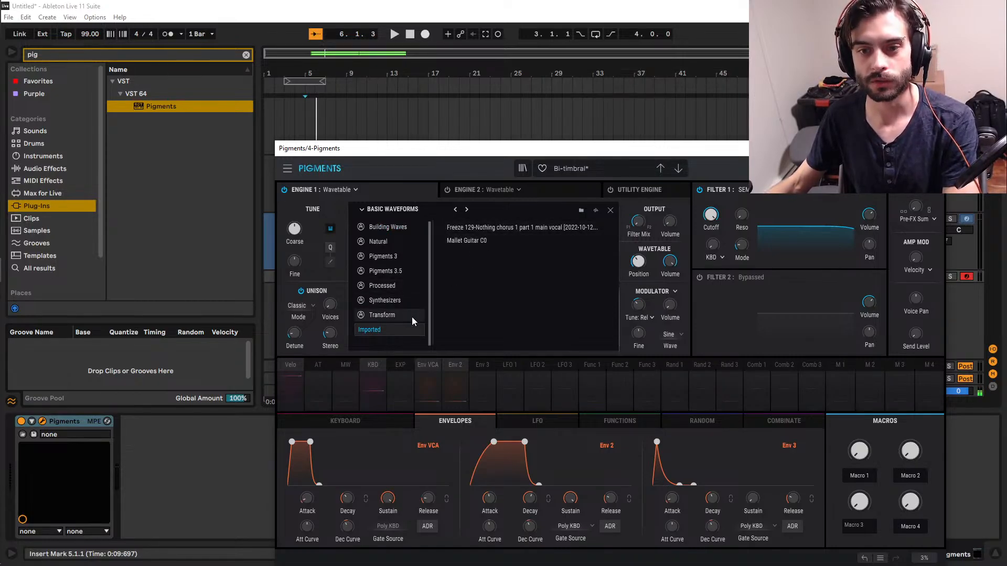
pyautogui.click(398, 238)
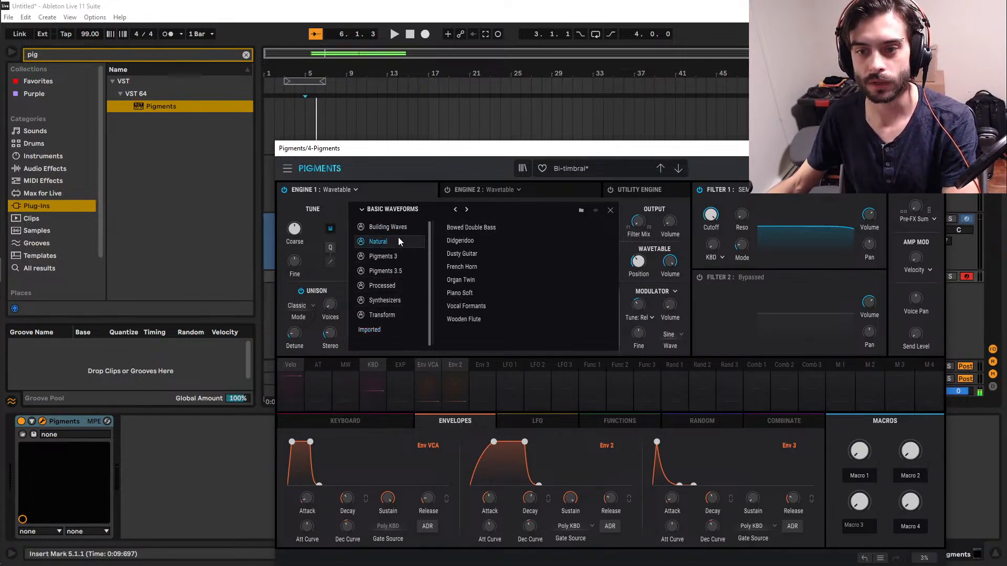
pyautogui.click(479, 225)
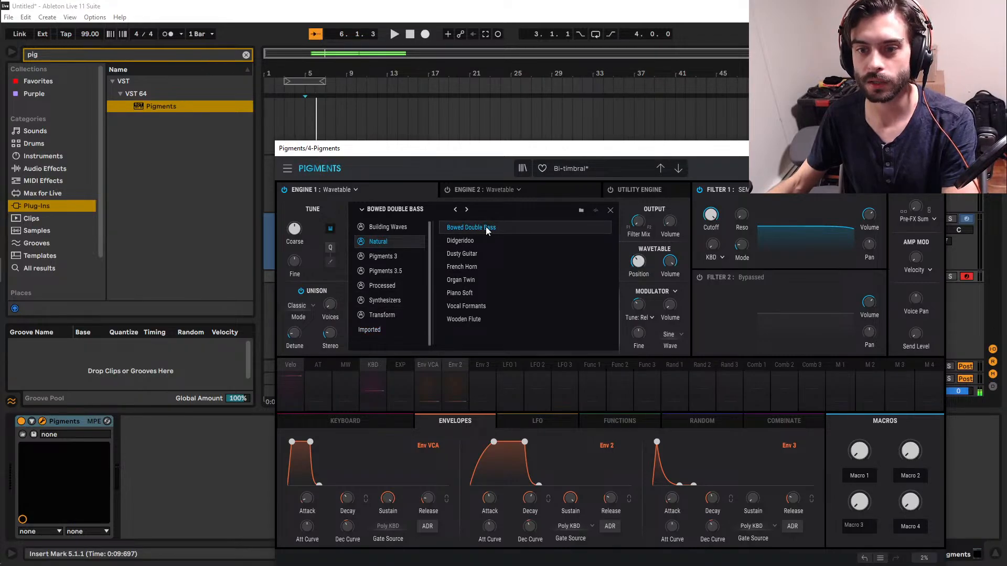
pyautogui.doubleClick(486, 230)
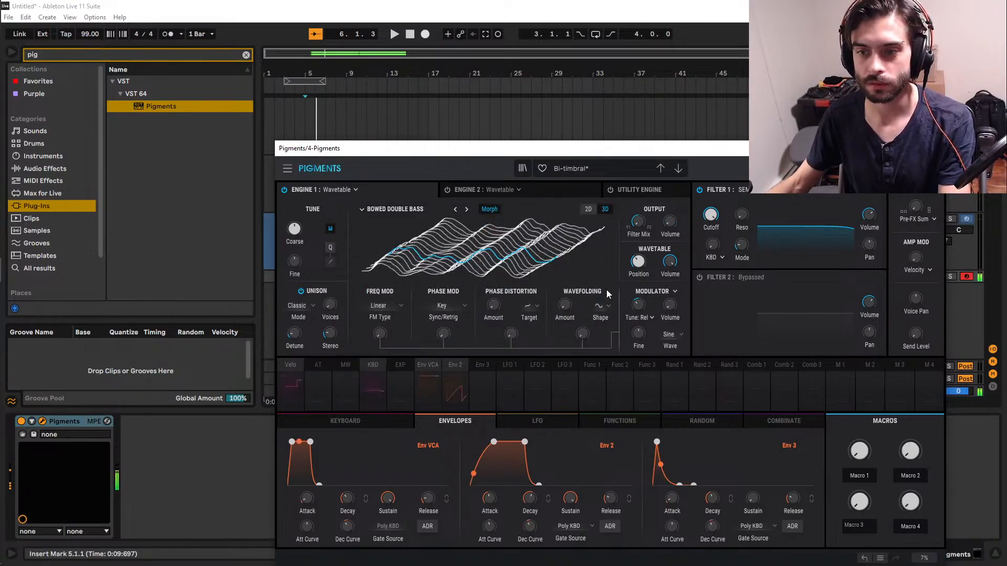
# Sweep Engine 1's wavetable position to audition the different waveforms in the Bowed Double Bass table.
pyautogui.moveTo(637, 261)
pyautogui.mouseDown()
pyautogui.moveTo(638, 238)
pyautogui.moveTo(637, 250)
pyautogui.mouseUp()
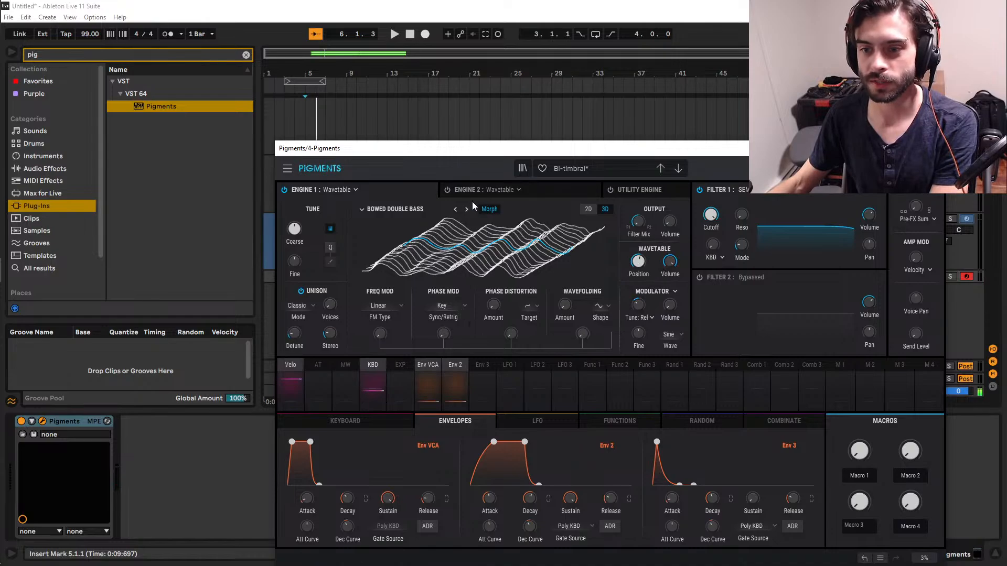
pyautogui.moveTo(638, 261)
pyautogui.moveTo(638, 261); pyautogui.dragTo(637, 236)
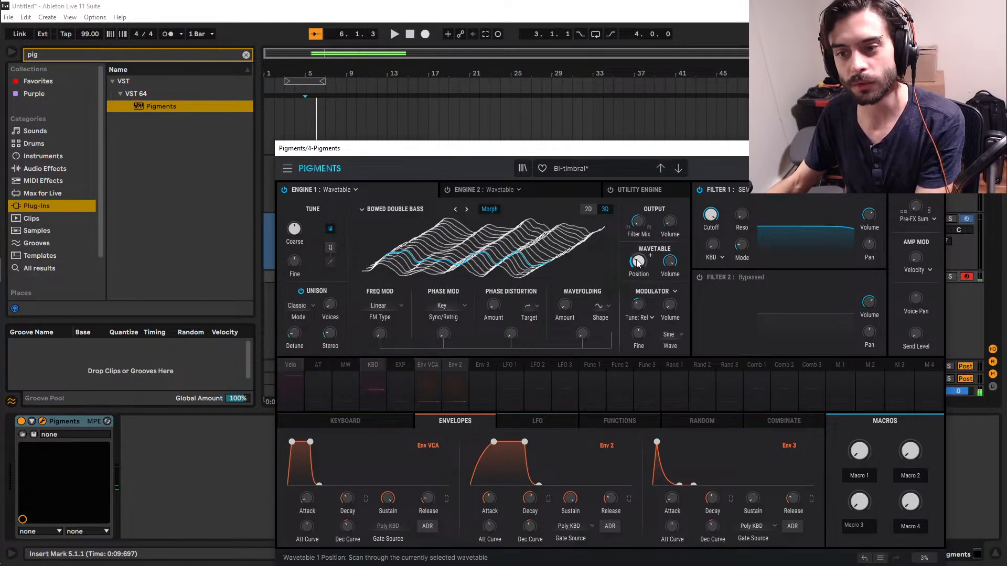
pyautogui.moveTo(638, 262)
pyautogui.mouseDown()
pyautogui.moveTo(641, 237)
pyautogui.moveTo(640, 263)
pyautogui.mouseUp()
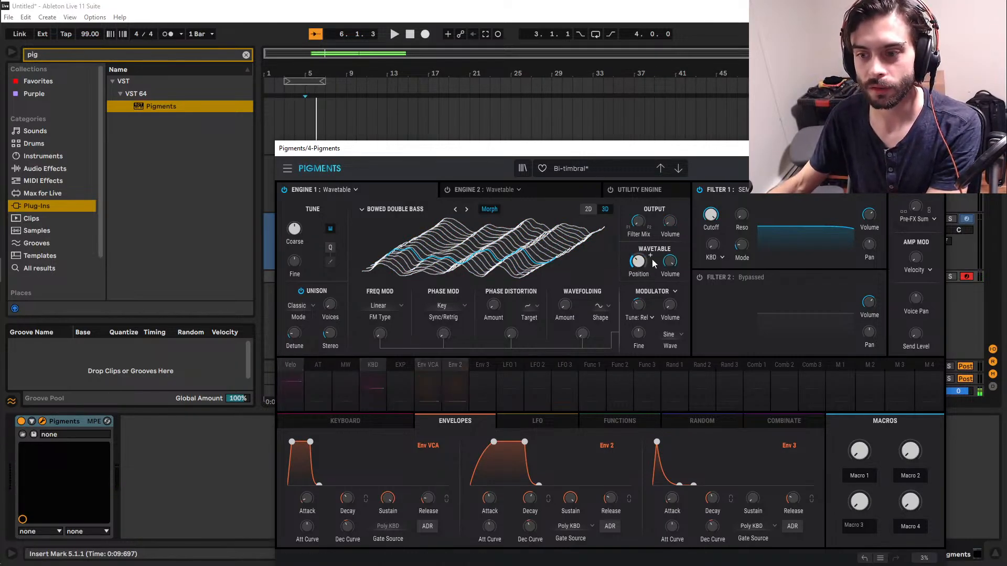
# Modulate Engine 1's wavetable position with LFO 1 at 1.00, using a unipolar LFO and the base position at its minimum.
pyautogui.click(651, 257)
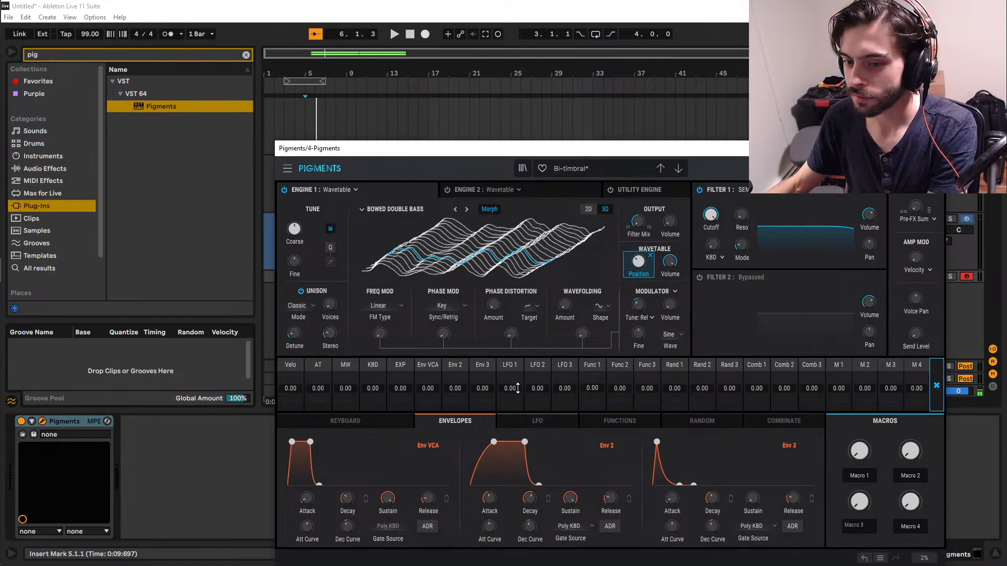
pyautogui.moveTo(518, 388); pyautogui.dragTo(518, 371)
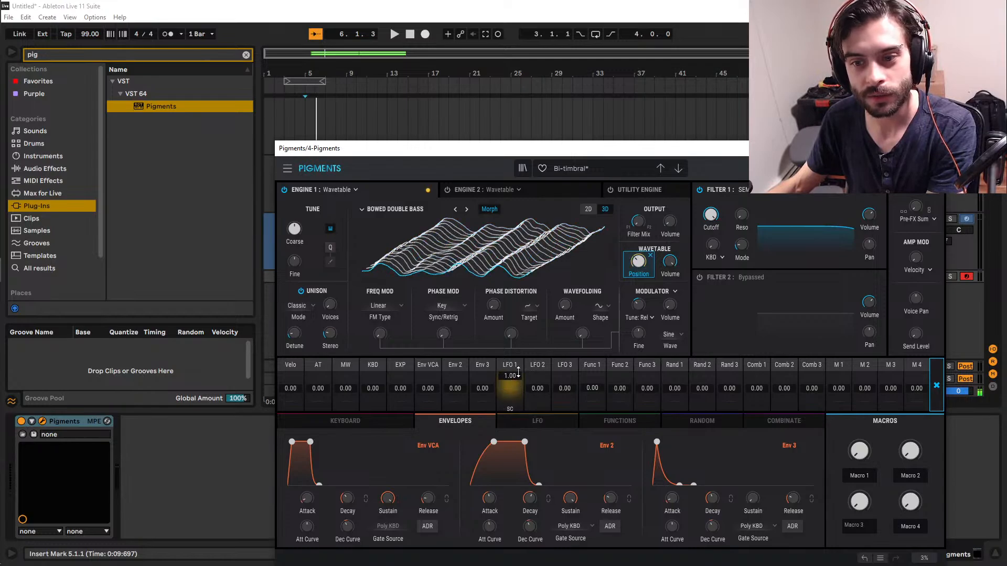
pyautogui.click(532, 420)
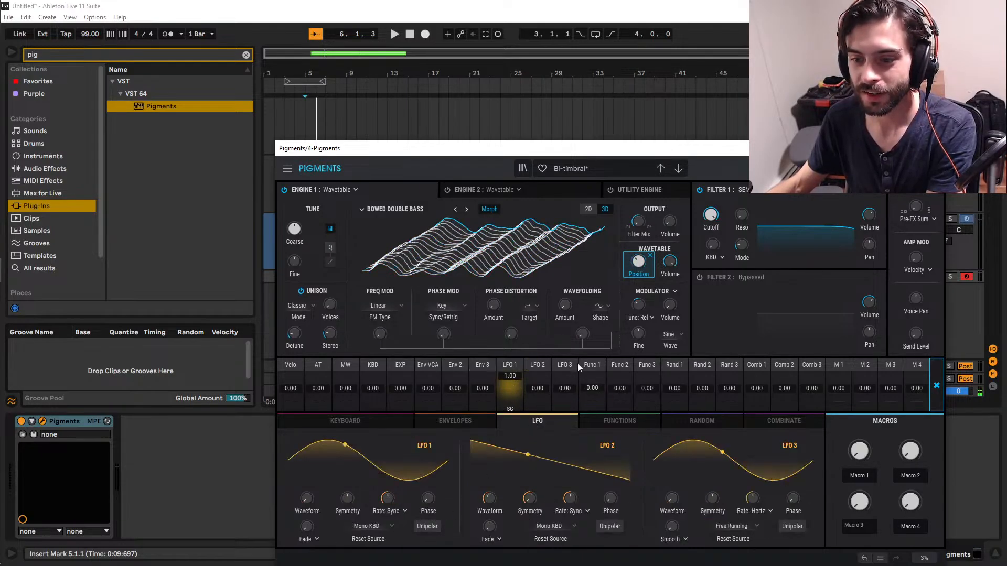
pyautogui.moveTo(639, 261); pyautogui.dragTo(639, 301)
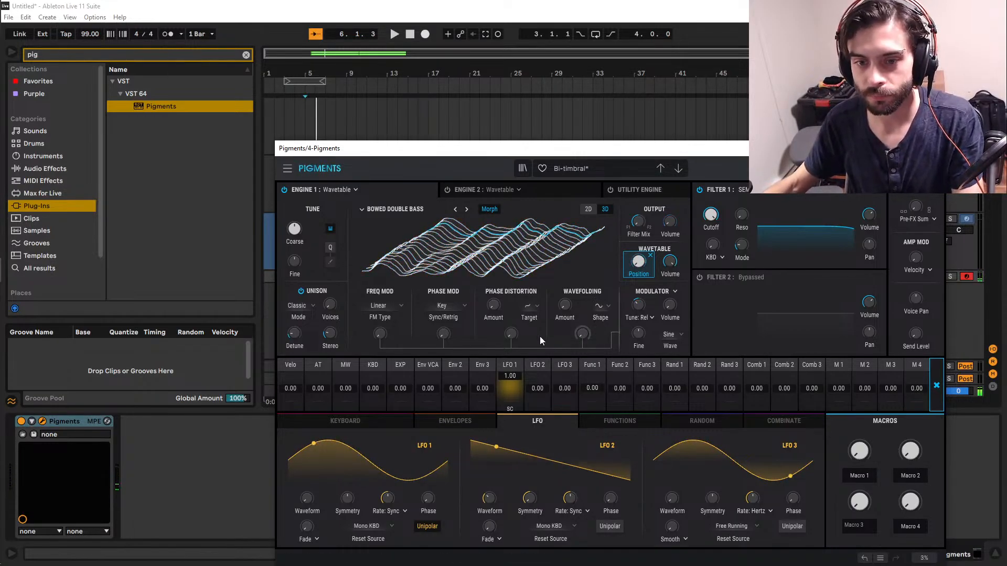
# Try frequency modulation on Engine 1 with the exponential and linear FM types, and return it to Linear with an amount of 0.00.
pyautogui.moveTo(383, 338)
pyautogui.mouseDown()
pyautogui.moveTo(381, 327)
pyautogui.moveTo(381, 342)
pyautogui.mouseUp()
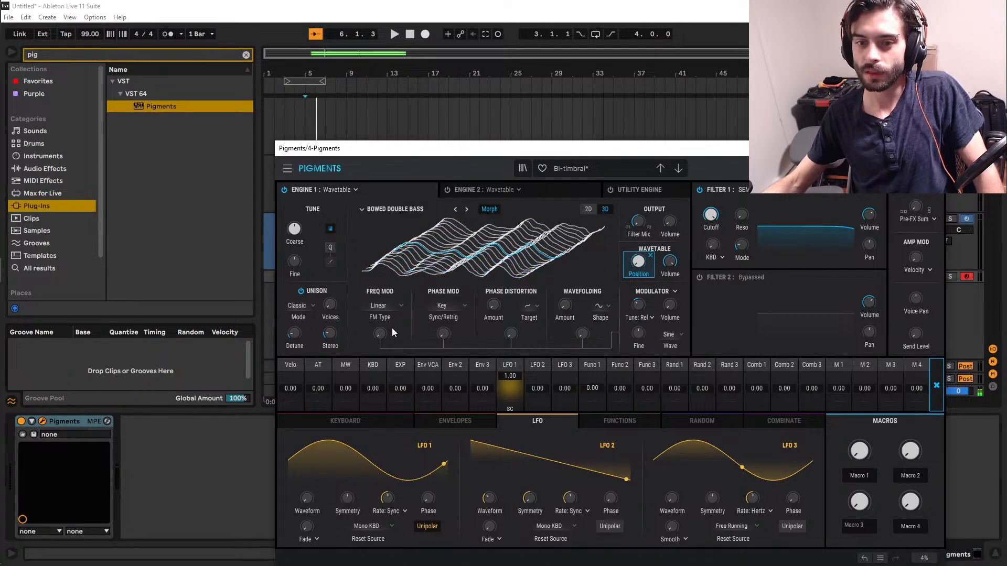
pyautogui.click(382, 305)
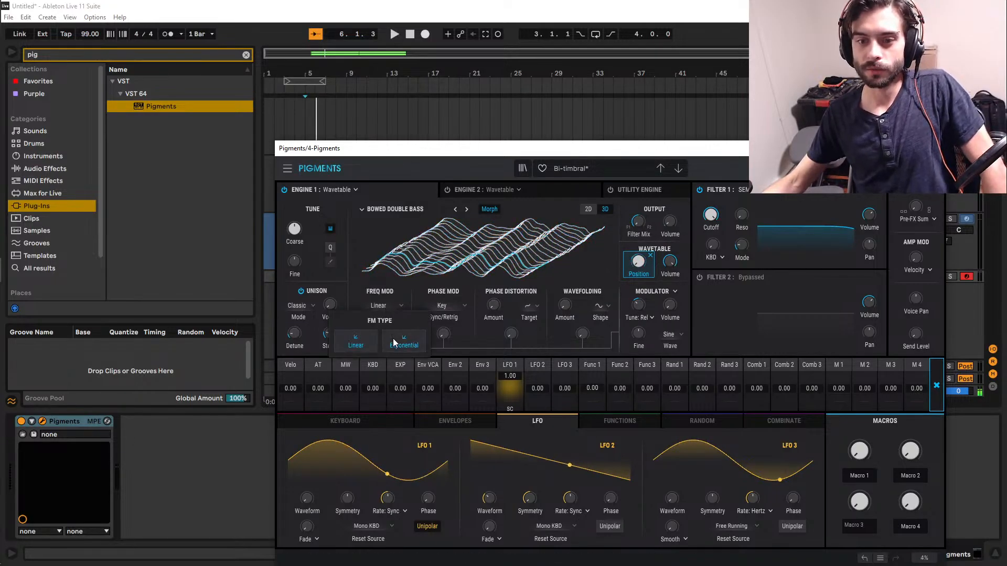
pyautogui.click(392, 338)
pyautogui.moveTo(380, 331); pyautogui.dragTo(380, 340)
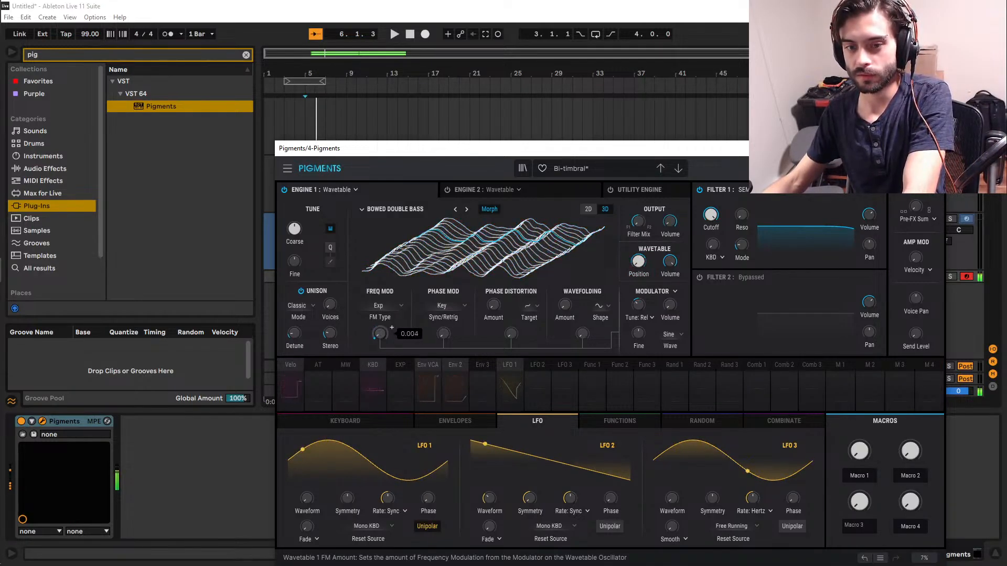
pyautogui.click(383, 314)
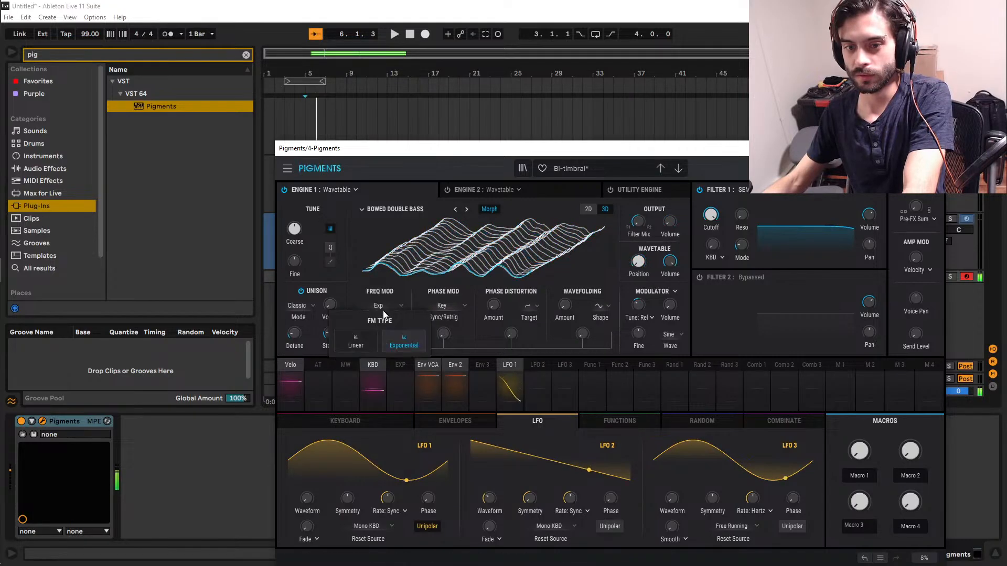
pyautogui.click(370, 336)
pyautogui.moveTo(379, 333); pyautogui.dragTo(378, 337)
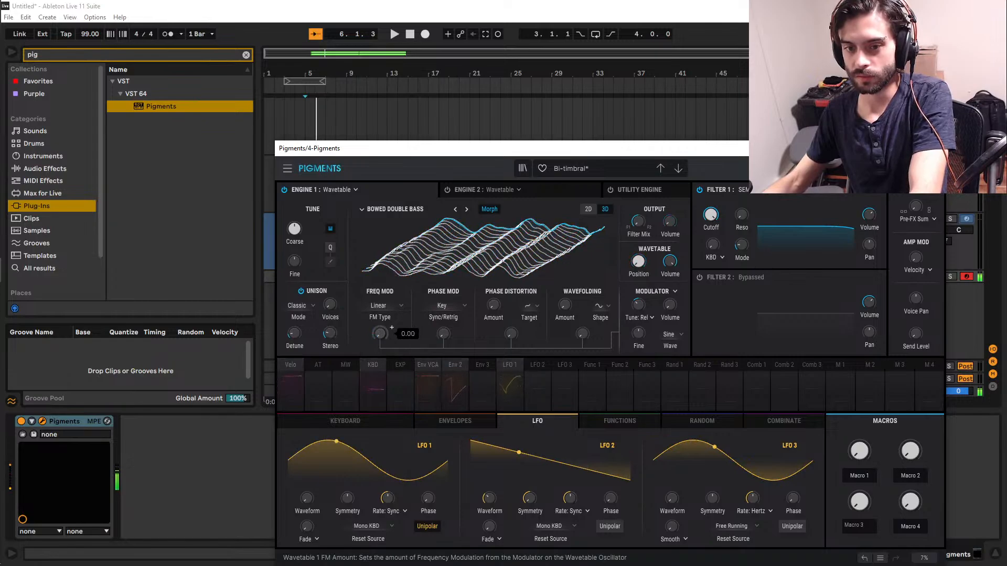
# Raise Engine 1's phase modulation amount slightly.
pyautogui.moveTo(444, 328); pyautogui.dragTo(444, 322)
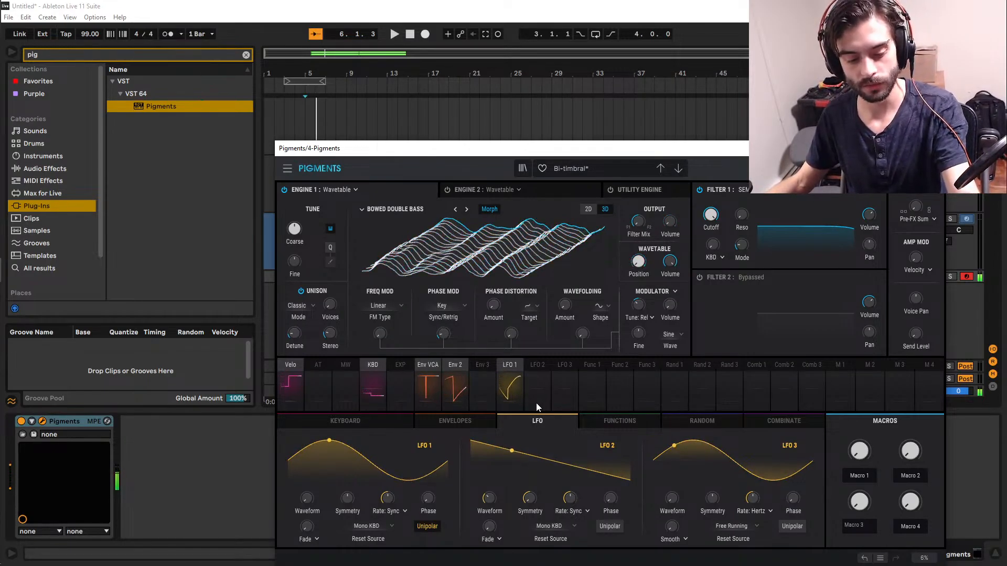
pyautogui.moveTo(442, 338)
pyautogui.mouseDown()
pyautogui.moveTo(441, 312)
pyautogui.moveTo(444, 338)
pyautogui.mouseUp()
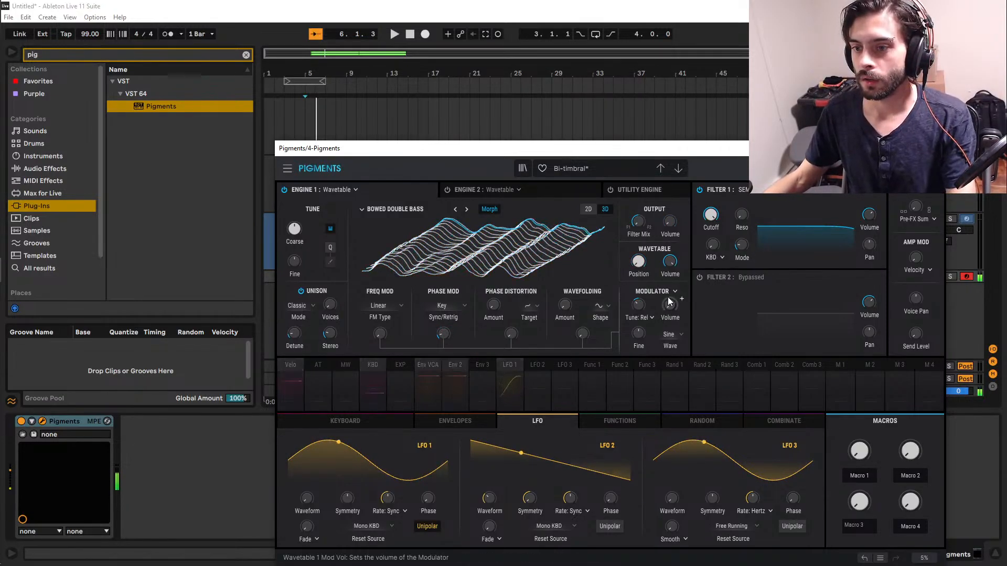
# Load an effect into the first FX A slot, trying the Flanger and settling on the Phaser.
pyautogui.click(814, 168)
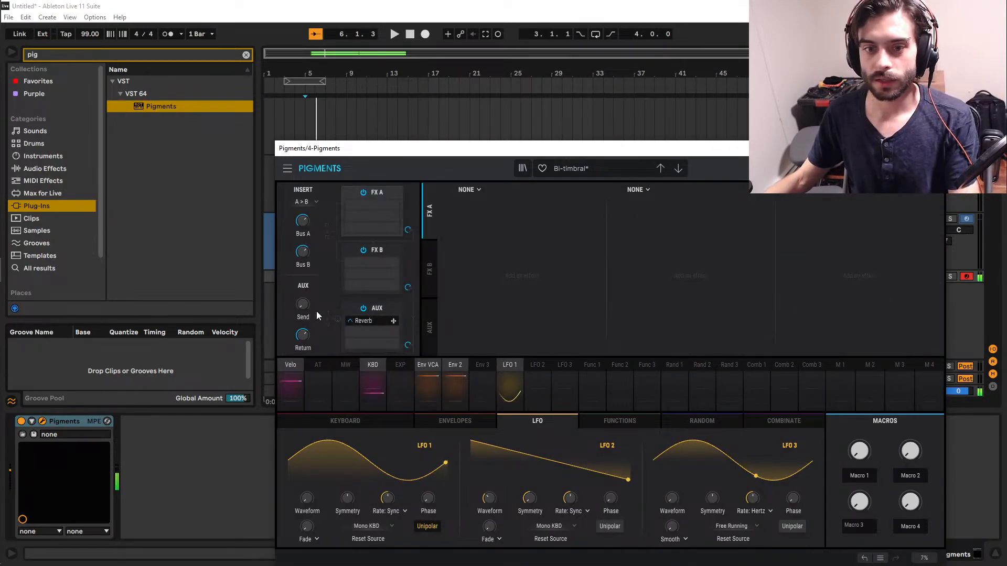
pyautogui.click(466, 190)
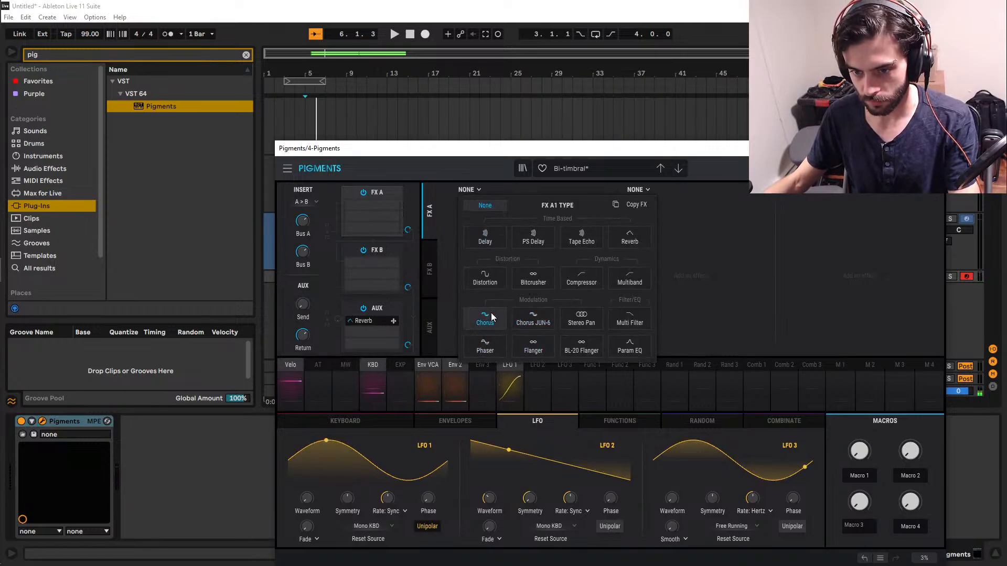
pyautogui.click(546, 349)
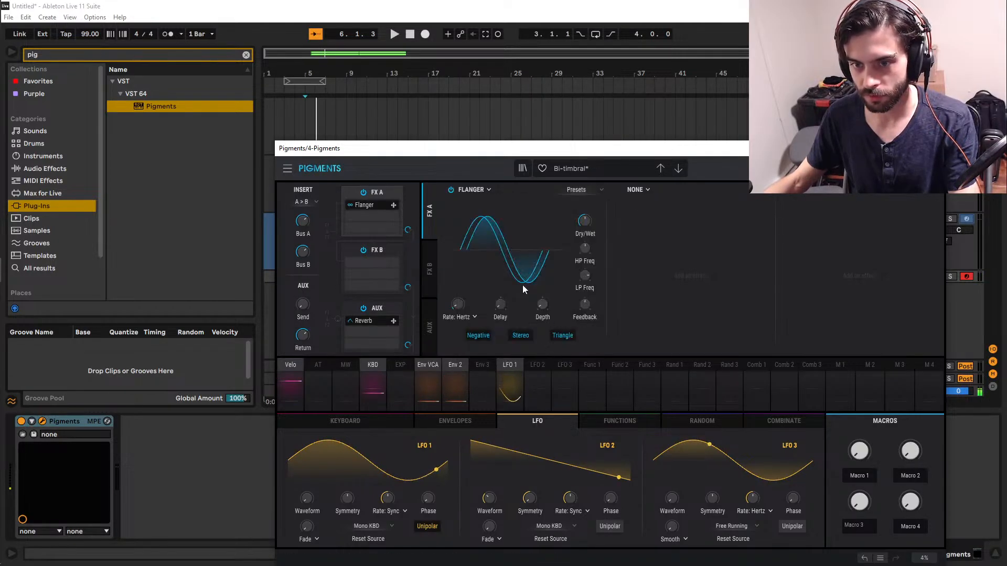
pyautogui.click(471, 190)
pyautogui.click(484, 349)
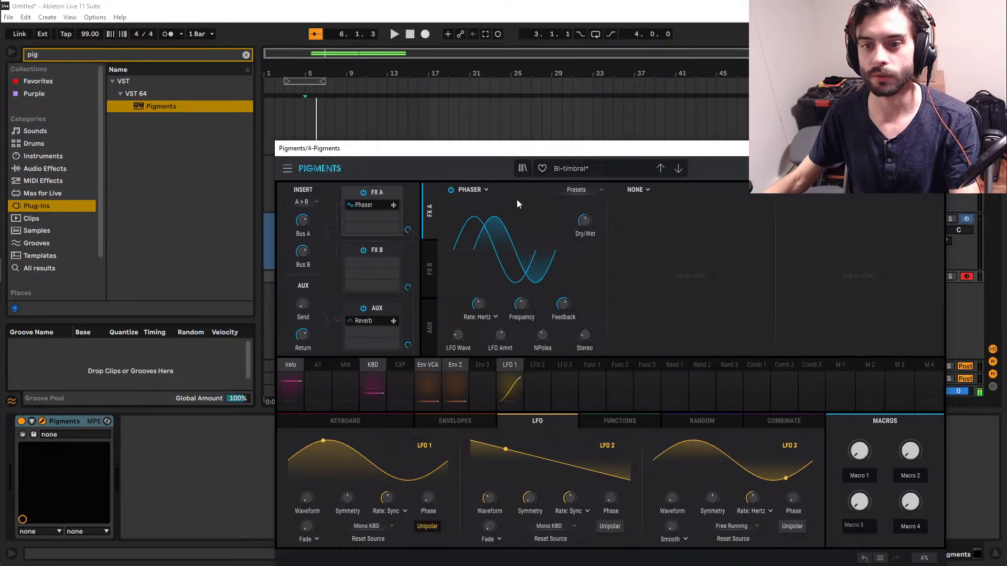
pyautogui.click(490, 190)
pyautogui.click(822, 262)
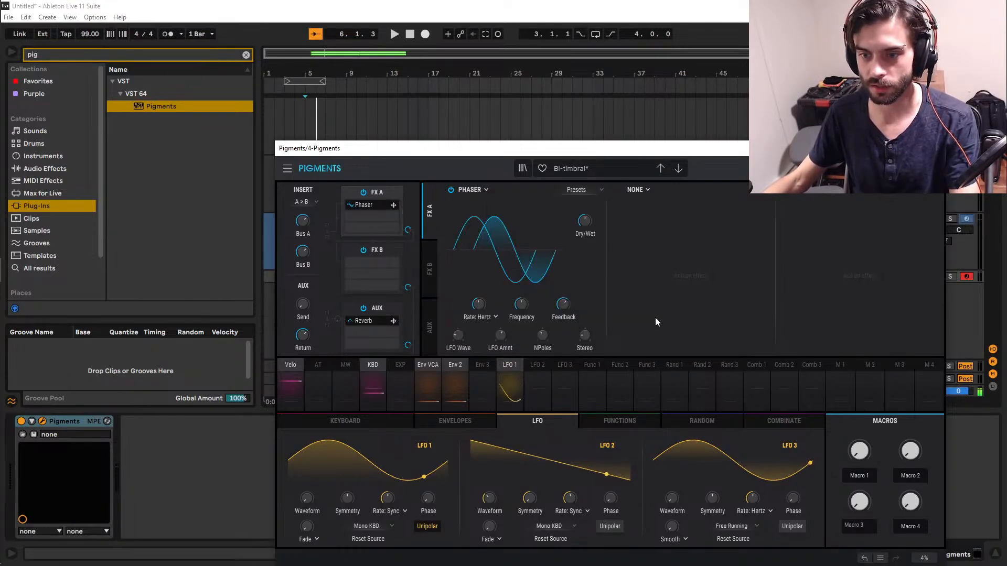
# Raise the Phaser's rate slightly and keep Phaser as the first FX A effect.
pyautogui.moveTo(596, 215)
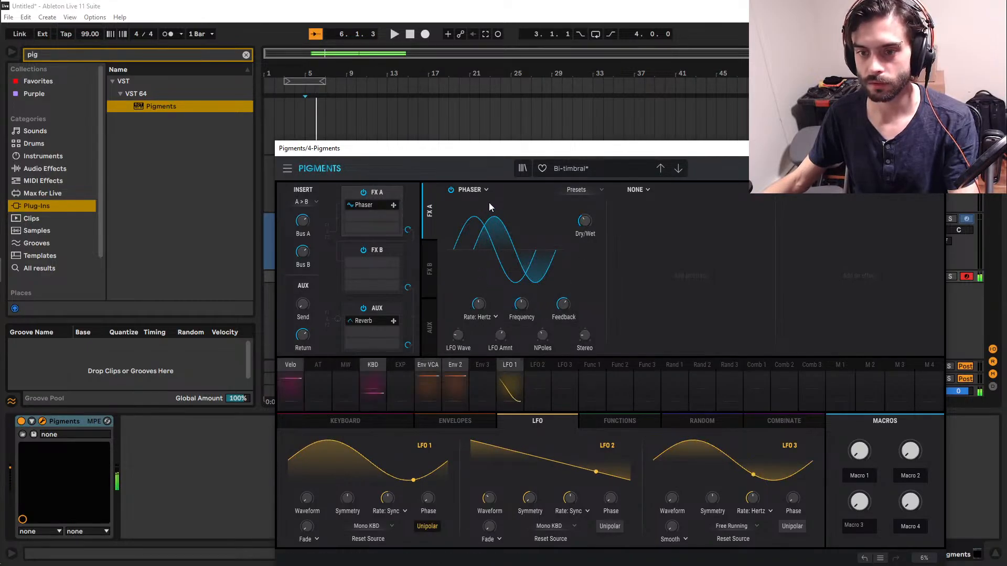
pyautogui.moveTo(482, 309); pyautogui.dragTo(481, 299)
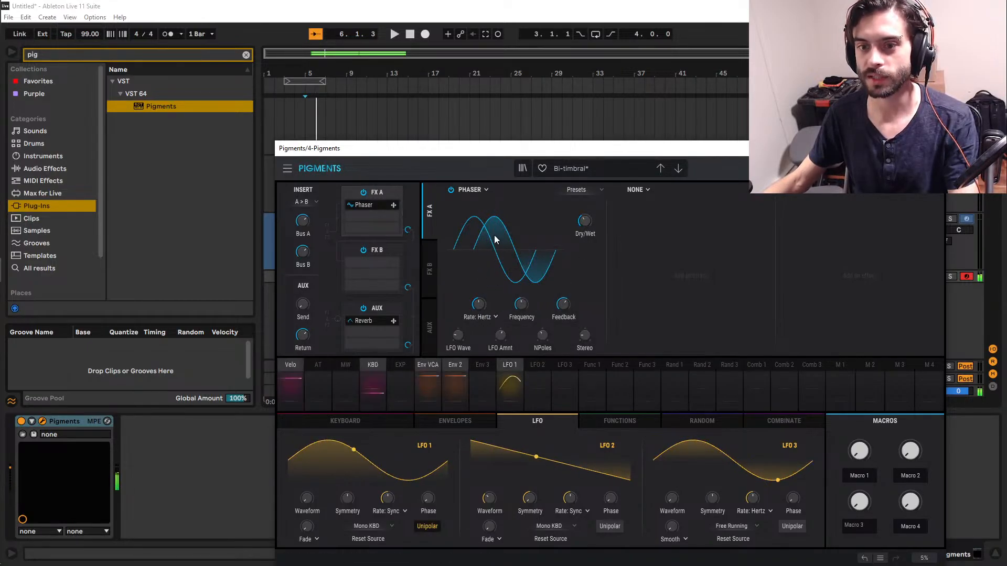
pyautogui.click(469, 190)
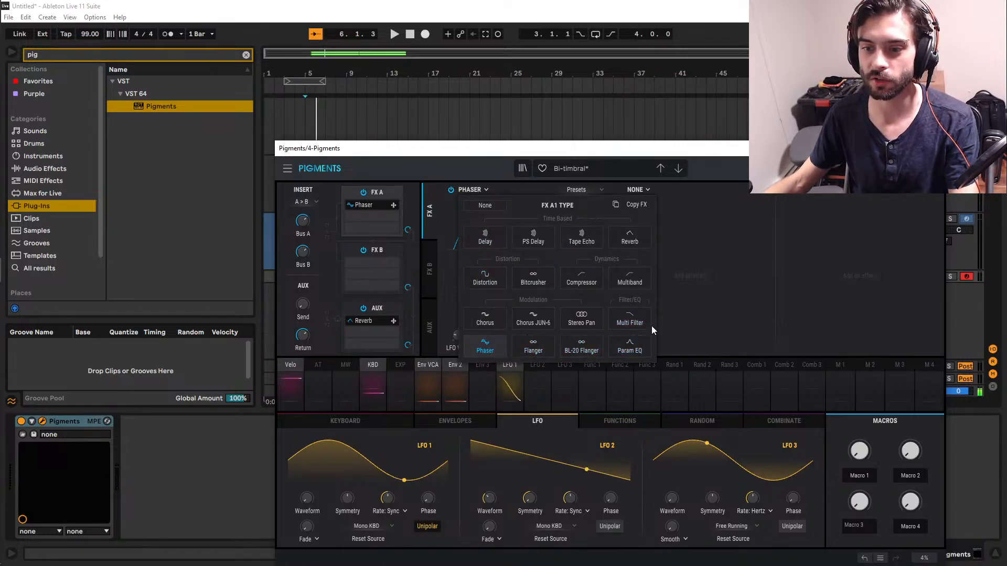
pyautogui.click(679, 342)
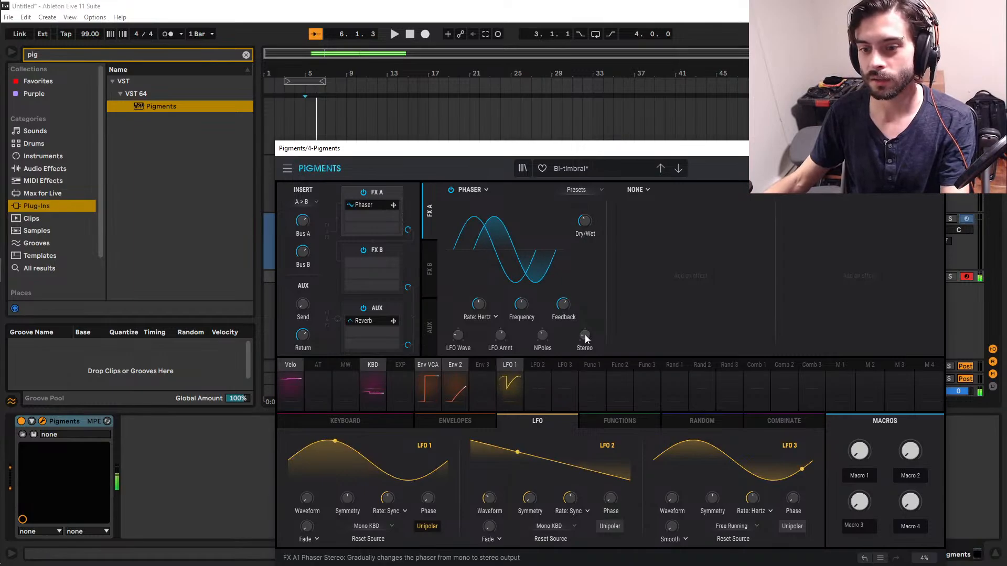
# Set the Phaser's stereo amount to about 156 and its dry/wet mix to 40 %.
pyautogui.moveTo(584, 335)
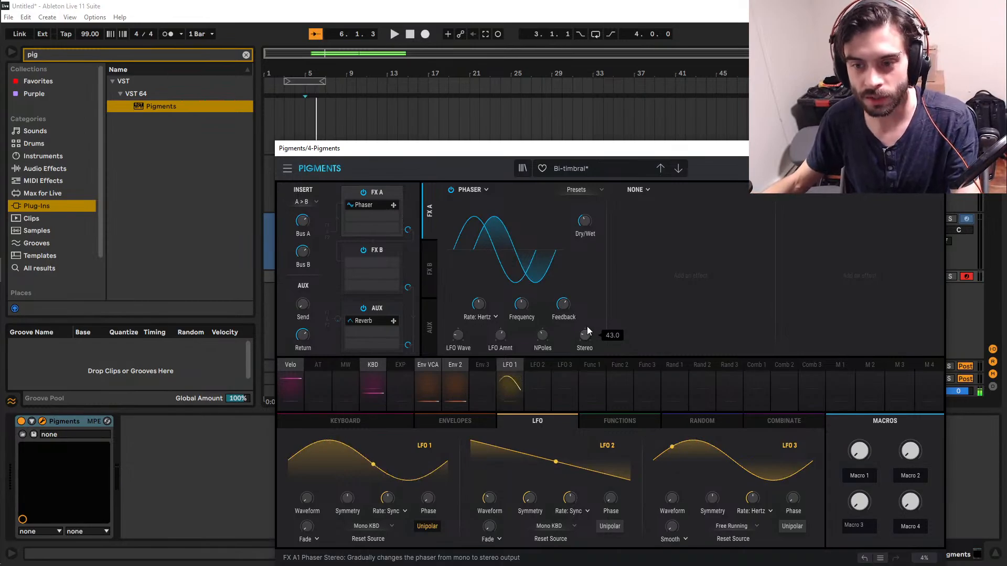
pyautogui.moveTo(521, 304); pyautogui.dragTo(585, 334)
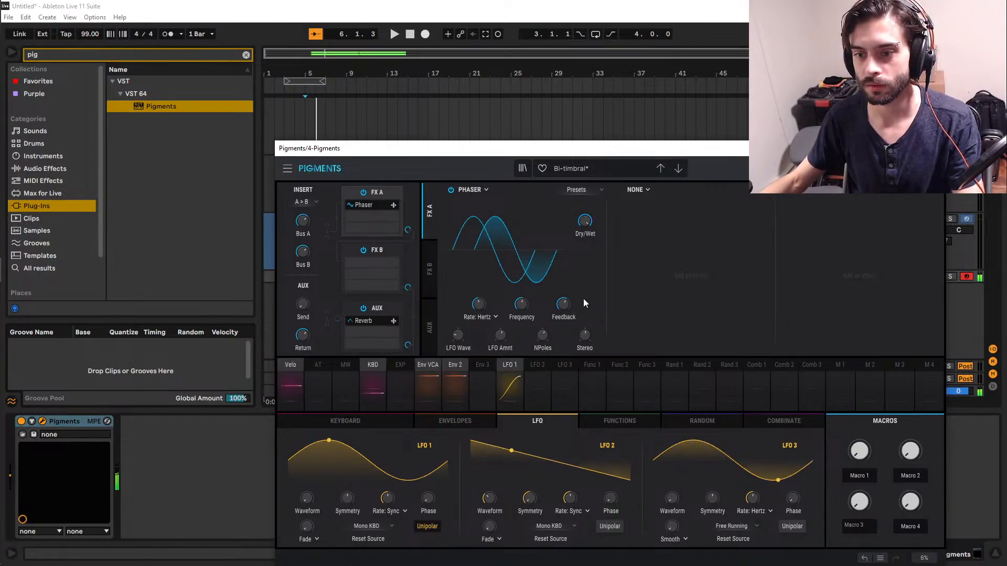
pyautogui.moveTo(585, 335); pyautogui.dragTo(585, 380)
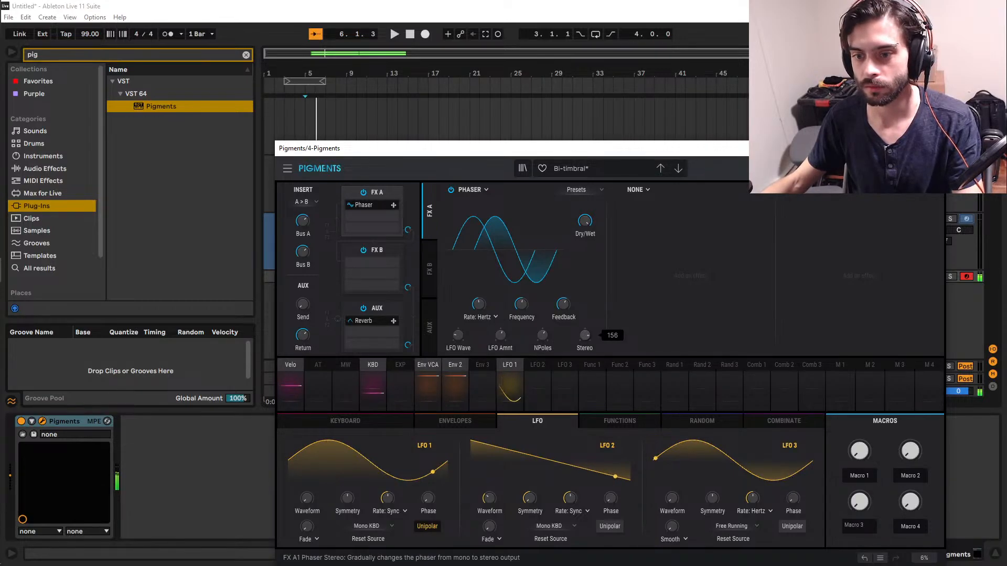
pyautogui.moveTo(588, 221); pyautogui.dragTo(588, 248)
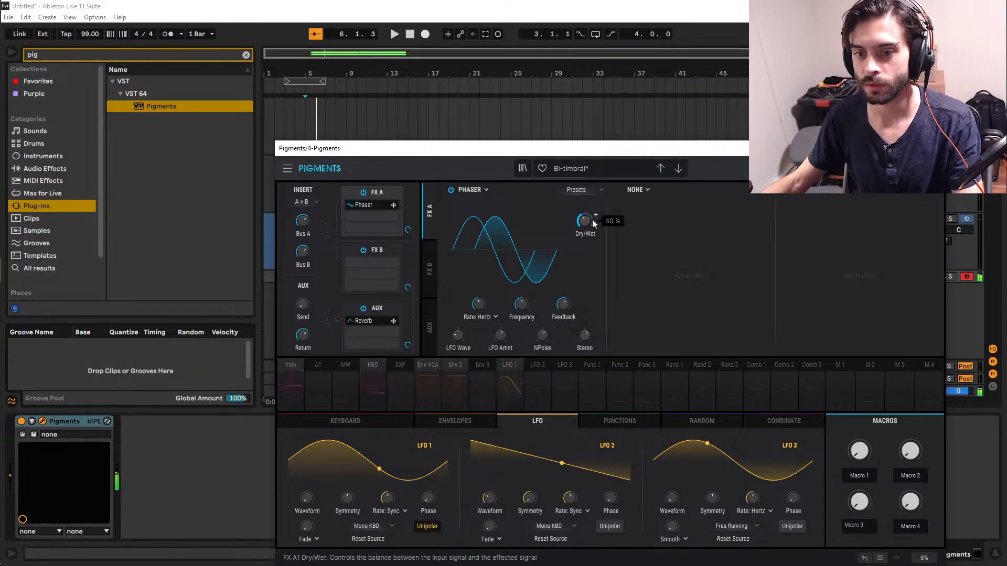
pyautogui.moveTo(463, 338); pyautogui.dragTo(463, 340)
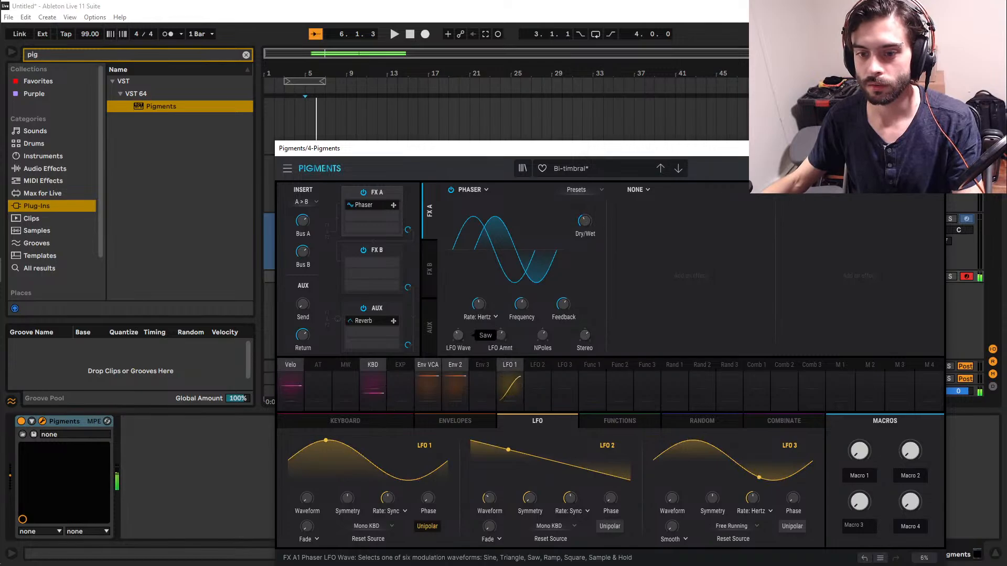
# Compare the sound with the Phaser bypassed and active, and readjust its dry/wet mix, LFO amount and frequency.
pyautogui.click(451, 188)
pyautogui.click(450, 189)
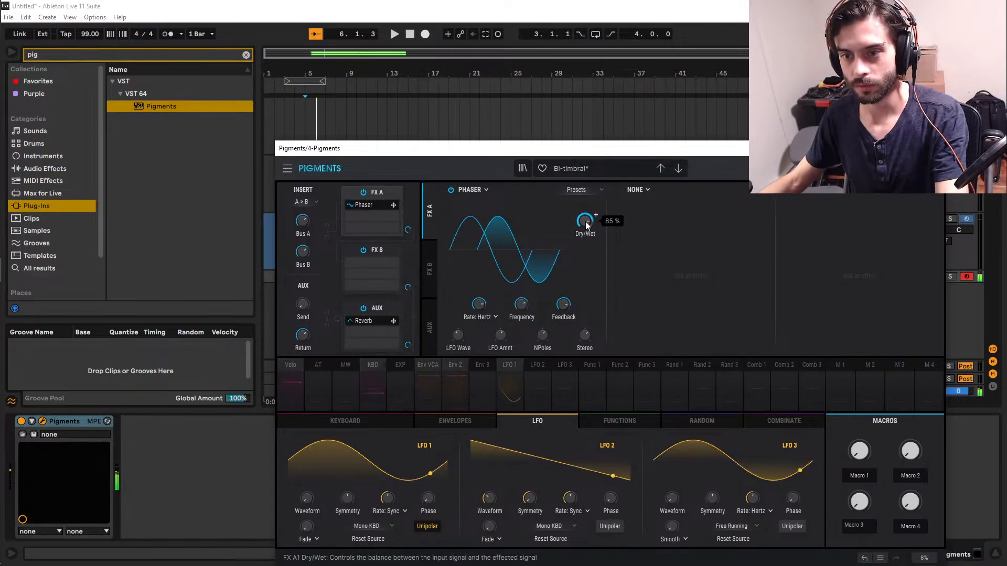
pyautogui.moveTo(586, 225); pyautogui.dragTo(590, 218)
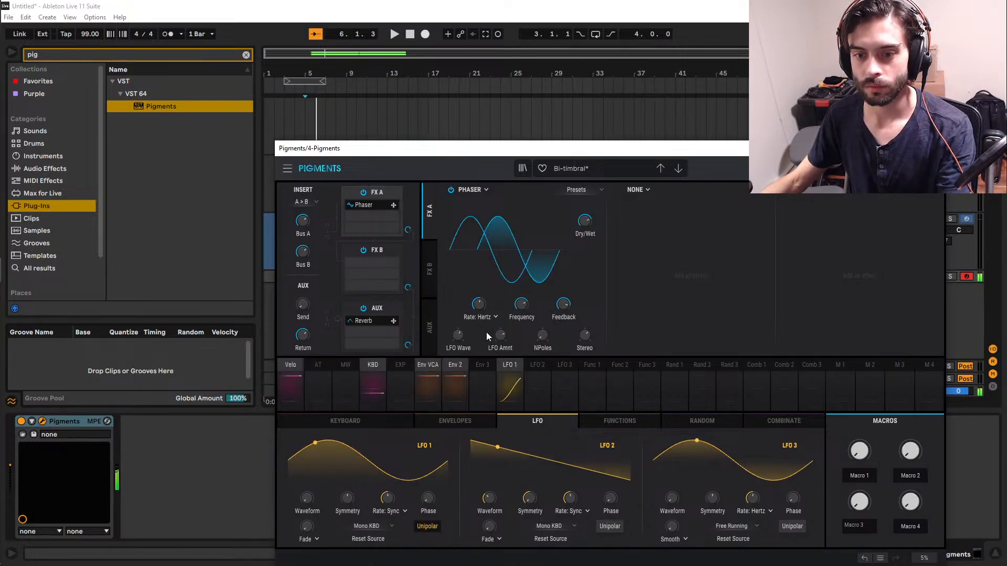
pyautogui.moveTo(498, 336); pyautogui.dragTo(499, 354)
pyautogui.moveTo(523, 302); pyautogui.dragTo(563, 294)
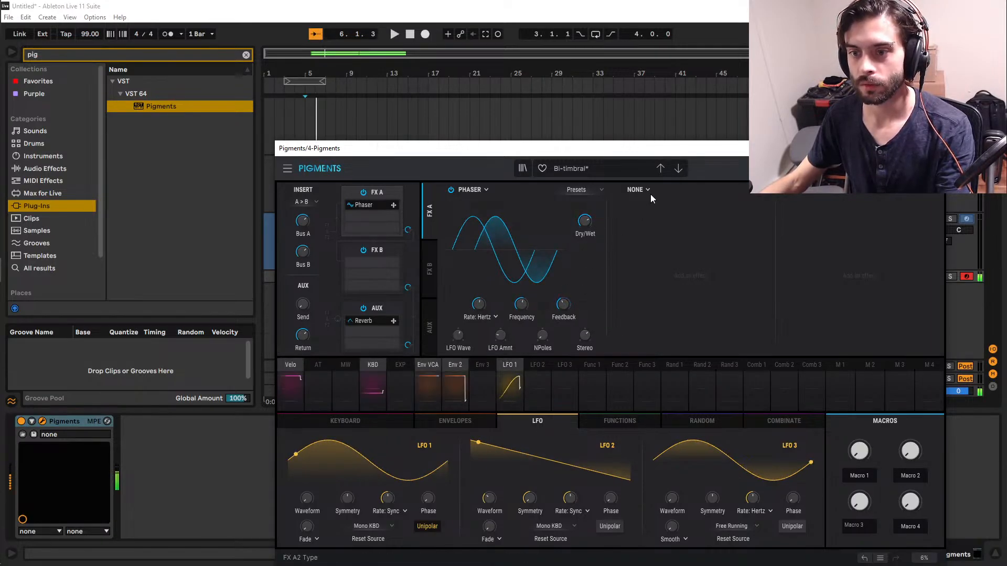
# Add a Distortion effect to the second FX A slot and set its type to Germanium.
pyautogui.click(637, 190)
pyautogui.click(654, 278)
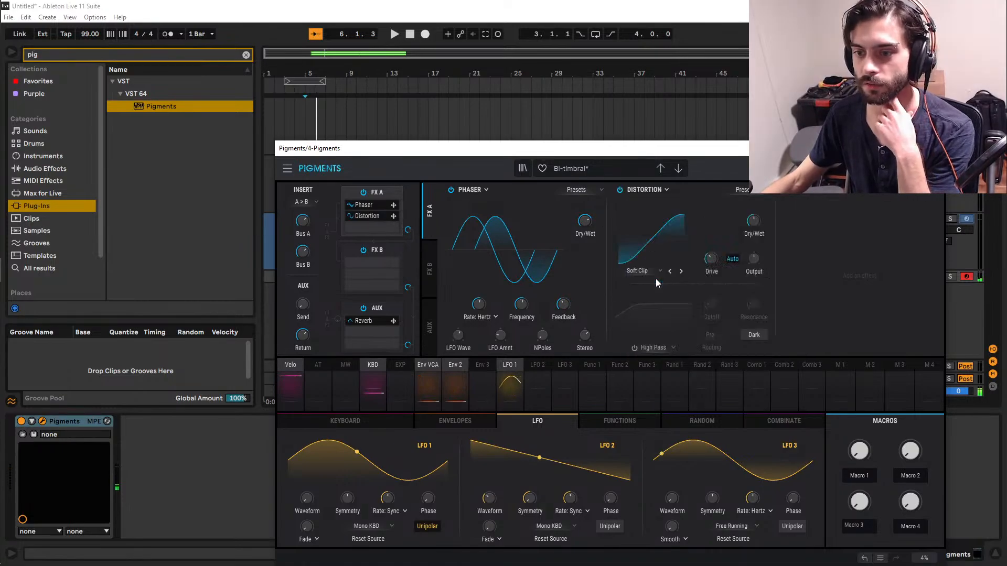
pyautogui.click(664, 190)
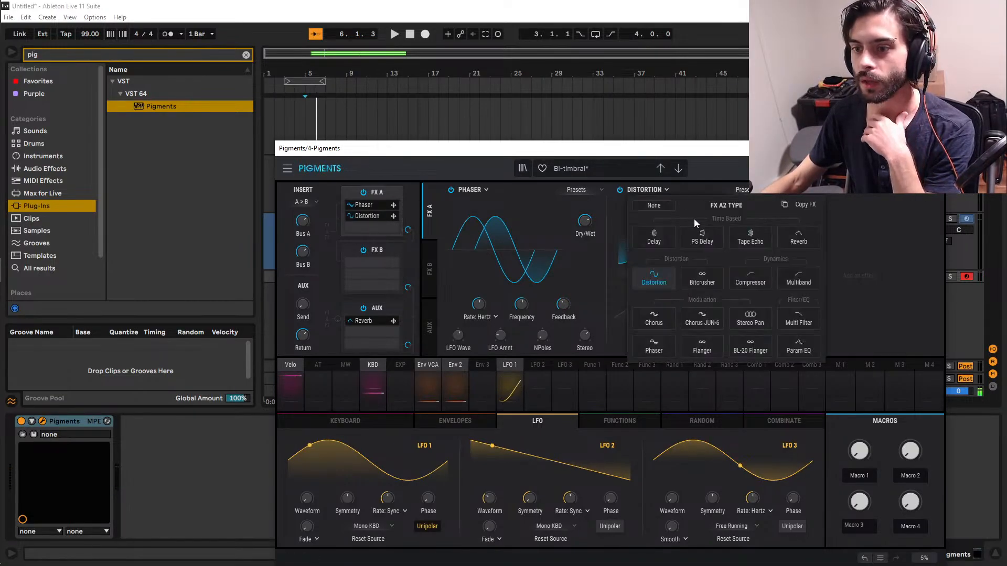
pyautogui.click(654, 281)
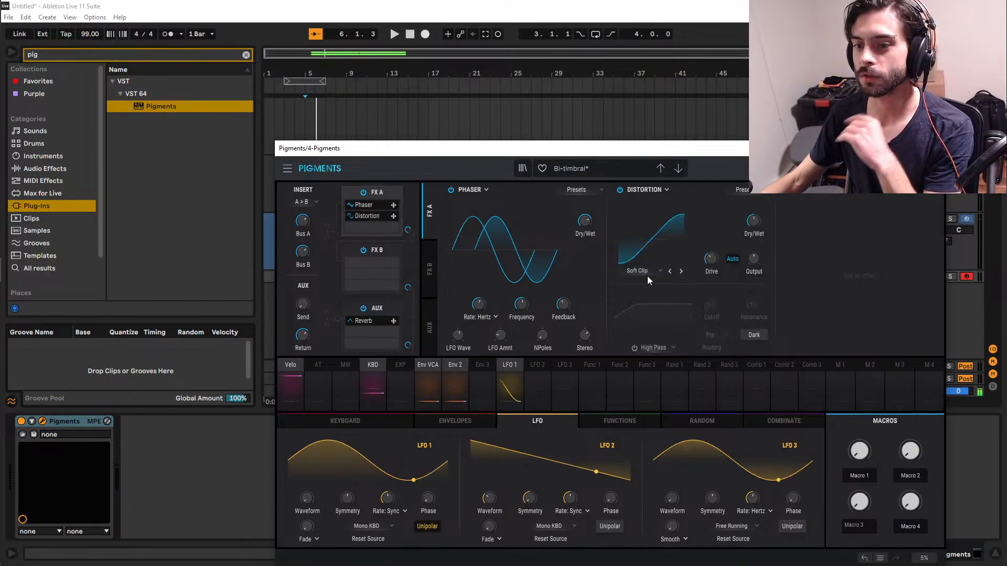
pyautogui.click(647, 271)
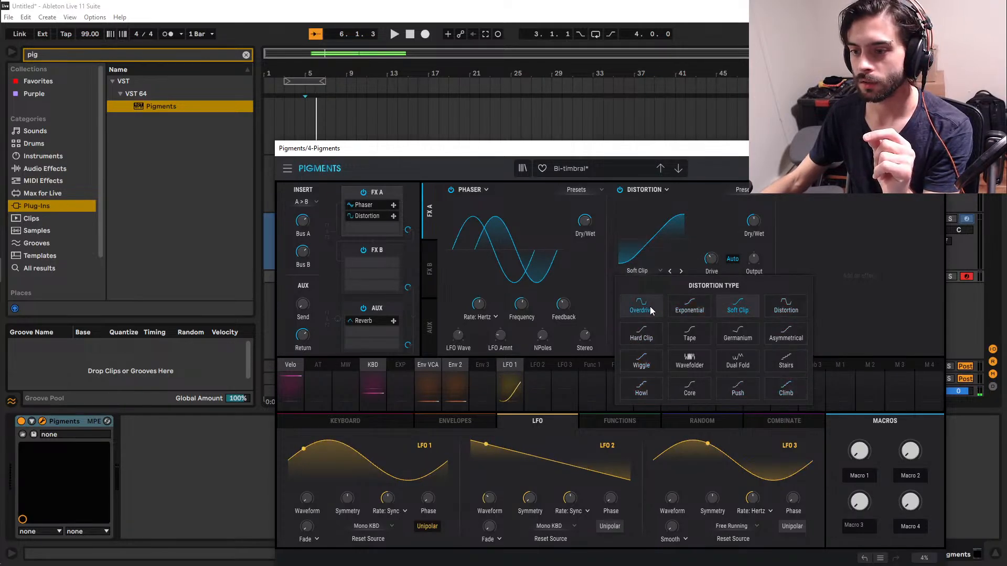
pyautogui.click(741, 331)
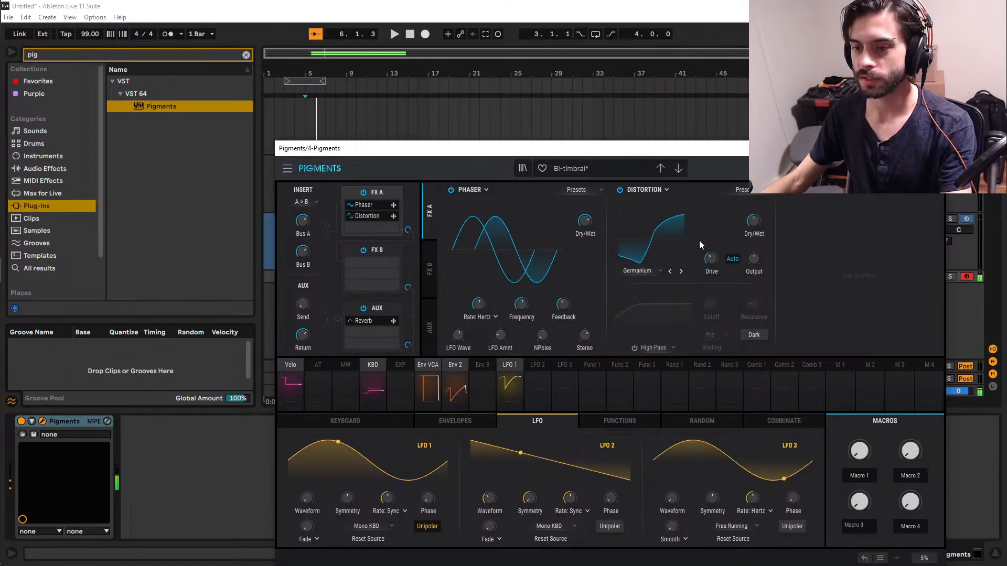
# Adjust the Germanium distortion's drive, dry/wet mix and output level.
pyautogui.moveTo(712, 262)
pyautogui.scroll(3, 712, 258)
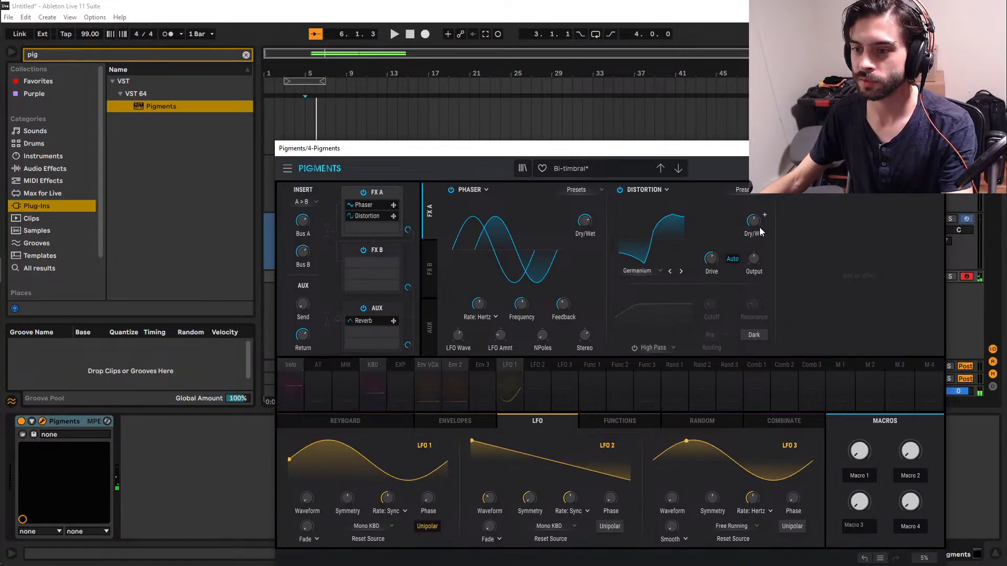
pyautogui.moveTo(755, 224); pyautogui.dragTo(755, 219)
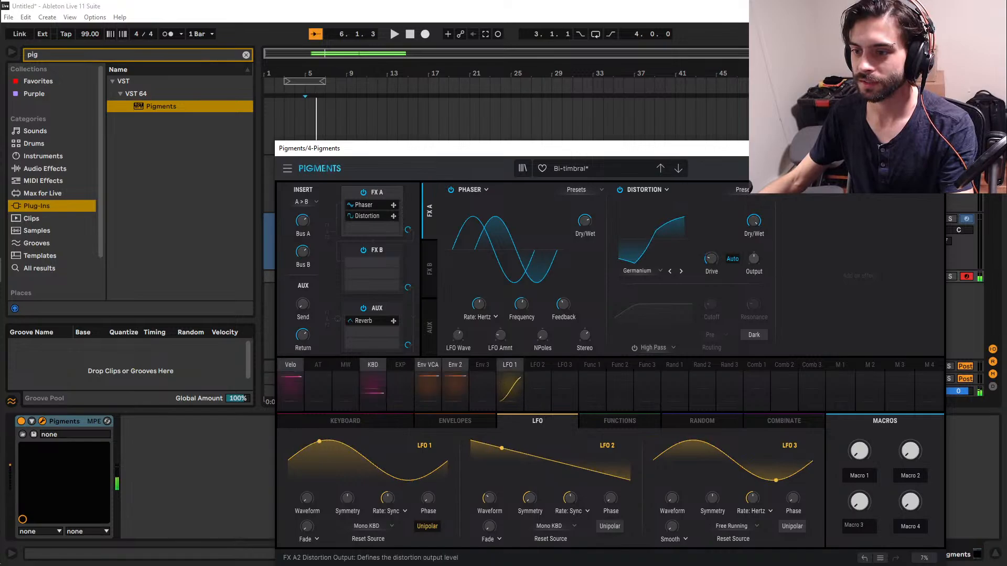
pyautogui.moveTo(753, 260); pyautogui.dragTo(754, 243)
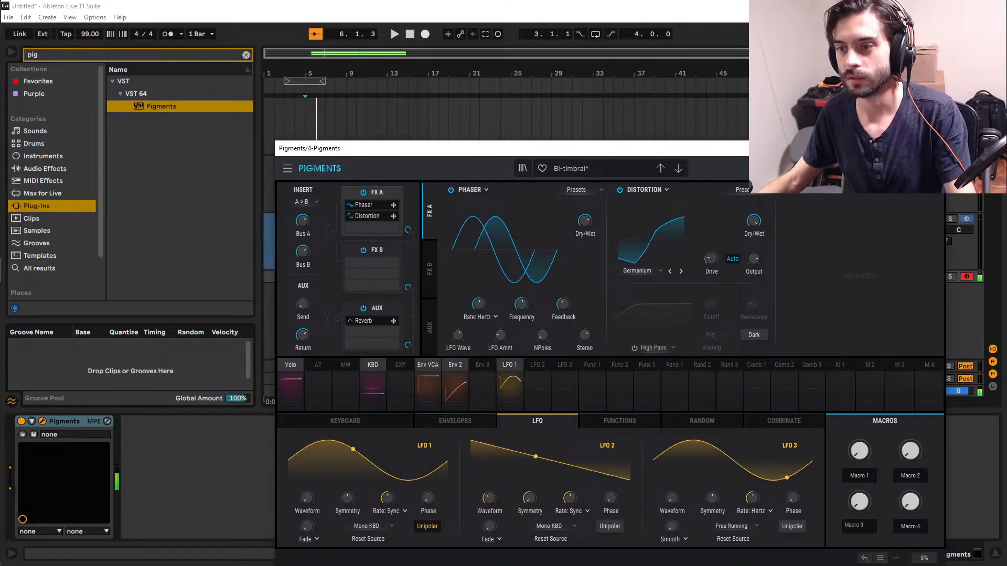
# Return to the synth page, try a different Filter 1 cutoff and bypass Filter 1.
pyautogui.click(803, 168)
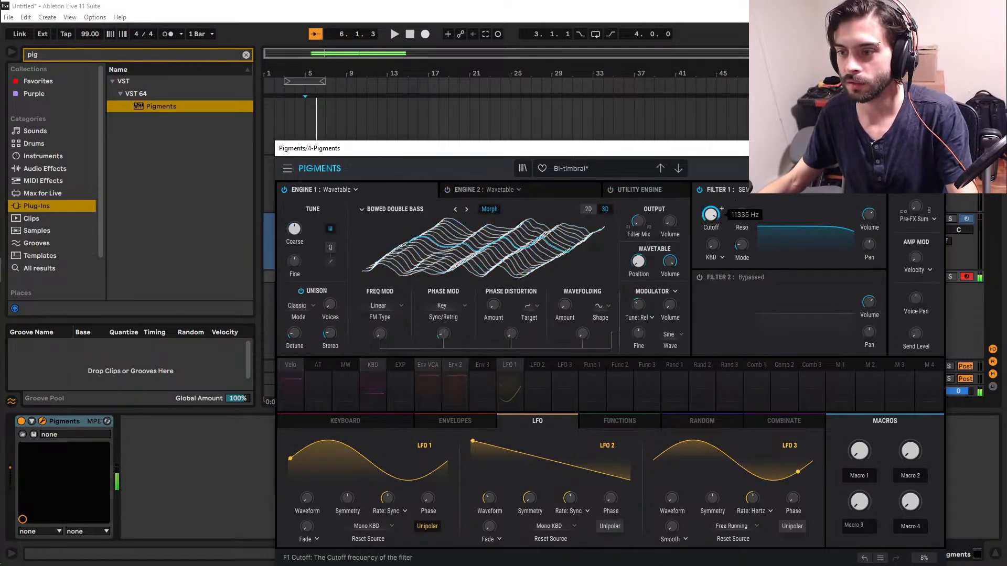
pyautogui.moveTo(711, 214); pyautogui.dragTo(710, 210)
pyautogui.click(700, 190)
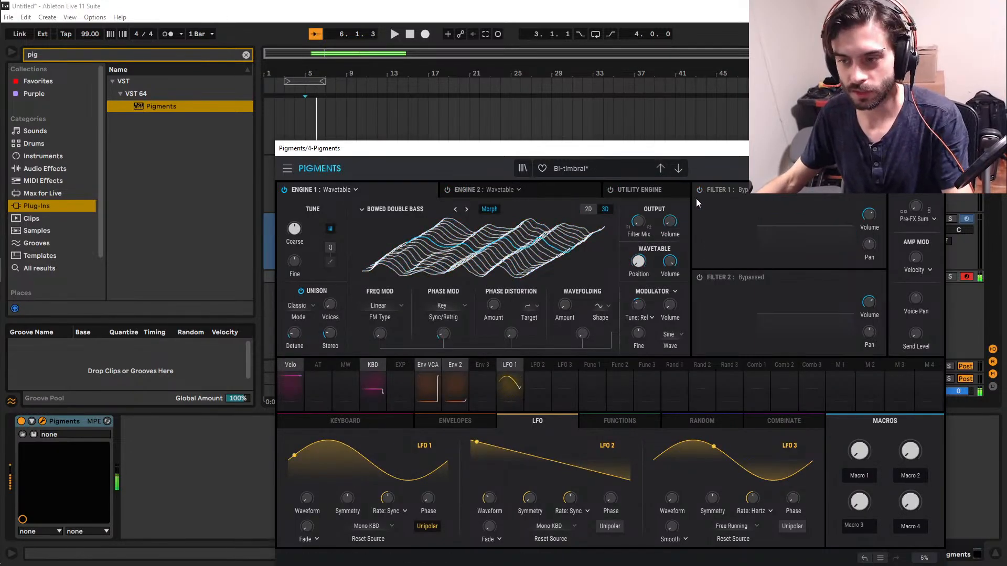
# Raise the AUX send level to about -32.4 dB and show the AUX reverb's settings.
pyautogui.click(827, 169)
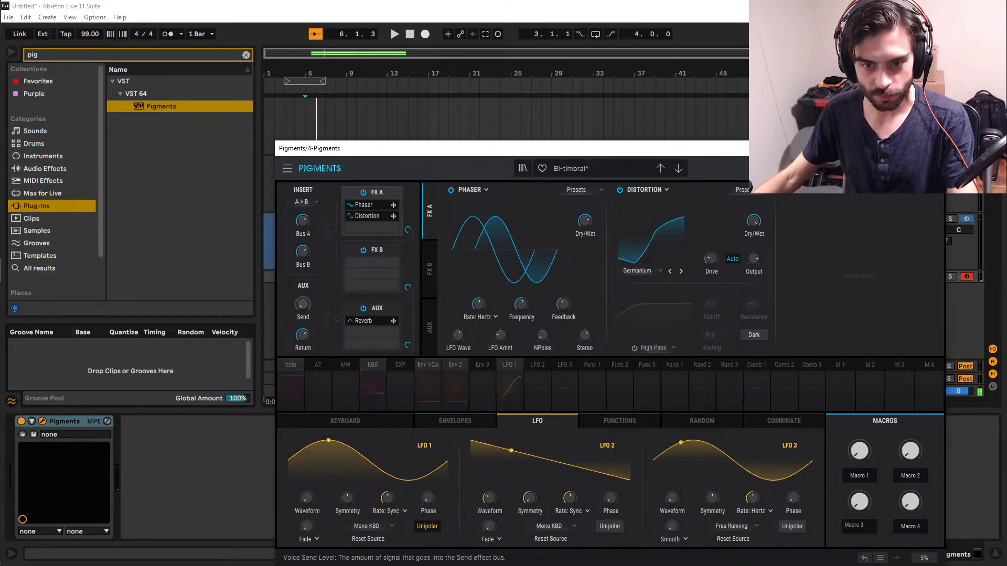
pyautogui.moveTo(302, 304); pyautogui.dragTo(302, 255)
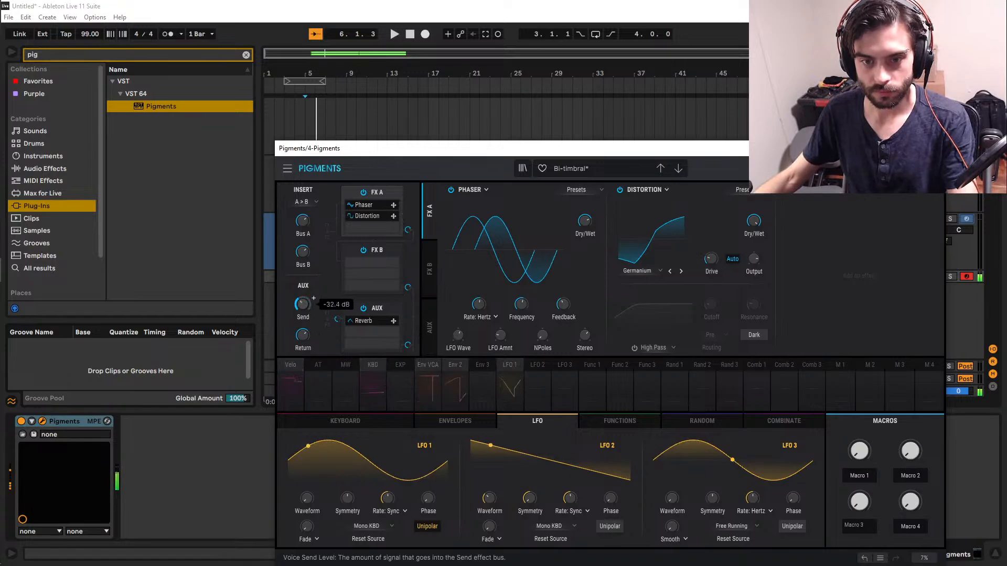
pyautogui.click(375, 313)
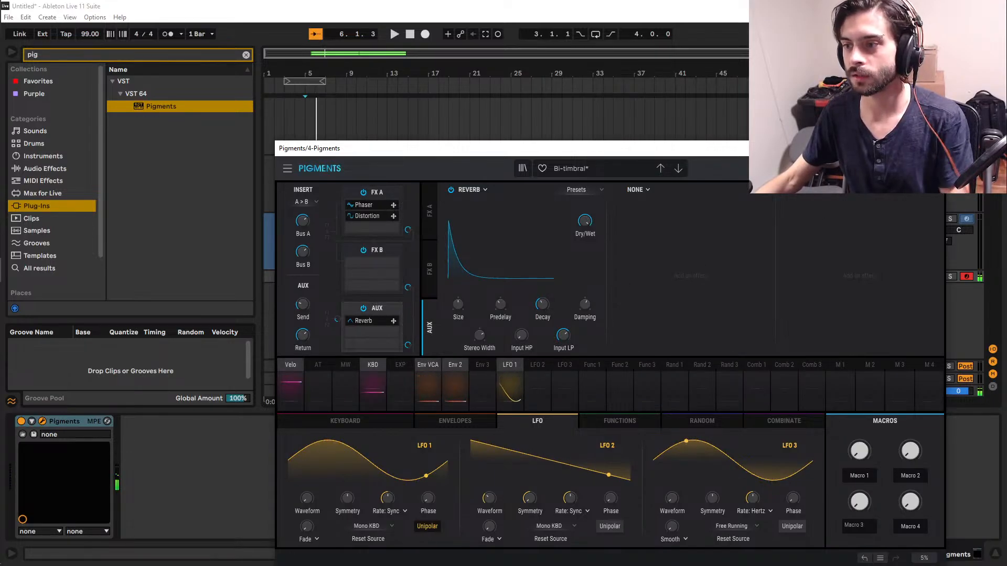
# Close the plug-in window and play back the arrangement, temporarily soloing the 4 Pigments track.
pyautogui.click(934, 149)
pyautogui.press('space')
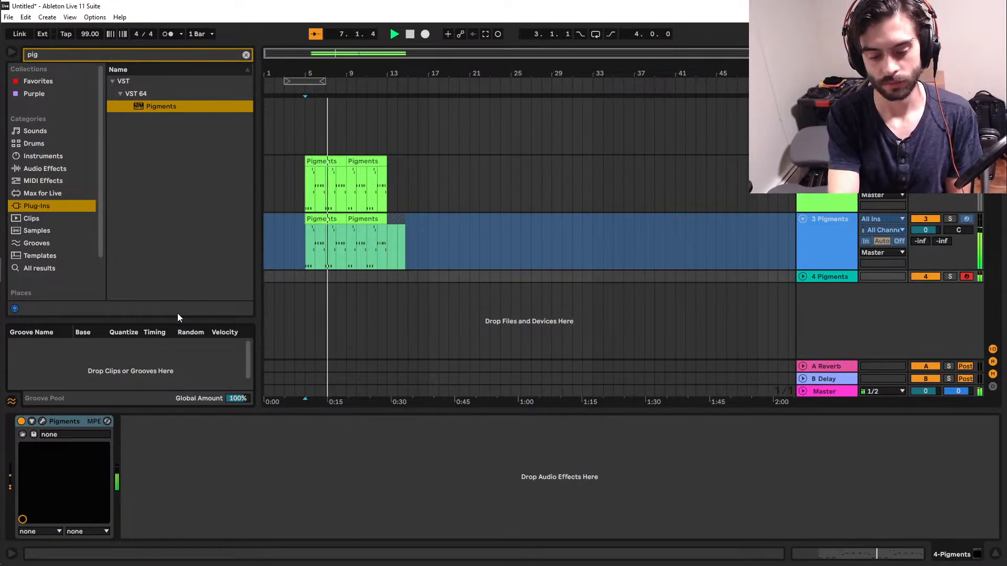
pyautogui.press('s')
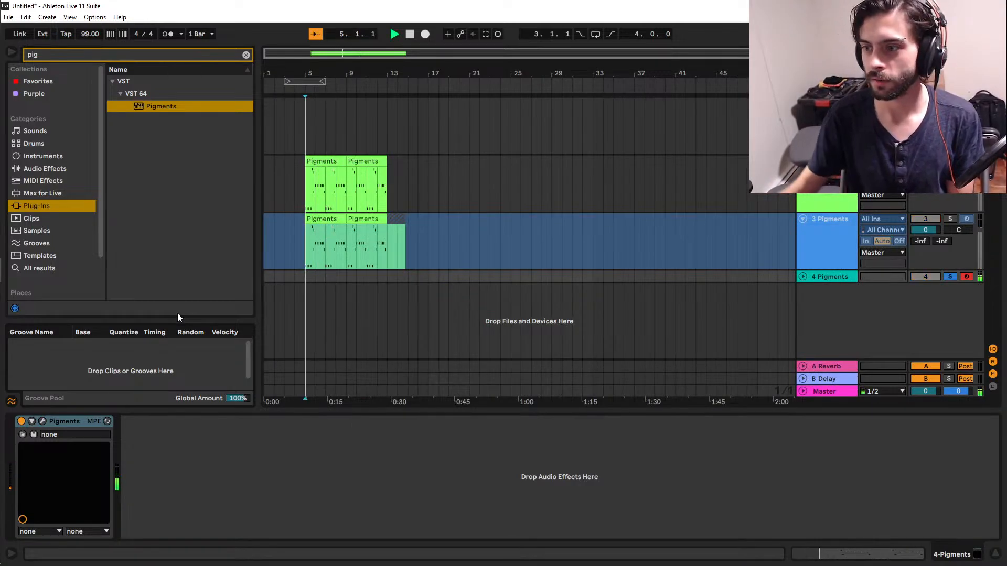
pyautogui.press('space')
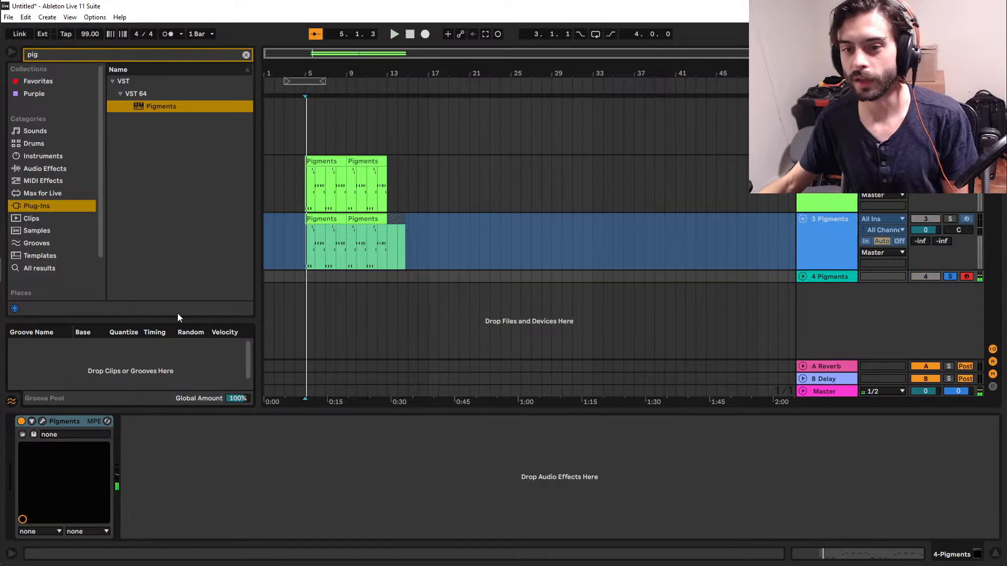
pyautogui.click(953, 276)
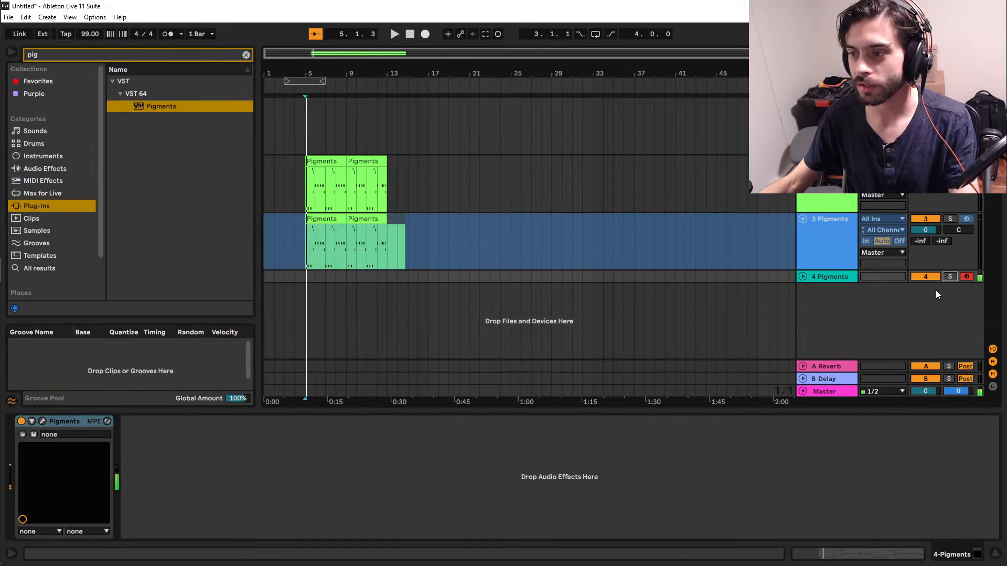
pyautogui.press('space')
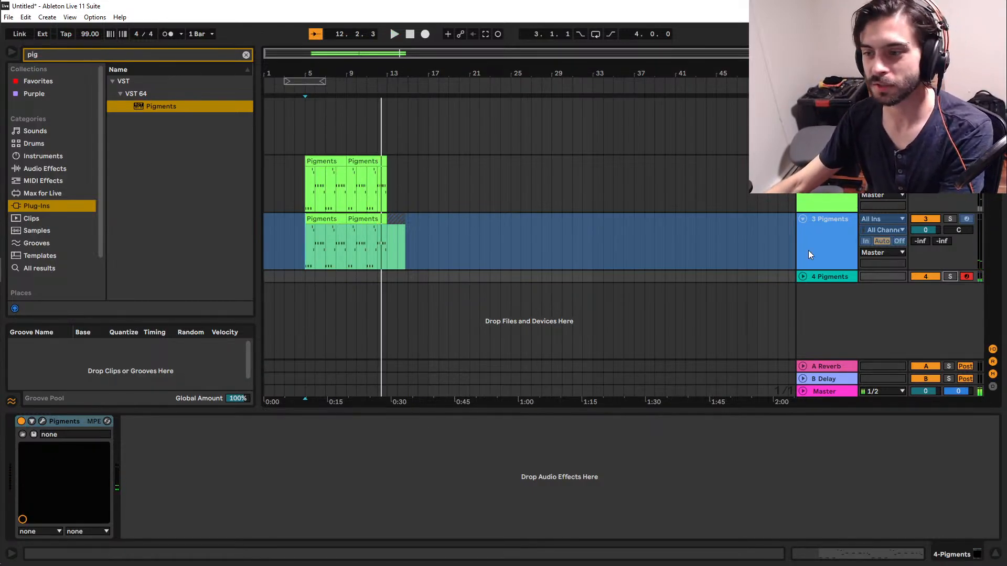
# Switch to OBS Studio to check the stream's audio mixer levels, and return to Ableton Live.
pyautogui.moveTo(2, 296)
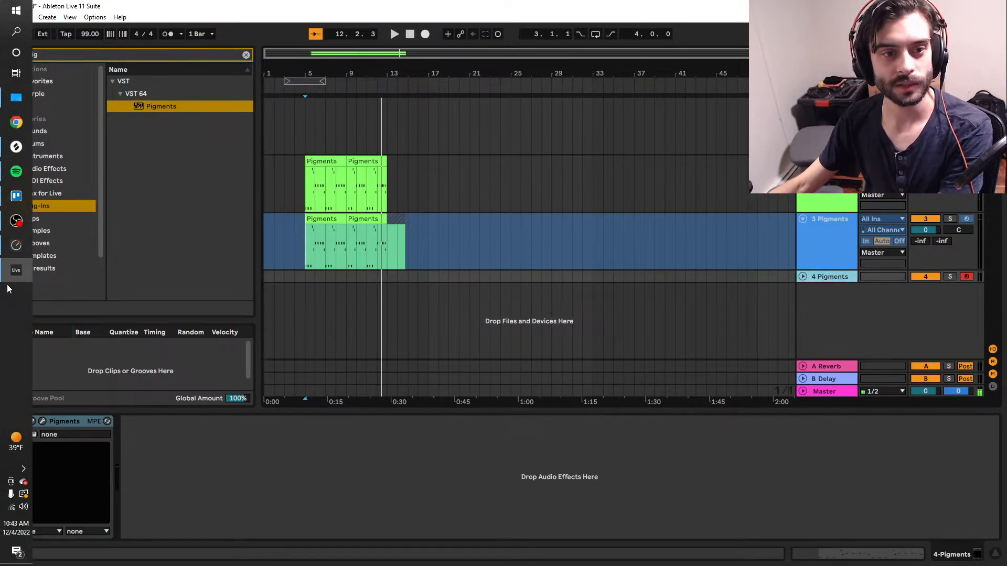
pyautogui.click(17, 220)
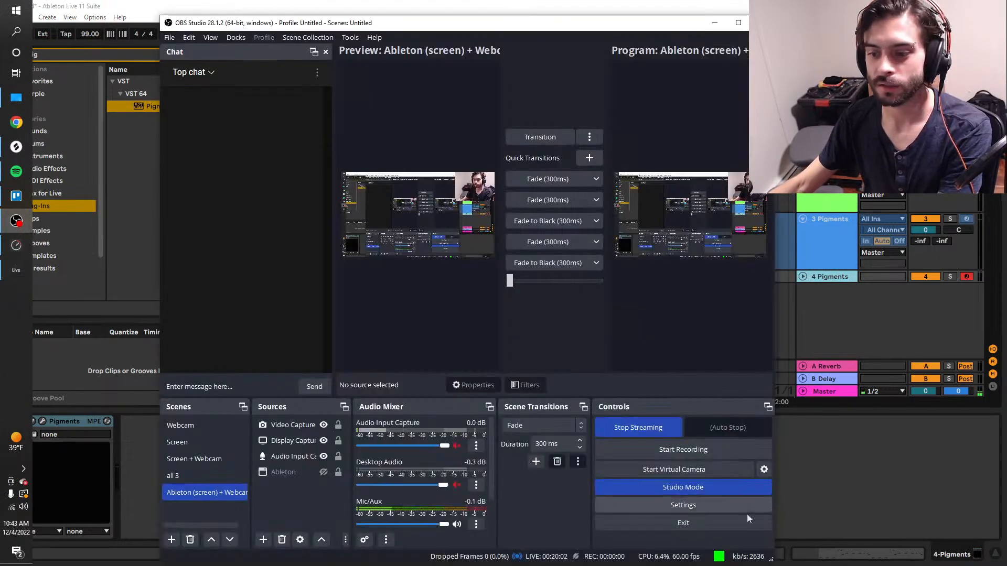
pyautogui.click(816, 493)
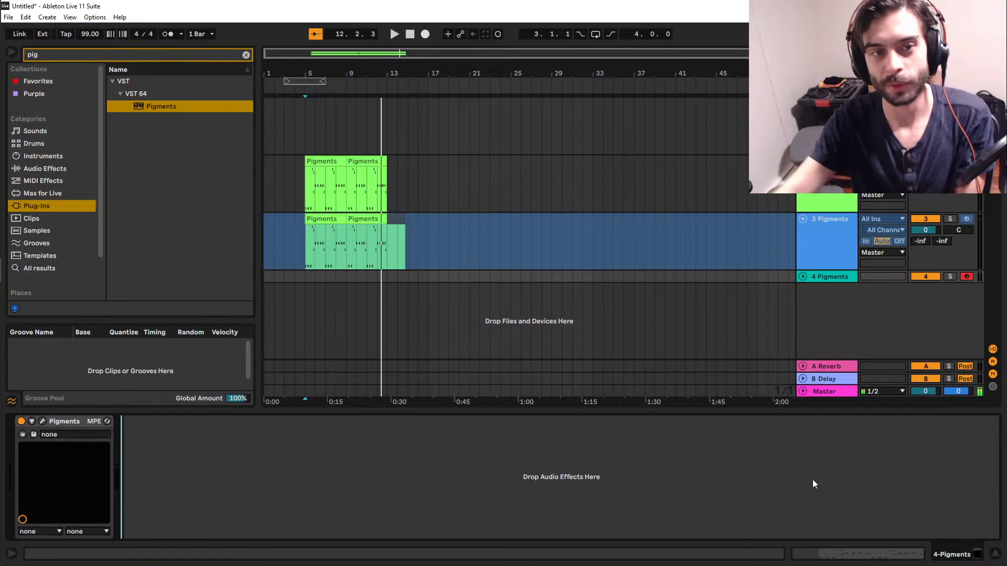
# Search the plug-ins for "batt" and add Battery 4 from NI 64 as a new track below the Pigments tracks.
pyautogui.doubleClick(115, 52)
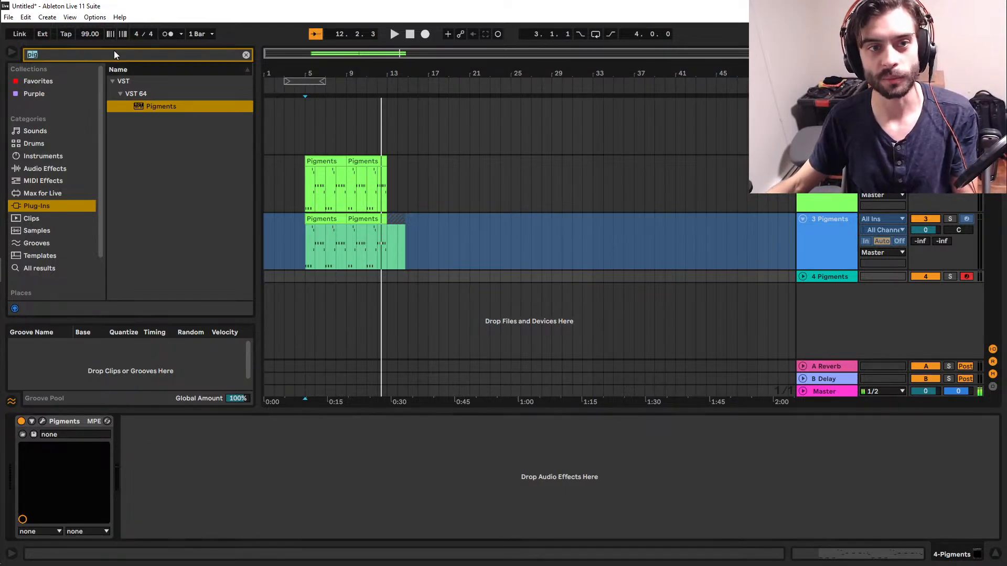
pyautogui.write('batt')
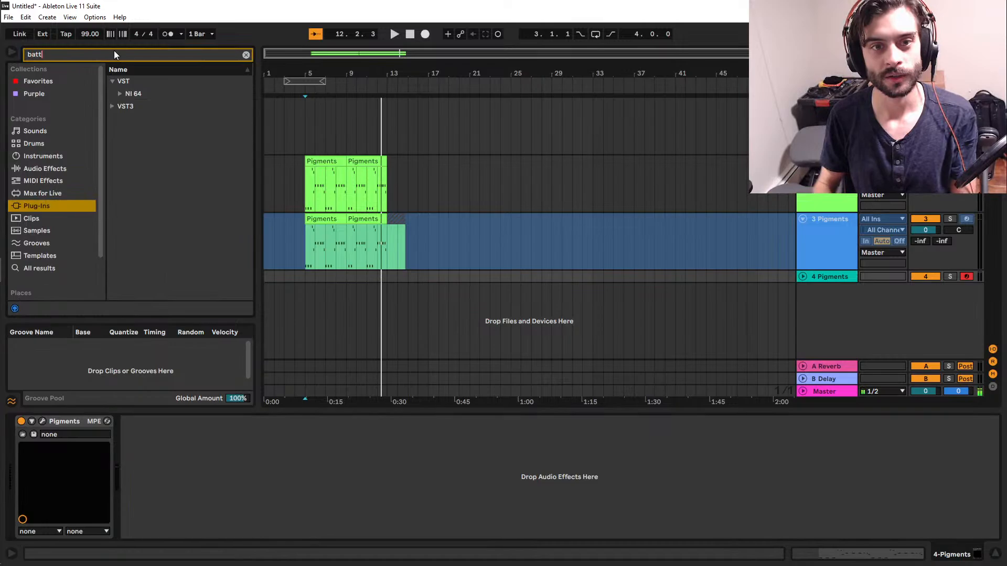
pyautogui.click(120, 95)
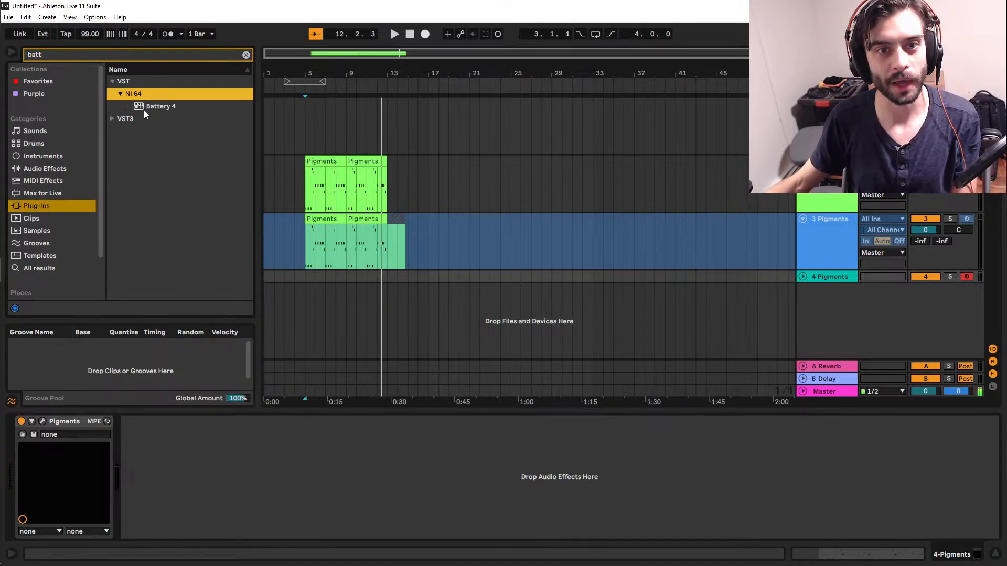
pyautogui.moveTo(145, 110); pyautogui.dragTo(376, 330)
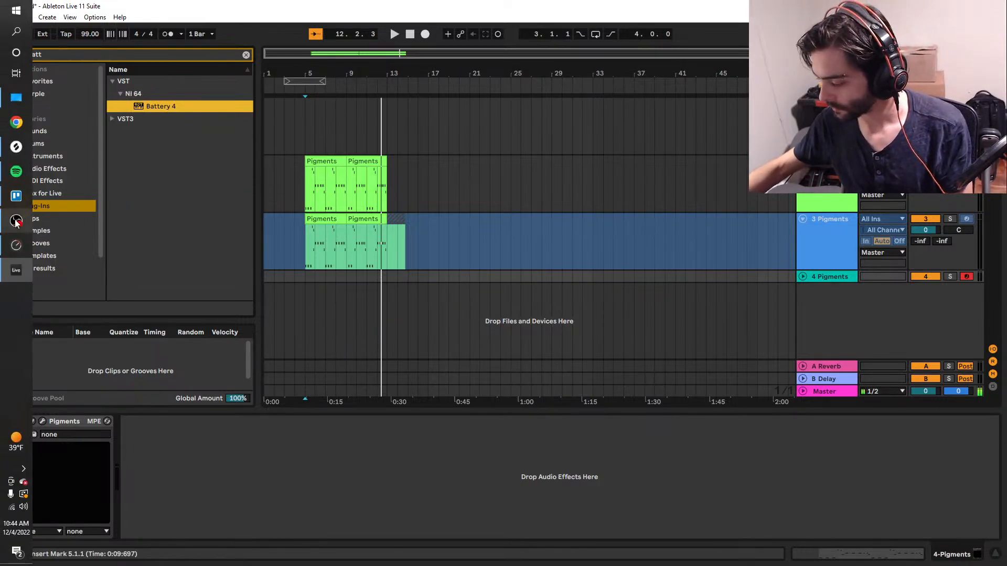
# Check the OBS Studio stream again with Battery 4 loaded, and go back to Ableton Live.
pyautogui.moveTo(16, 222)
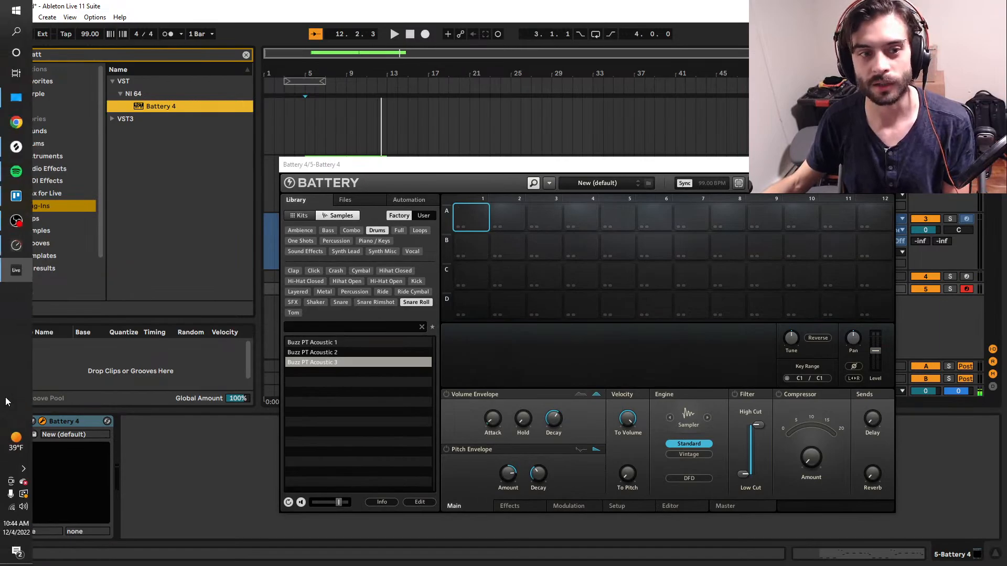
pyautogui.click(14, 223)
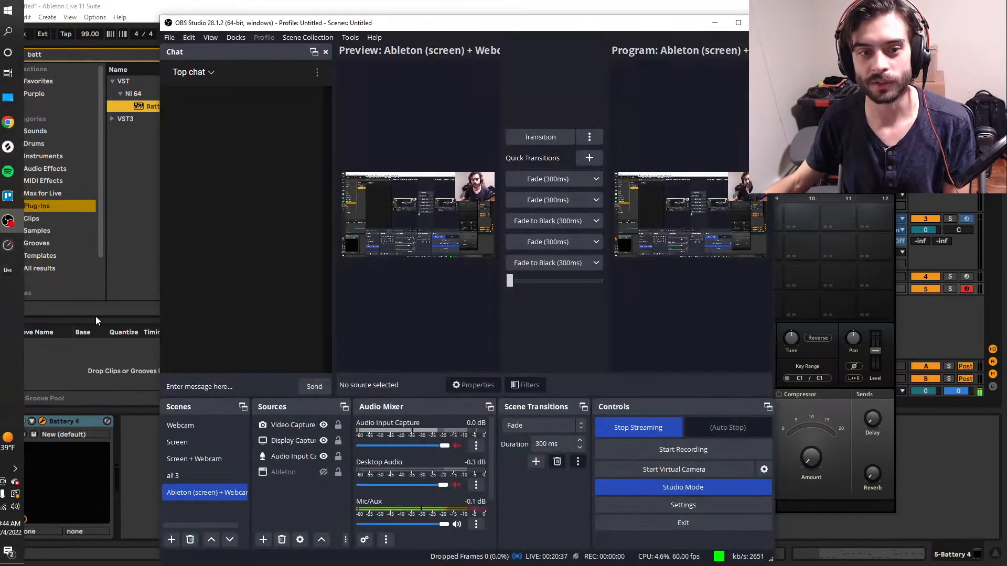
pyautogui.click(146, 449)
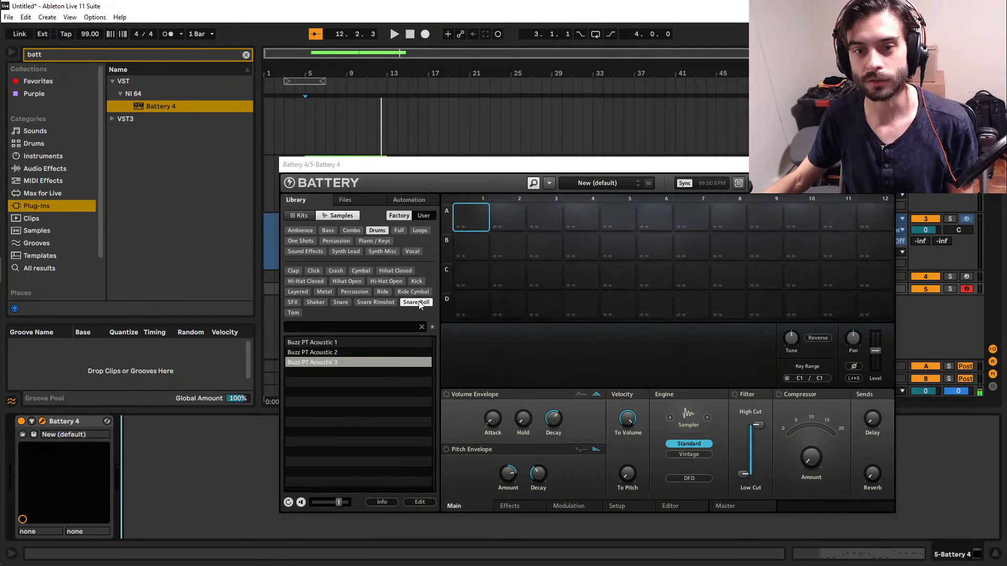
# Filter the drum samples to Clap, try several claps in cell A1 and keep Clap 707 loaded.
pyautogui.click(291, 269)
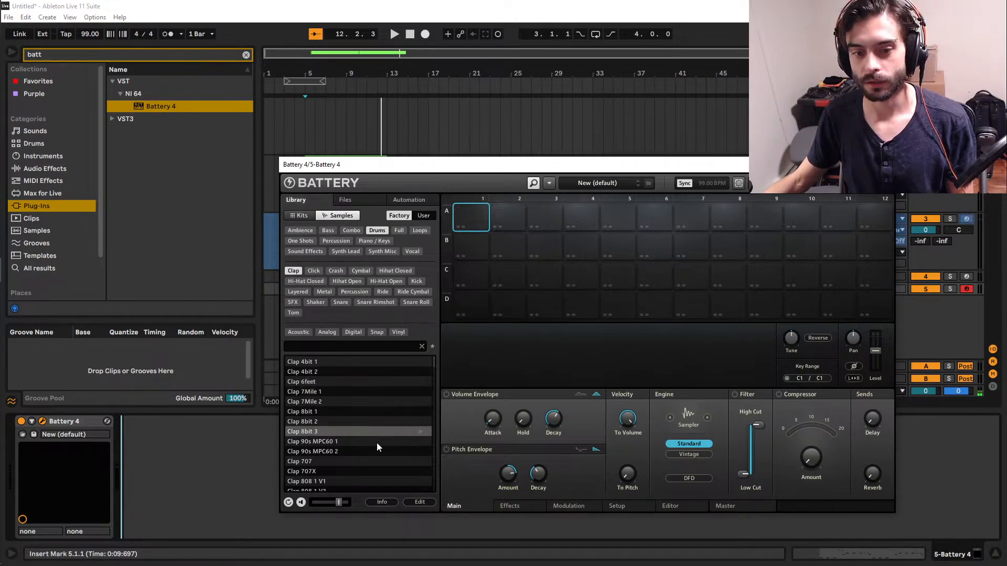
pyautogui.doubleClick(344, 442)
pyautogui.doubleClick(335, 451)
pyautogui.doubleClick(344, 462)
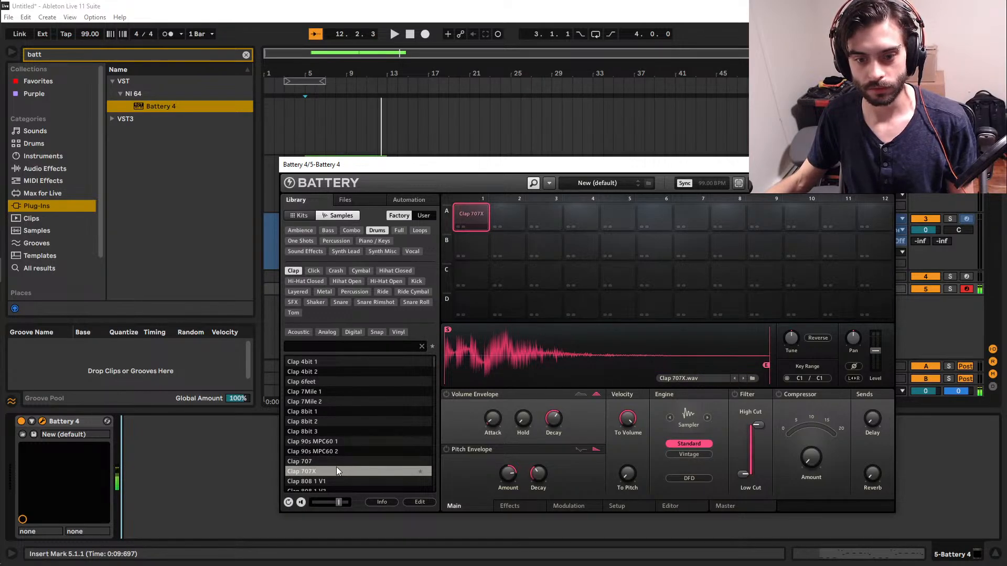
pyautogui.doubleClick(328, 480)
pyautogui.doubleClick(323, 464)
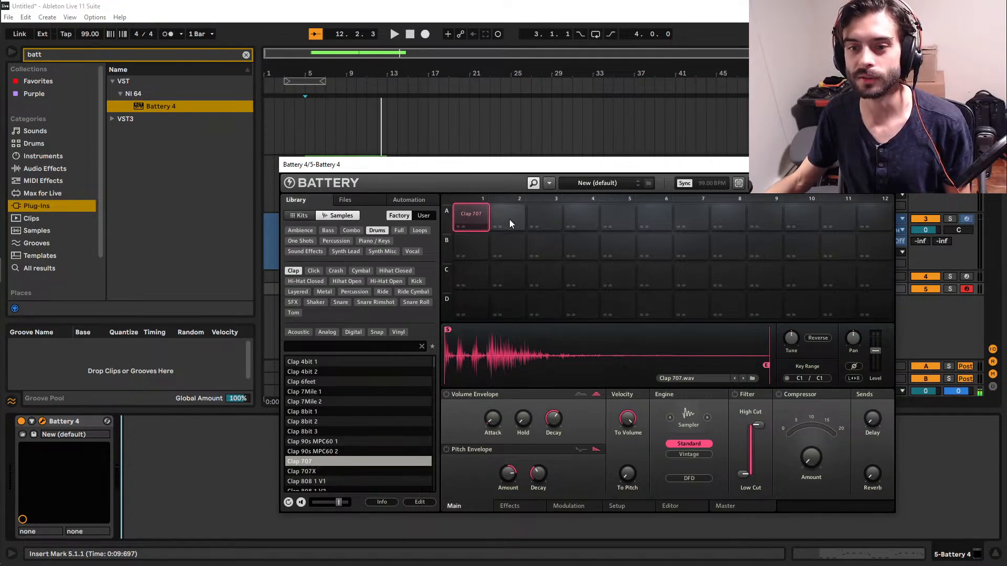
# Audition the Clap 707 cell repeatedly.
pyautogui.click(479, 219)
pyautogui.click(478, 216)
pyautogui.click(478, 216)
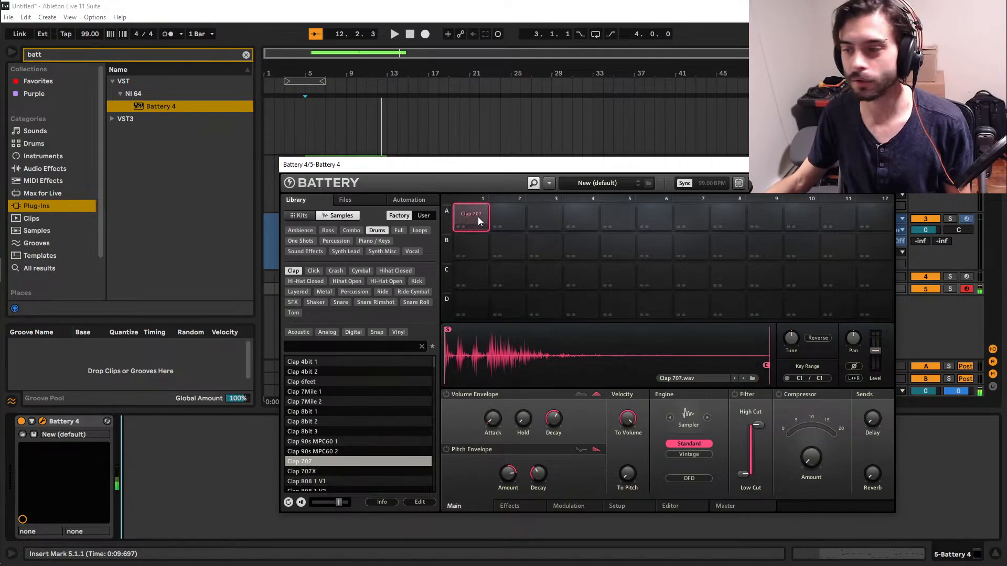
pyautogui.click(481, 214)
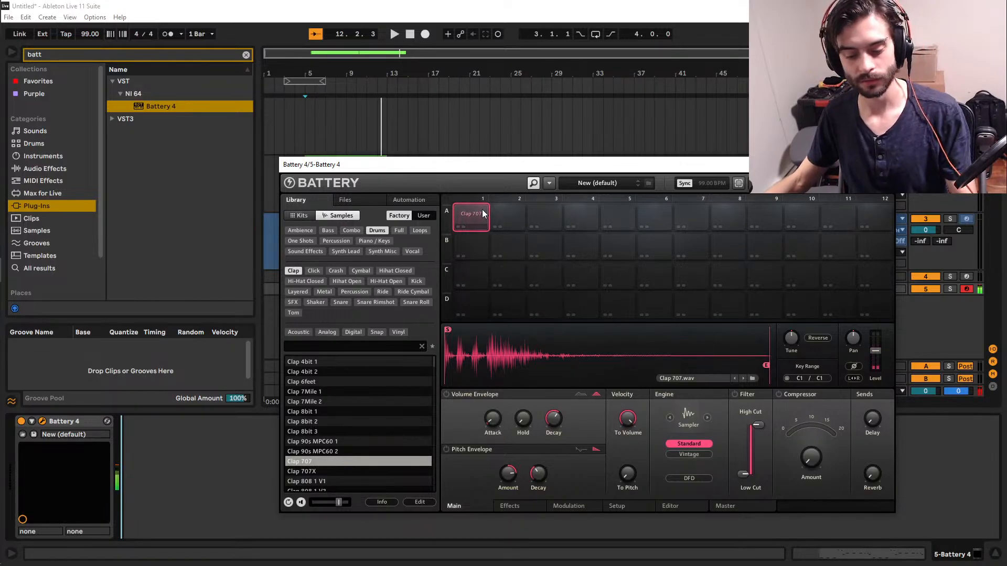
pyautogui.click(484, 214)
pyautogui.click(486, 213)
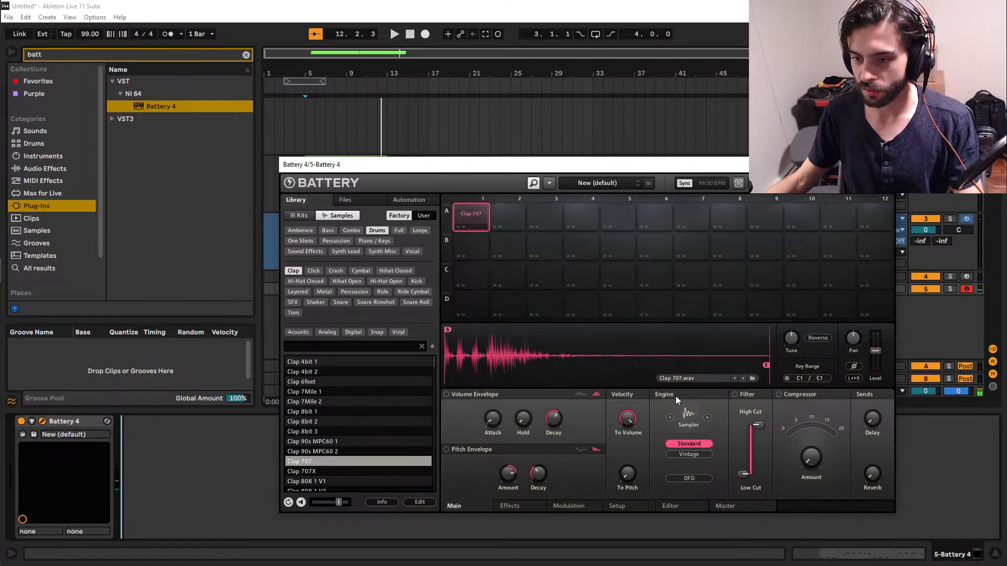
# Switch the clap's sampler engine from Standard to Vintage and try its MP-60 mode.
pyautogui.click(704, 454)
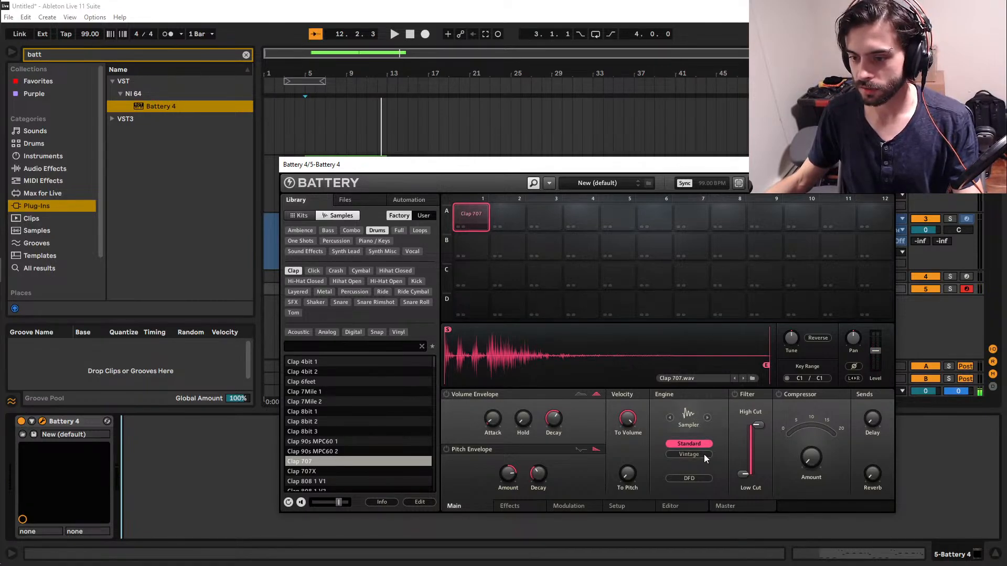
pyautogui.click(701, 478)
pyautogui.click(685, 458)
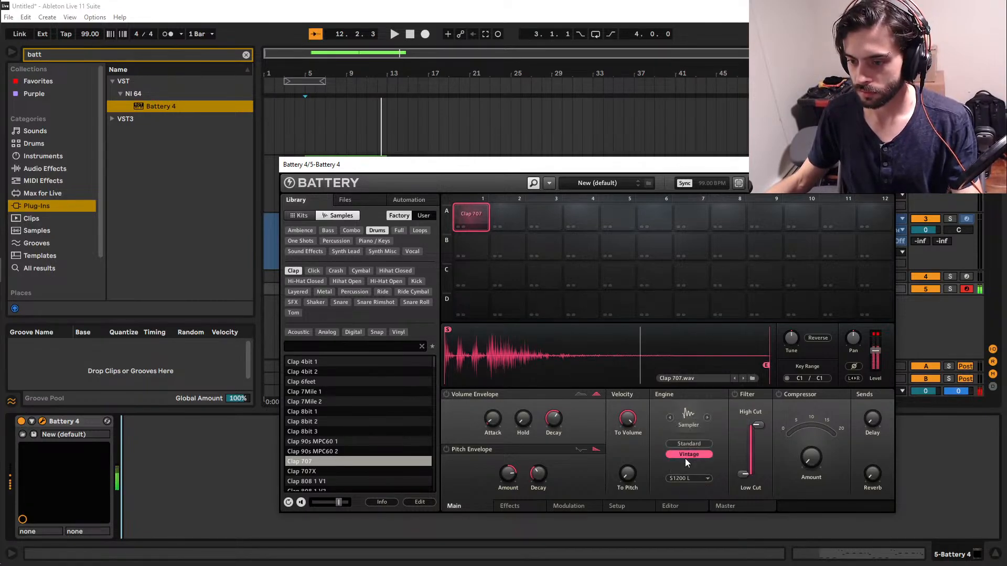
pyautogui.click(689, 478)
pyautogui.click(700, 459)
pyautogui.click(696, 478)
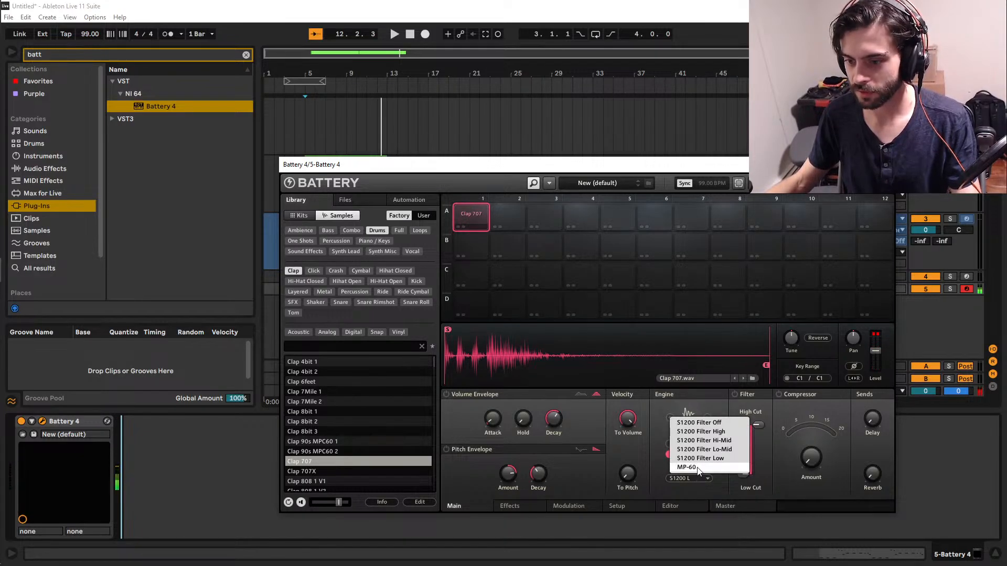
pyautogui.click(691, 468)
# Compare the S1200 High, Hi-Mid, Lo-Mid and Low filter modes on the clap and choose S1200 Filter Hi-Mid.
pyautogui.click(691, 479)
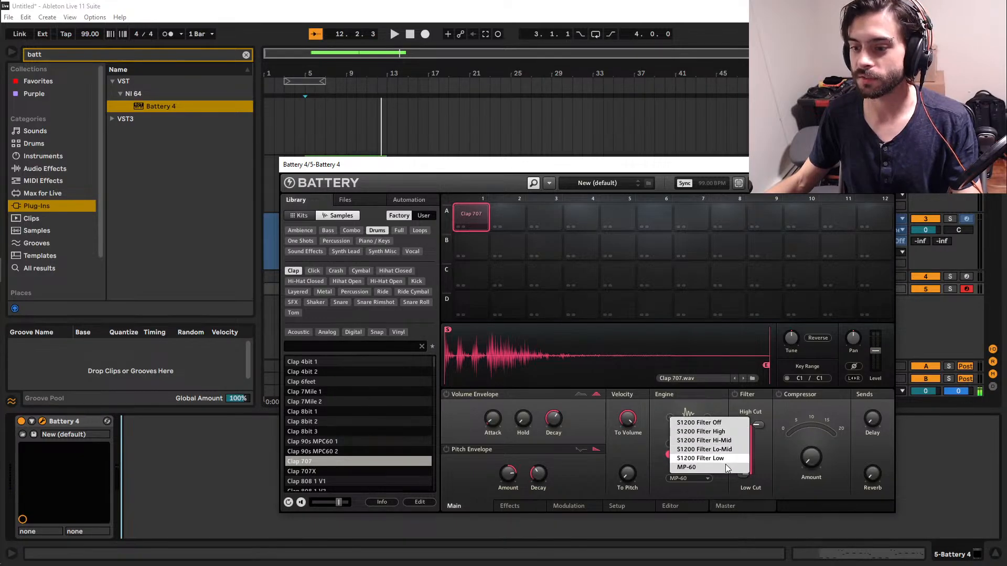
pyautogui.click(726, 432)
pyautogui.click(702, 477)
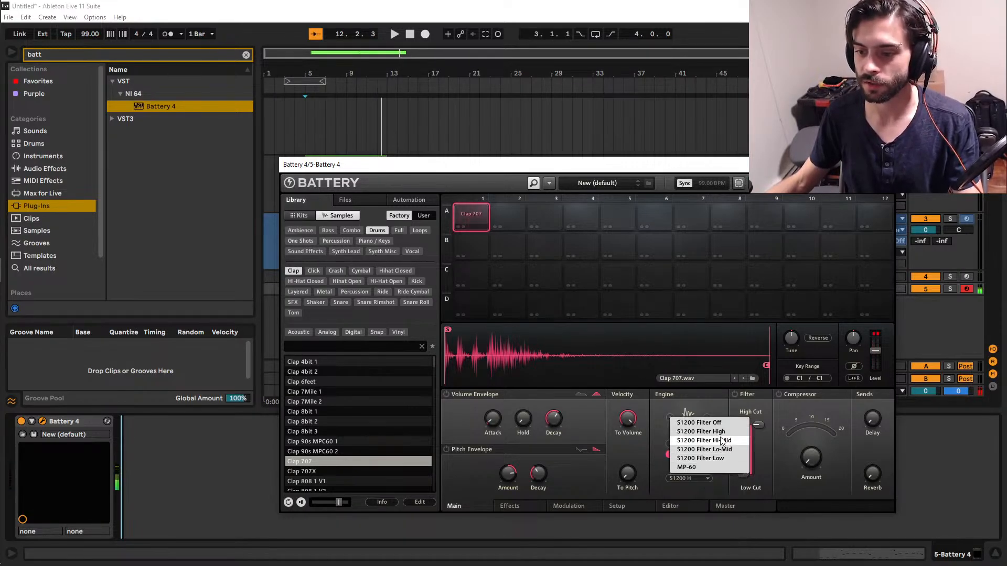
pyautogui.click(721, 441)
pyautogui.click(702, 477)
pyautogui.click(712, 449)
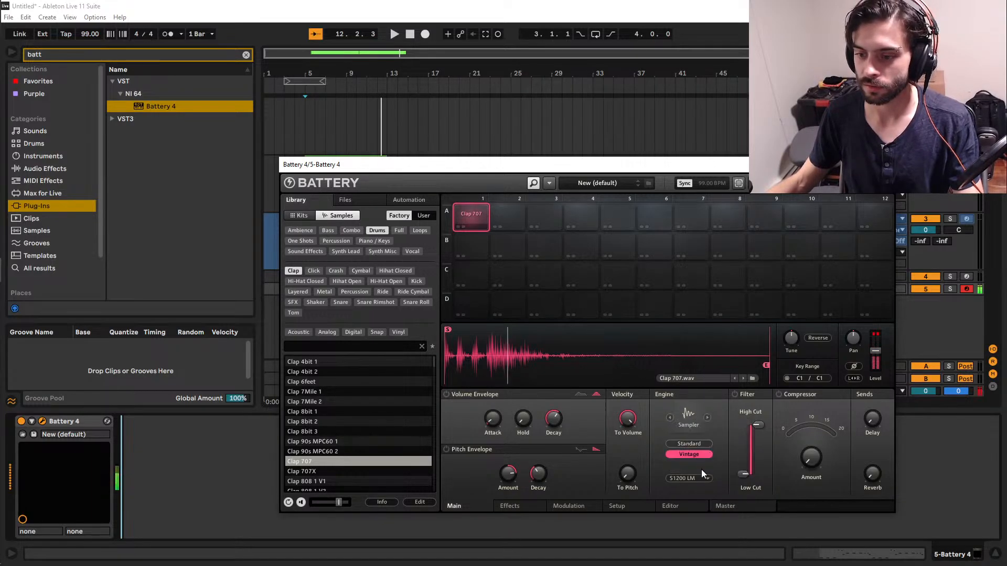
pyautogui.click(695, 479)
pyautogui.click(699, 458)
pyautogui.click(693, 479)
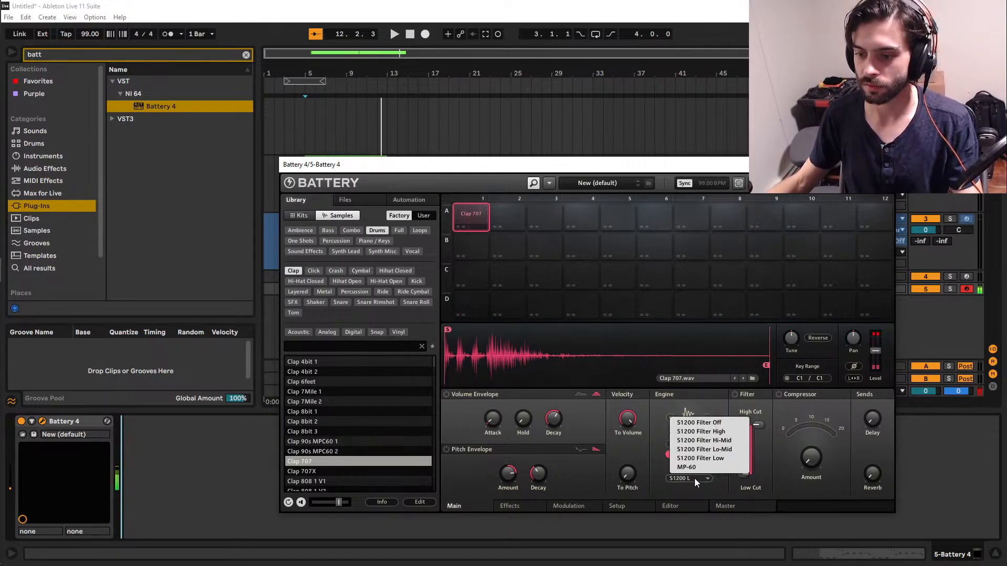
pyautogui.click(701, 440)
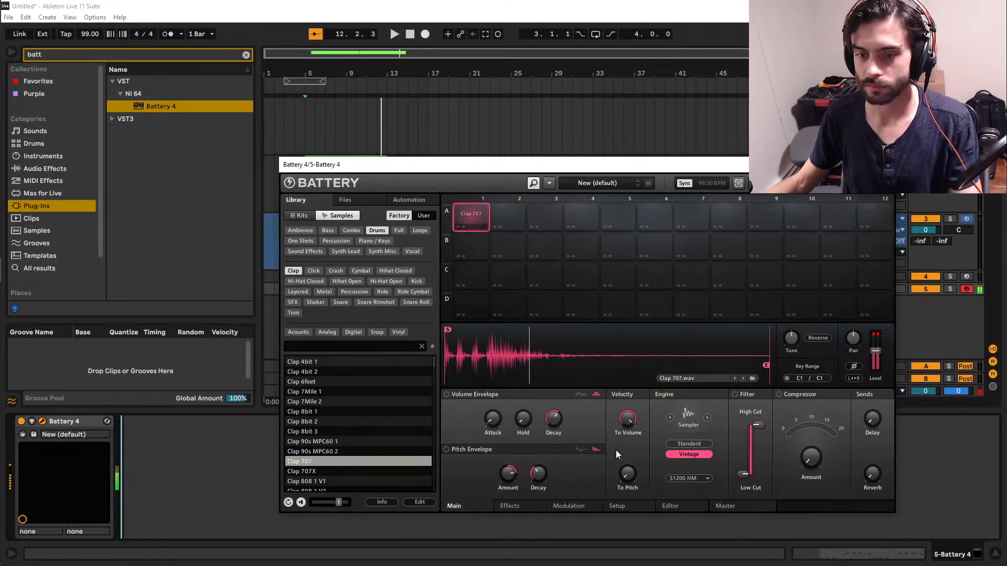
# Enable the clap's pitch envelope, shorten its decay, set the amount to about 14.4 st and compare it on and off.
pyautogui.click(446, 450)
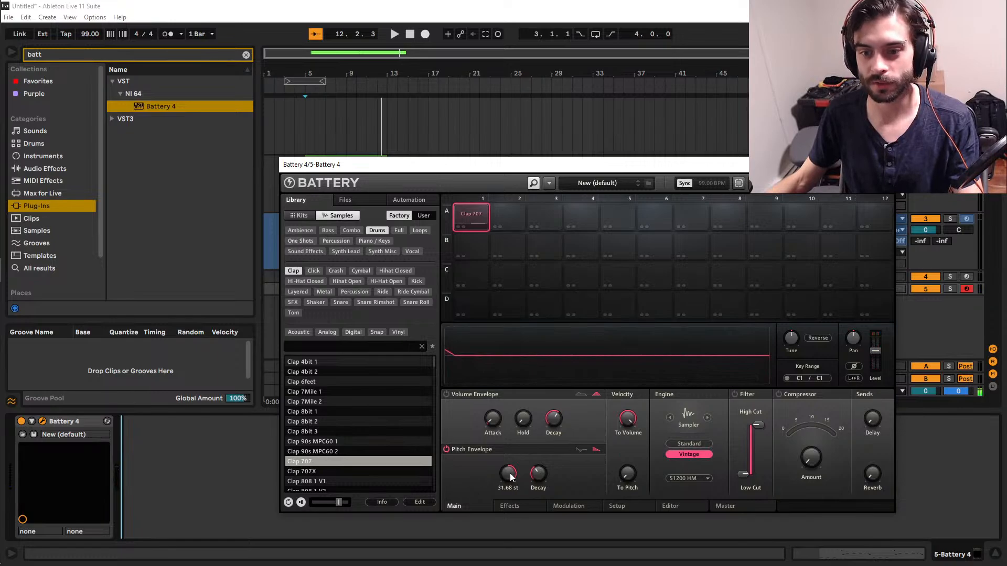
pyautogui.moveTo(538, 474); pyautogui.dragTo(509, 476)
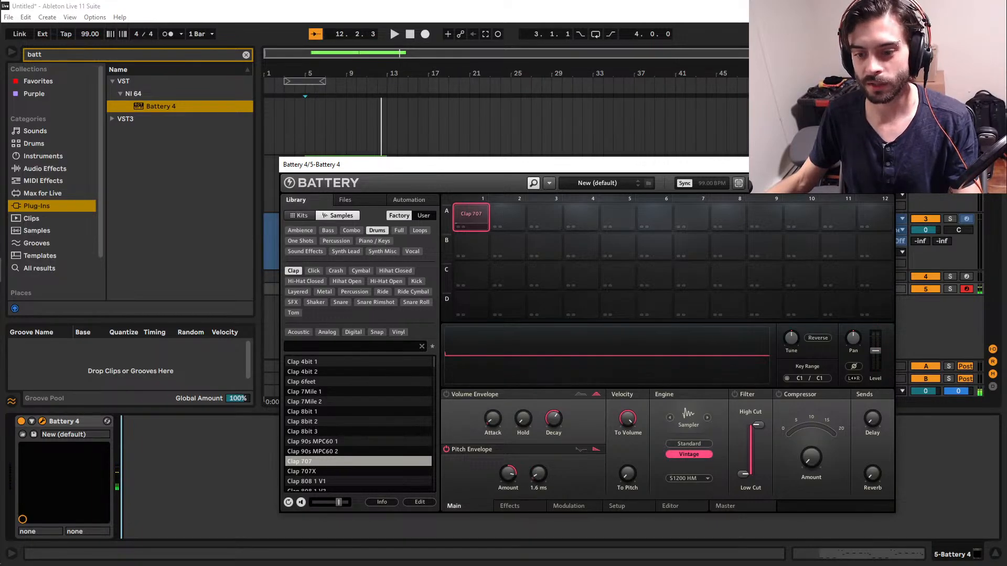
pyautogui.moveTo(510, 476)
pyautogui.mouseDown()
pyautogui.moveTo(534, 473)
pyautogui.moveTo(513, 469)
pyautogui.mouseUp()
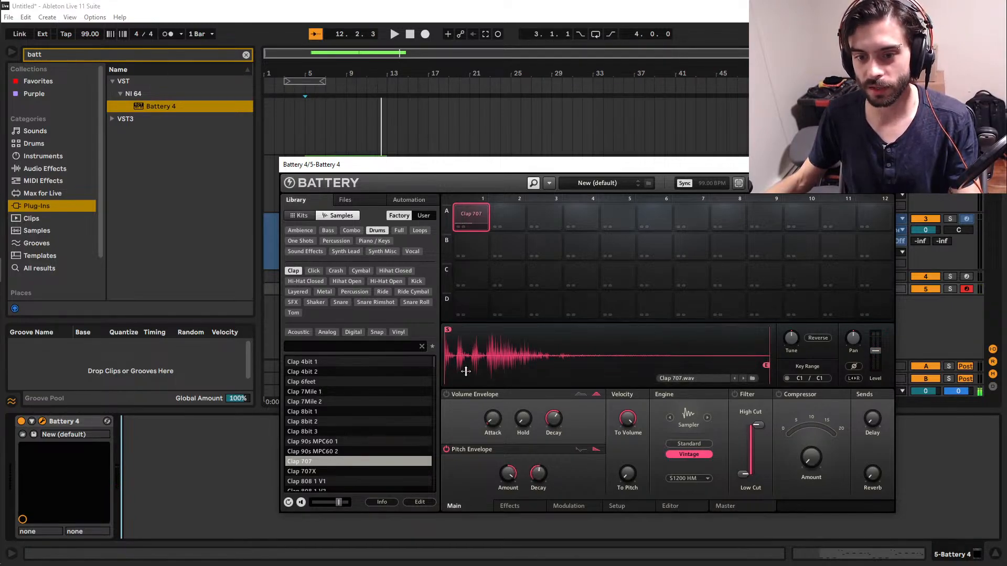
pyautogui.moveTo(538, 474); pyautogui.dragTo(538, 468)
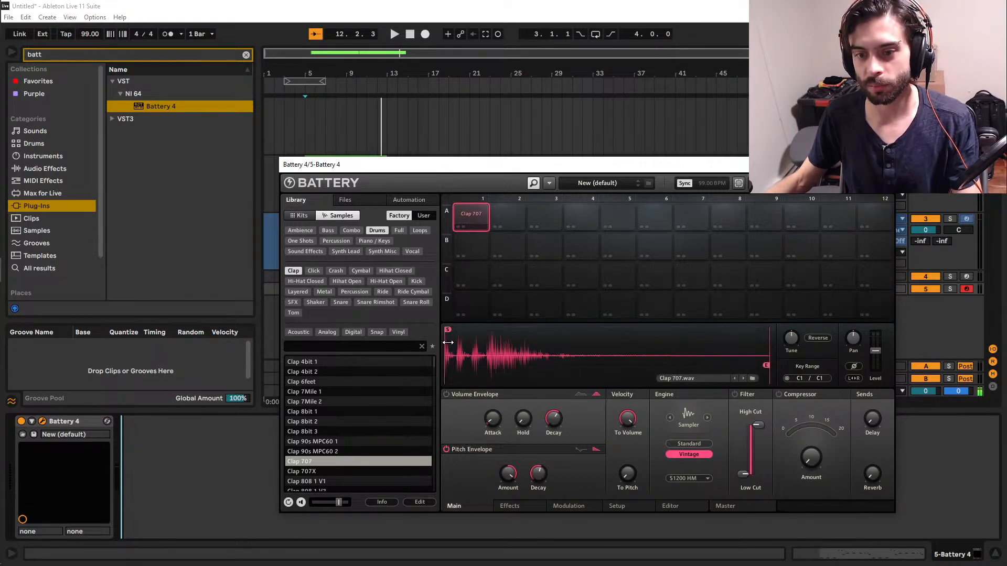
pyautogui.moveTo(538, 473); pyautogui.dragTo(508, 487)
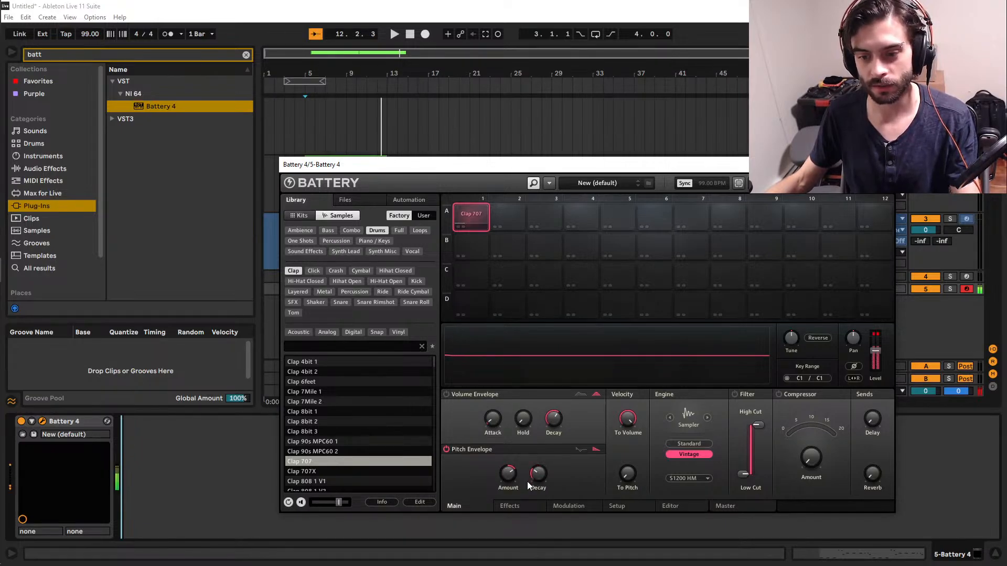
pyautogui.moveTo(527, 482)
pyautogui.mouseDown()
pyautogui.moveTo(527, 457)
pyautogui.moveTo(527, 503)
pyautogui.moveTo(533, 492)
pyautogui.mouseUp()
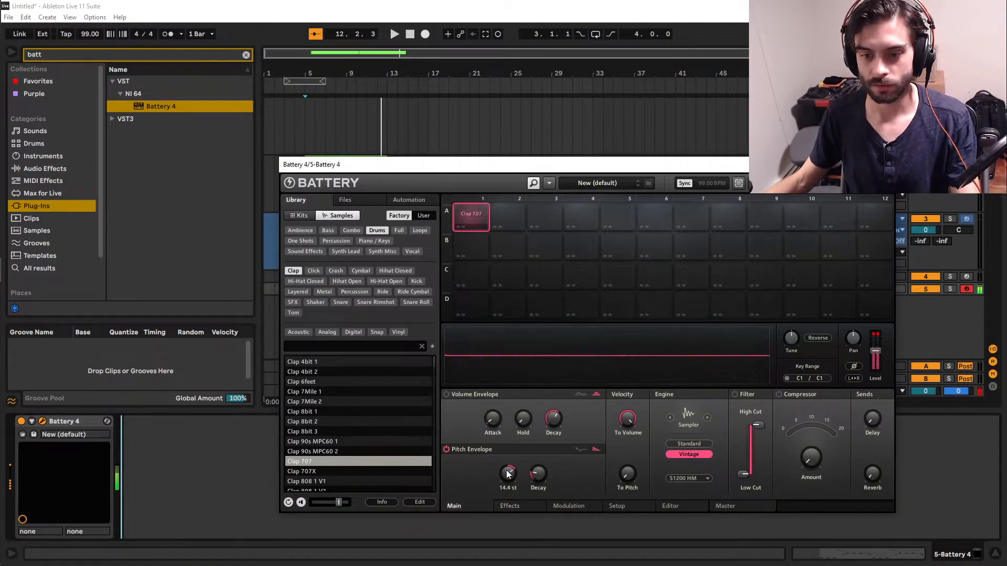
pyautogui.click(446, 450)
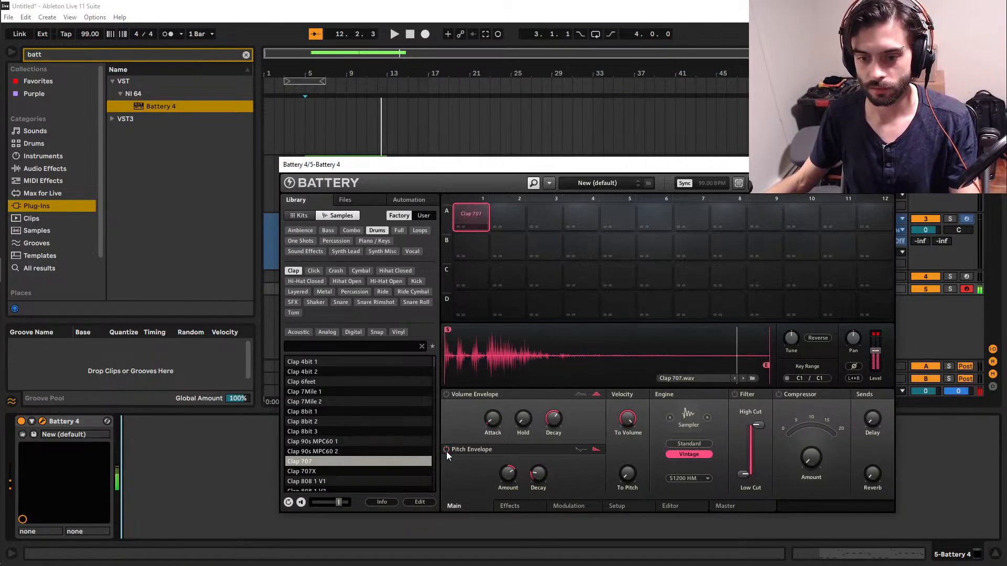
pyautogui.click(446, 450)
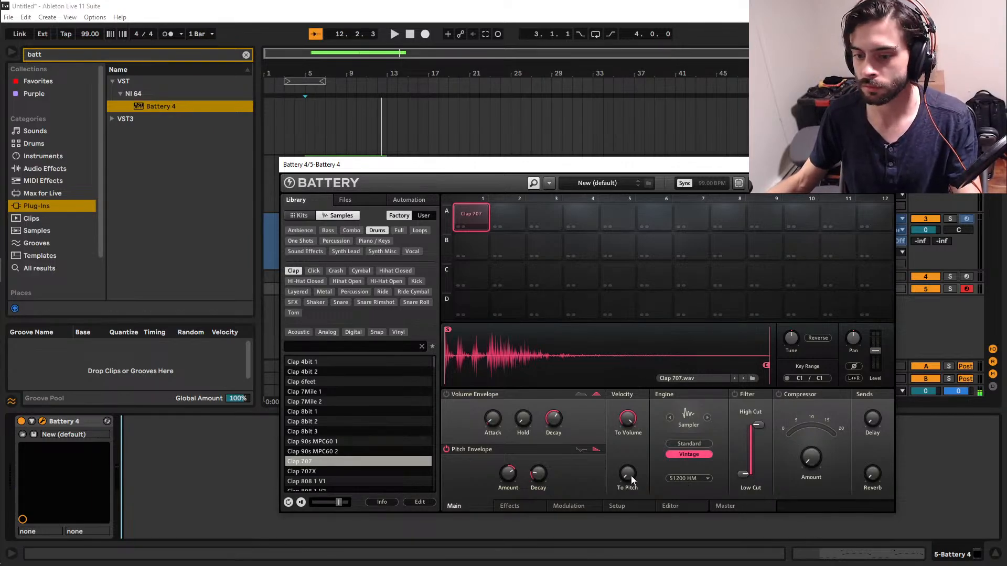
# Enable the LoFi effect on the clap, load a factory preset and set its bit depth to 6.0 bits.
pyautogui.click(525, 505)
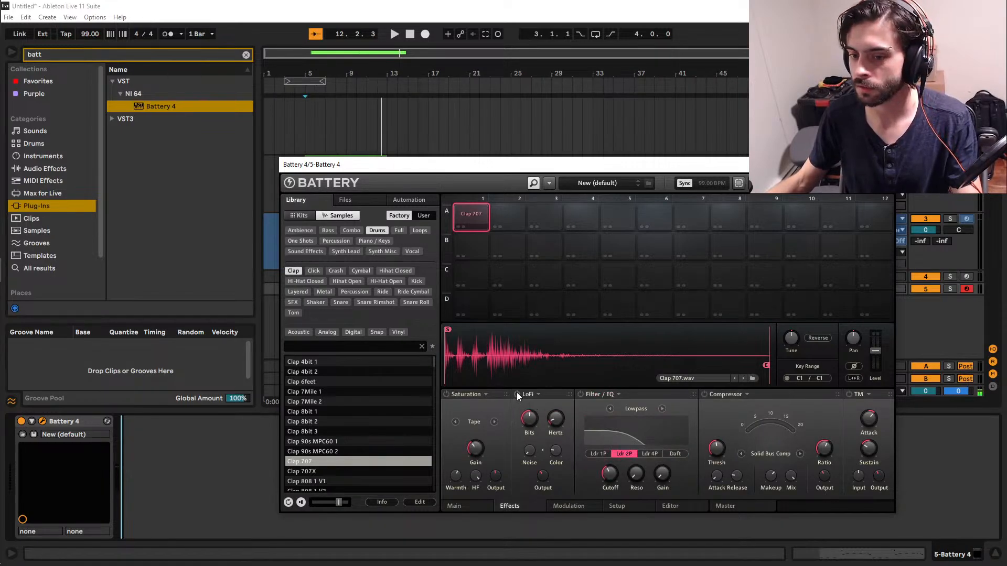
pyautogui.click(538, 395)
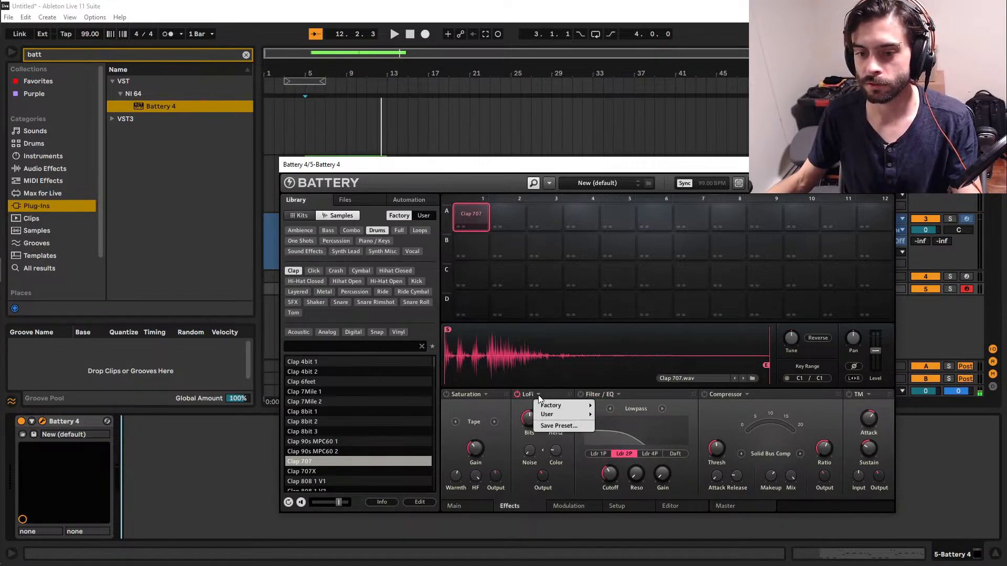
pyautogui.moveTo(571, 406)
pyautogui.click(615, 414)
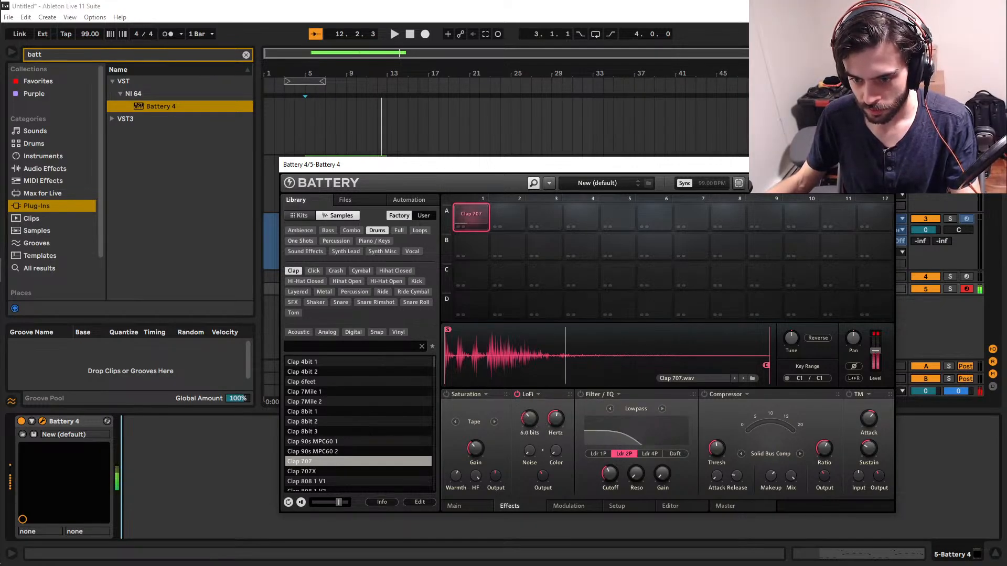
# Compare high and low LoFi bit depths on the clap, trying about 5.1 and 14.6 bits, and leave it at a low setting.
pyautogui.click(538, 395)
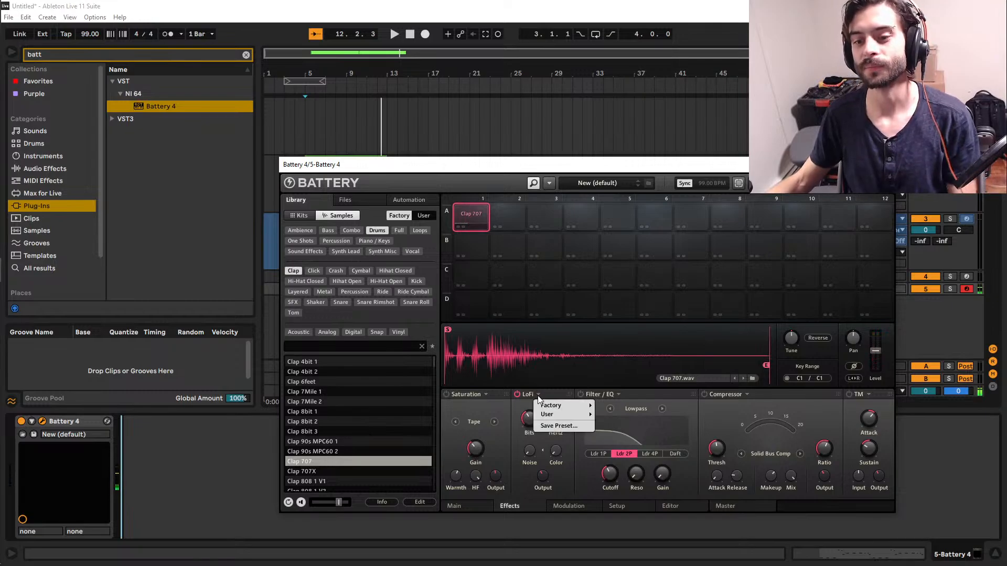
pyautogui.click(517, 450)
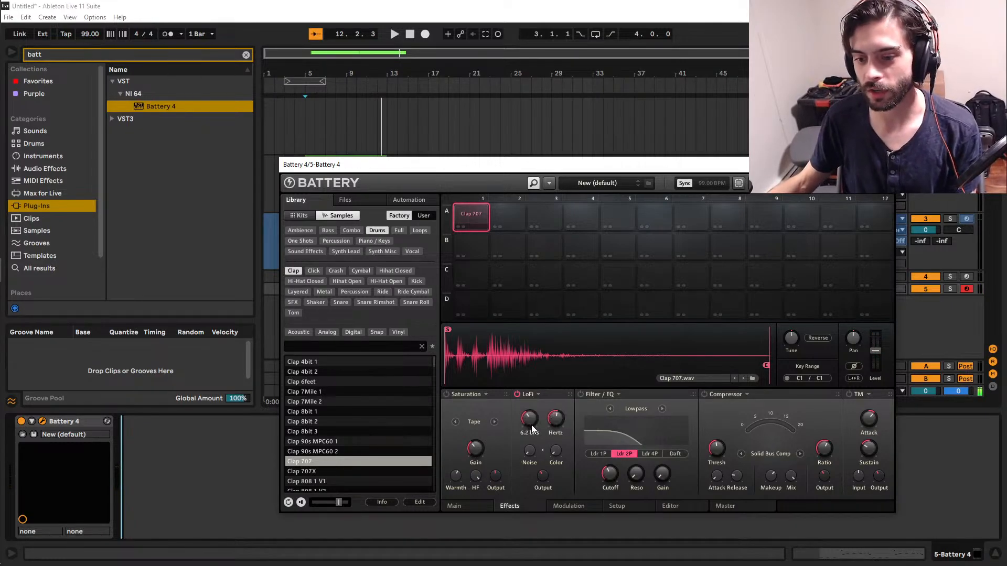
pyautogui.moveTo(527, 417)
pyautogui.mouseDown()
pyautogui.moveTo(526, 404)
pyautogui.moveTo(529, 425)
pyautogui.mouseUp()
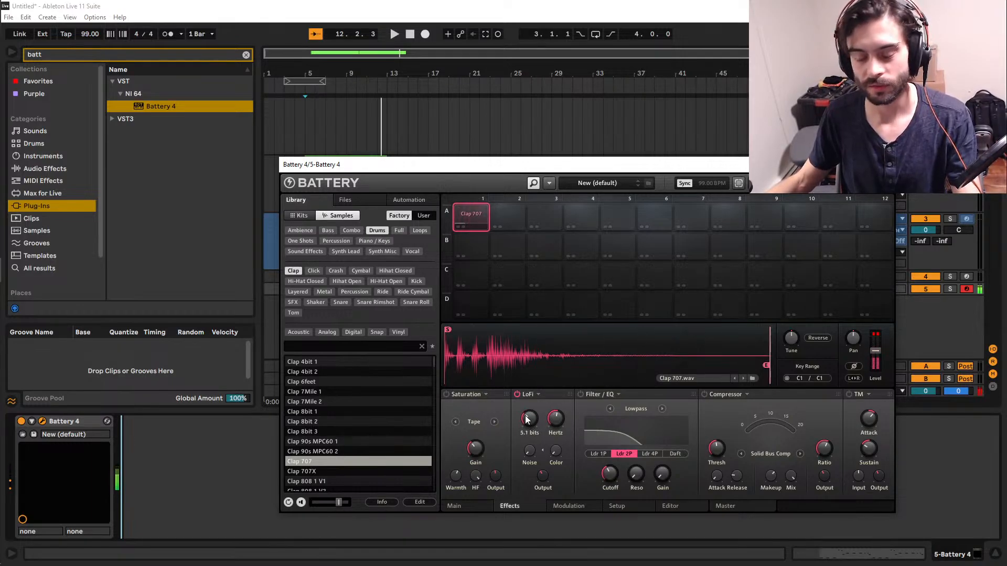
pyautogui.moveTo(529, 426); pyautogui.dragTo(529, 398)
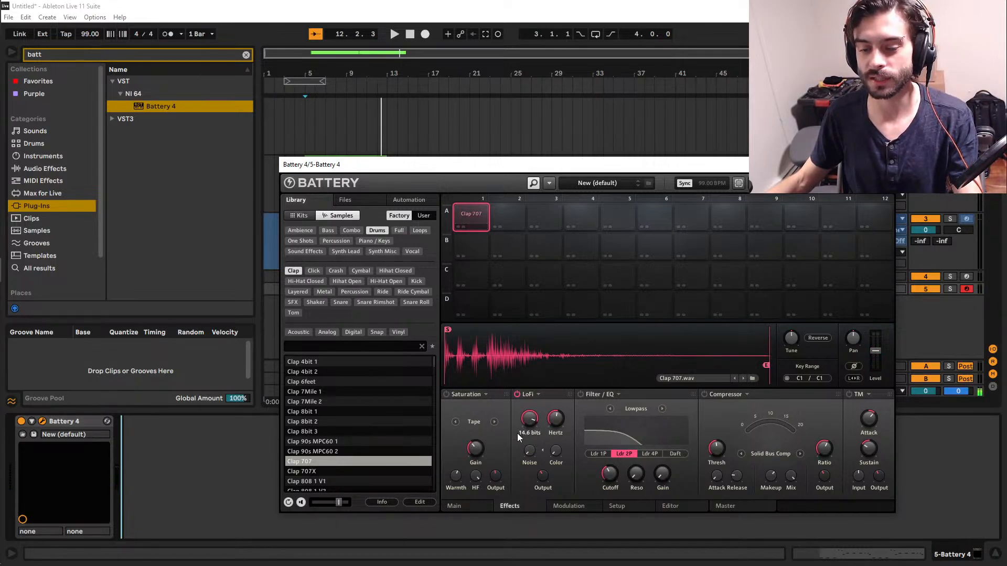
pyautogui.moveTo(527, 419)
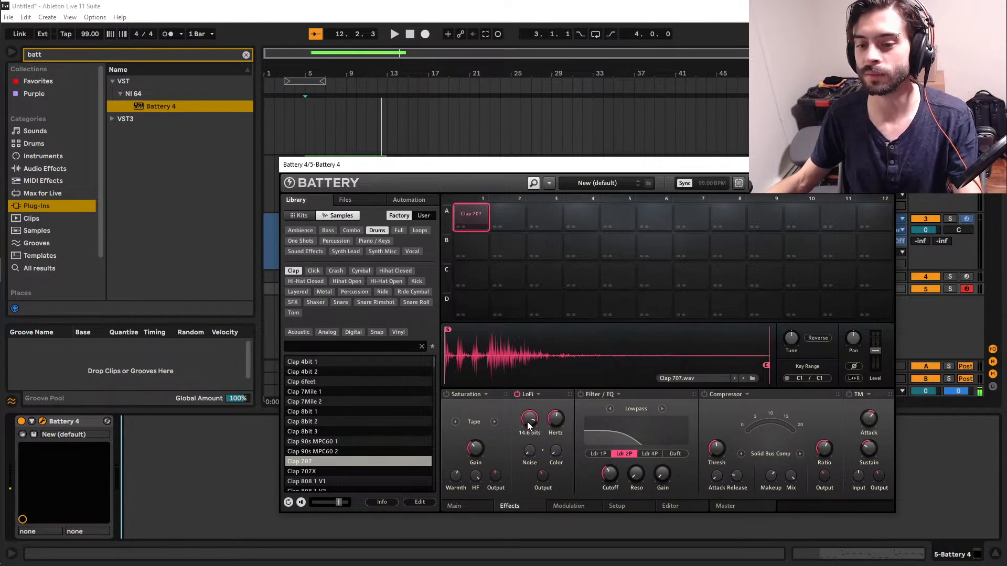
pyautogui.moveTo(527, 421); pyautogui.dragTo(527, 449)
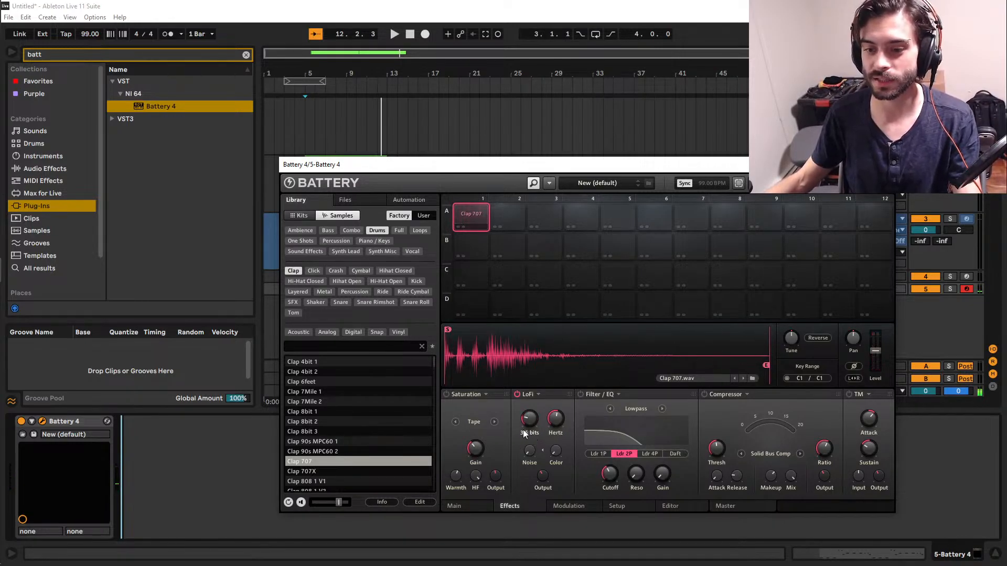
pyautogui.moveTo(529, 418); pyautogui.dragTo(529, 419)
pyautogui.moveTo(535, 421); pyautogui.dragTo(534, 422)
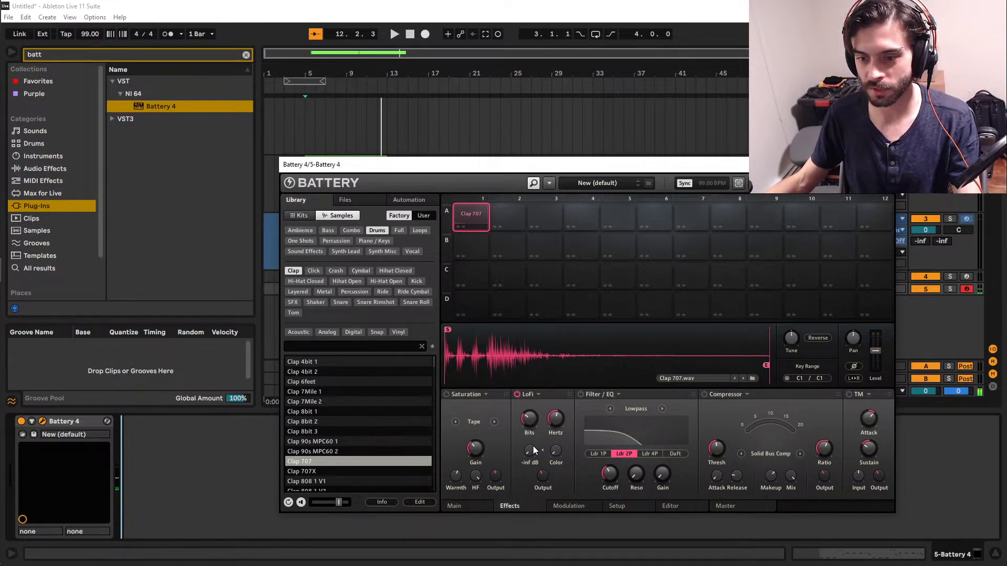
pyautogui.moveTo(531, 415); pyautogui.dragTo(531, 417)
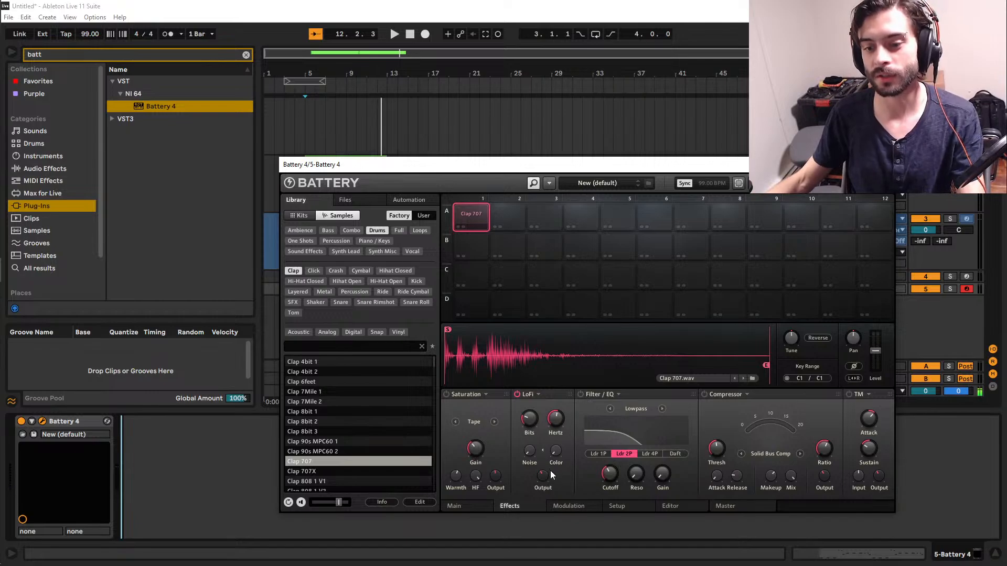
# Adjust the clap's LoFi noise and sample rate, and close the Battery 4 window.
pyautogui.moveTo(529, 450)
pyautogui.mouseDown()
pyautogui.moveTo(529, 431)
pyautogui.moveTo(531, 460)
pyautogui.mouseUp()
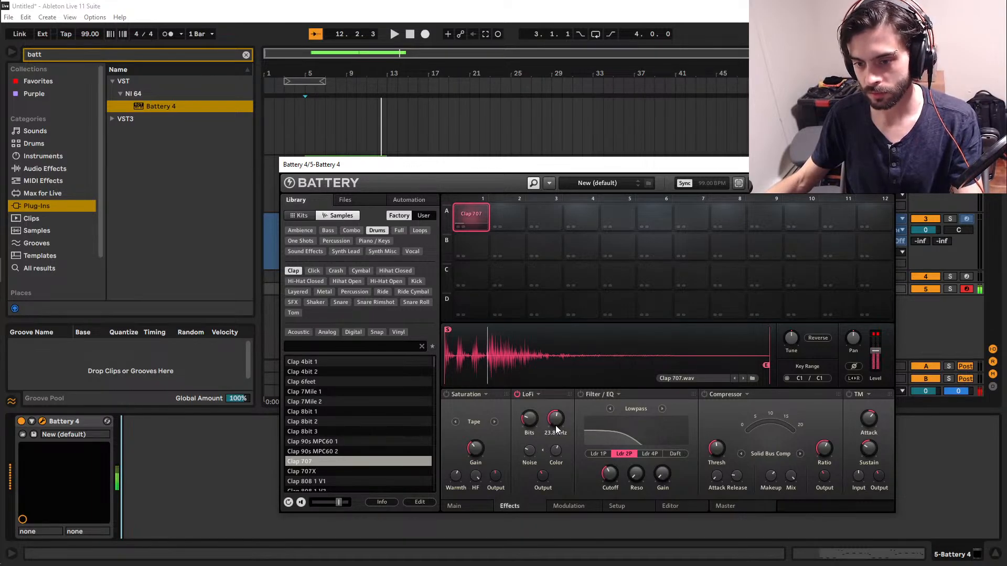
pyautogui.moveTo(556, 419)
pyautogui.mouseDown()
pyautogui.moveTo(556, 445)
pyautogui.moveTo(556, 433)
pyautogui.mouseUp()
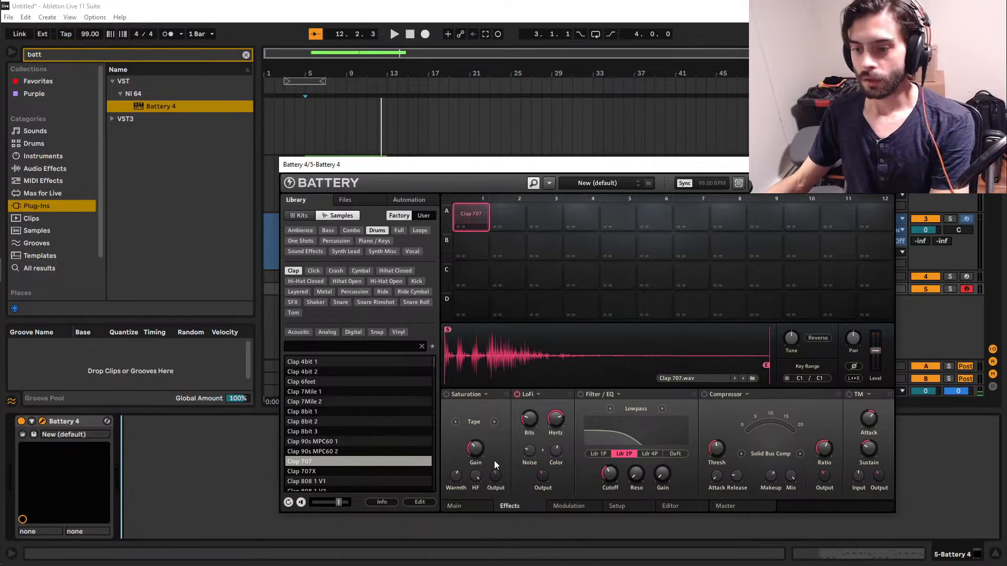
pyautogui.click(884, 165)
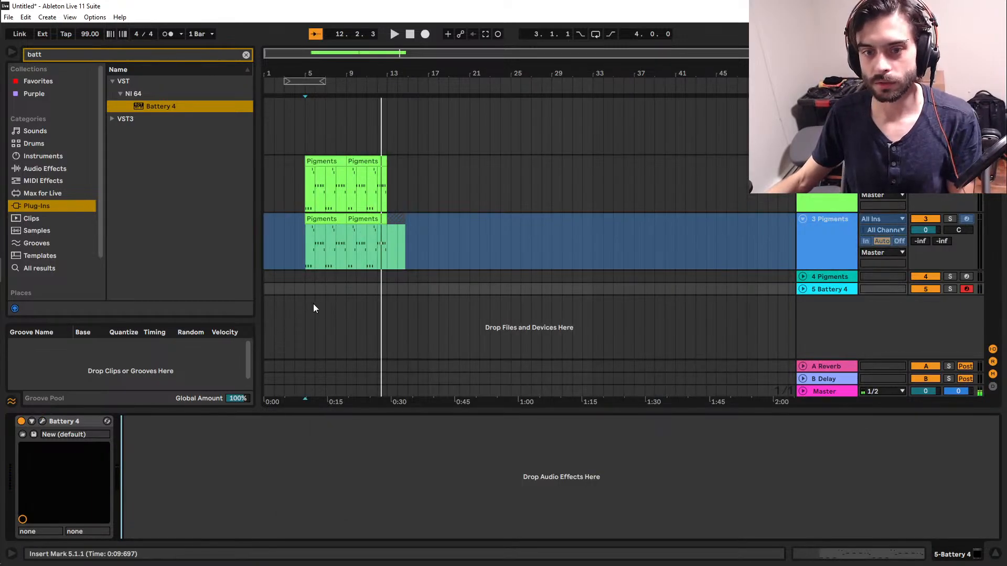
# Play the arrangement from bar 5 to rehearse the clap against the Pigments clips, and stop playback.
pyautogui.click(302, 289)
pyautogui.press('space')
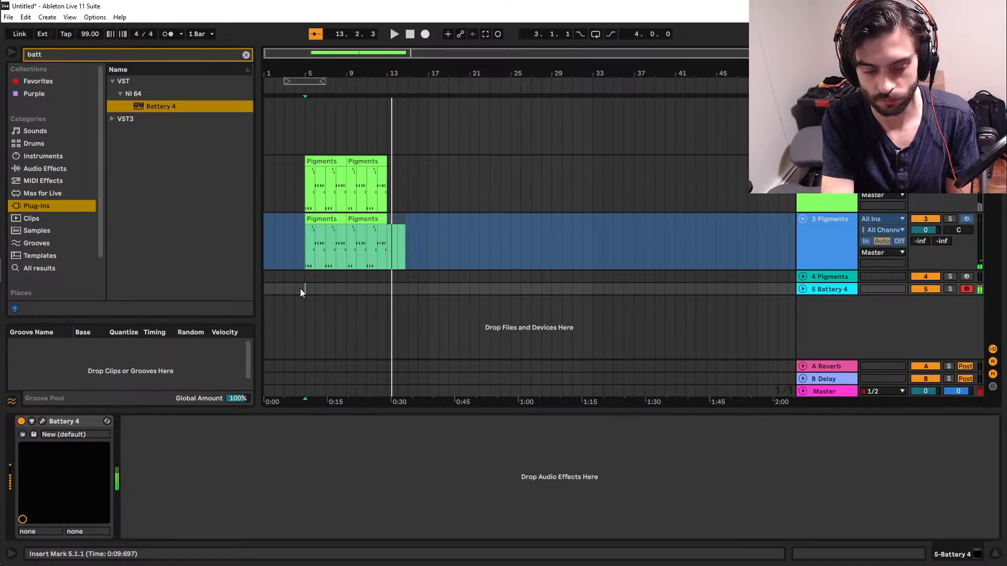
pyautogui.press('space')
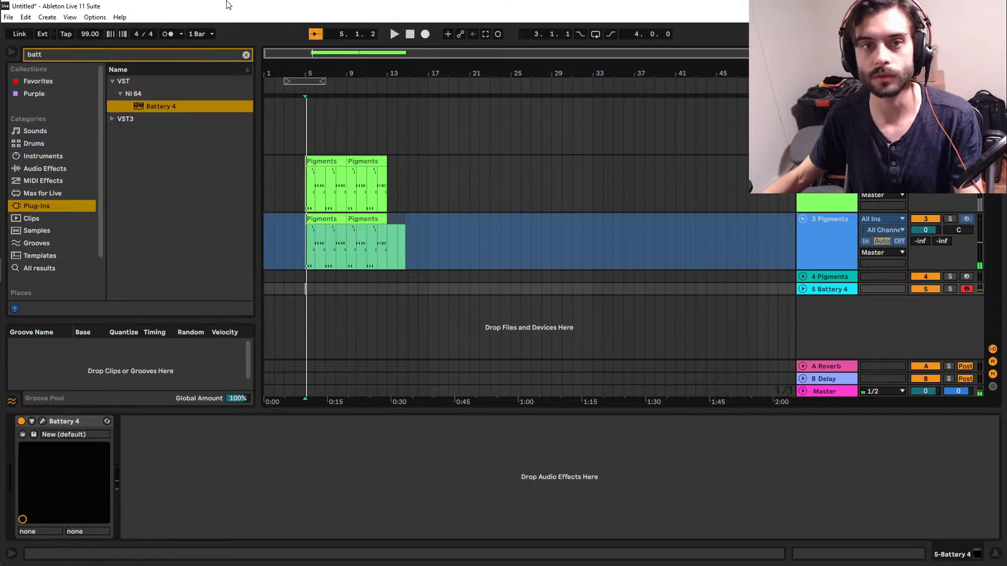
# Turn on the metronome and start recording on the Battery 4 track from bar 4.
pyautogui.click(170, 34)
pyautogui.click(288, 298)
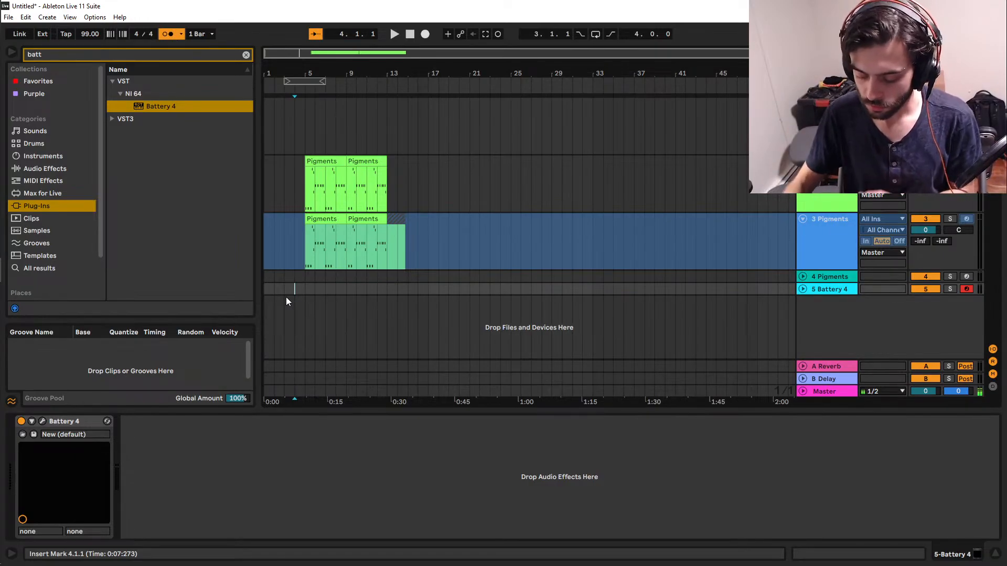
pyautogui.press('F9')
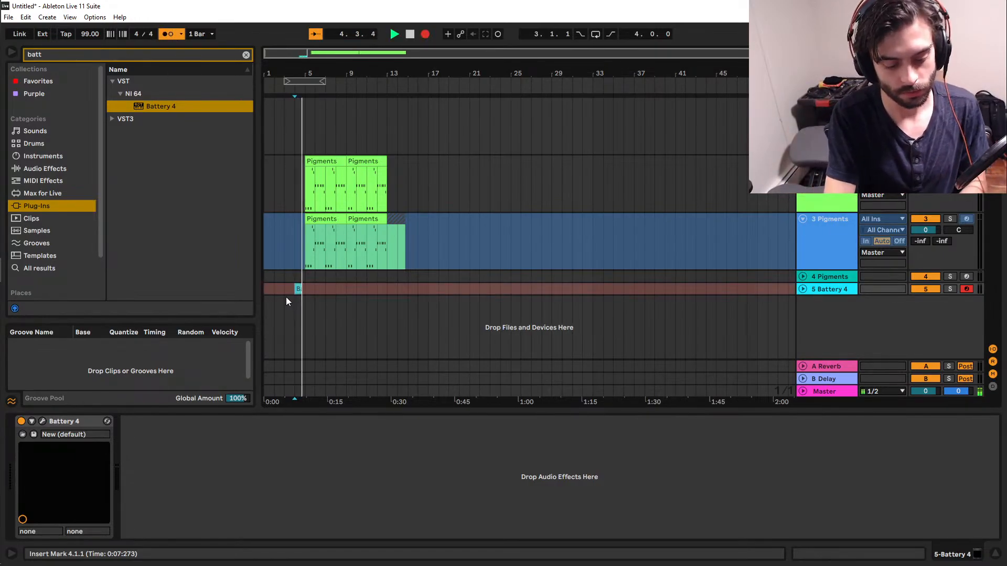
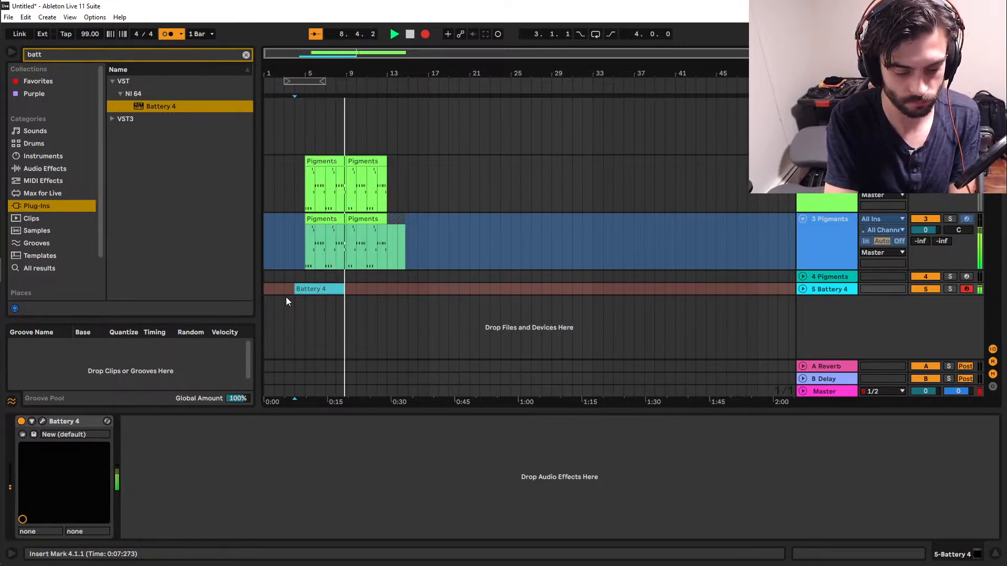
# Stop recording, open the recorded Battery 4 clip and quantize all its clap notes to the 1/16 grid.
pyautogui.press('space')
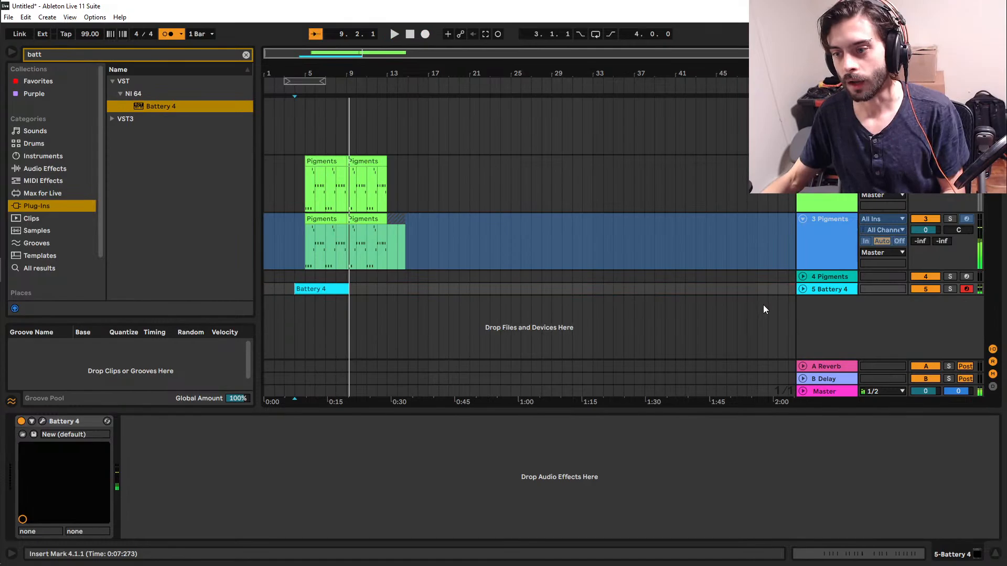
pyautogui.click(800, 291)
pyautogui.doubleClick(318, 276)
pyautogui.click(413, 463)
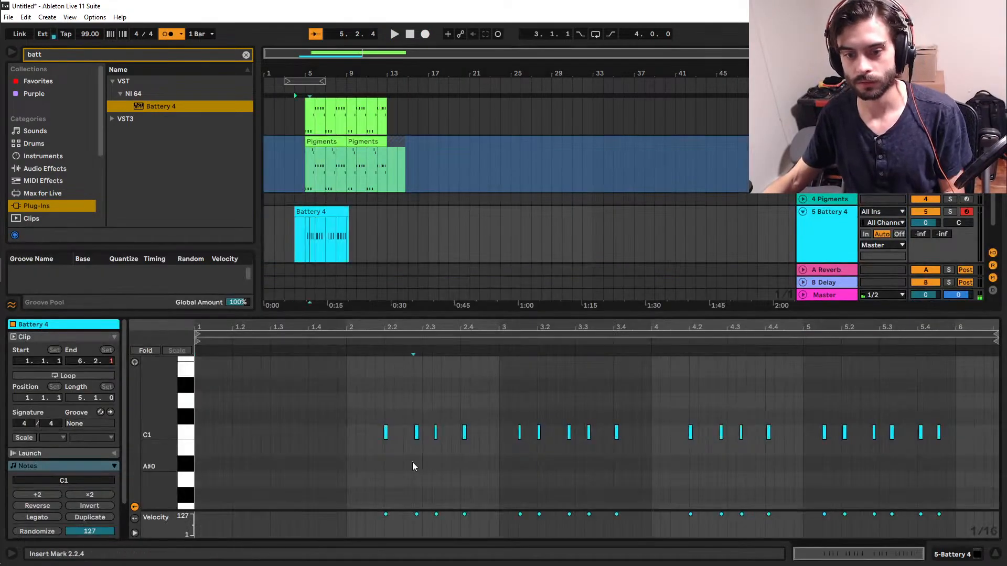
pyautogui.hotkey('ctrl', 'a')
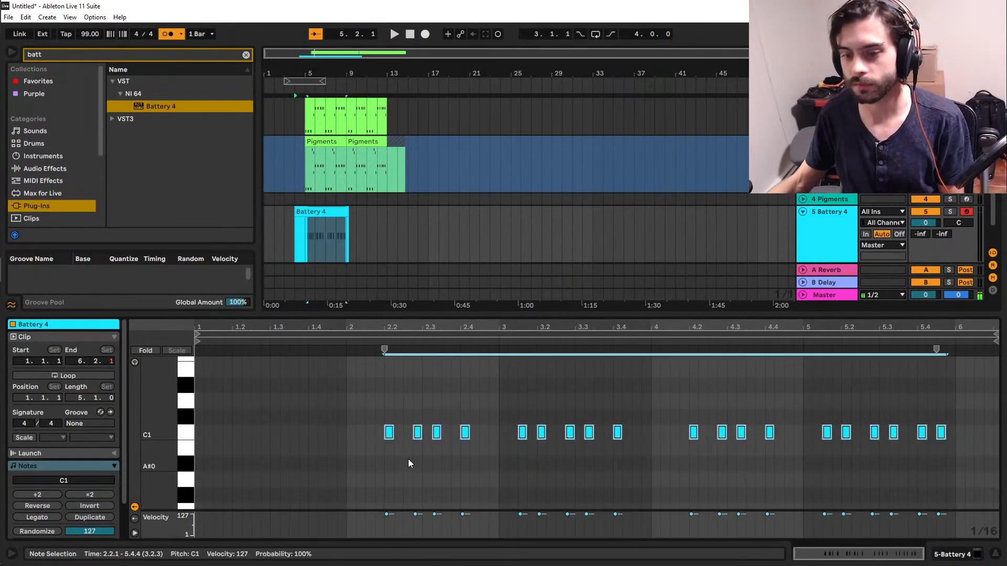
# Turn off the metronome and play the quantized clap pattern from bar 2 of the clip.
pyautogui.click(357, 449)
pyautogui.click(345, 458)
pyautogui.press('space')
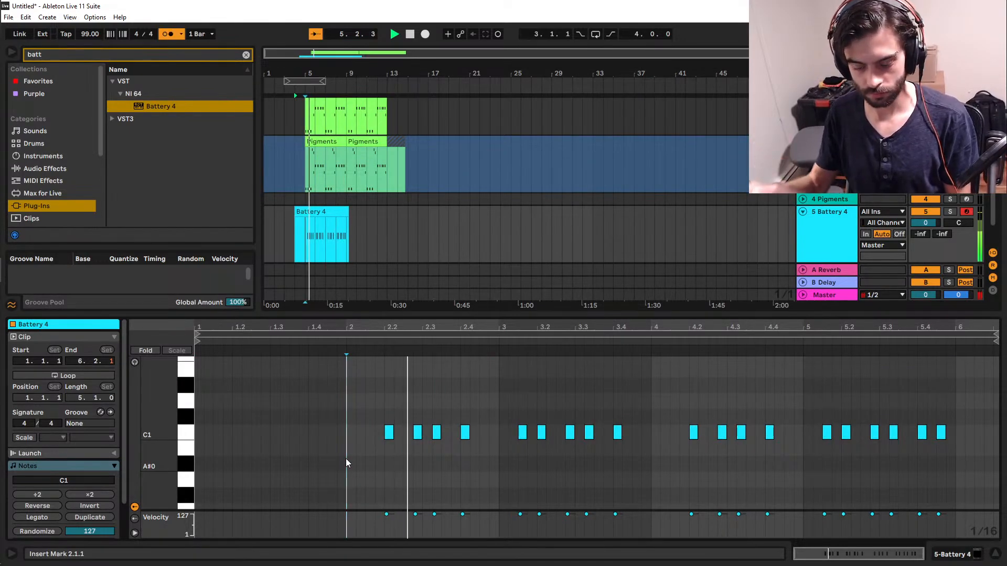
pyautogui.click(170, 34)
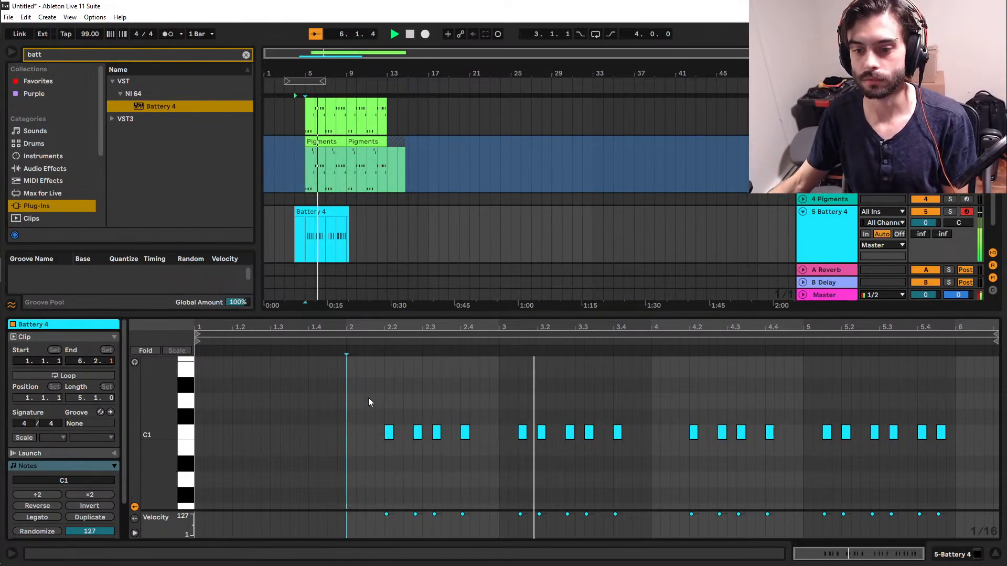
pyautogui.press('space')
pyautogui.click(347, 468)
pyautogui.press('space')
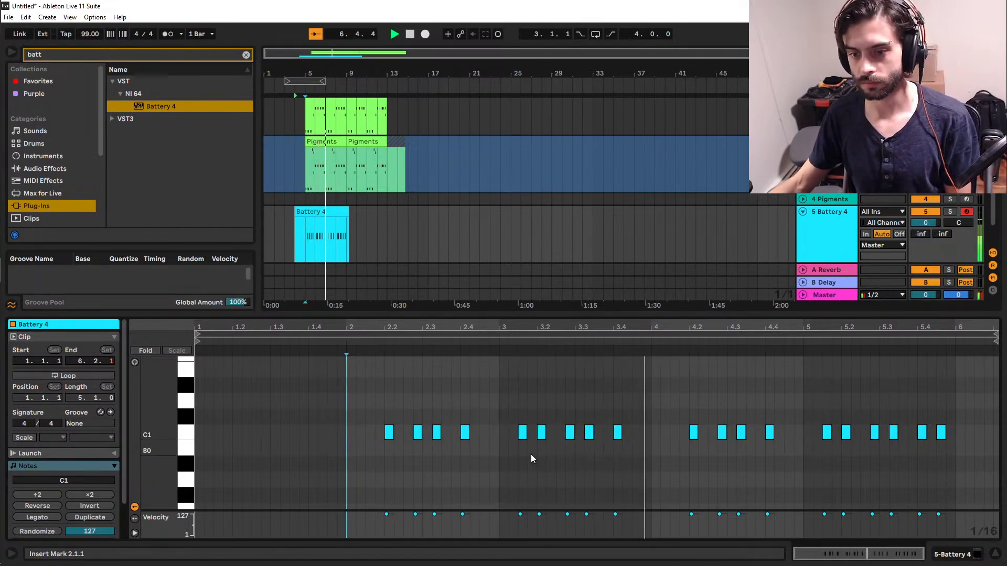
# Move the clap at 3.2.1 one sixteenth earlier to 3.1.4 and play the clip from bar 3.
pyautogui.click(499, 458)
pyautogui.press('space')
pyautogui.press('space')
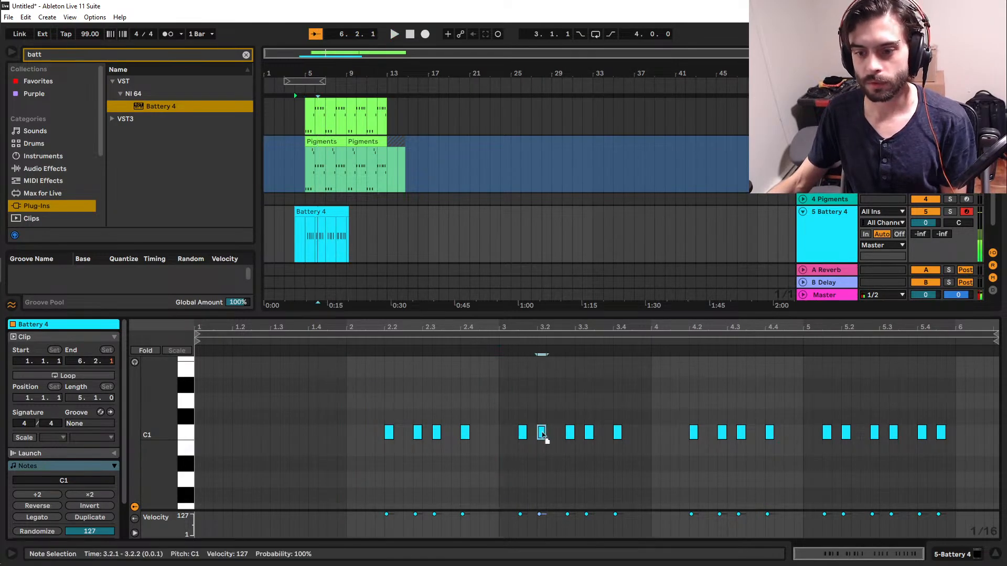
pyautogui.moveTo(542, 433); pyautogui.dragTo(533, 433)
pyautogui.click(503, 475)
# Slightly lower the velocity of the clap at 3.1.4 and replay the pattern from bar 3.
pyautogui.press('space')
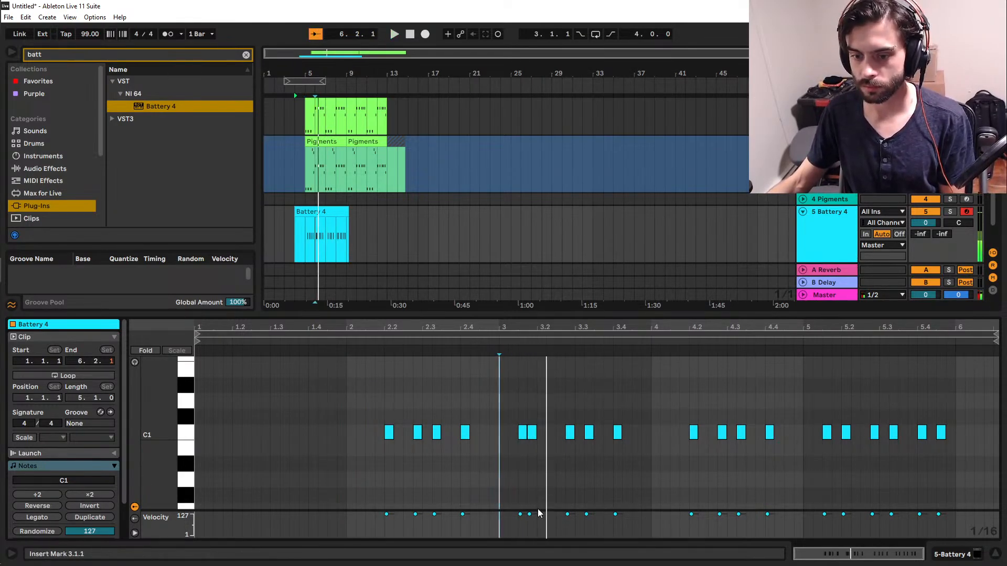
pyautogui.moveTo(529, 514); pyautogui.dragTo(529, 518)
pyautogui.click(500, 490)
pyautogui.press('space')
pyautogui.press('space')
pyautogui.click(498, 472)
pyautogui.press('space')
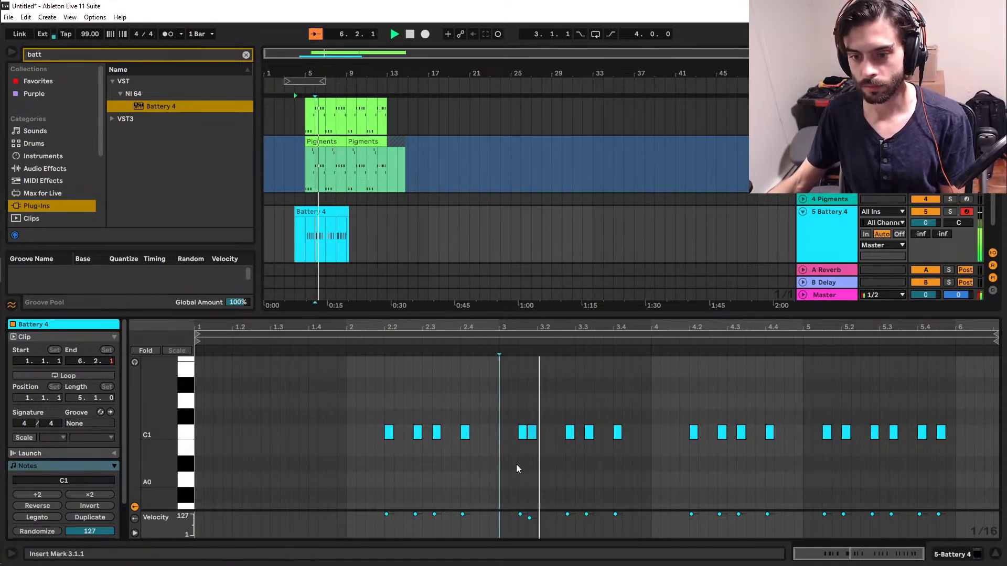
pyautogui.press('space')
# Set the velocity of the clap at 3.1.4 to 83 and play the clip from bar 2.
pyautogui.click(344, 461)
pyautogui.click(531, 433)
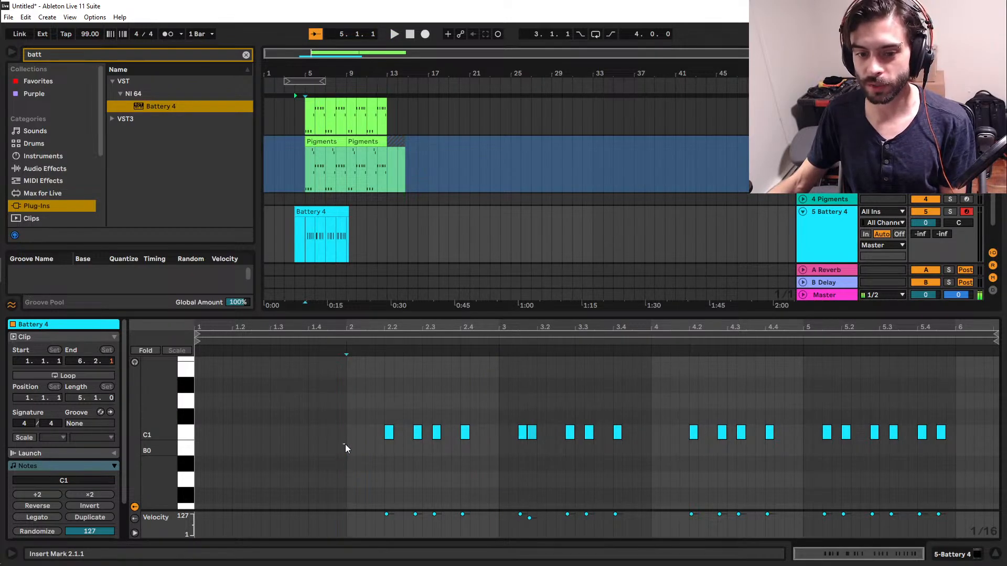
pyautogui.moveTo(345, 445); pyautogui.dragTo(954, 446)
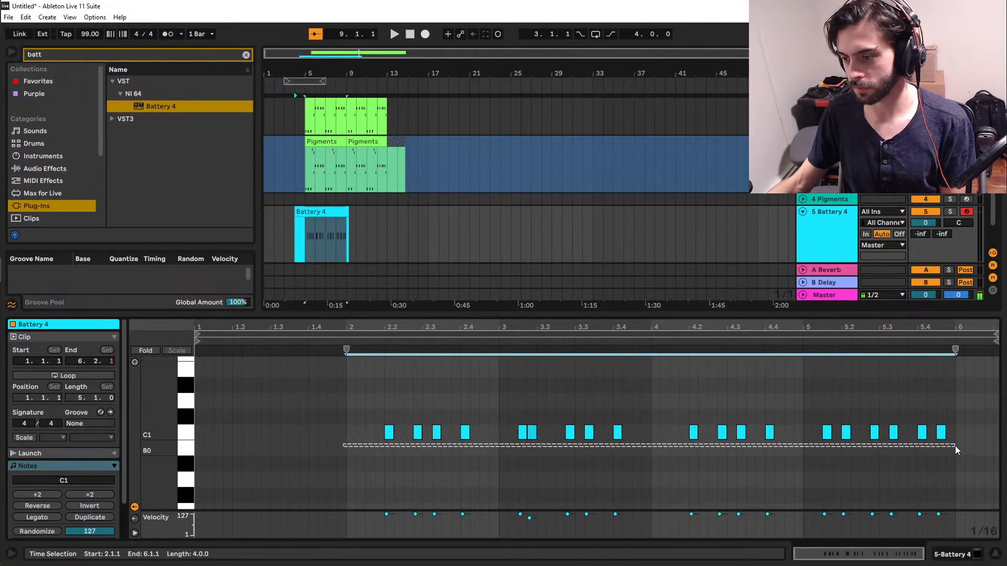
pyautogui.click(384, 459)
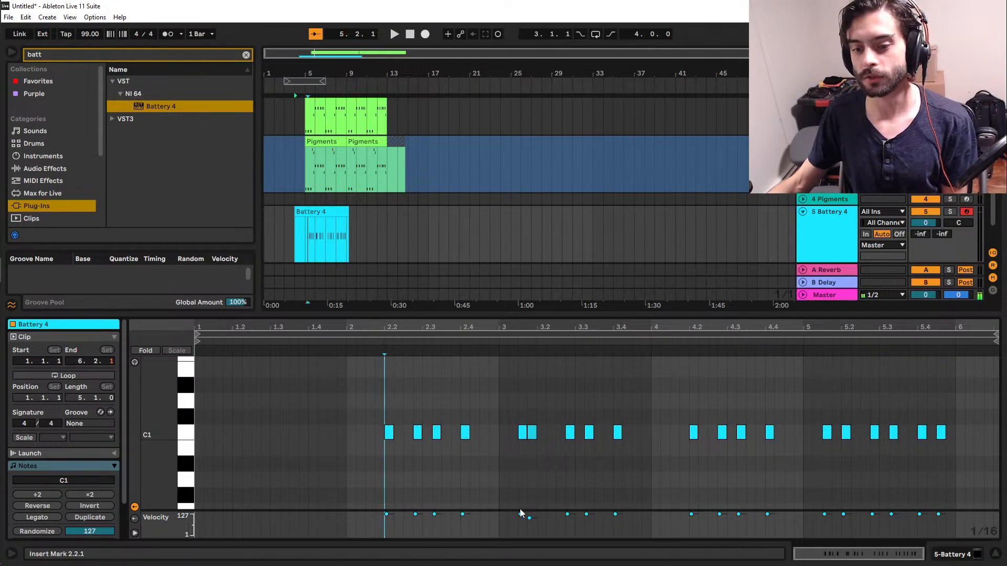
pyautogui.moveTo(529, 518); pyautogui.dragTo(529, 523)
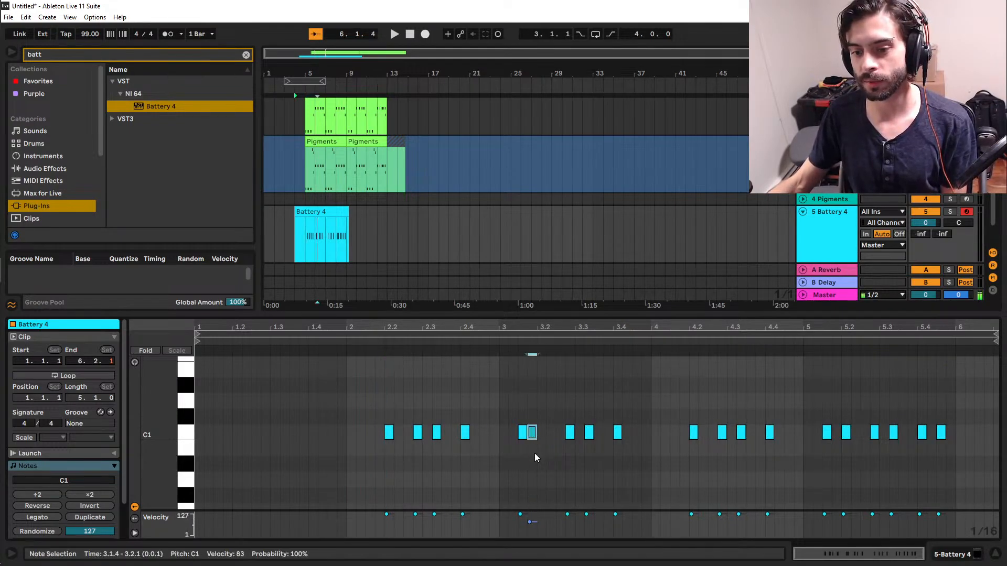
pyautogui.click(520, 514)
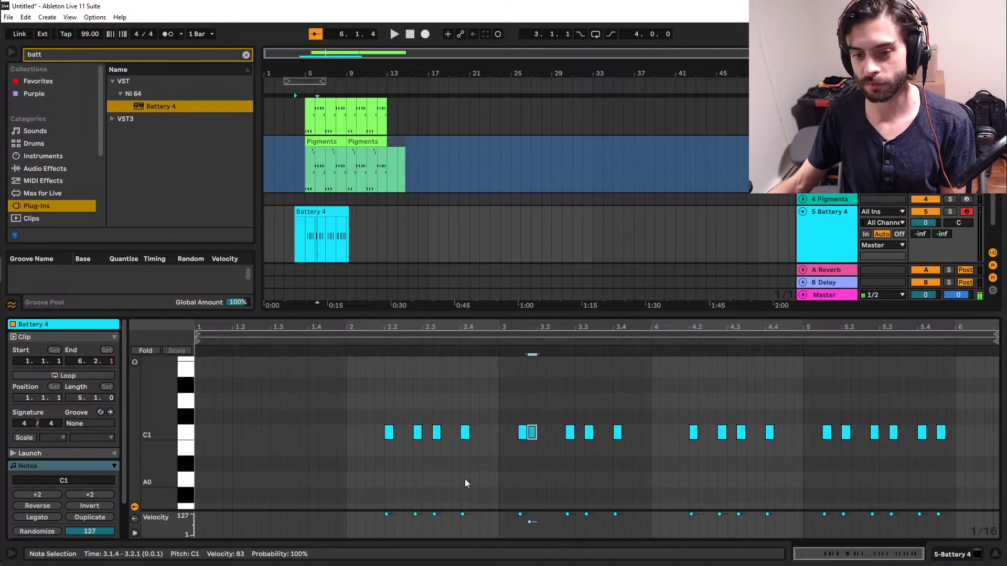
pyautogui.click(346, 477)
pyautogui.press('space')
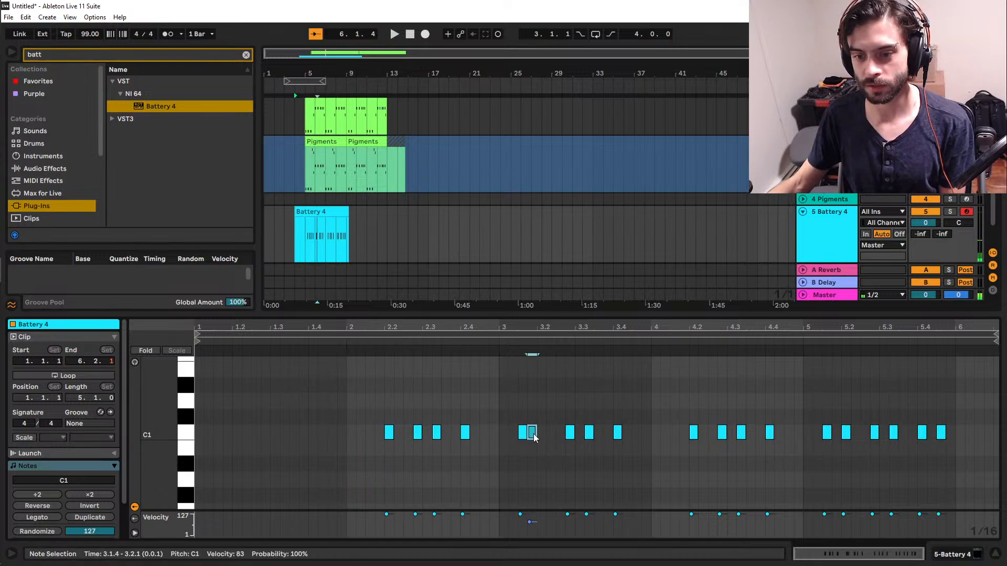
# Copy the softened clap from 3.1.4 over the clap at 2.3.2 and listen to the pattern.
pyautogui.moveTo(532, 436); pyautogui.dragTo(440, 435)
pyautogui.click(342, 455)
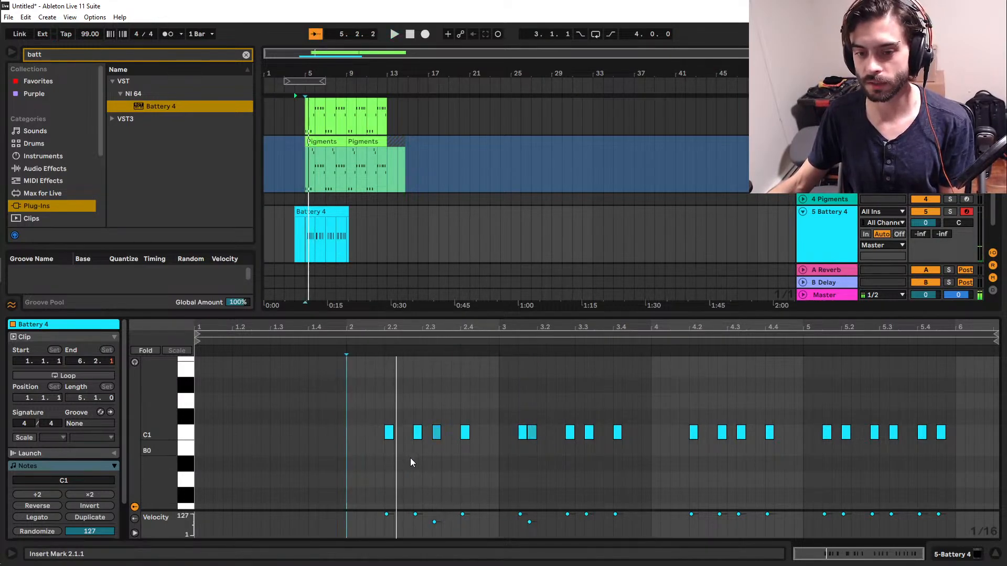
pyautogui.click(362, 464)
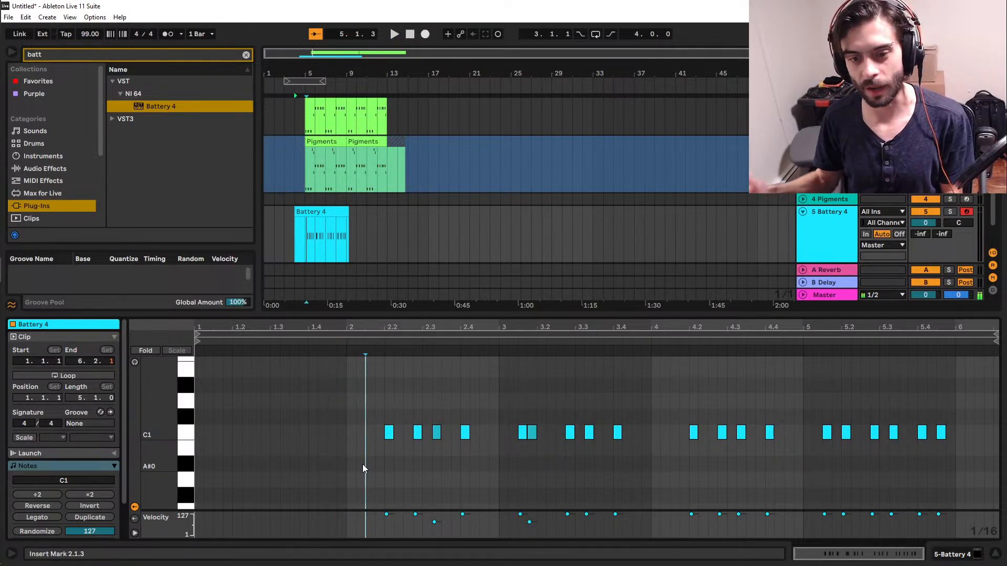
pyautogui.press('space')
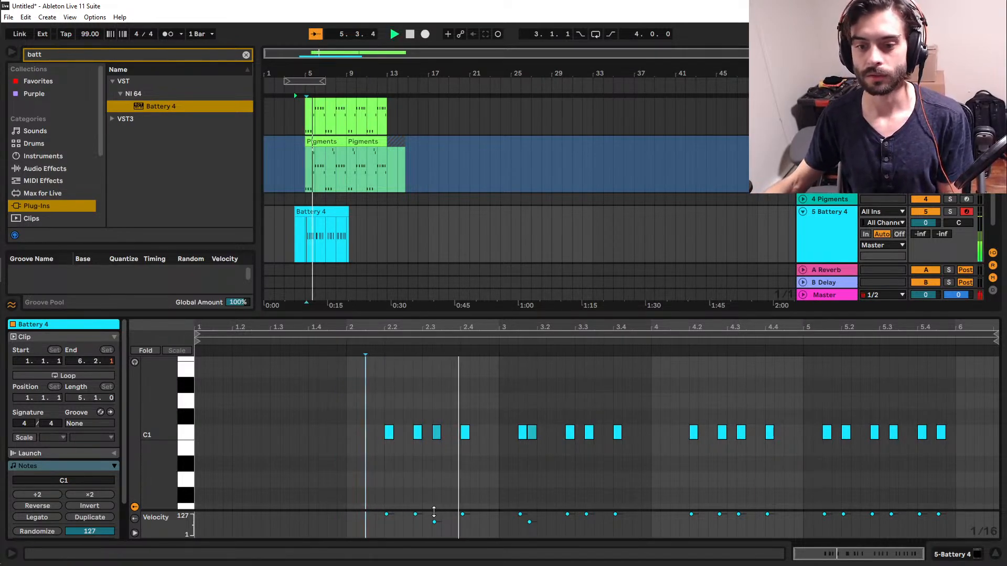
pyautogui.click(499, 461)
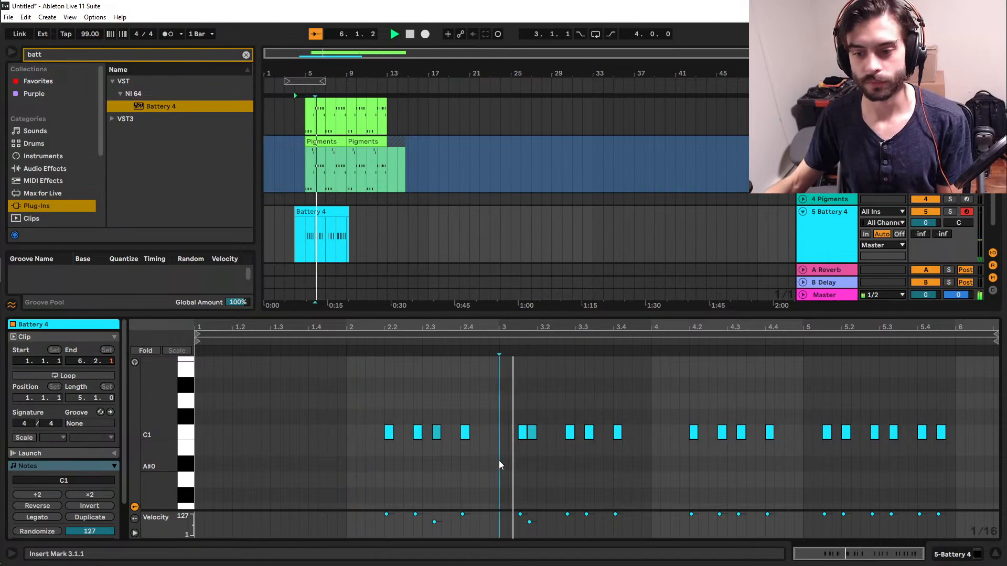
pyautogui.press('space')
# Try the softened clap over the note at 3.2.4, play it from bar 3, and undo the copy.
pyautogui.moveTo(531, 436); pyautogui.dragTo(568, 437)
pyautogui.click(500, 466)
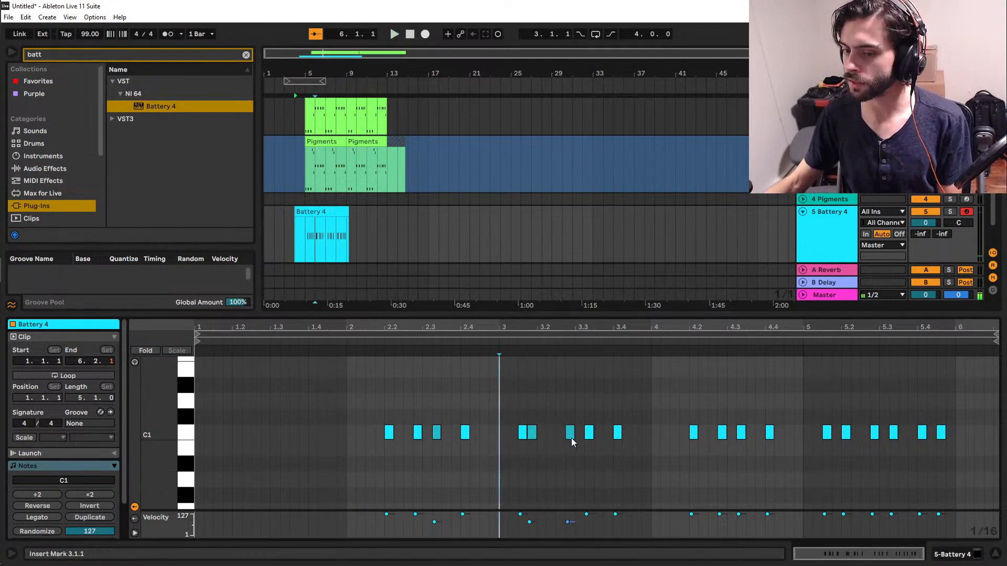
pyautogui.press('space')
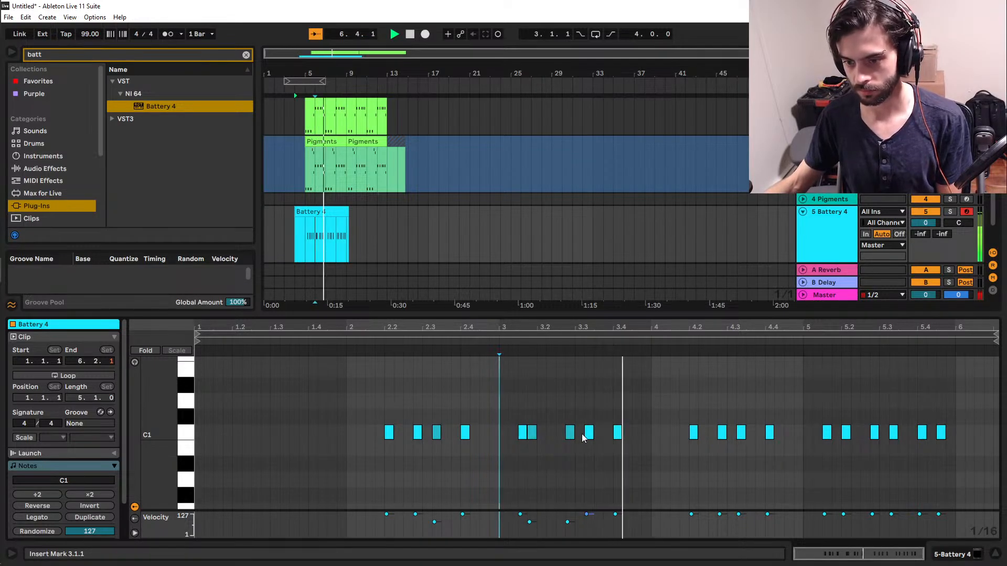
pyautogui.click(568, 433)
pyautogui.hotkey('ctrl', 'z')
# Copy the softened clap from 3.1.4 over the clap at 3.3.2 and play from bar 3.
pyautogui.moveTo(534, 436); pyautogui.dragTo(591, 442)
pyautogui.click(503, 452)
pyautogui.press('space')
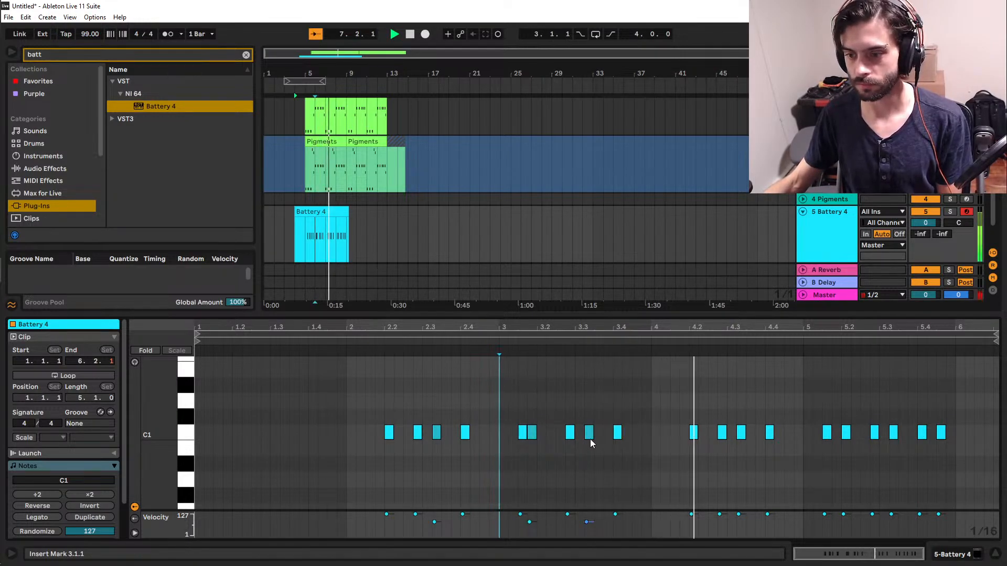
pyautogui.press('space')
# Copy the softened clap over the clap at 4.3.2 and play the pattern from 4.1.4.
pyautogui.moveTo(590, 436); pyautogui.dragTo(744, 443)
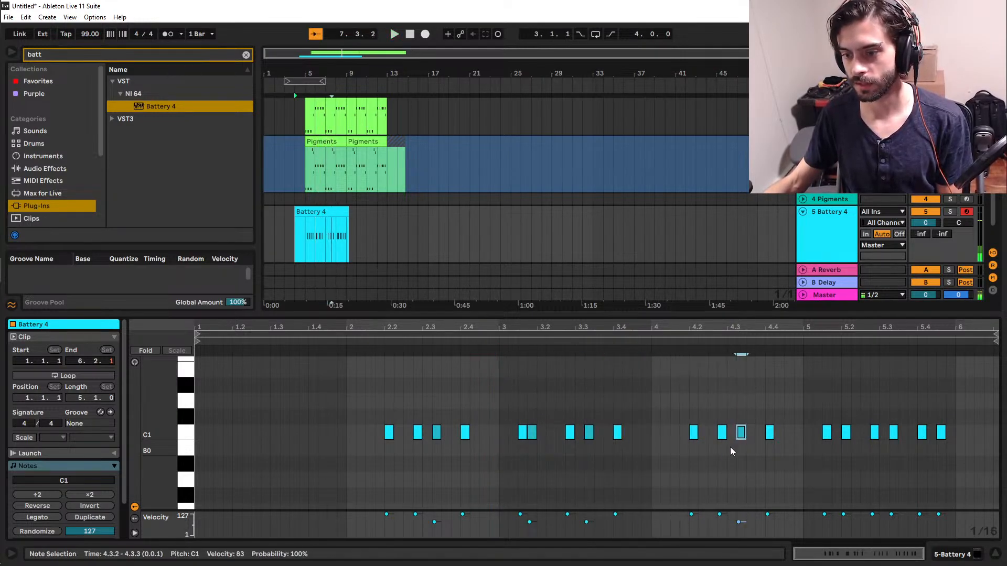
pyautogui.click(676, 471)
pyautogui.press('space')
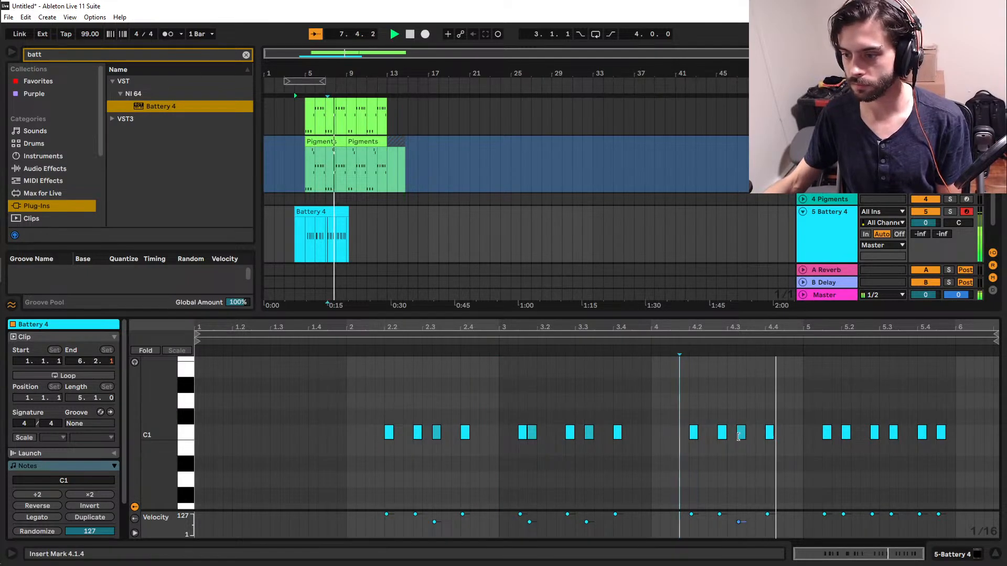
pyautogui.press('space')
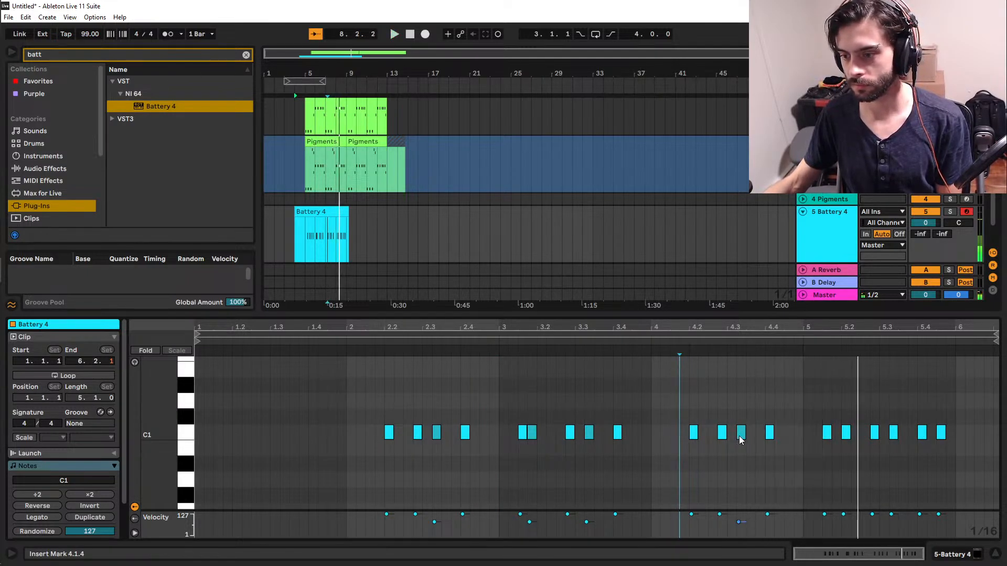
# Copy the softened clap to 5.1.4, delete the clap at 5.2.1, and play from 5.1.2.
pyautogui.moveTo(739, 437); pyautogui.dragTo(837, 436)
pyautogui.doubleClick(844, 436)
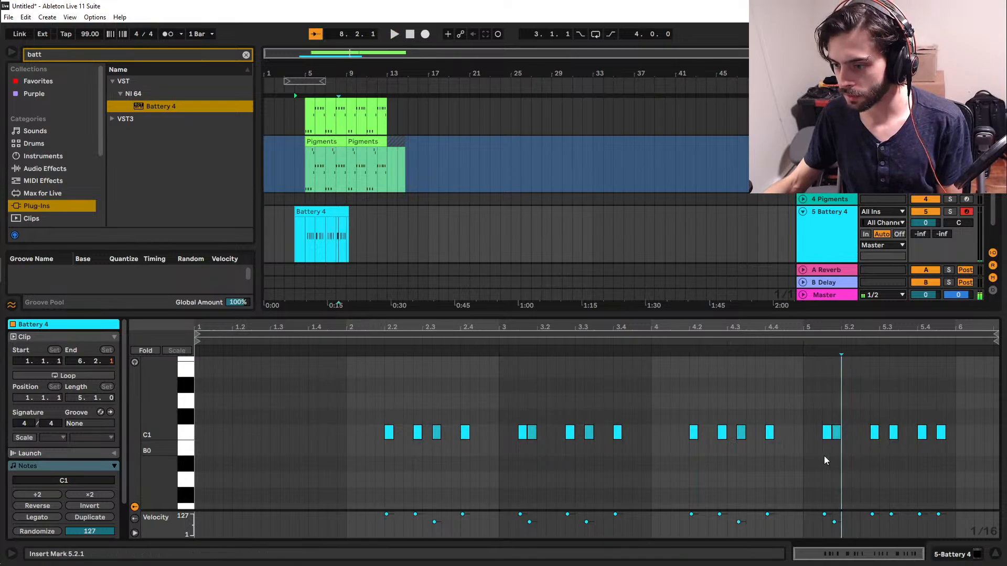
pyautogui.click(812, 465)
pyautogui.press('space')
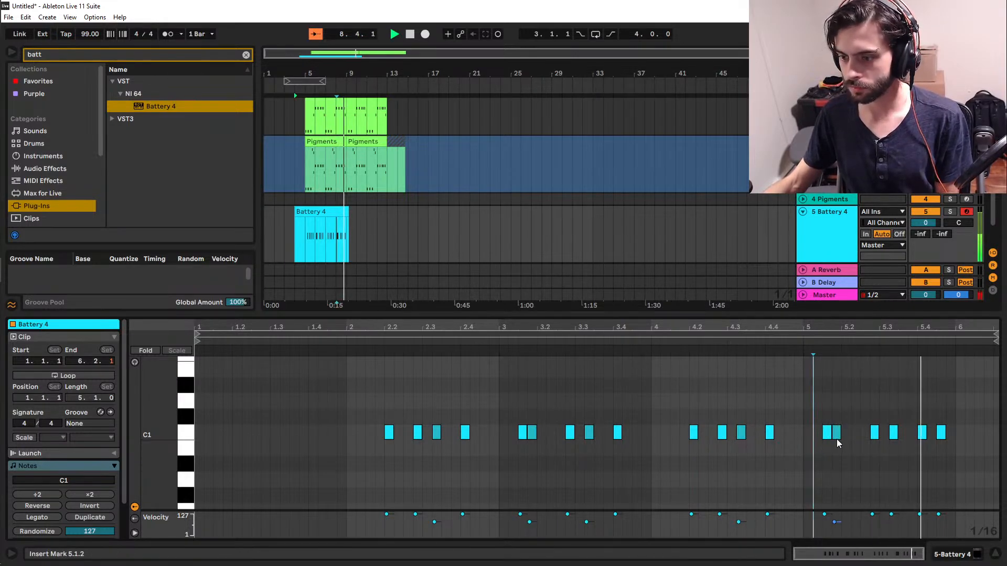
pyautogui.press('space')
# Copy the softened clap over the claps at 5.3.2 and 5.4.3, and play the clip from bar 2.
pyautogui.moveTo(836, 438); pyautogui.dragTo(944, 435)
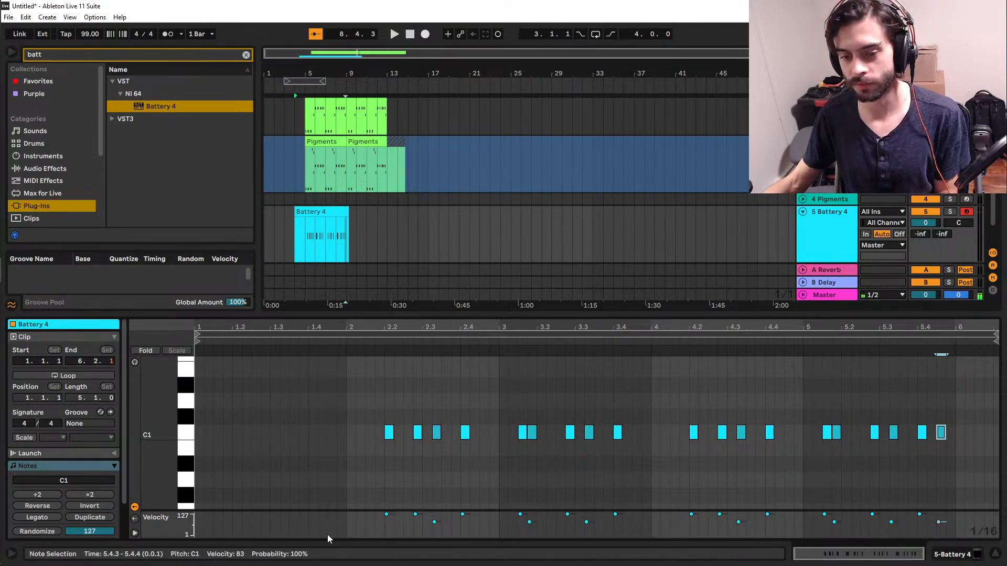
pyautogui.click(372, 486)
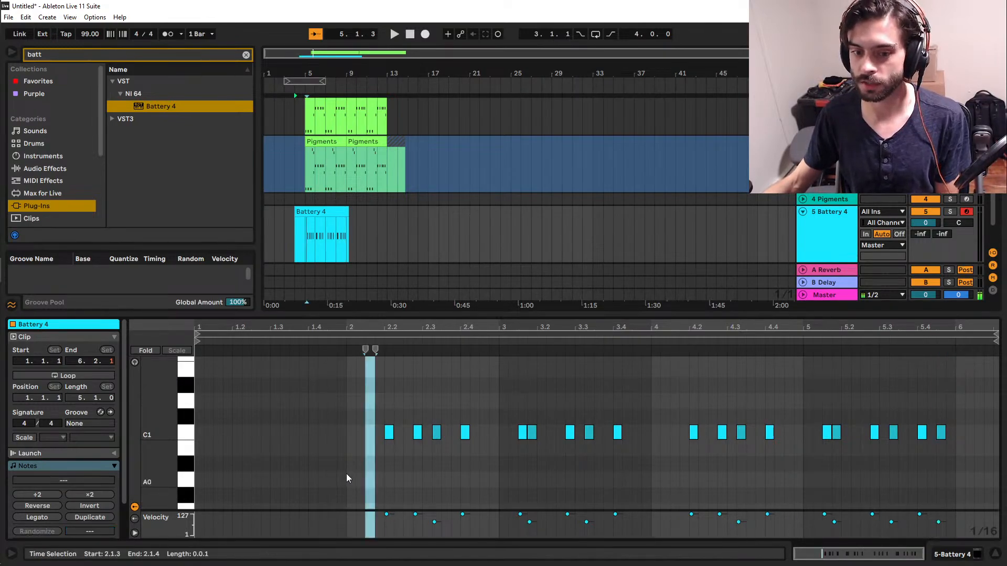
pyautogui.click(346, 473)
pyautogui.press('space')
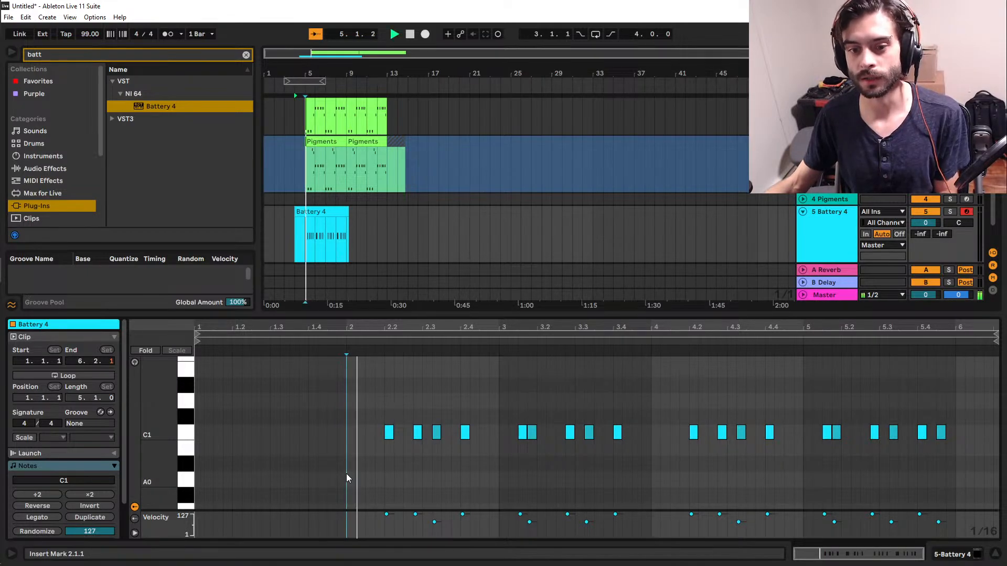
# Trim the Battery 4 clip in the arrangement to bars 5 through 9 by deleting the excess at both ends.
pyautogui.click(331, 315)
pyautogui.moveTo(303, 334); pyautogui.dragTo(272, 316)
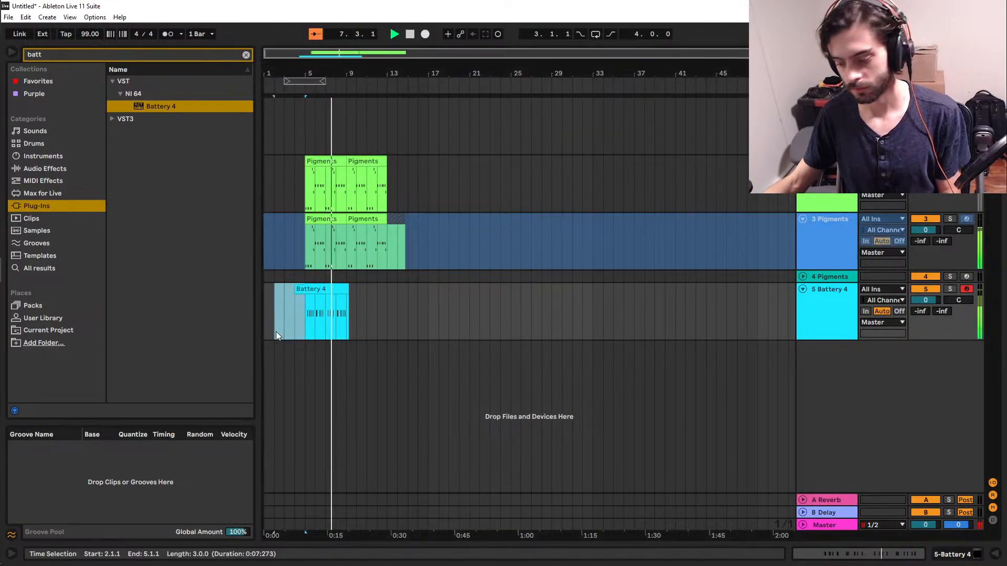
pyautogui.press('space')
pyautogui.press('Delete')
pyautogui.moveTo(446, 311); pyautogui.dragTo(348, 313)
pyautogui.press('Delete')
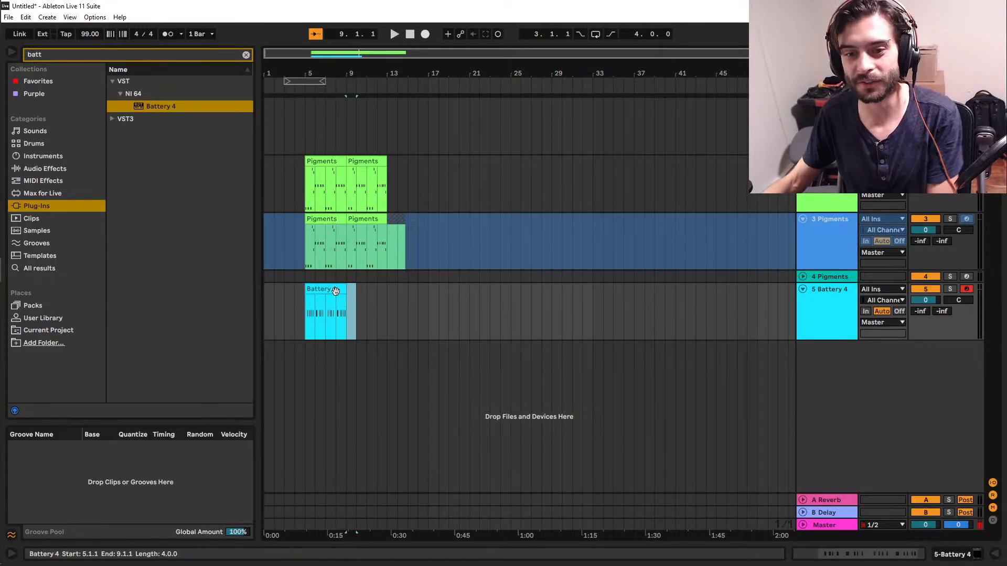
# Duplicate the four-bar Battery 4 clip to bar 9 and place the insert marker at bar 5.
pyautogui.click(335, 291)
pyautogui.hotkey('ctrl', 'd')
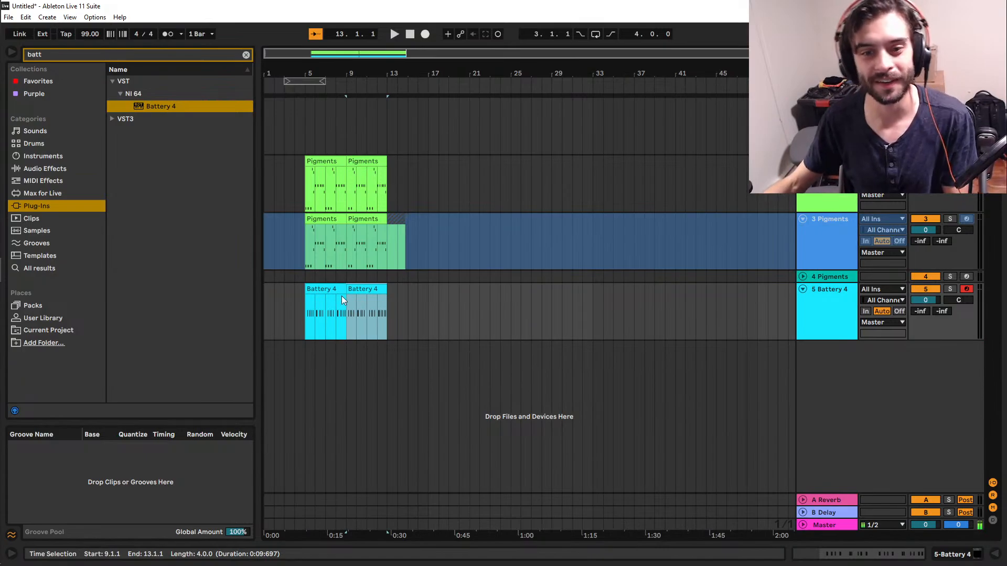
pyautogui.click(306, 314)
# Add another Battery 4 instrument on a new track below the clap track.
pyautogui.moveTo(30, 246)
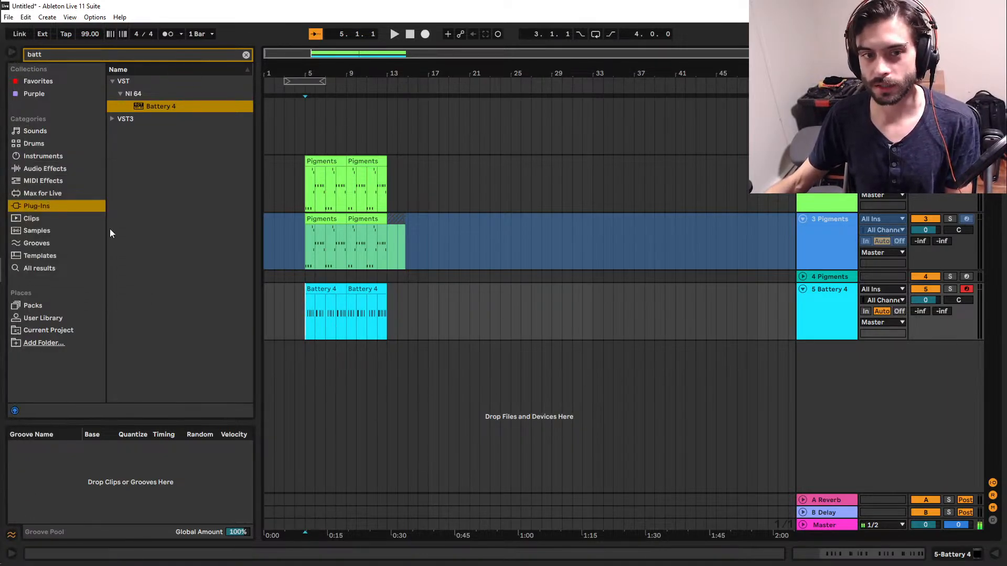
pyautogui.moveTo(163, 108); pyautogui.dragTo(381, 420)
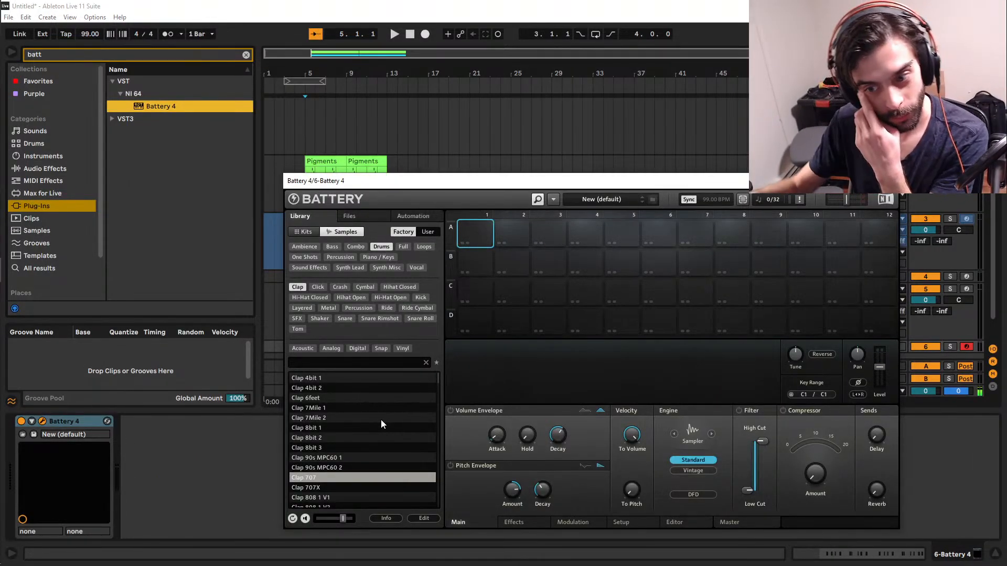
pyautogui.click(517, 523)
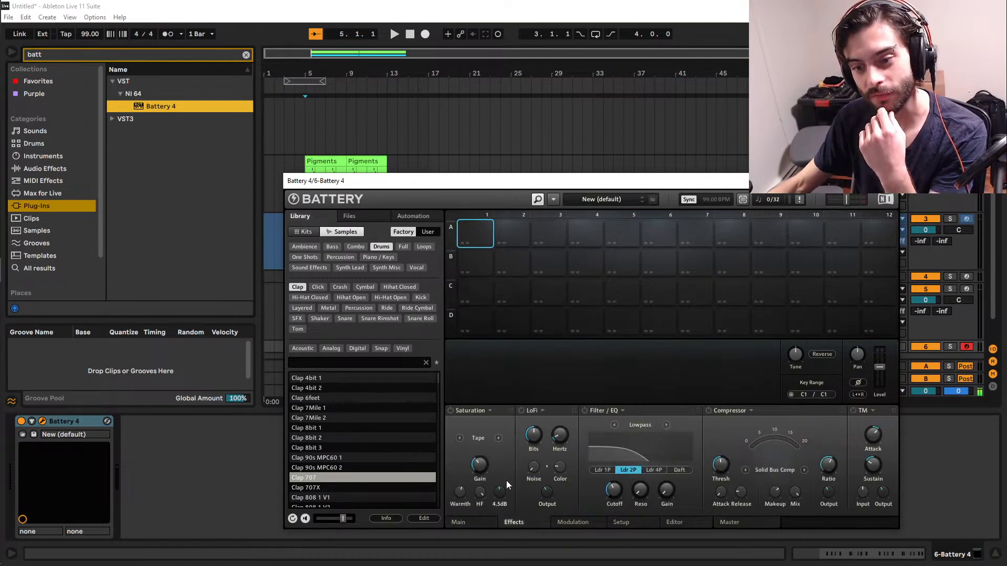
pyautogui.click(456, 523)
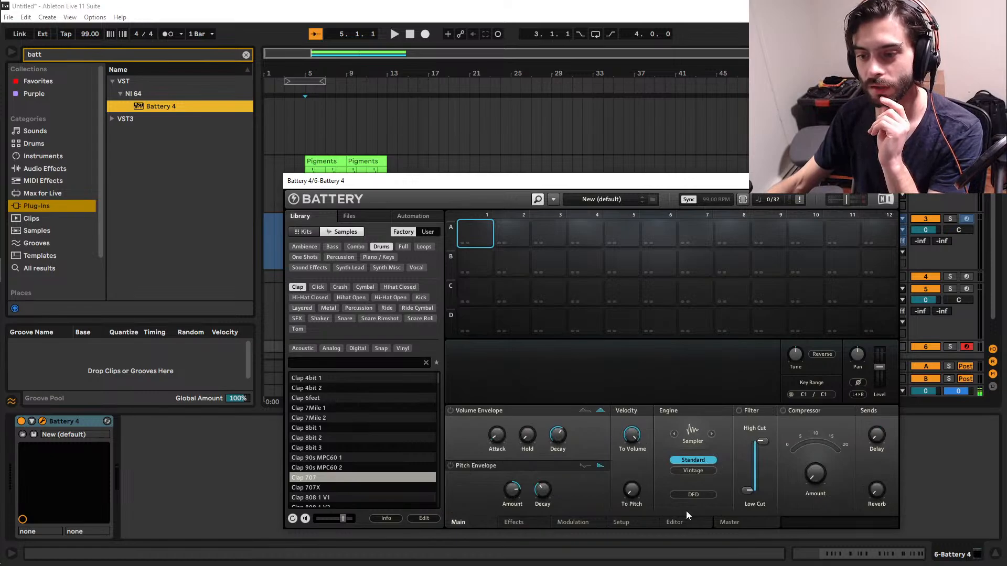
pyautogui.click(699, 459)
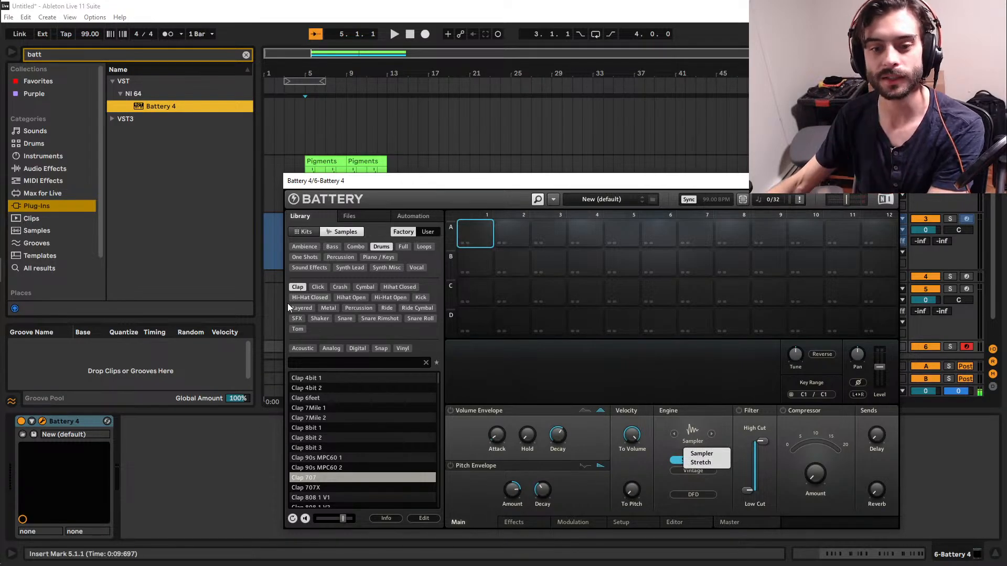
pyautogui.scroll(-2, 358, 462)
pyautogui.scroll(2, 359, 466)
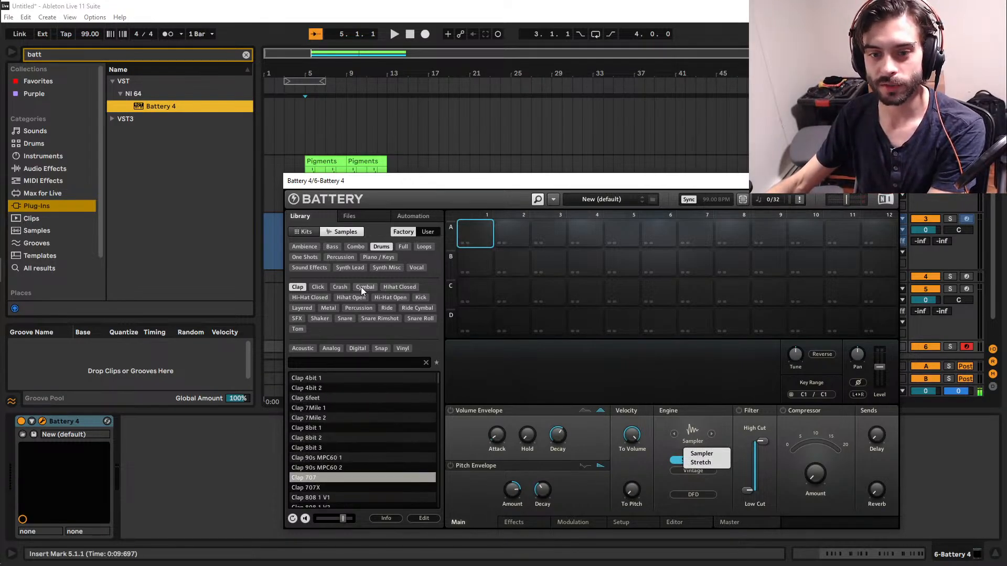
# Filter the drum samples to kicks and audition several in cell A1, ending with Kick 4Life 1.
pyautogui.click(415, 298)
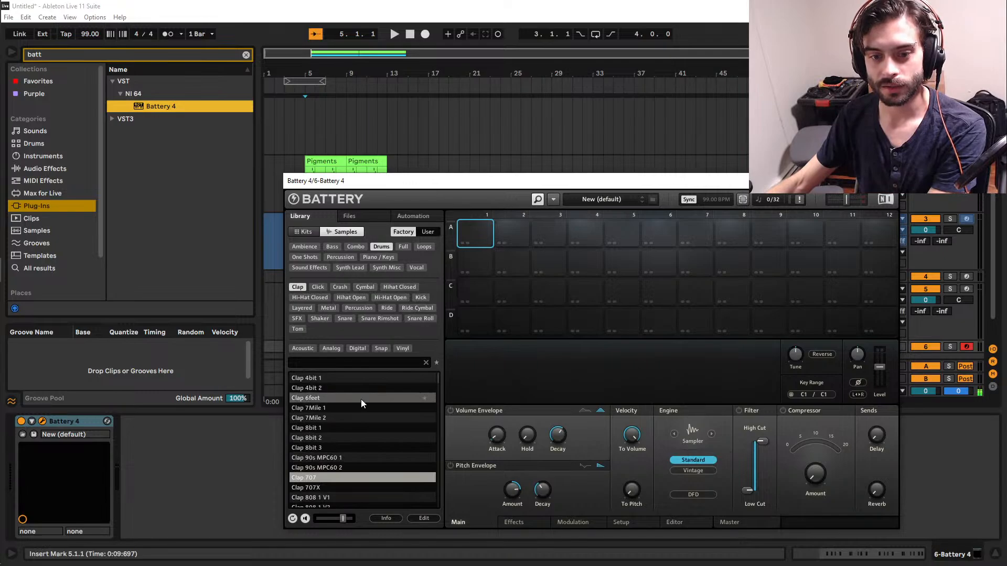
pyautogui.doubleClick(360, 399)
pyautogui.click(422, 299)
pyautogui.doubleClick(370, 398)
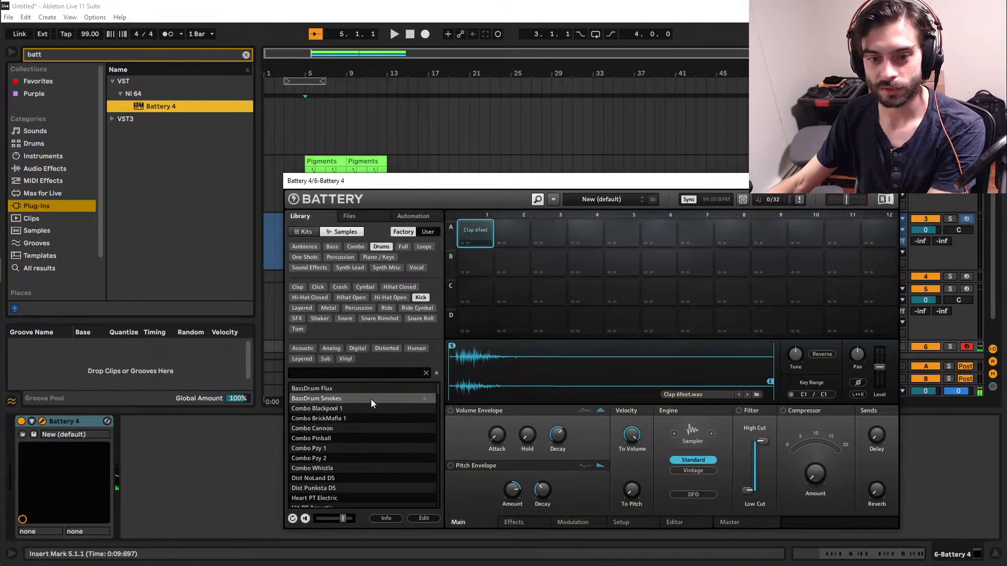
pyautogui.doubleClick(365, 419)
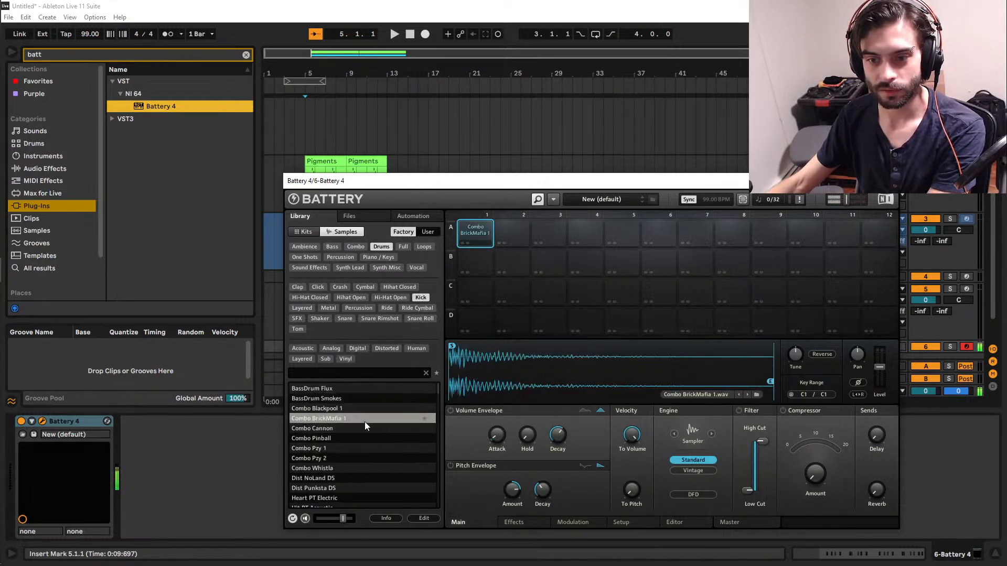
pyautogui.doubleClick(362, 430)
pyautogui.doubleClick(359, 437)
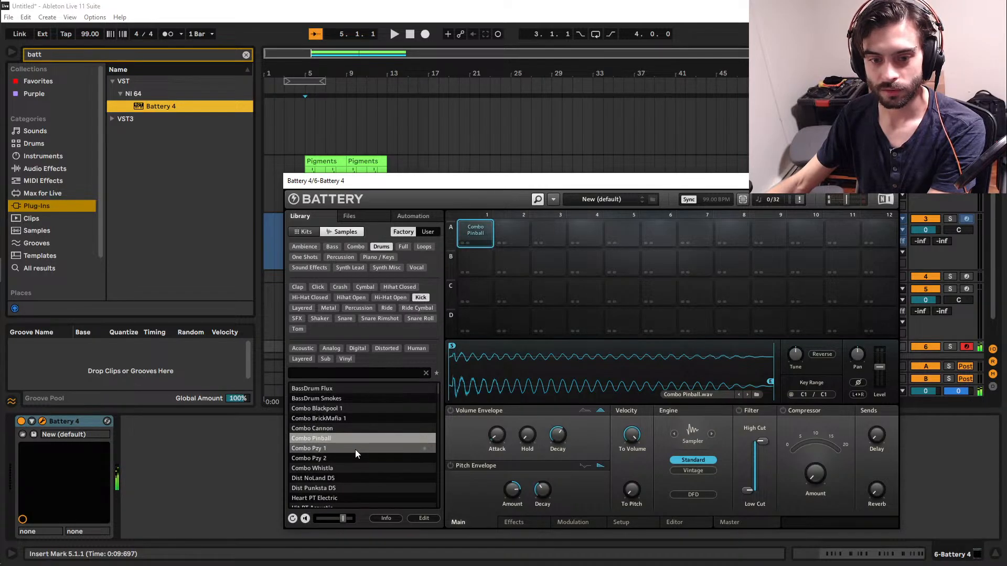
pyautogui.doubleClick(354, 448)
pyautogui.doubleClick(350, 476)
pyautogui.scroll(-4, 350, 478)
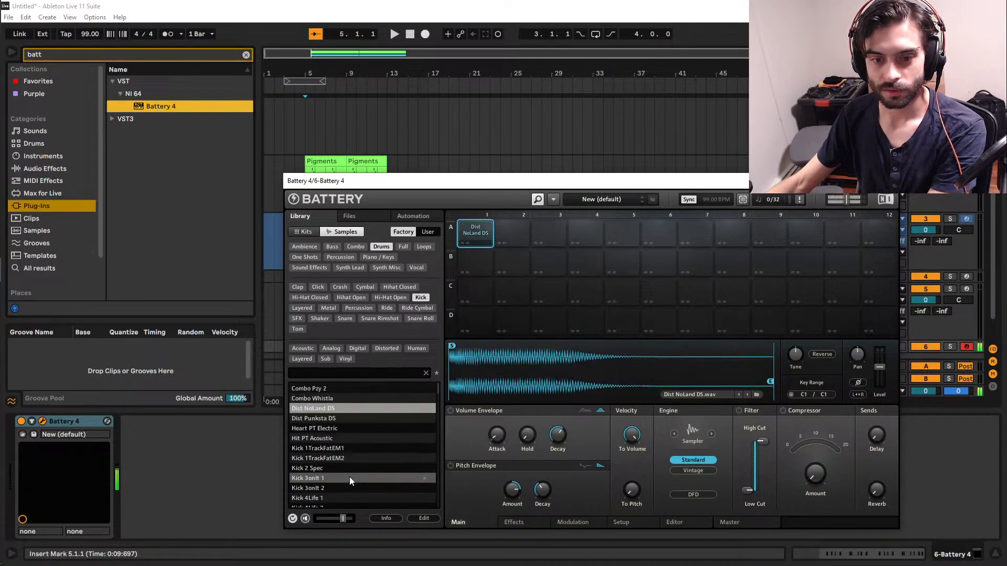
pyautogui.doubleClick(344, 489)
pyautogui.scroll(-1, 344, 489)
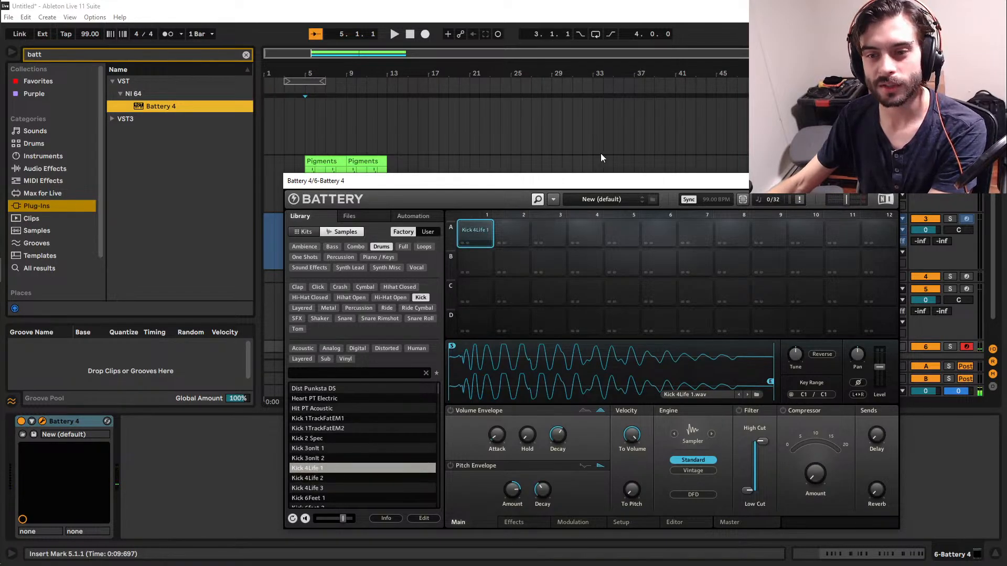
pyautogui.click(475, 233)
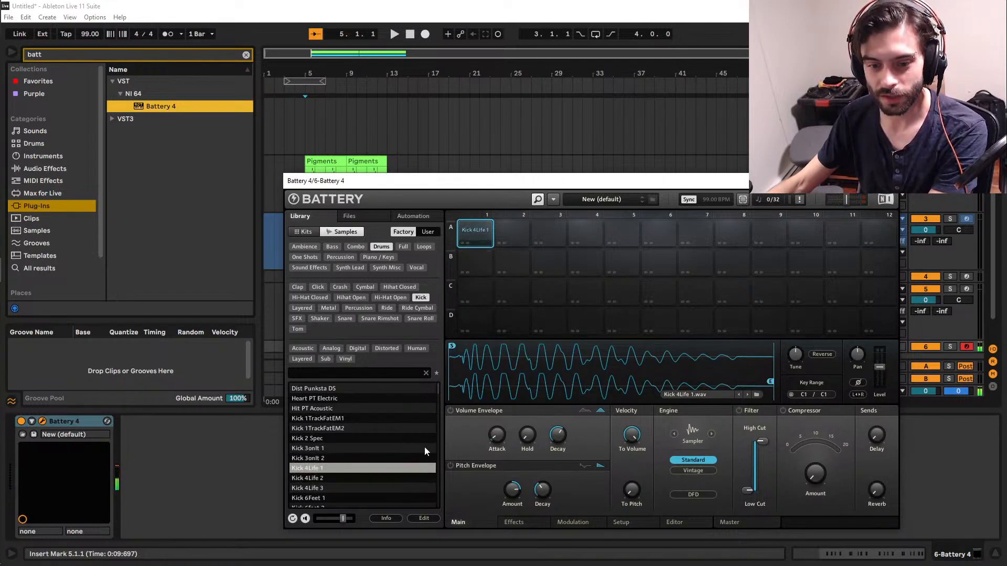
# Compare Kick 4Life 2 and Kick 4Life 3 in cell A1, and reload Kick 4Life 1.
pyautogui.doubleClick(329, 477)
pyautogui.doubleClick(328, 488)
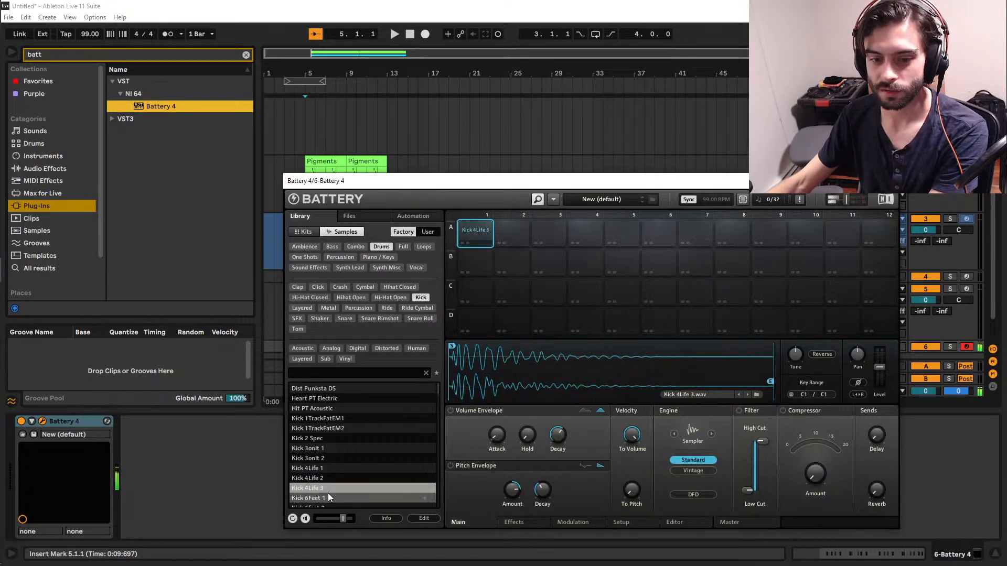
pyautogui.doubleClick(322, 479)
pyautogui.doubleClick(320, 469)
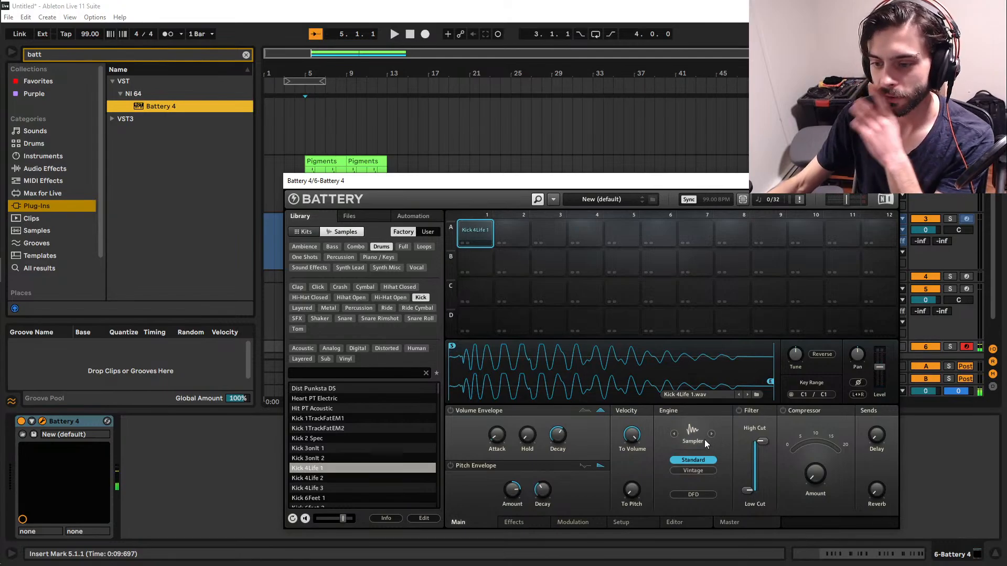
# Switch the kick's engine from Sampler to Stretch, try its Pro mode and return to Standard.
pyautogui.click(691, 438)
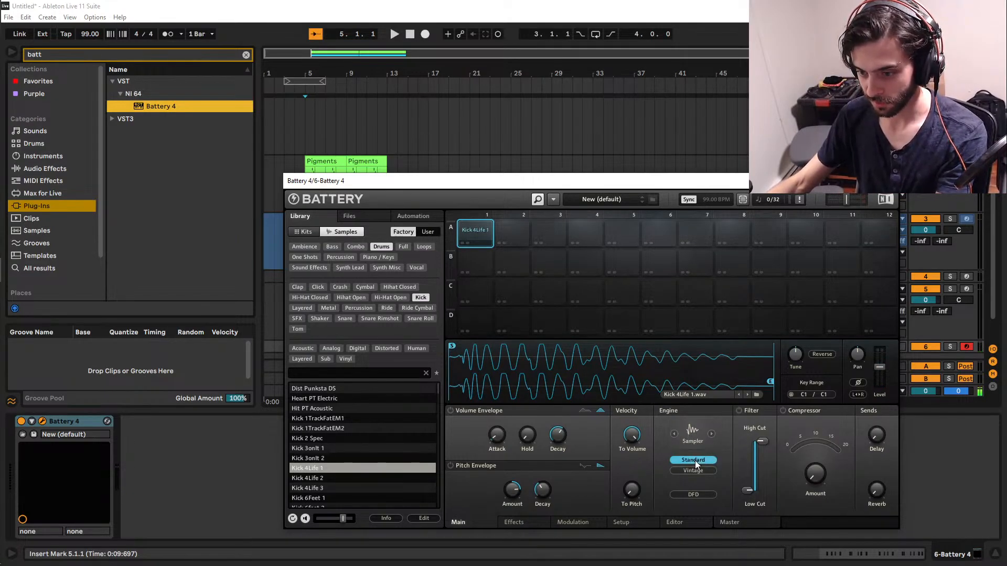
pyautogui.click(702, 462)
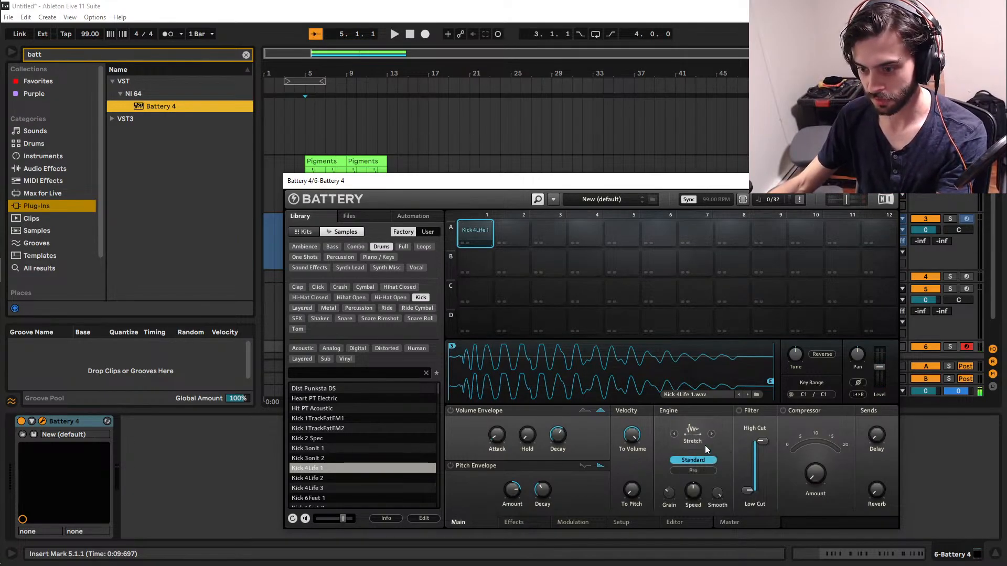
pyautogui.click(699, 472)
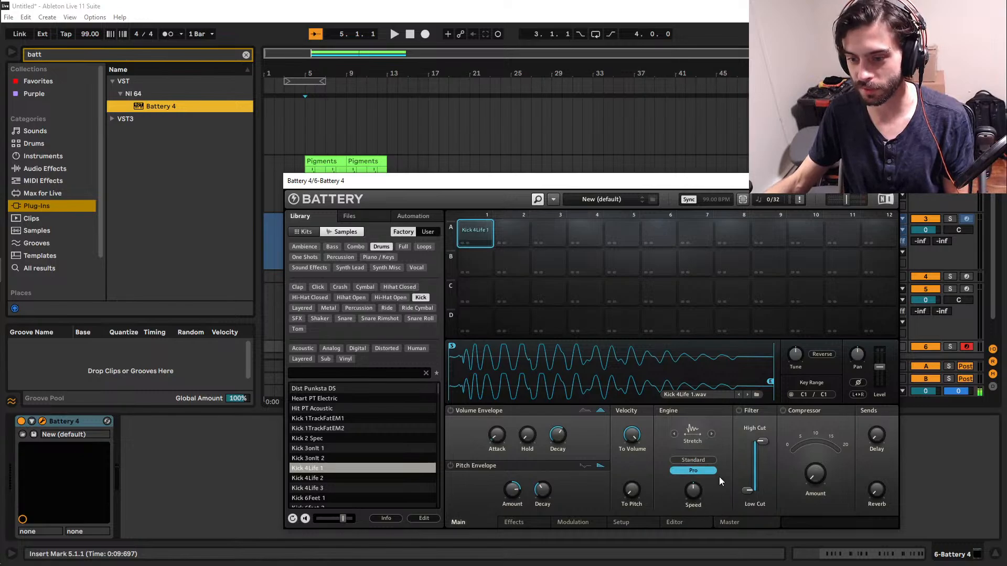
pyautogui.click(697, 462)
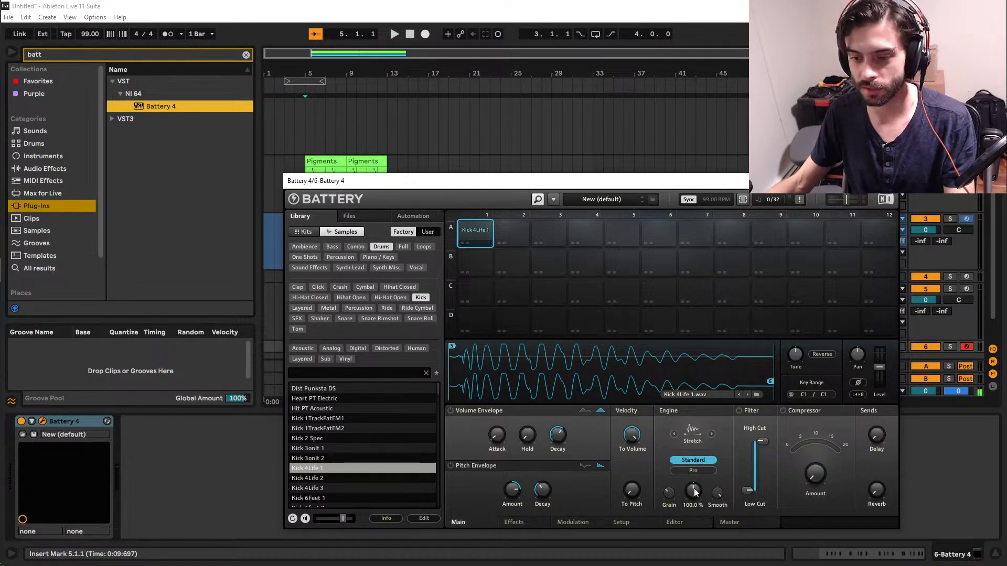
# Try different Speed amounts on the kick's Stretch engine, and reset Speed to its default.
pyautogui.moveTo(693, 492); pyautogui.dragTo(693, 545)
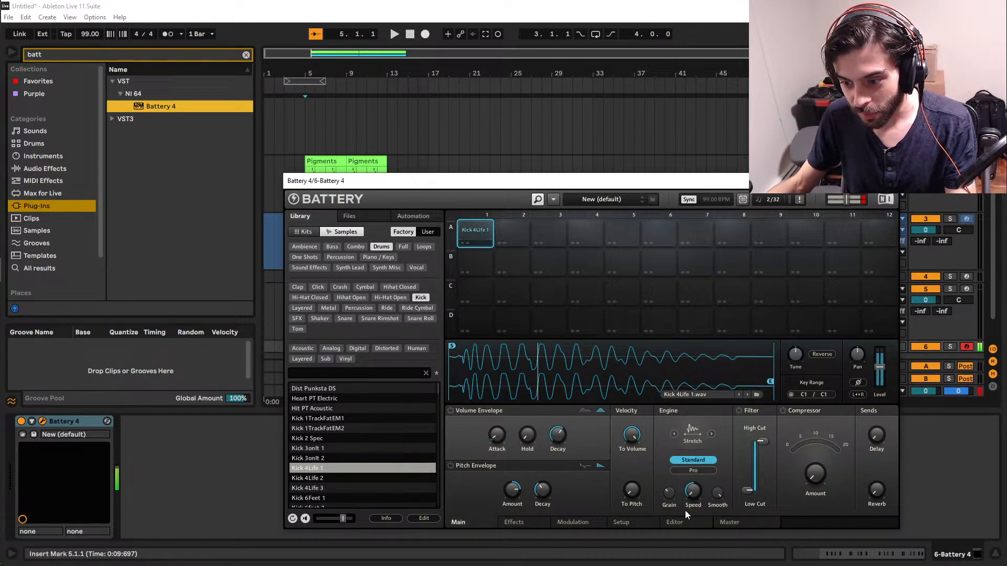
pyautogui.moveTo(694, 492)
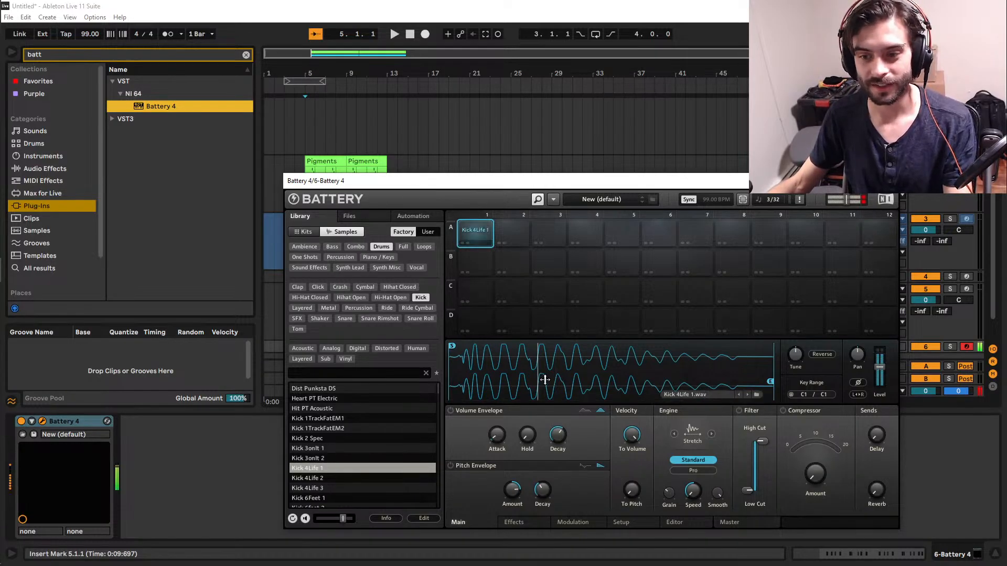
pyautogui.moveTo(695, 494)
pyautogui.mouseDown()
pyautogui.moveTo(695, 476)
pyautogui.moveTo(695, 499)
pyautogui.moveTo(693, 489)
pyautogui.mouseUp()
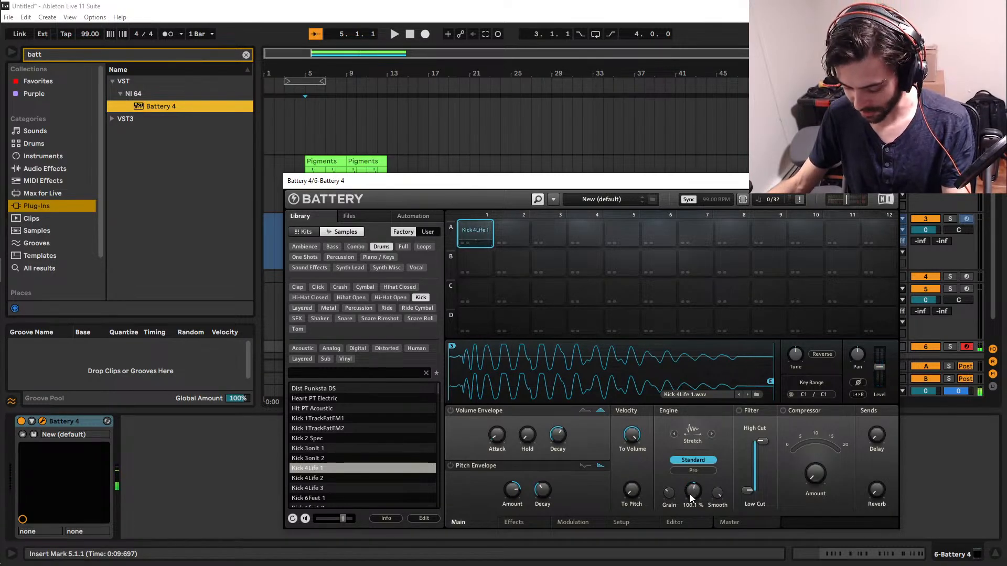
pyautogui.doubleClick(690, 494)
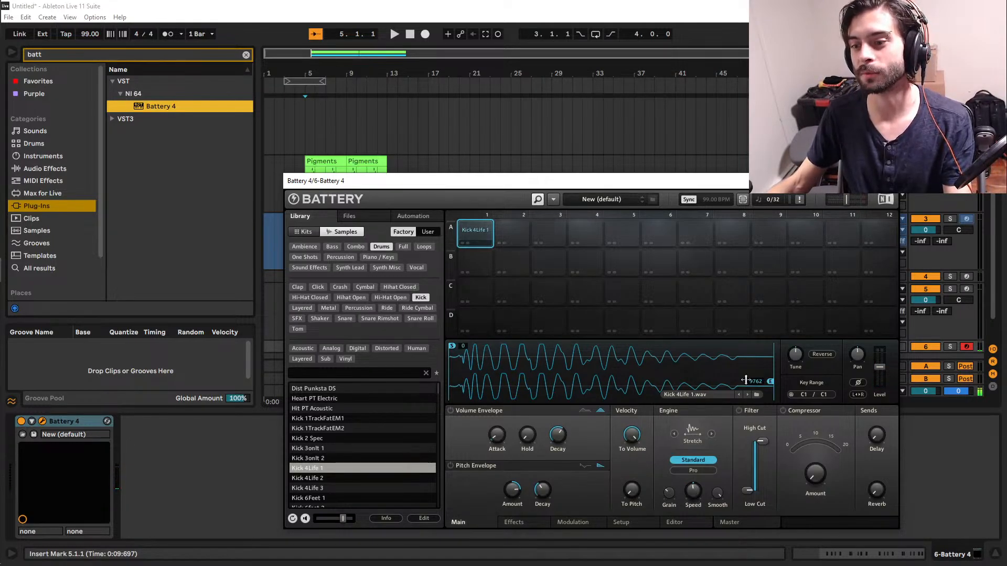
pyautogui.moveTo(691, 495); pyautogui.dragTo(693, 516)
pyautogui.doubleClick(693, 490)
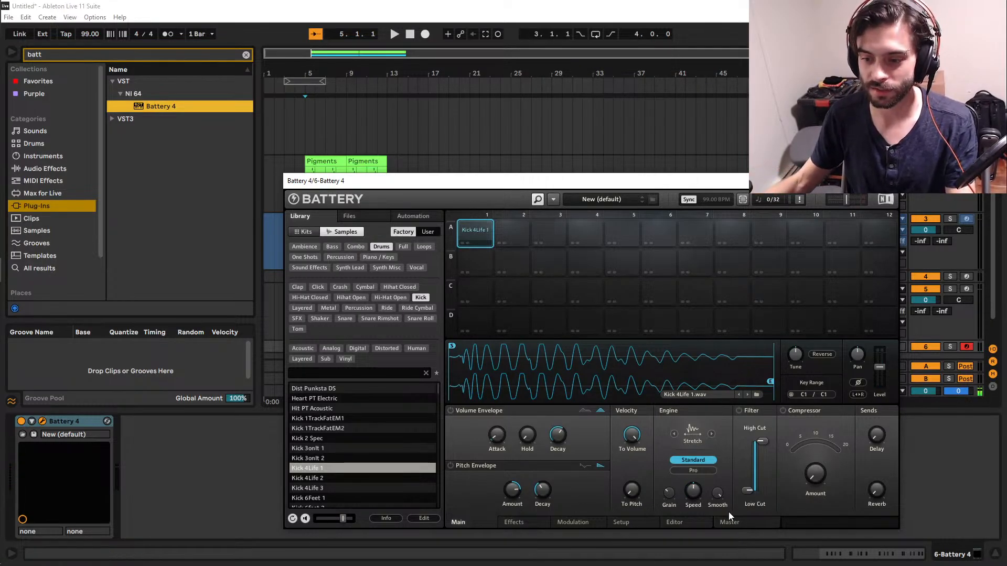
# Set the kick's Stretch speed to about 110%, comparing the Standard and Pro modes and keeping Standard.
pyautogui.moveTo(694, 490)
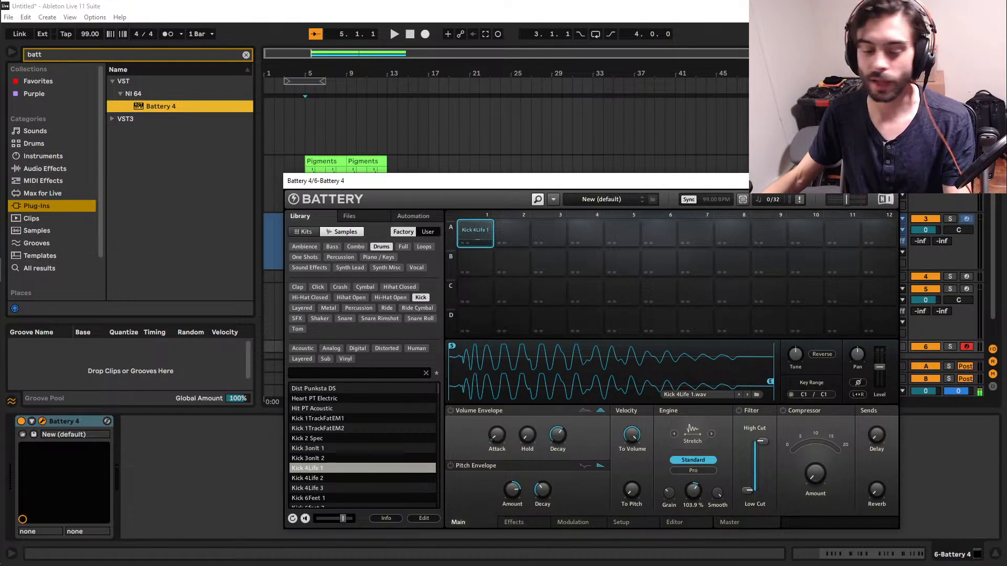
pyautogui.moveTo(693, 491); pyautogui.dragTo(693, 482)
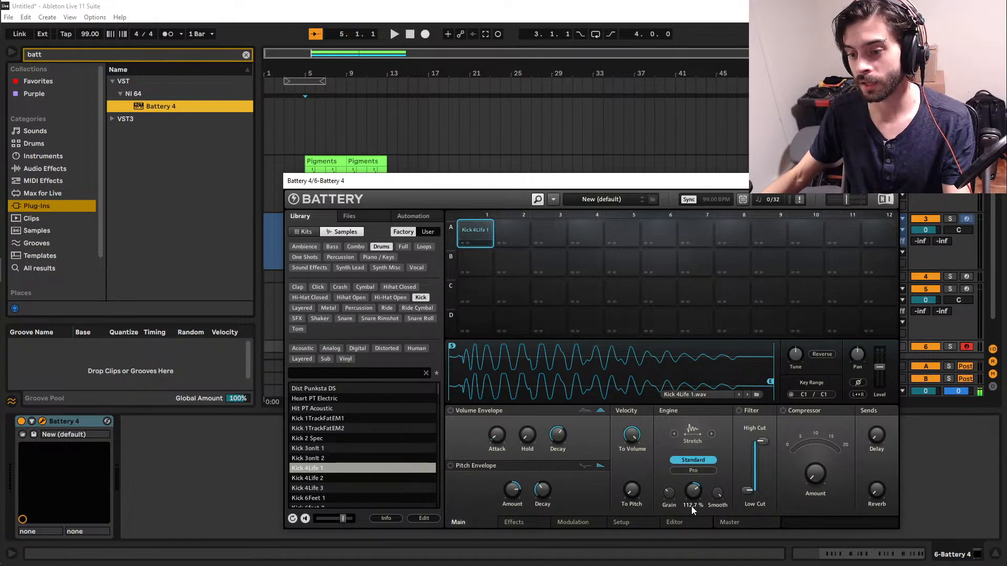
pyautogui.click(689, 470)
pyautogui.moveTo(693, 491)
pyautogui.moveTo(693, 491); pyautogui.dragTo(693, 493)
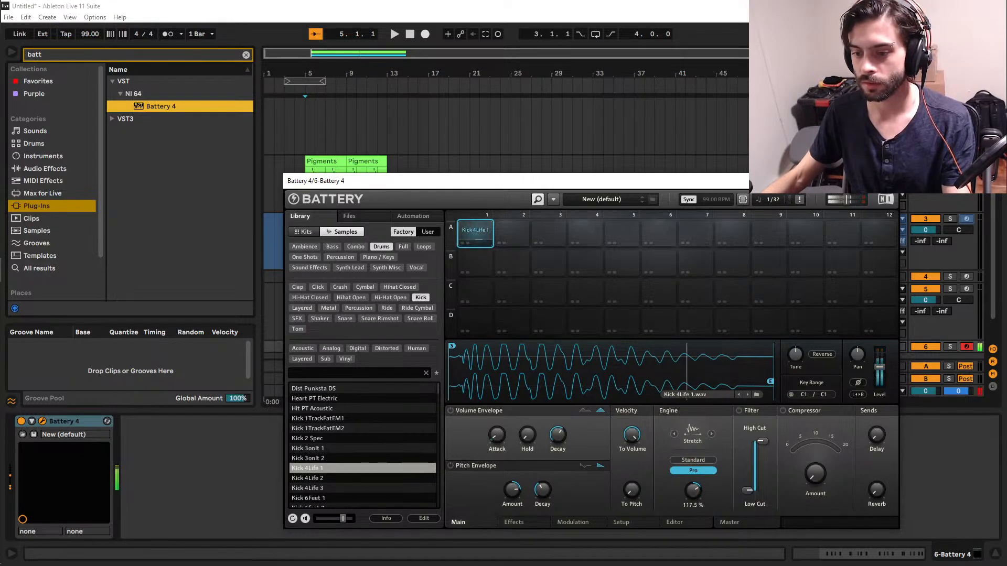
pyautogui.click(696, 461)
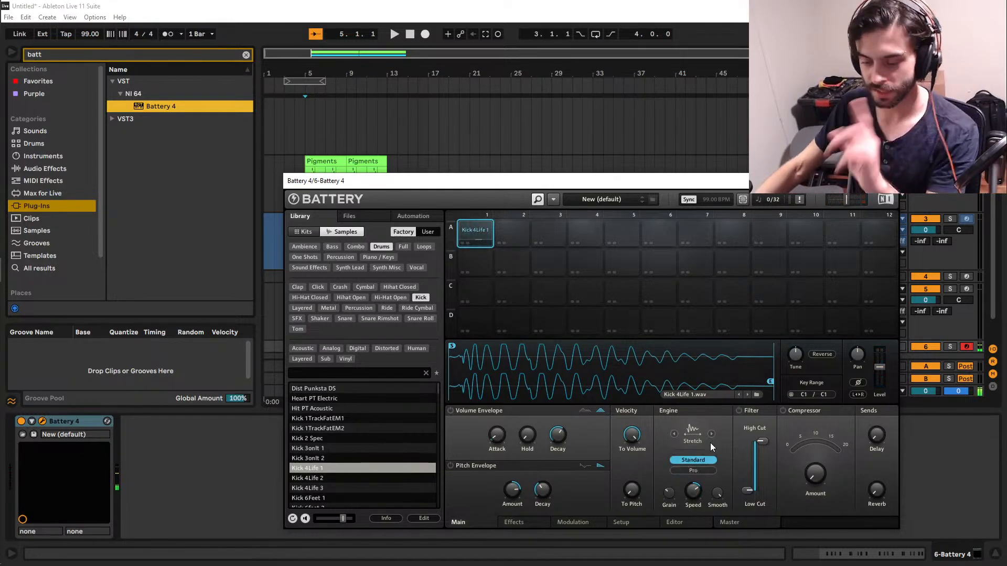
pyautogui.click(703, 471)
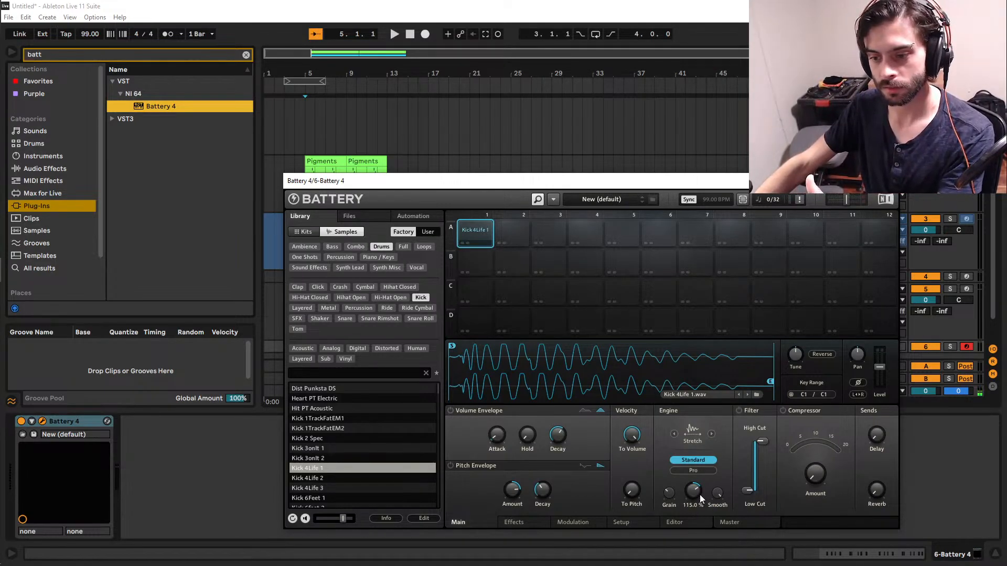
pyautogui.moveTo(700, 495); pyautogui.dragTo(699, 504)
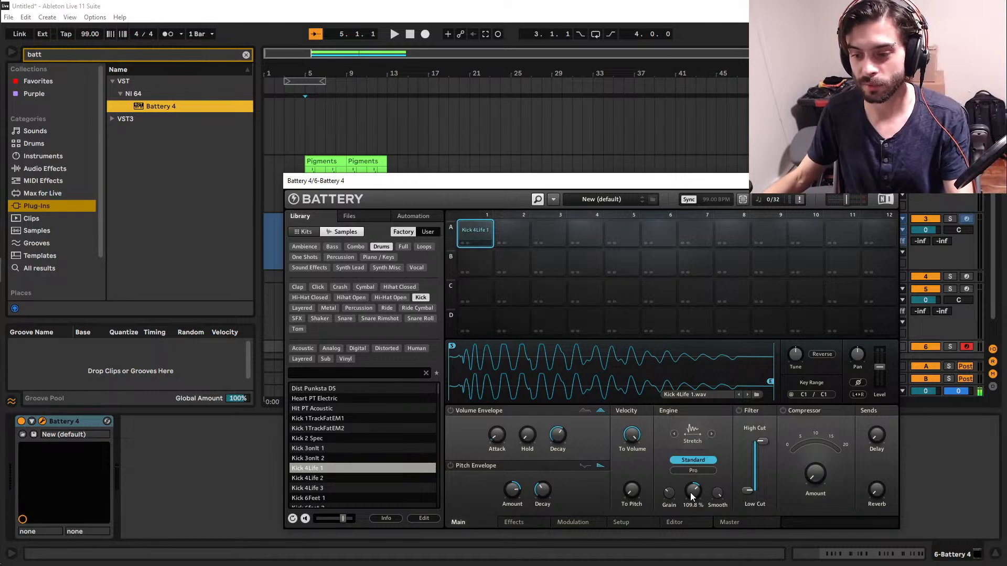
# Adjust the Stretch engine's Grain for the kick, trying values of 100 ms, 34 ms and about 6 ms.
pyautogui.moveTo(668, 495); pyautogui.dragTo(668, 462)
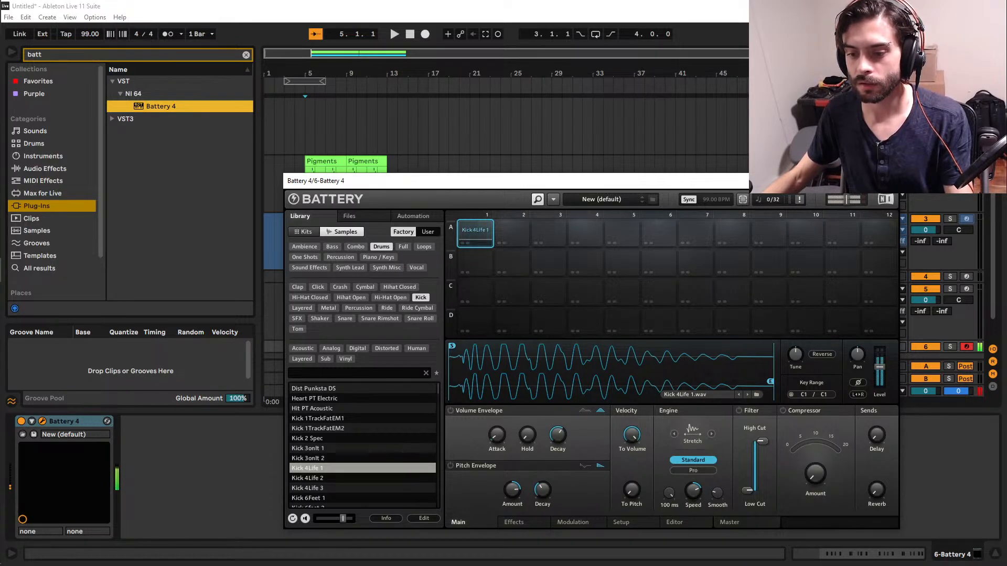
pyautogui.moveTo(670, 492); pyautogui.dragTo(670, 498)
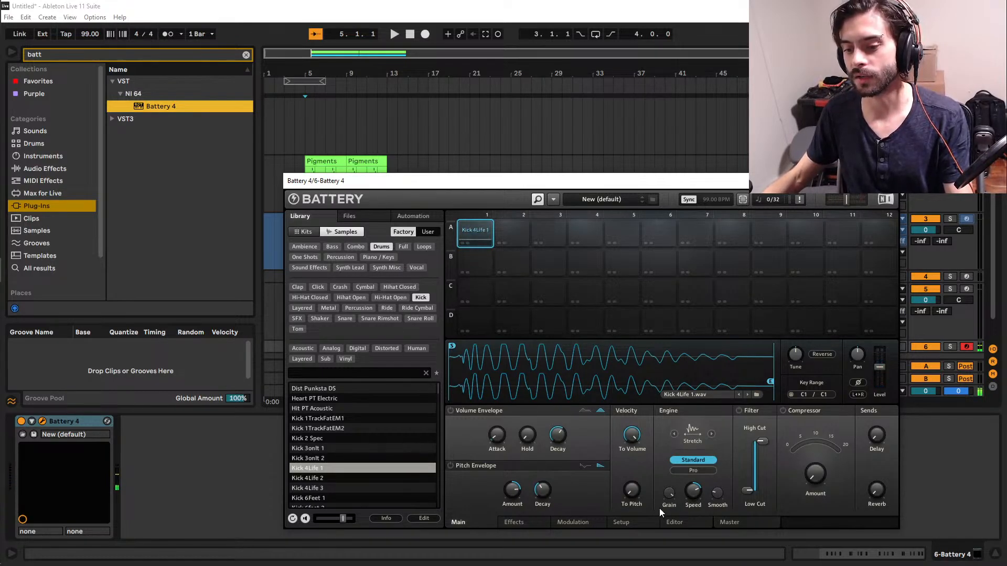
pyautogui.moveTo(668, 496)
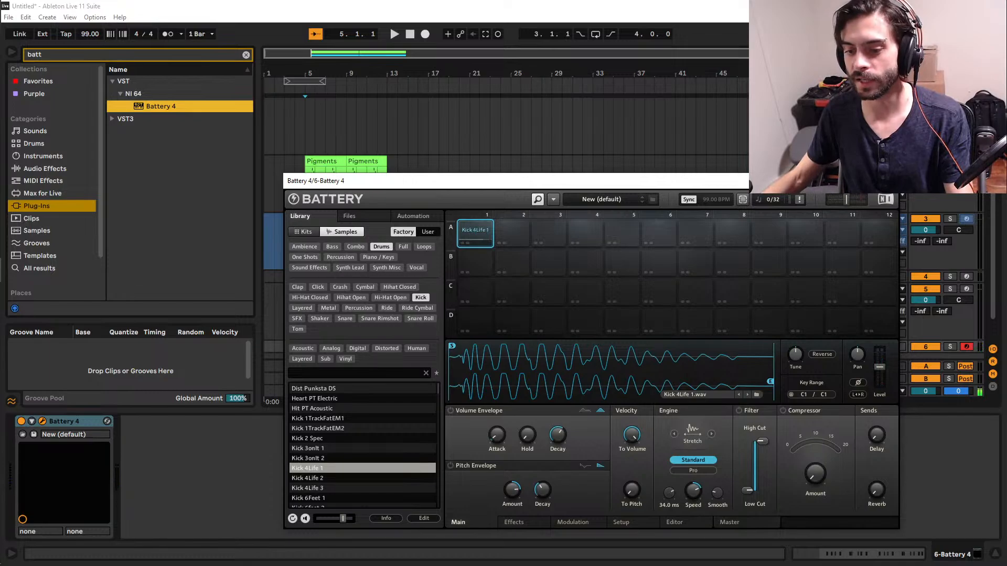
pyautogui.moveTo(669, 493); pyautogui.dragTo(664, 497)
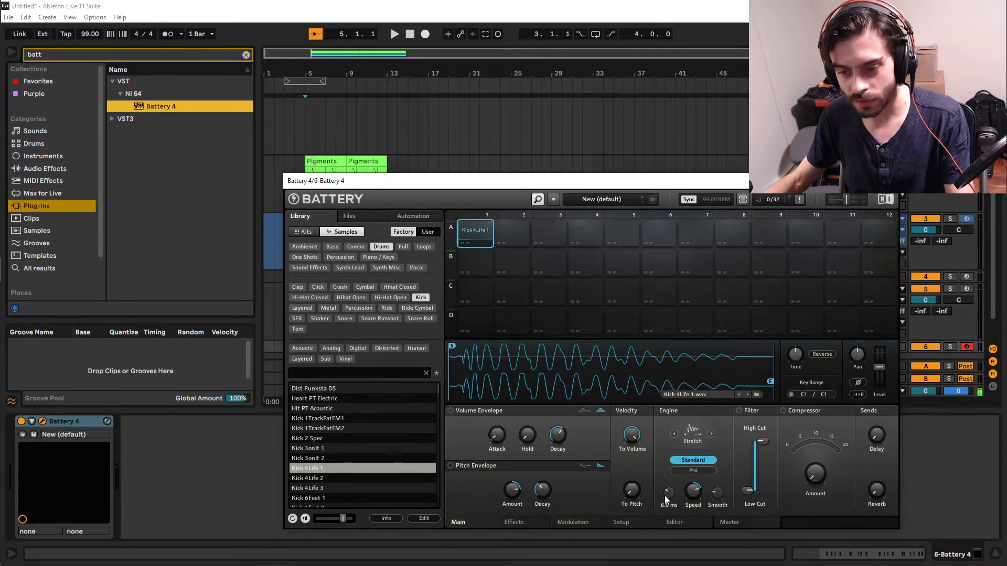
pyautogui.moveTo(668, 495)
pyautogui.mouseDown()
pyautogui.moveTo(692, 492)
pyautogui.moveTo(686, 501)
pyautogui.mouseUp()
pyautogui.moveTo(692, 490)
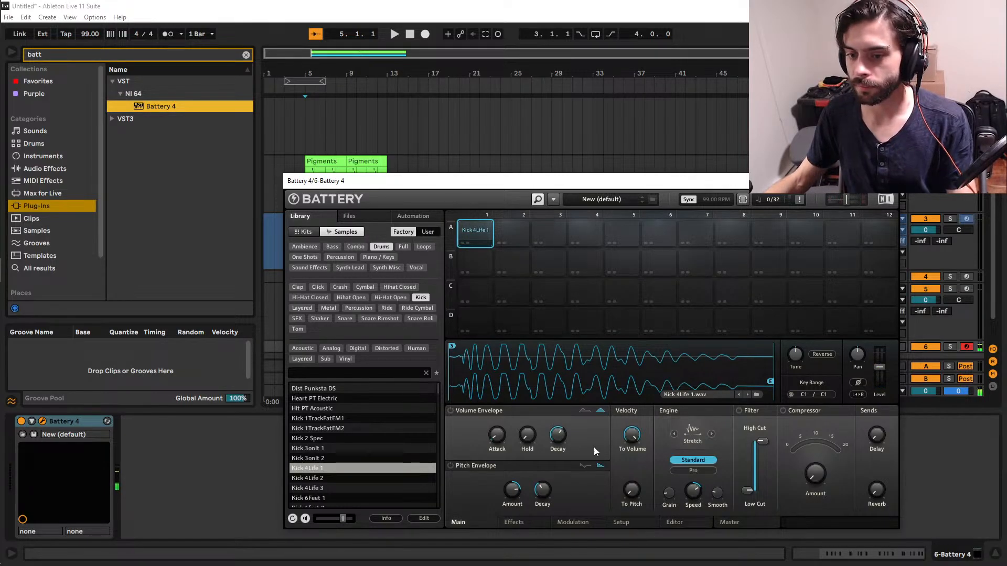
# Turn on the kick's LoFi effect and load one of its factory presets.
pyautogui.click(513, 523)
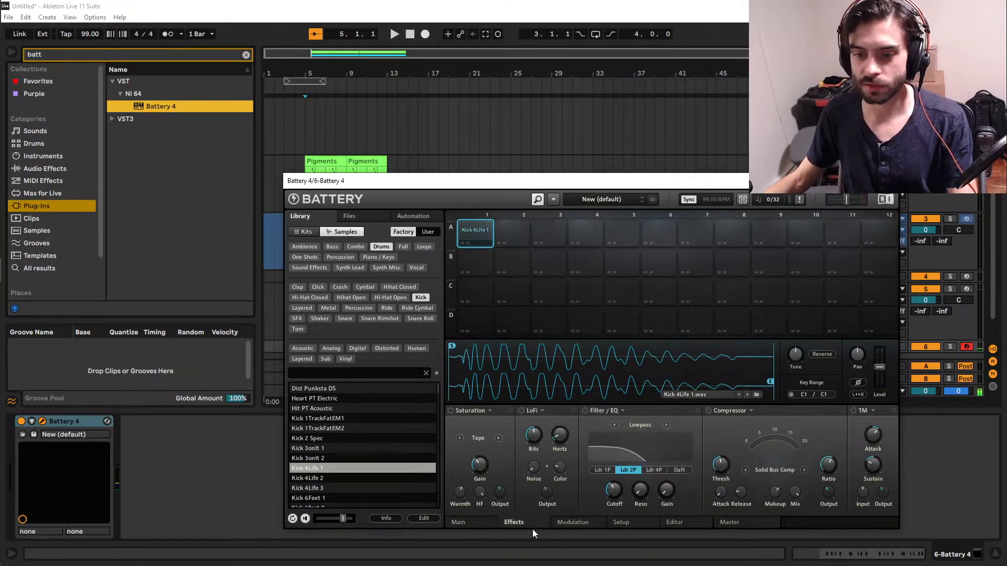
pyautogui.click(521, 411)
pyautogui.click(542, 411)
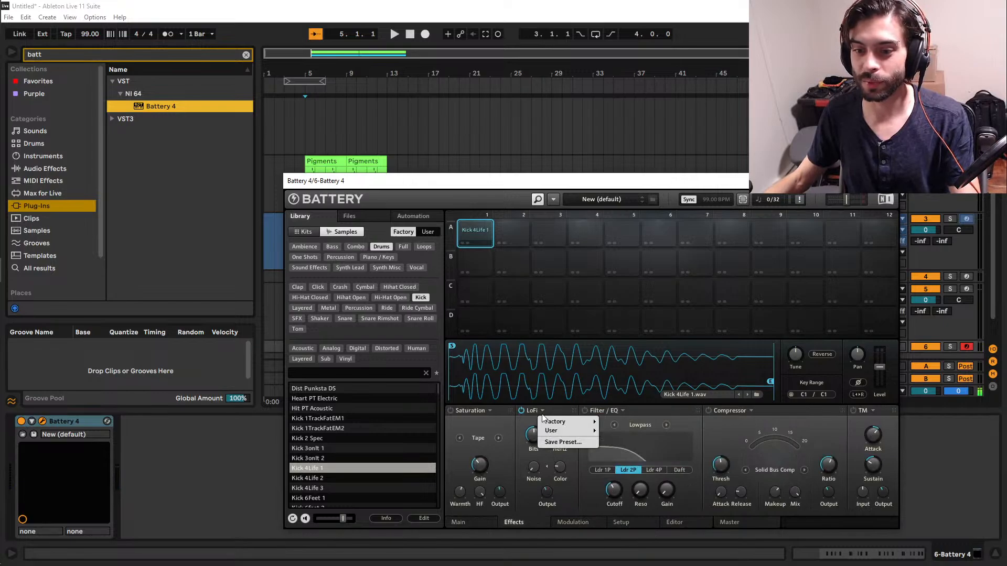
pyautogui.click(549, 413)
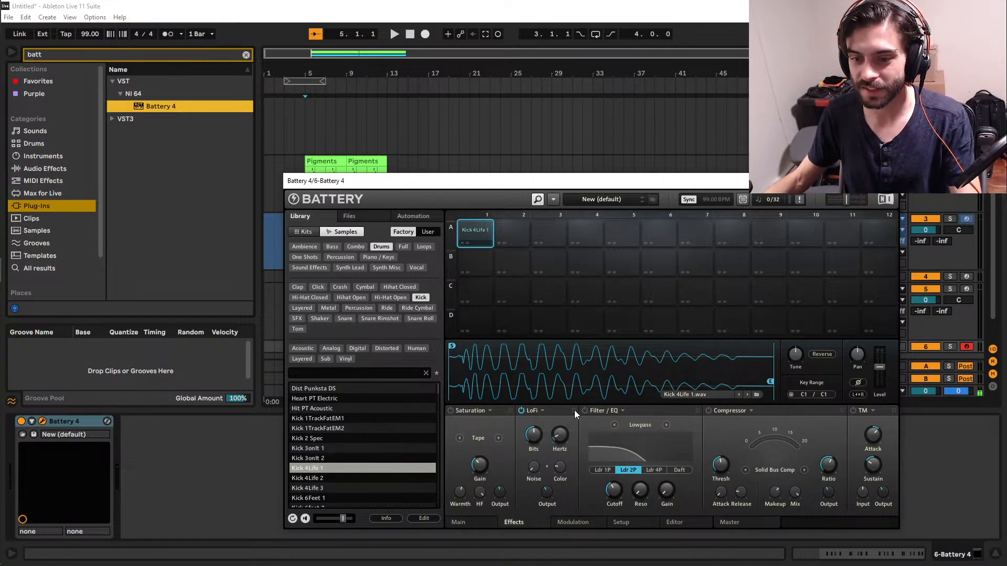
pyautogui.click(542, 411)
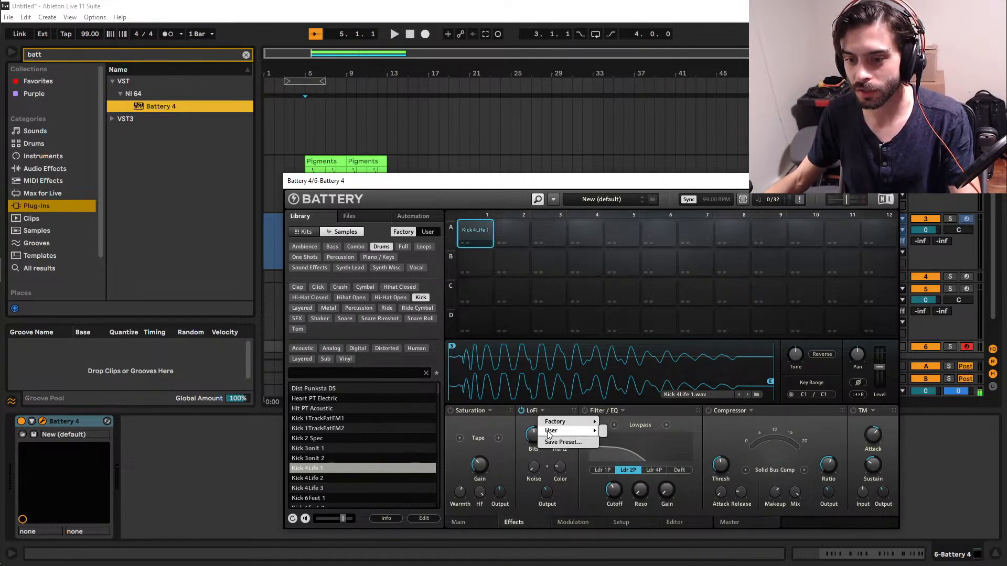
pyautogui.moveTo(548, 423)
pyautogui.click(545, 485)
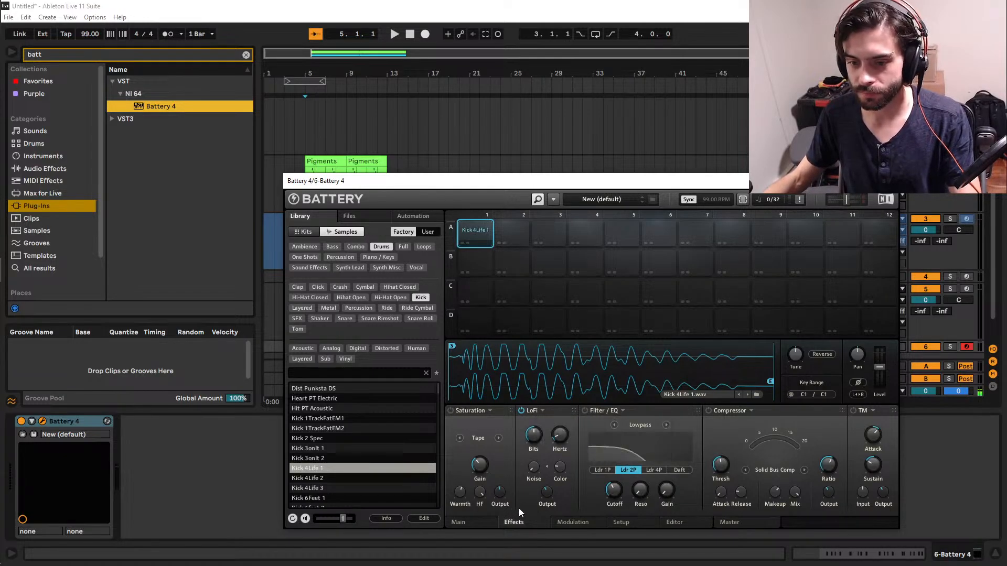
pyautogui.click(537, 413)
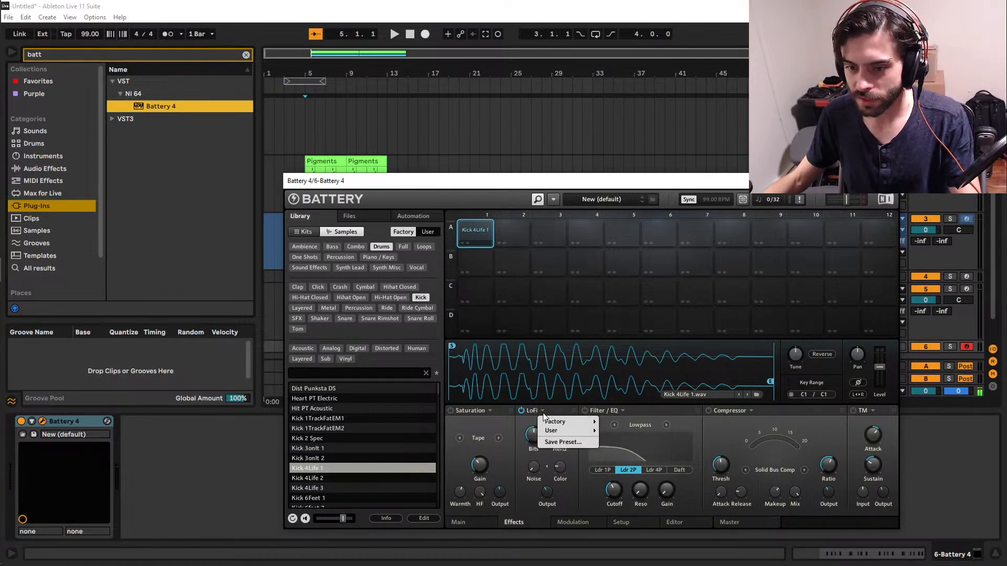
pyautogui.moveTo(582, 421)
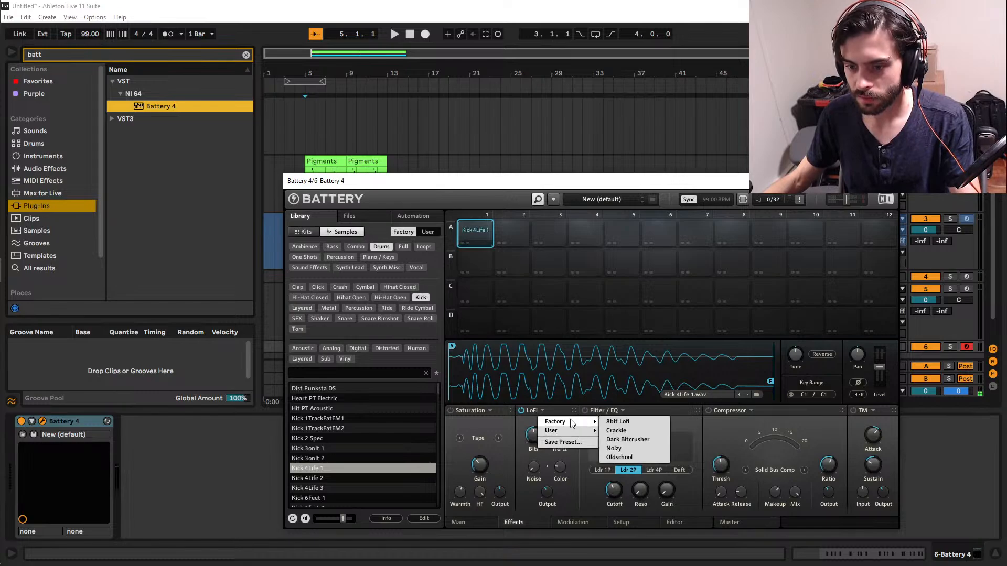
pyautogui.click(638, 433)
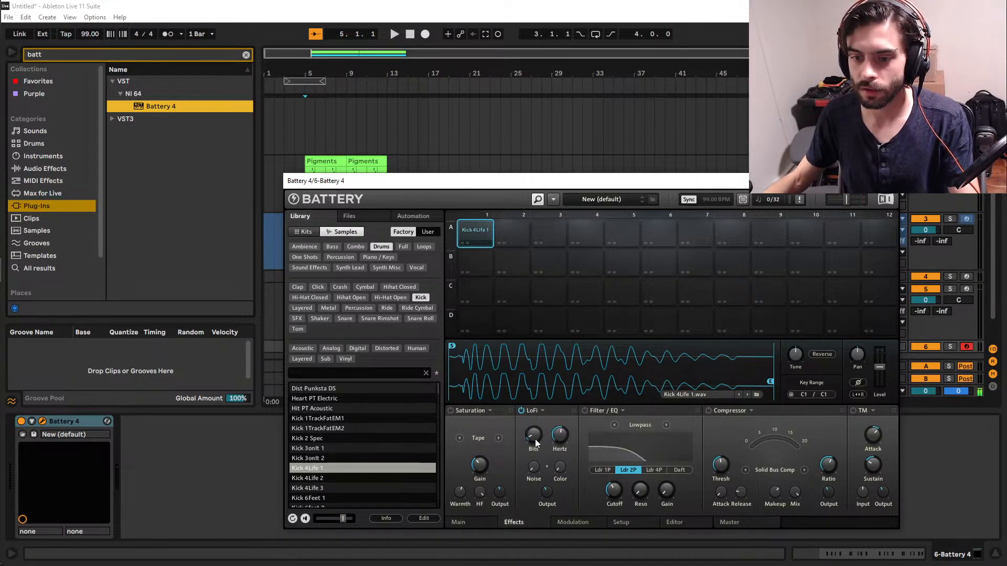
# Adjust the kick's LoFi effect to about 38.6 kHz and 5 bits, and close the Battery 4 window.
pyautogui.moveTo(532, 436); pyautogui.dragTo(559, 416)
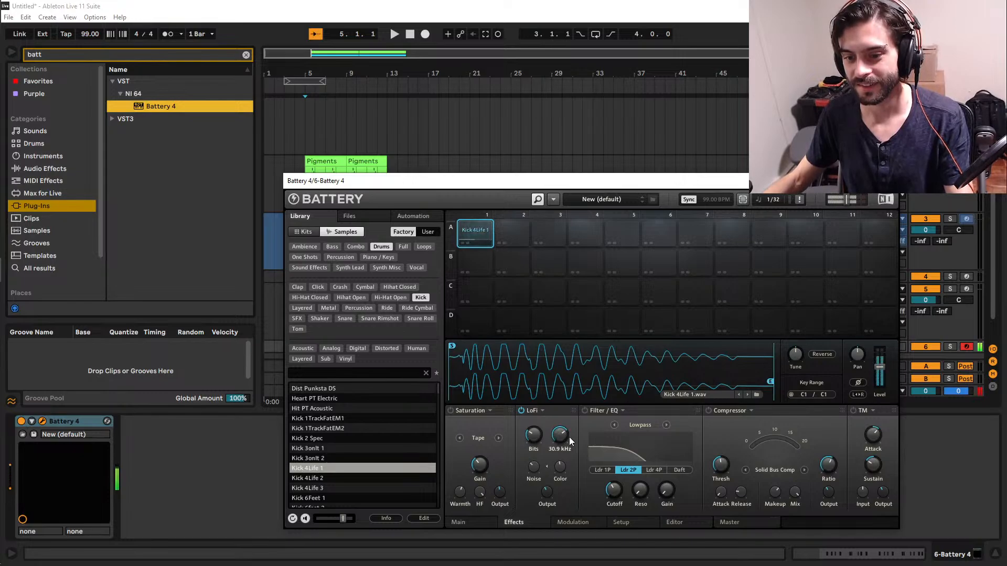
pyautogui.moveTo(533, 435); pyautogui.dragTo(533, 444)
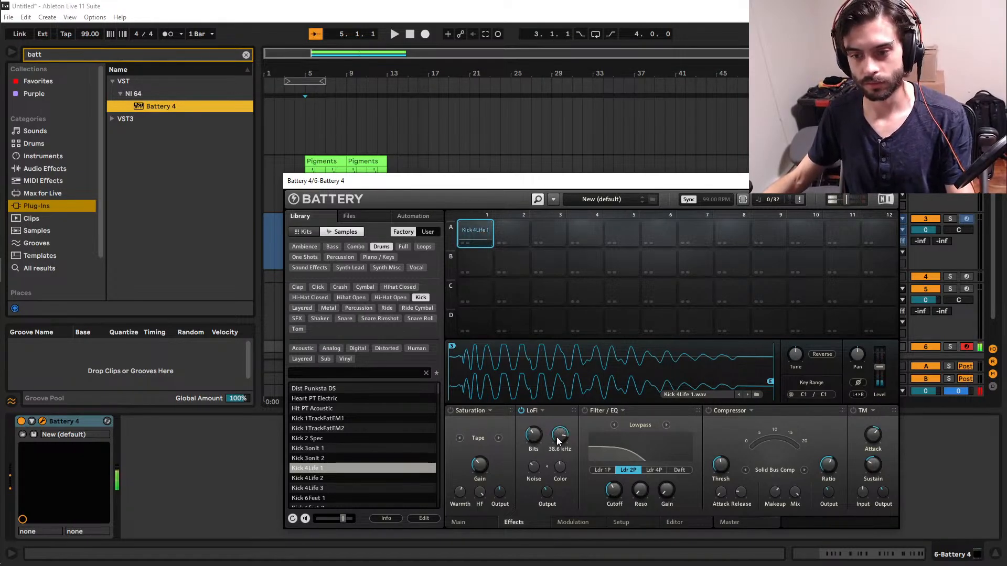
pyautogui.moveTo(534, 435); pyautogui.dragTo(534, 425)
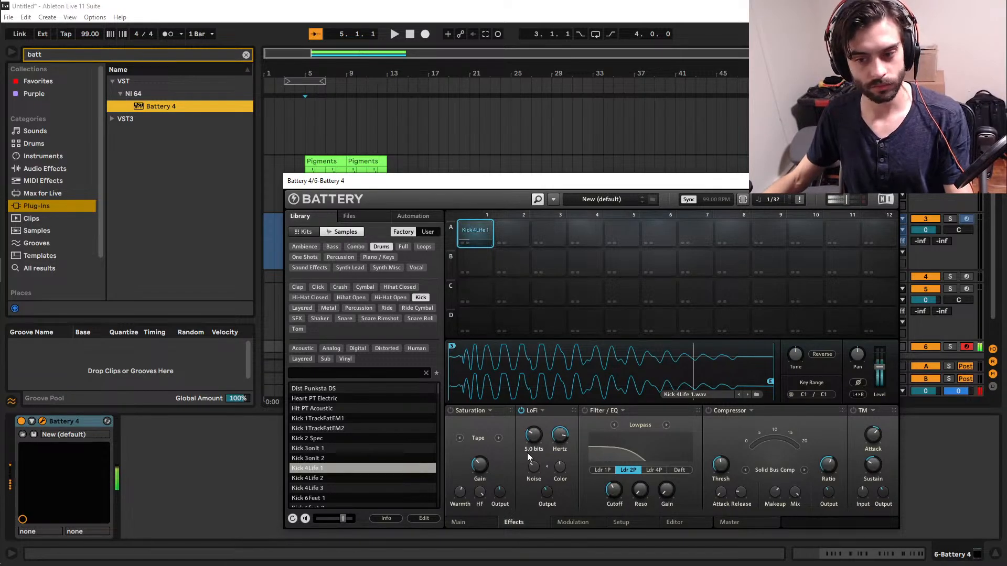
pyautogui.moveTo(547, 491); pyautogui.dragTo(535, 499)
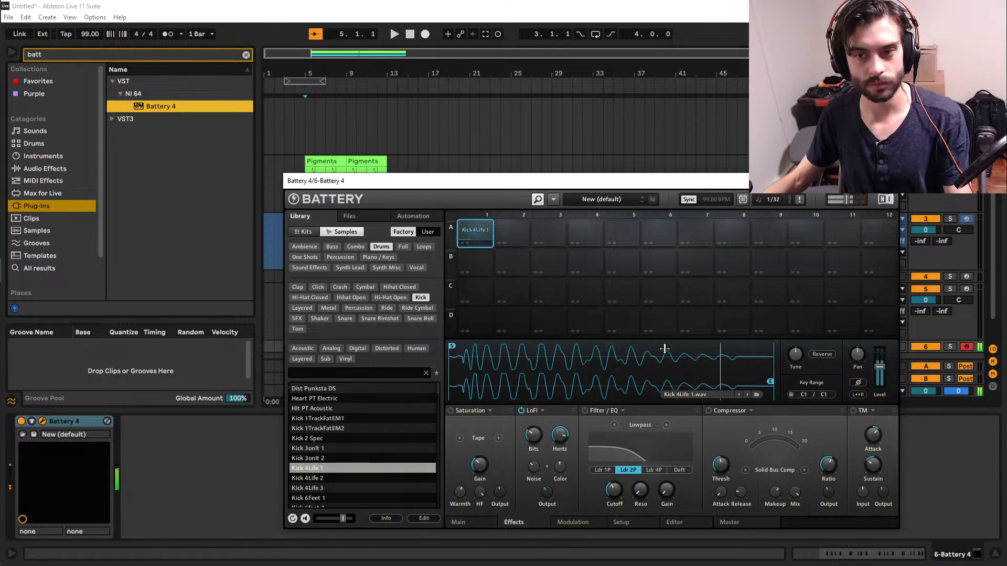
pyautogui.click(887, 181)
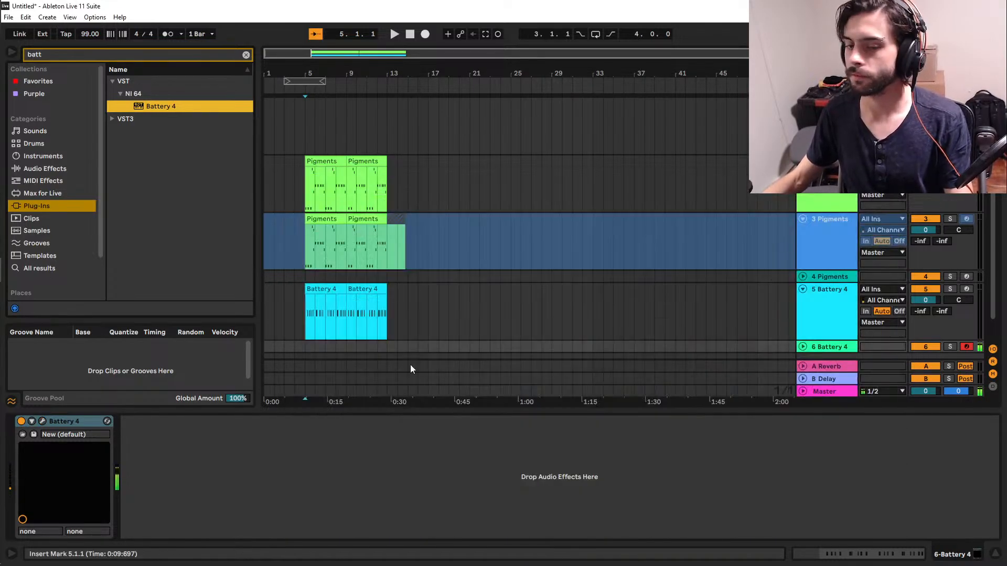
# Search the plug-ins for "mint" and add Unfiltered Audio Bass Mint to the 5 Battery 4 track.
pyautogui.click(305, 339)
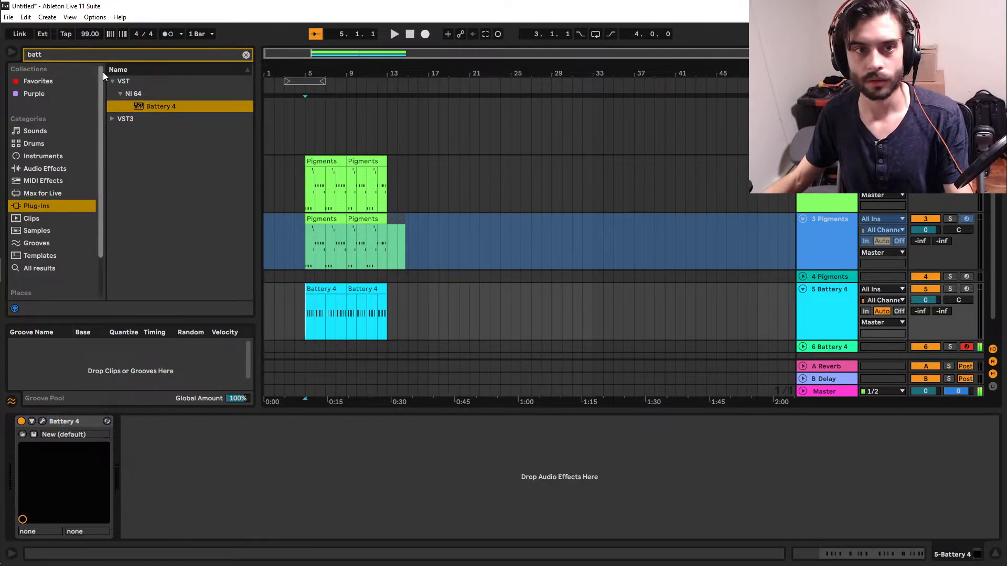
pyautogui.click(109, 58)
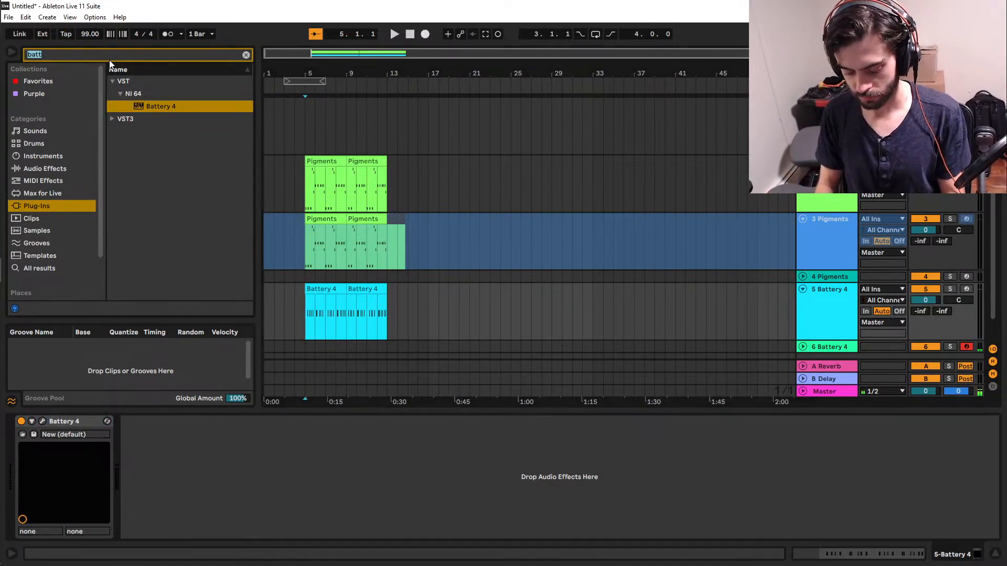
pyautogui.write('mint')
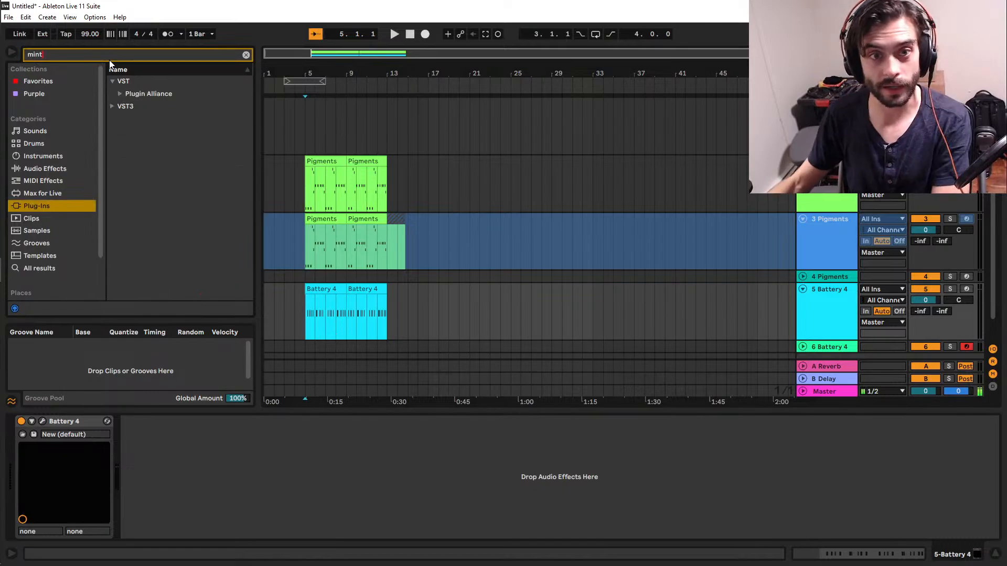
pyautogui.click(119, 95)
pyautogui.moveTo(142, 107); pyautogui.dragTo(295, 537)
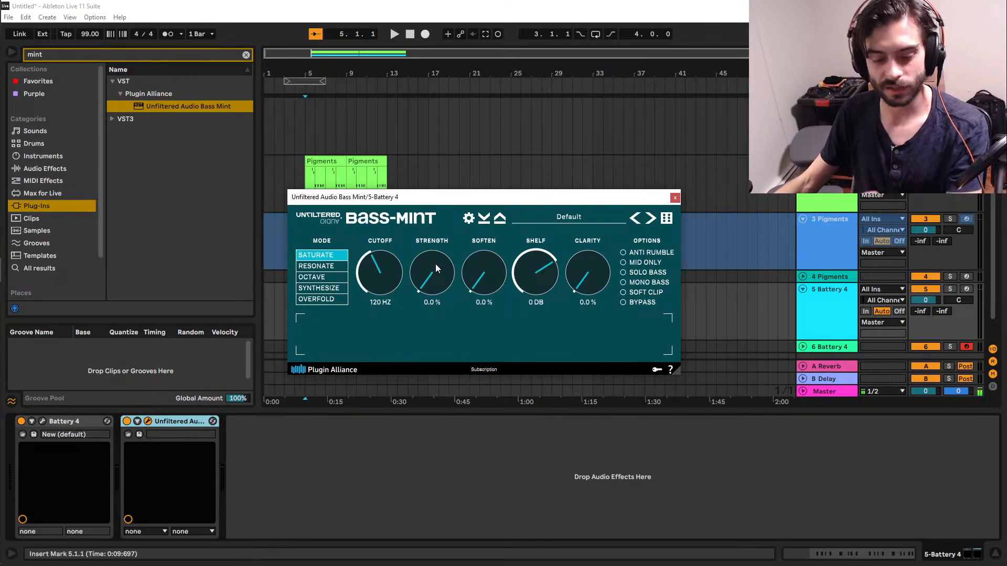
# Set Bass-Mint's Strength to 100% and Cutoff to 134 Hz, comparing the sound with the effect off and on.
pyautogui.moveTo(435, 263); pyautogui.dragTo(430, 246)
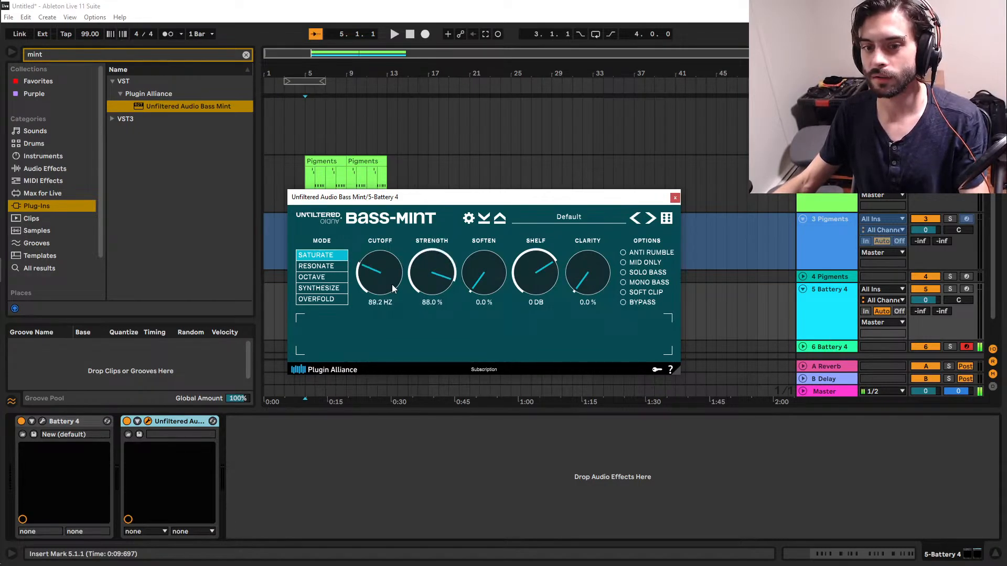
pyautogui.click(127, 422)
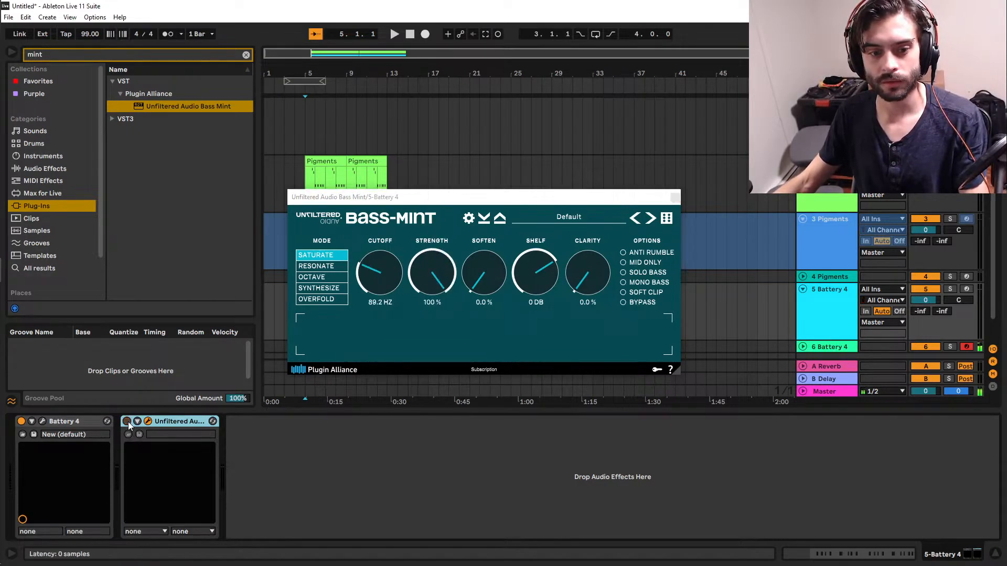
pyautogui.click(127, 423)
pyautogui.moveTo(398, 273); pyautogui.dragTo(400, 260)
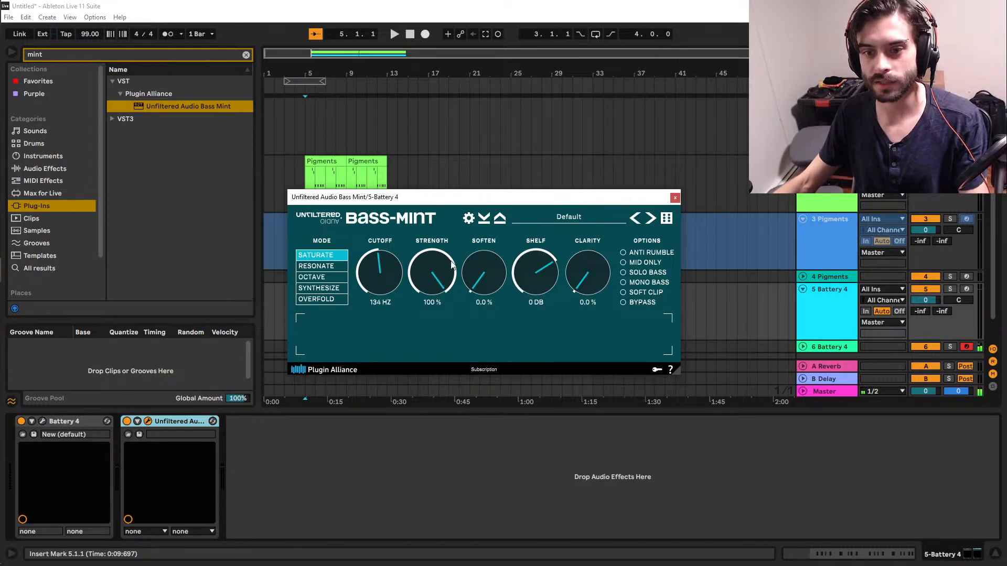
pyautogui.moveTo(443, 314); pyautogui.dragTo(448, 155)
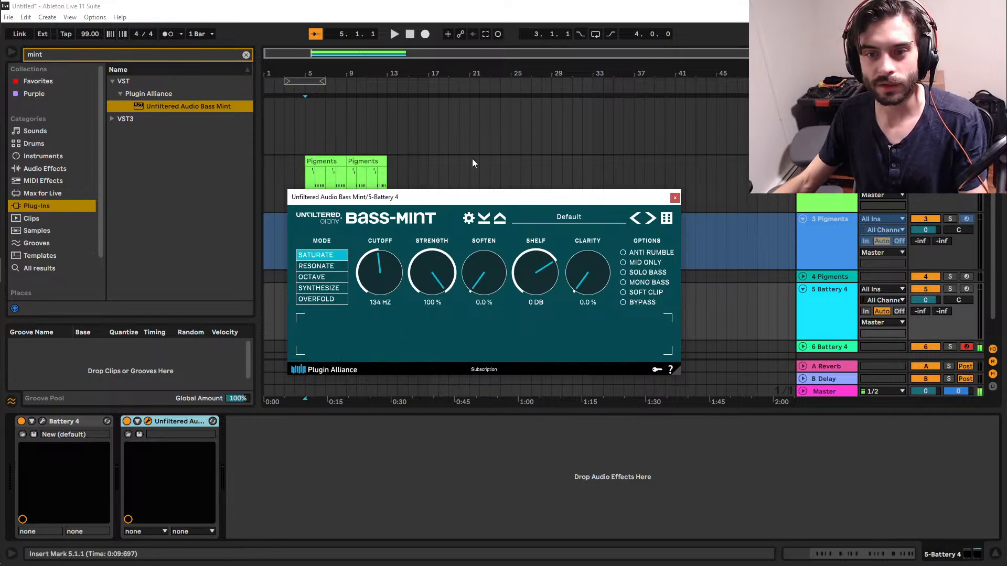
# Move the Bass-Mint effect from the 5 Battery 4 track to the 6 Battery 4 kick track.
pyautogui.moveTo(476, 198); pyautogui.dragTo(958, 498)
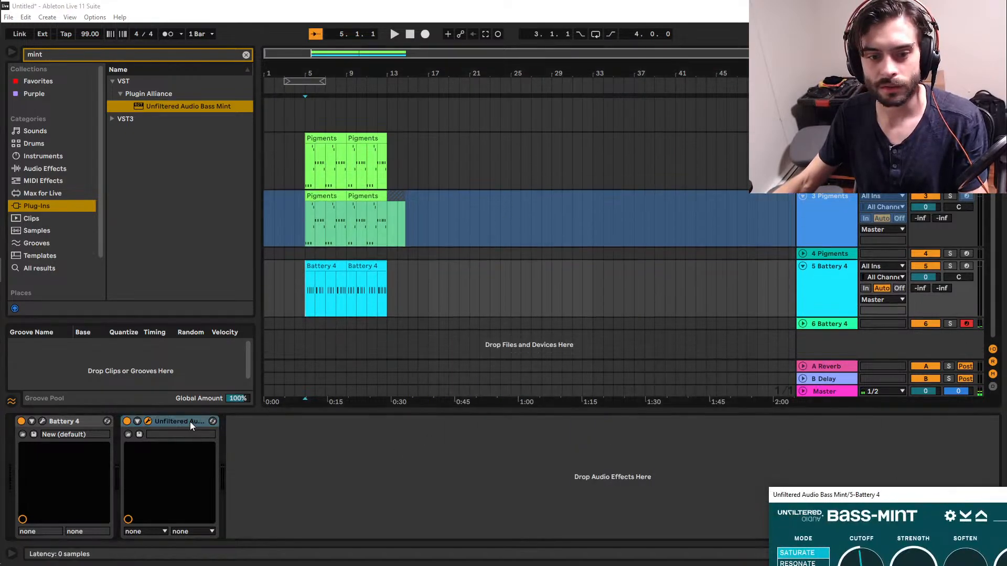
pyautogui.click(323, 324)
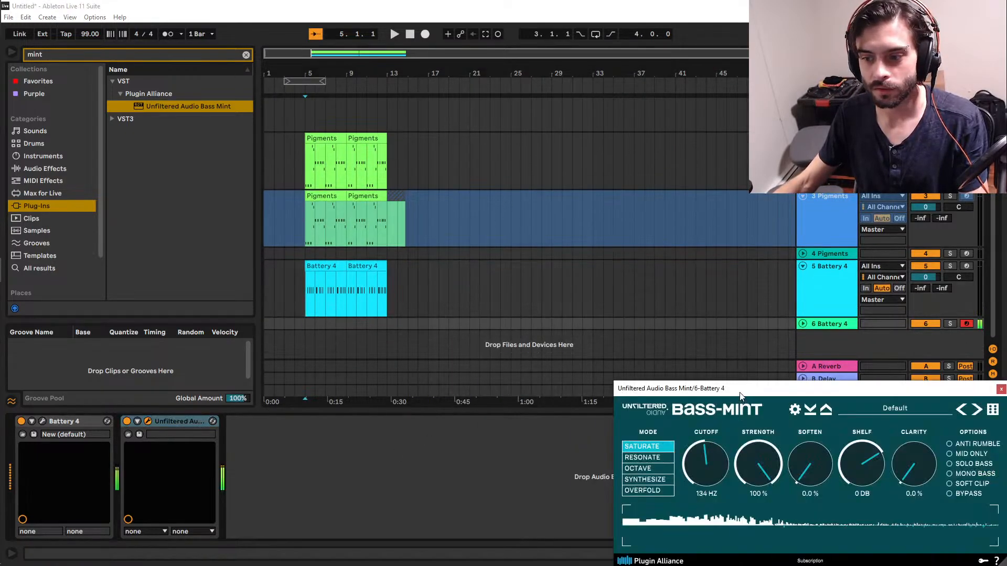
pyautogui.moveTo(741, 397); pyautogui.dragTo(363, 359)
# Reduce Bass-Mint on the kick to 21.2% Strength with a 130 Hz Cutoff, comparing it with the effect off, and close its window.
pyautogui.moveTo(378, 423); pyautogui.dragTo(360, 518)
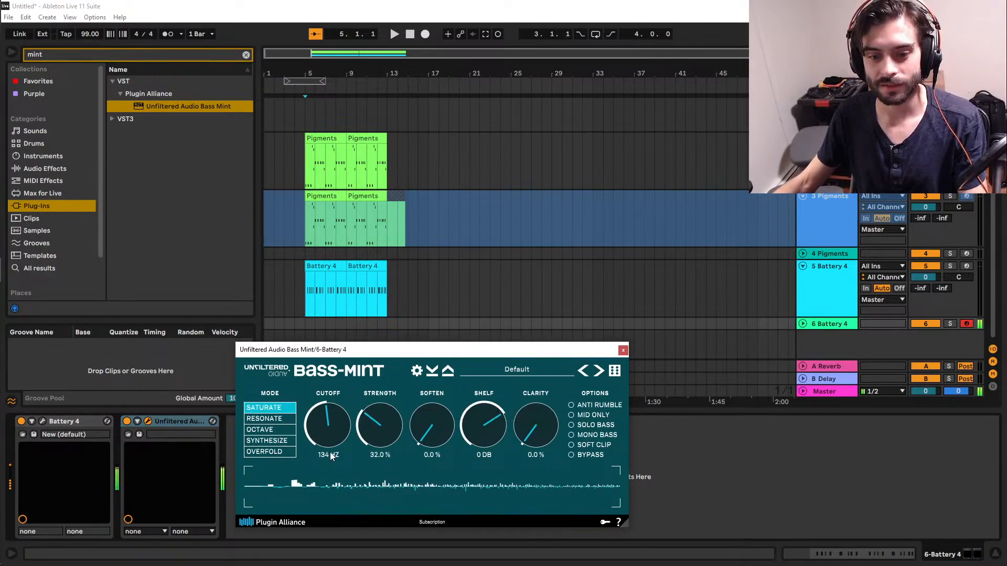
pyautogui.moveTo(378, 435); pyautogui.dragTo(372, 467)
pyautogui.click(130, 426)
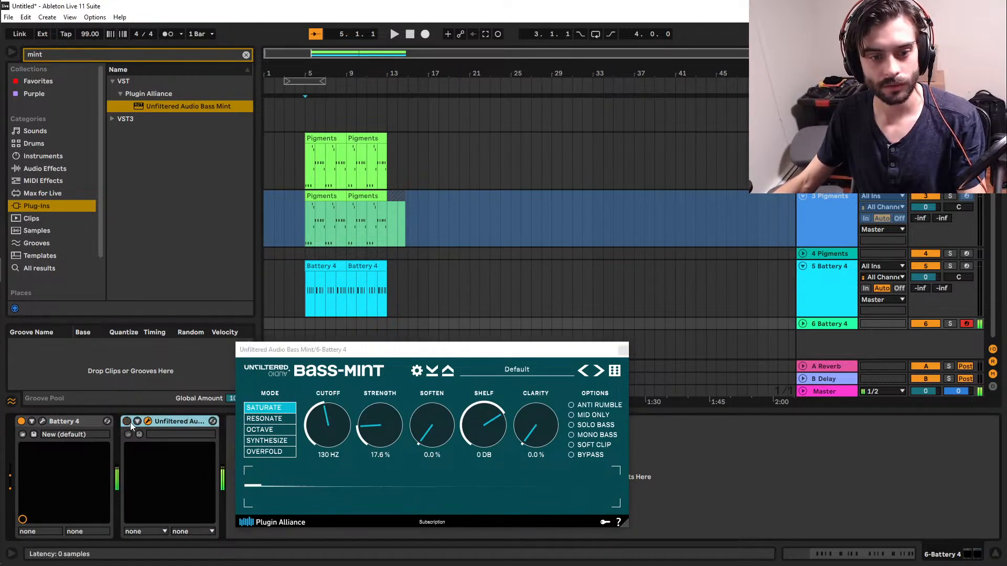
pyautogui.moveTo(402, 425); pyautogui.dragTo(399, 421)
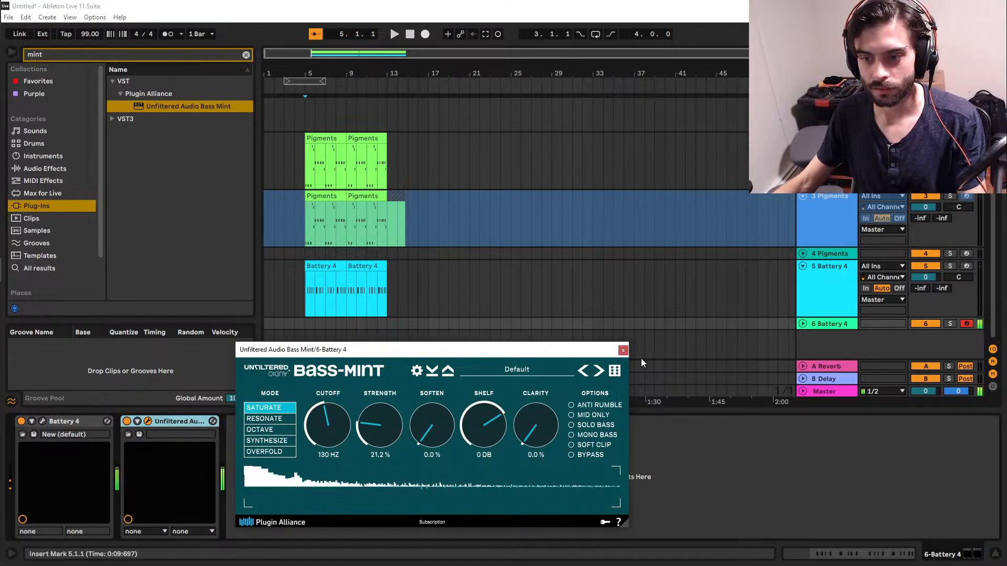
pyautogui.click(623, 350)
# Play the arrangement from bar 5, stop it, and place the start position at bar 4 on the kick track.
pyautogui.click(306, 325)
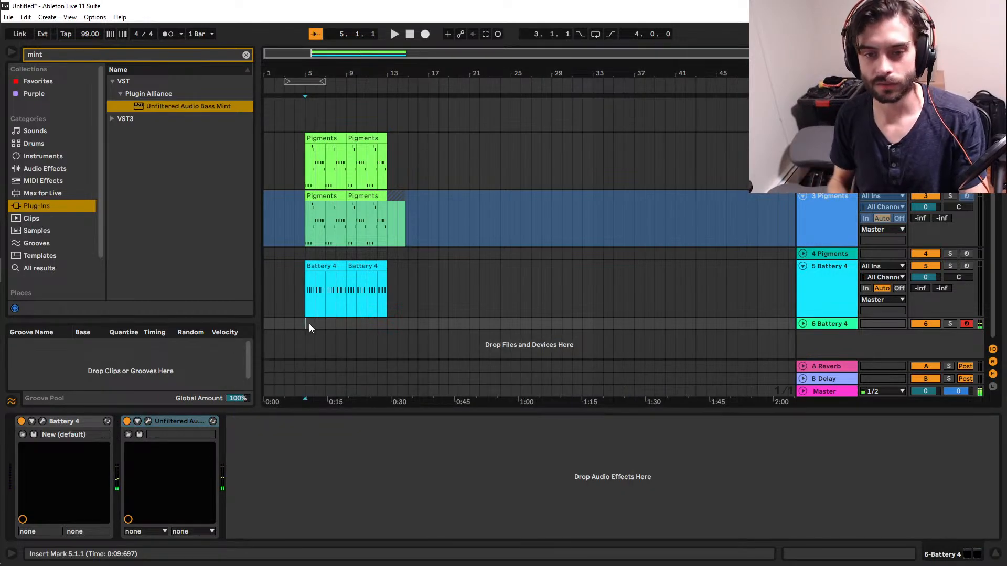
pyautogui.press('space')
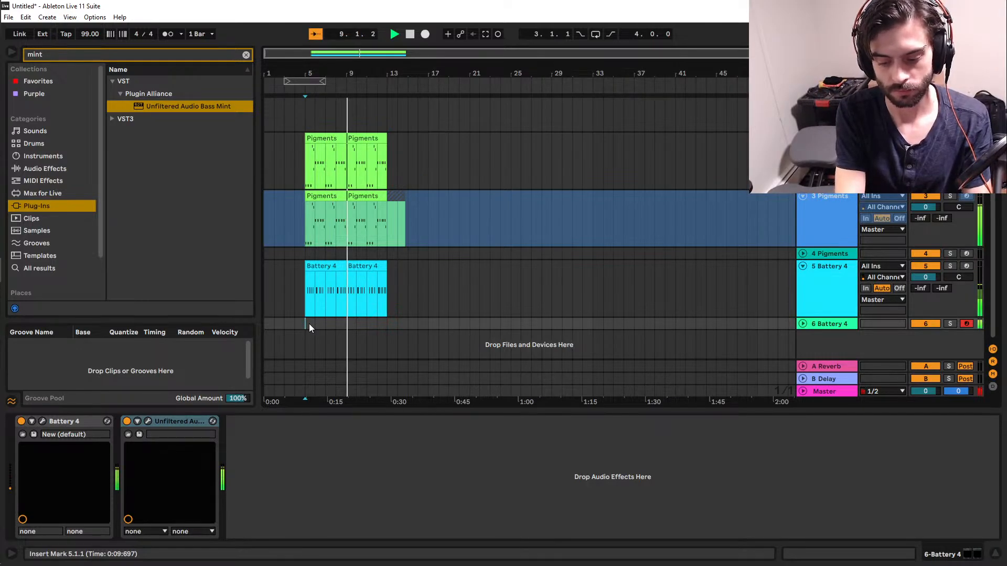
pyautogui.click(294, 326)
pyautogui.press('space')
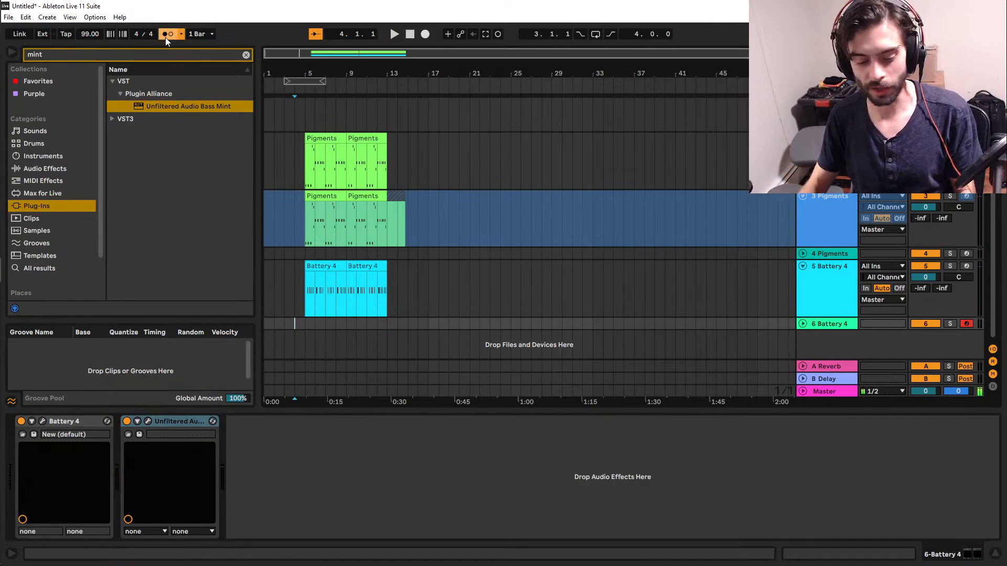
# Record a kick part on the 6 Battery 4 track from bar 4 to about bar 9, discarding the first take and recording again.
pyautogui.press('F9')
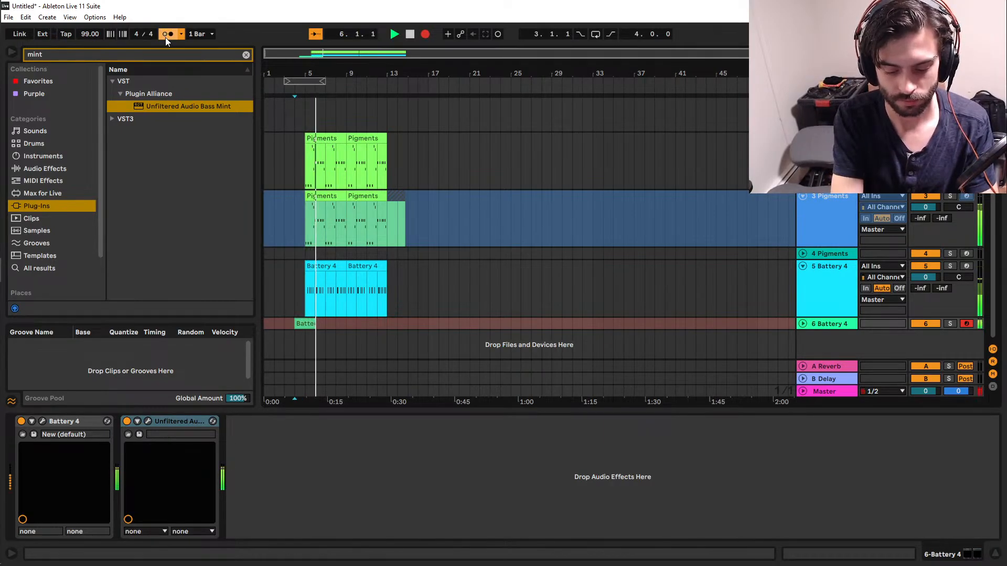
pyautogui.hotkey('ctrl', 'z')
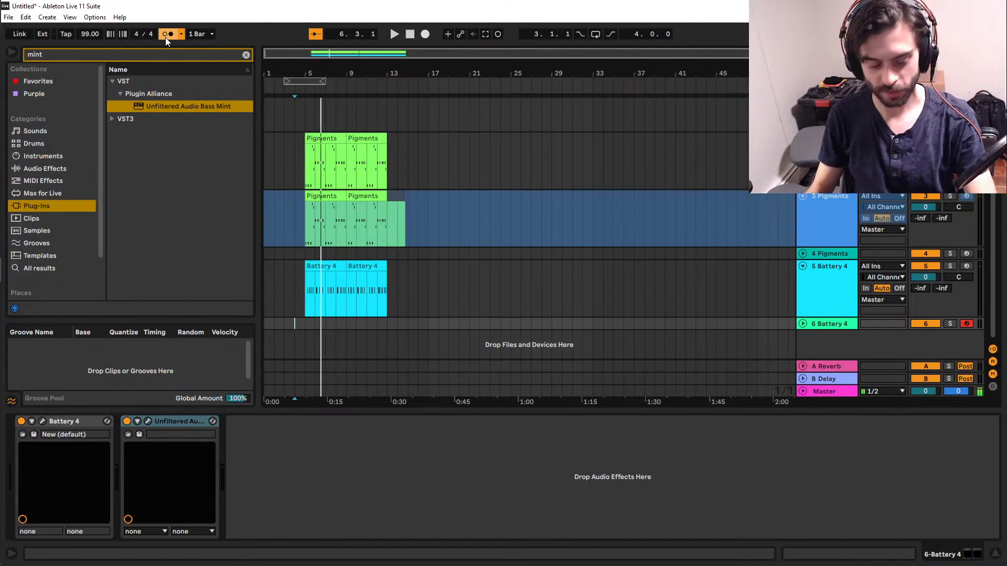
pyautogui.press('F9')
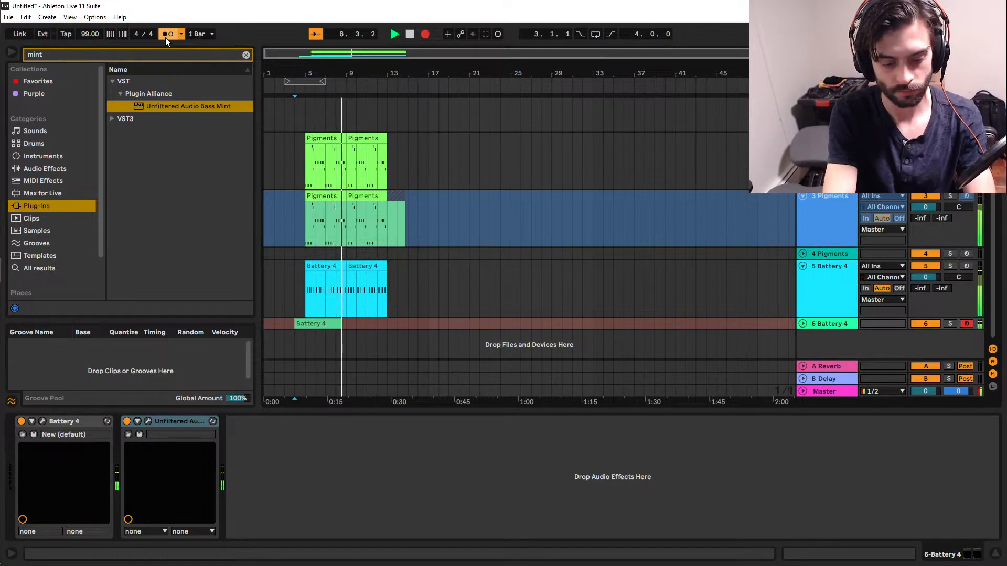
pyautogui.press('space')
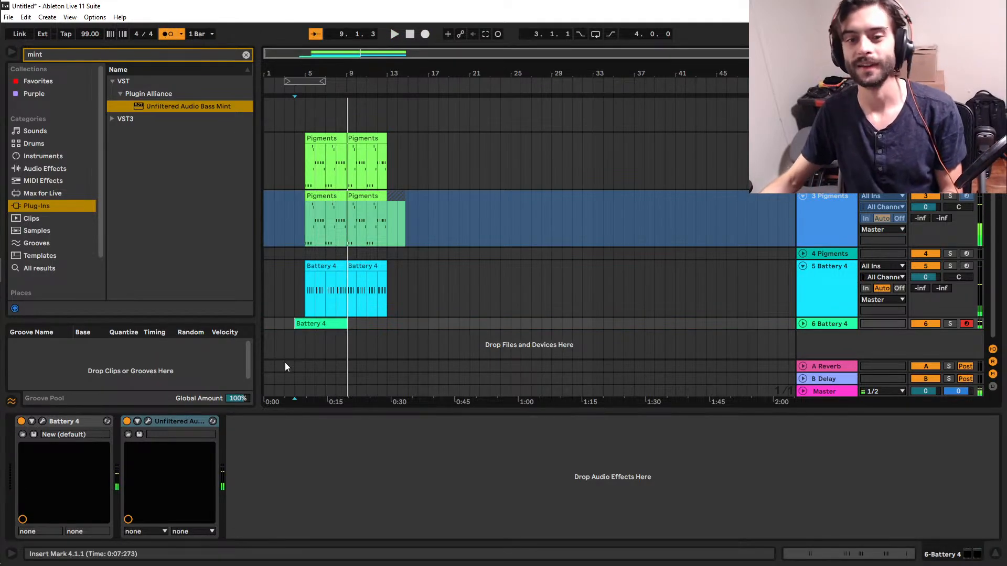
# Quantize the starts and ends of all notes in the recorded kick clip to the current grid at 100%.
pyautogui.doubleClick(302, 325)
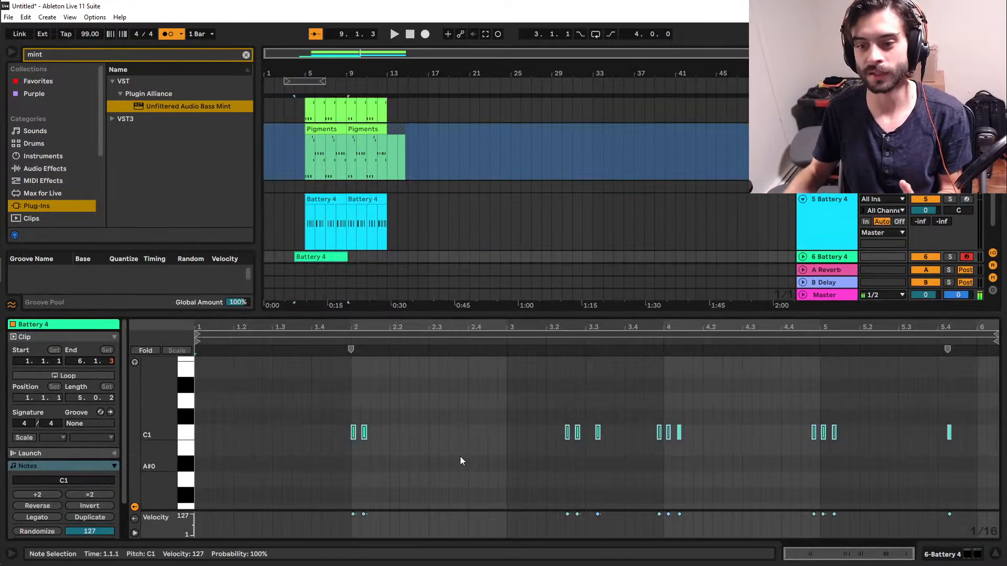
pyautogui.hotkey('ctrl', 'a')
pyautogui.hotkey('ctrl', 'shift', 'u')
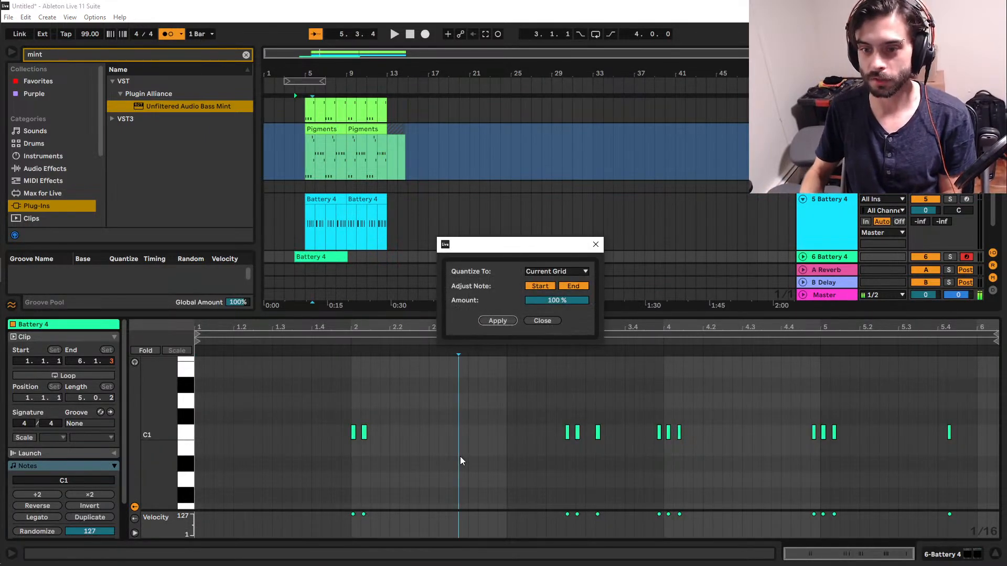
pyautogui.press('Return')
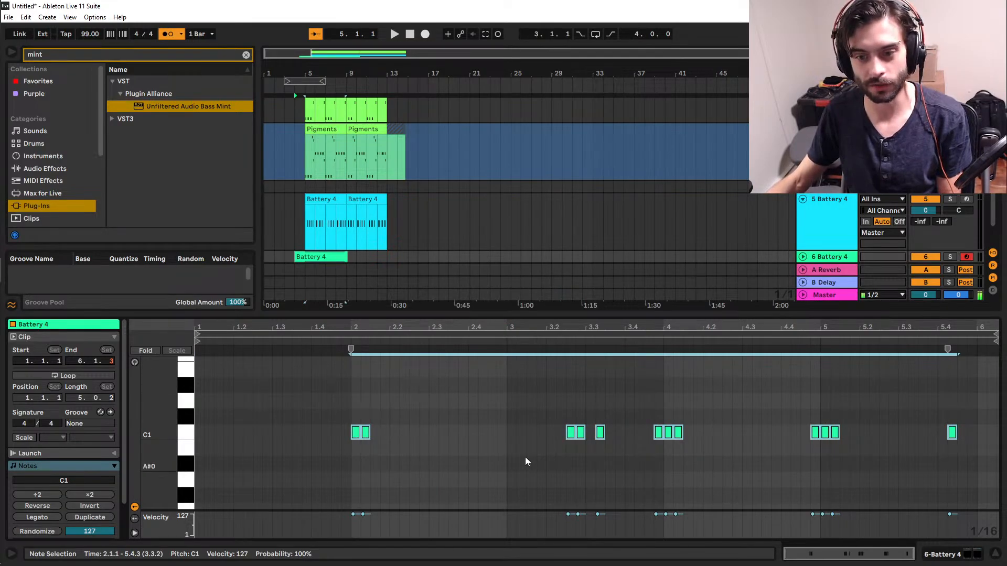
# Turn off the metronome and play the kick clip with the arrangement from bar 5.
pyautogui.click(352, 416)
pyautogui.click(167, 35)
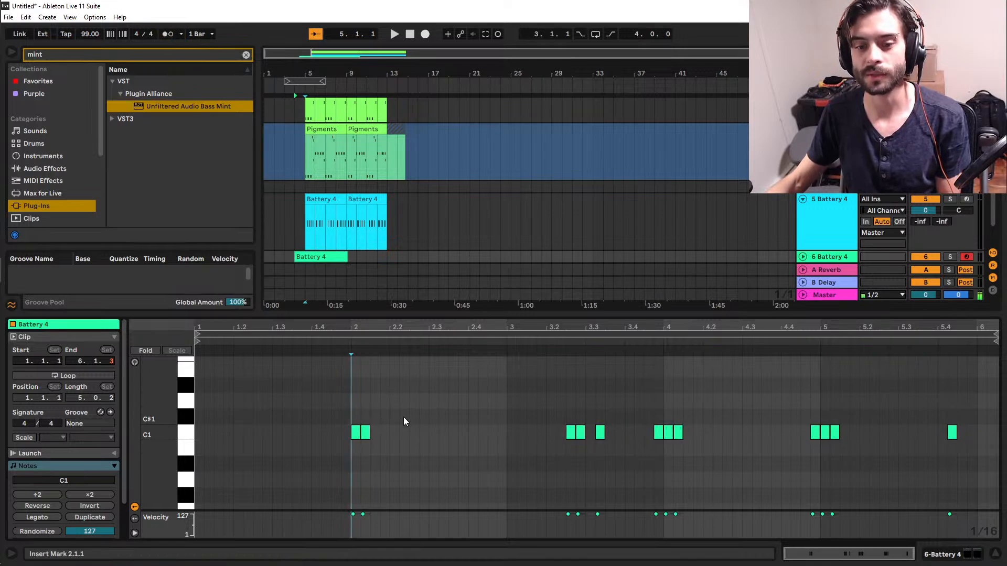
pyautogui.press('space')
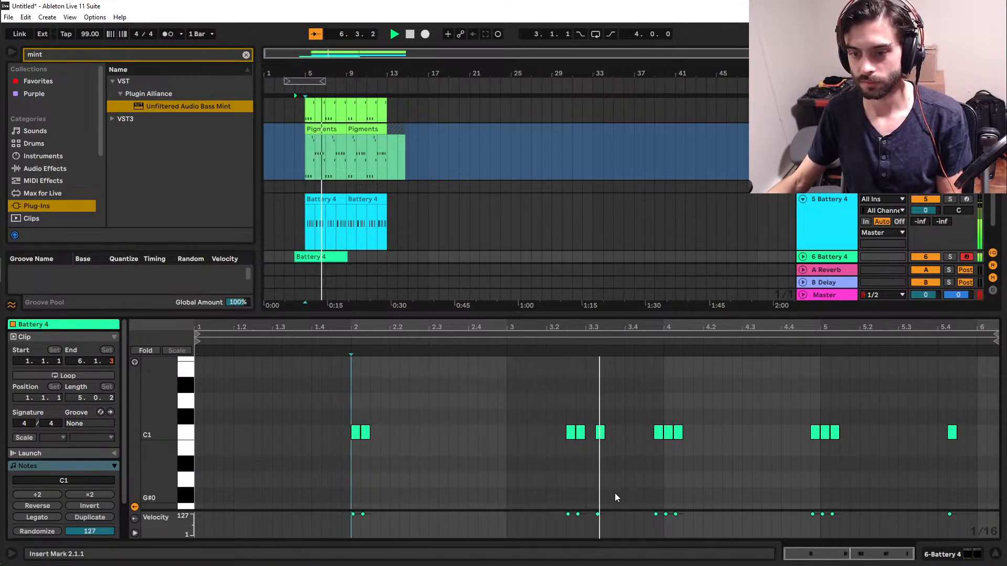
pyautogui.press('space')
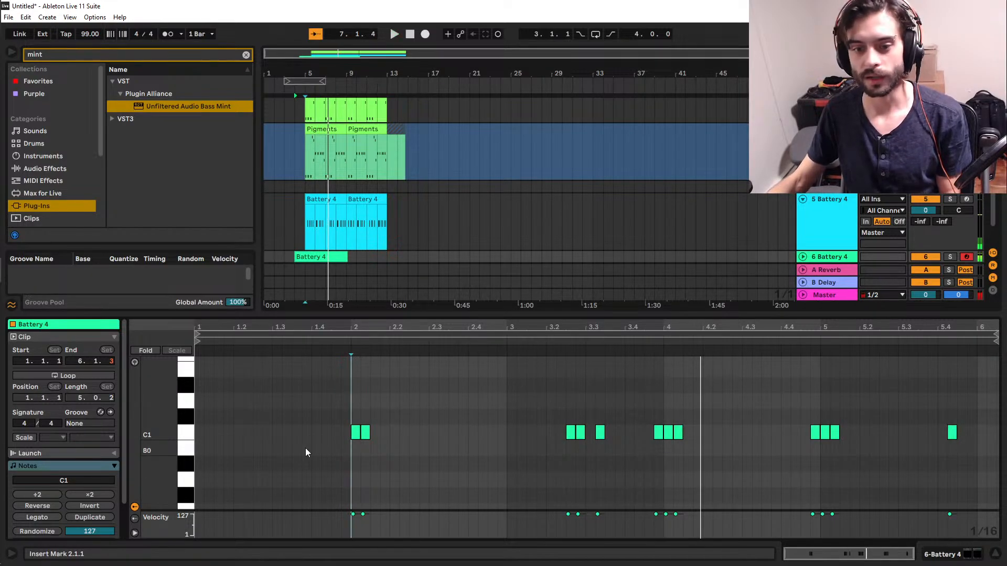
# Lower the trailing kick notes to velocity 72 and the pickups before clip bars 4 and 5 to about 90, and play from bar 5.
pyautogui.moveTo(378, 455)
pyautogui.mouseDown()
pyautogui.moveTo(368, 443)
pyautogui.moveTo(366, 452)
pyautogui.moveTo(581, 435)
pyautogui.moveTo(680, 439)
pyautogui.moveTo(660, 444)
pyautogui.mouseUp()
pyautogui.click(367, 434)
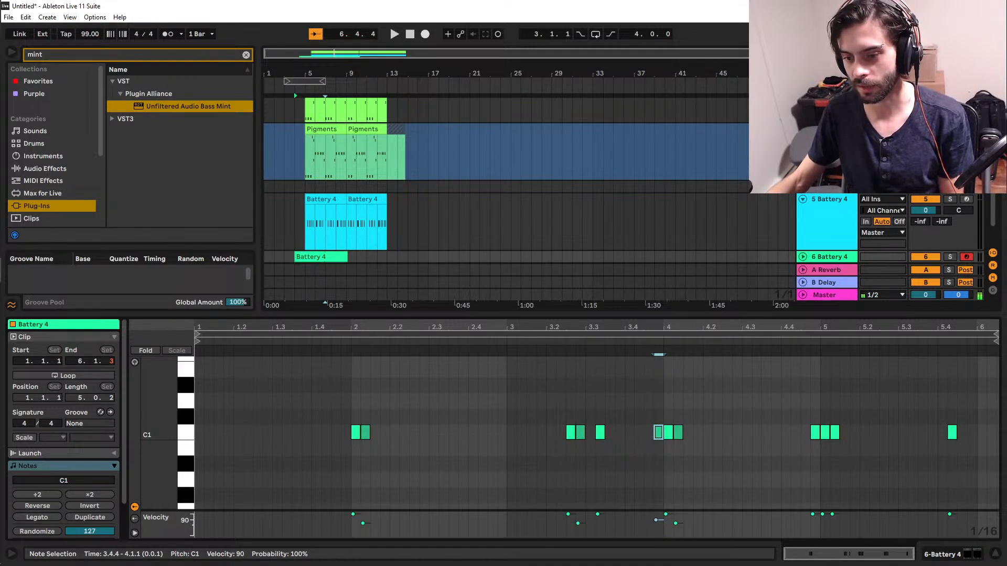
pyautogui.moveTo(714, 460); pyautogui.dragTo(822, 434)
pyautogui.click(464, 456)
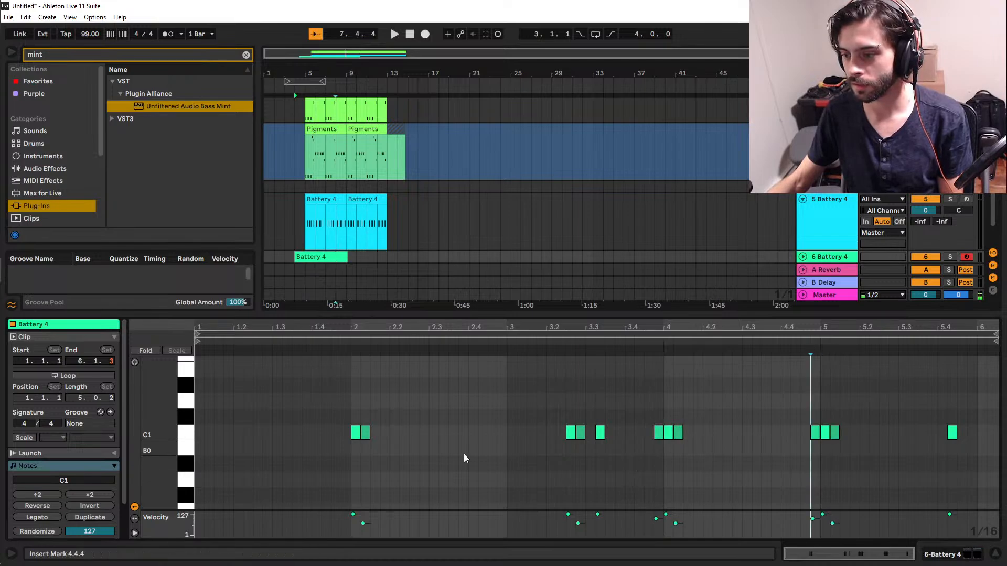
pyautogui.click(351, 473)
pyautogui.press('space')
pyautogui.press('space')
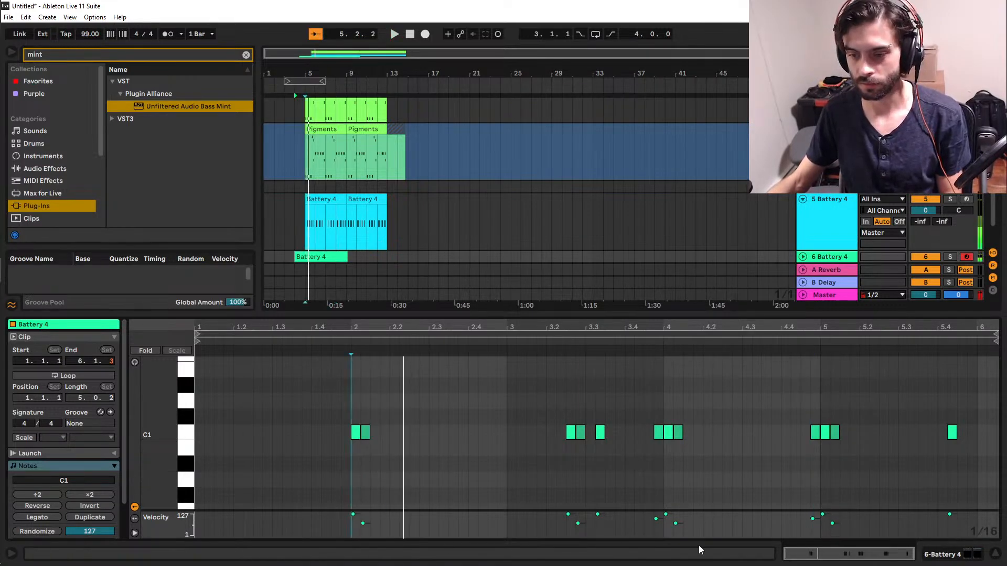
# Raise the four trailing kick notes to velocity 96 and play the arrangement, keeping the kick clip open for editing.
pyautogui.moveTo(342, 528); pyautogui.dragTo(969, 535)
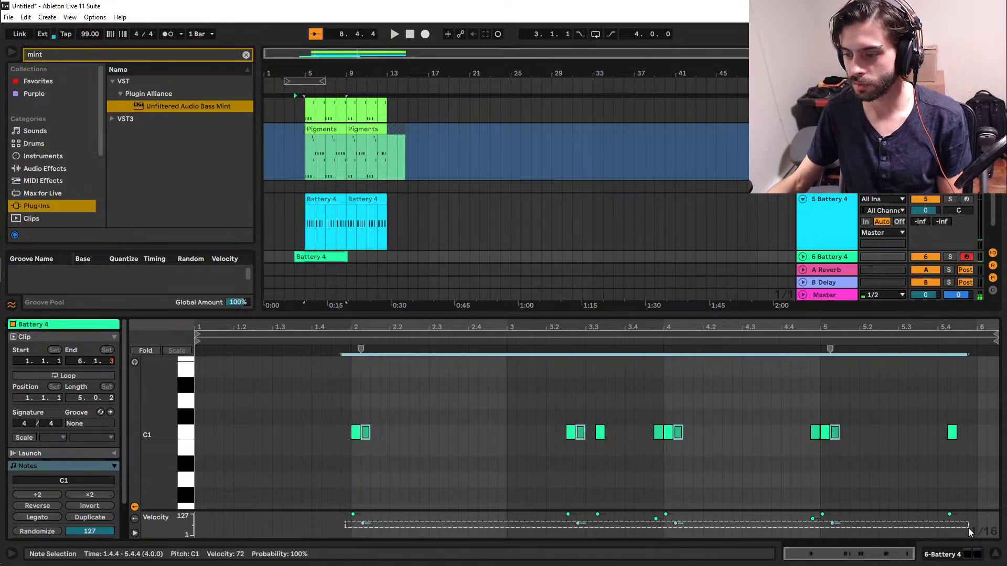
pyautogui.moveTo(834, 527); pyautogui.dragTo(835, 519)
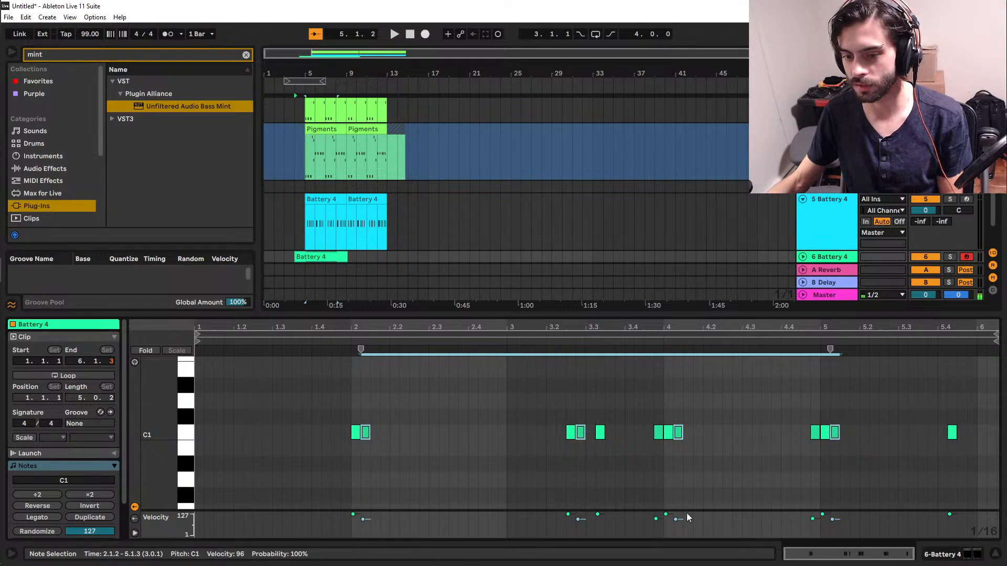
pyautogui.click(345, 477)
pyautogui.press('space')
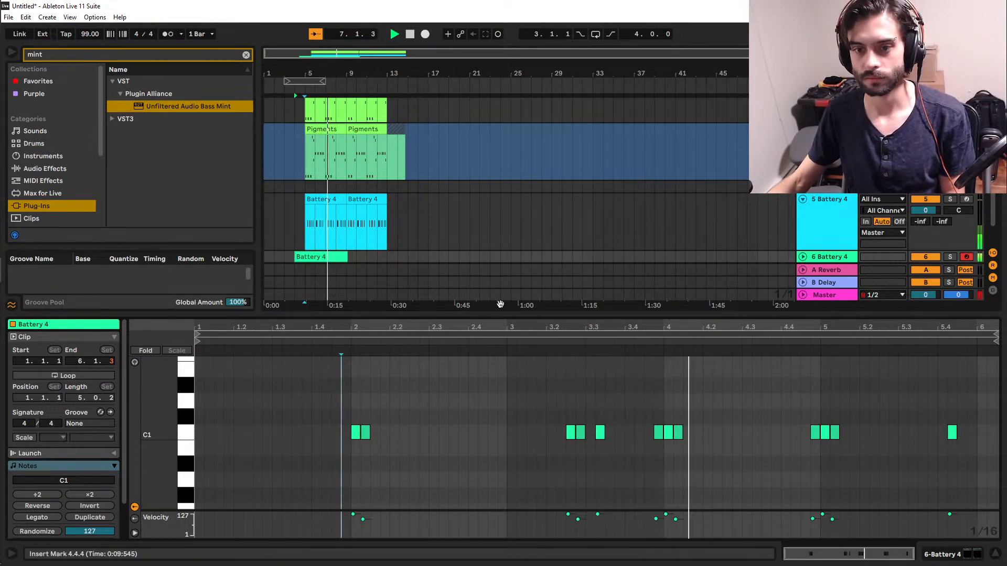
pyautogui.hotkey('ctrl', 'alt', 'l')
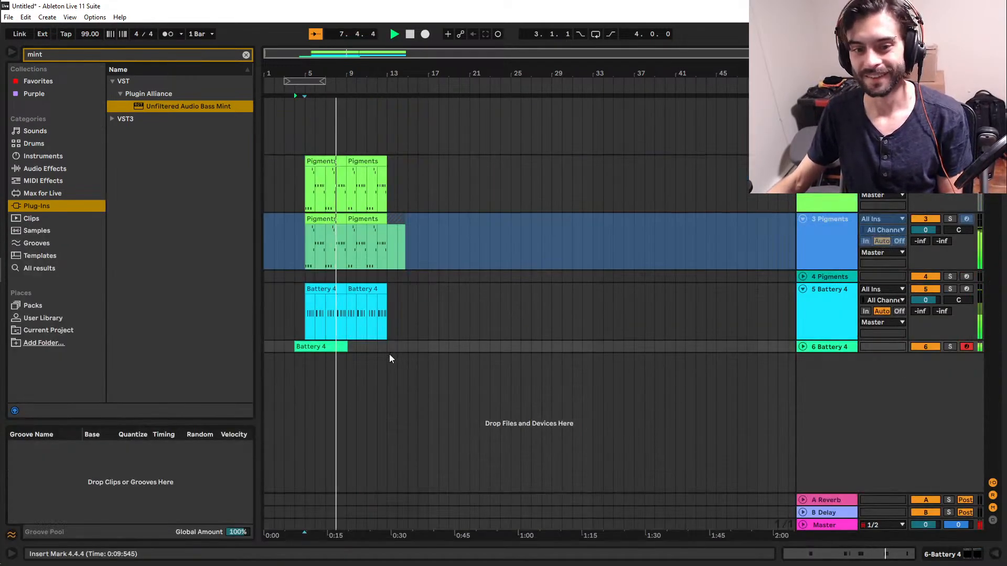
pyautogui.doubleClick(321, 349)
pyautogui.press('space')
pyautogui.scroll(-4, 502, 473)
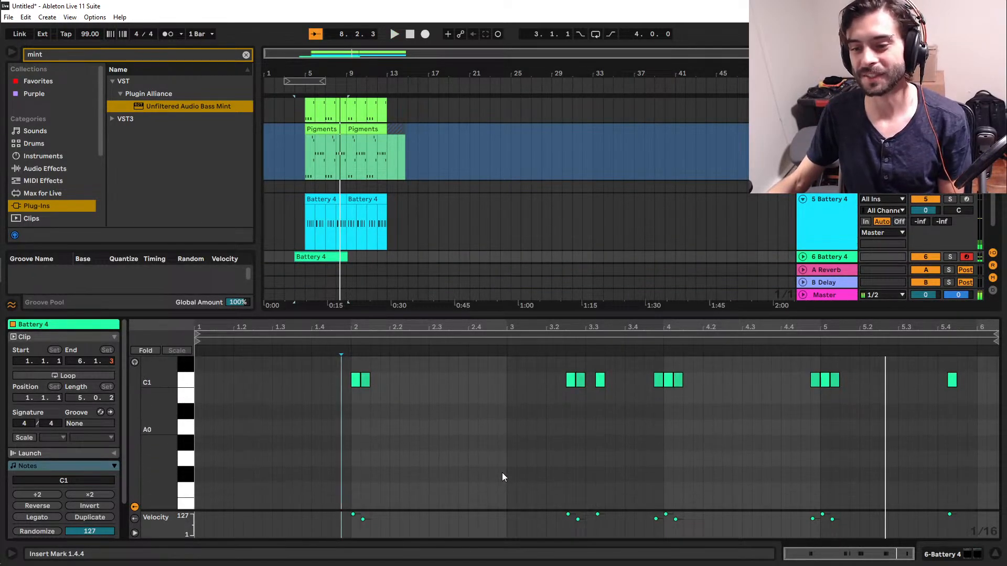
pyautogui.scroll(2, 502, 472)
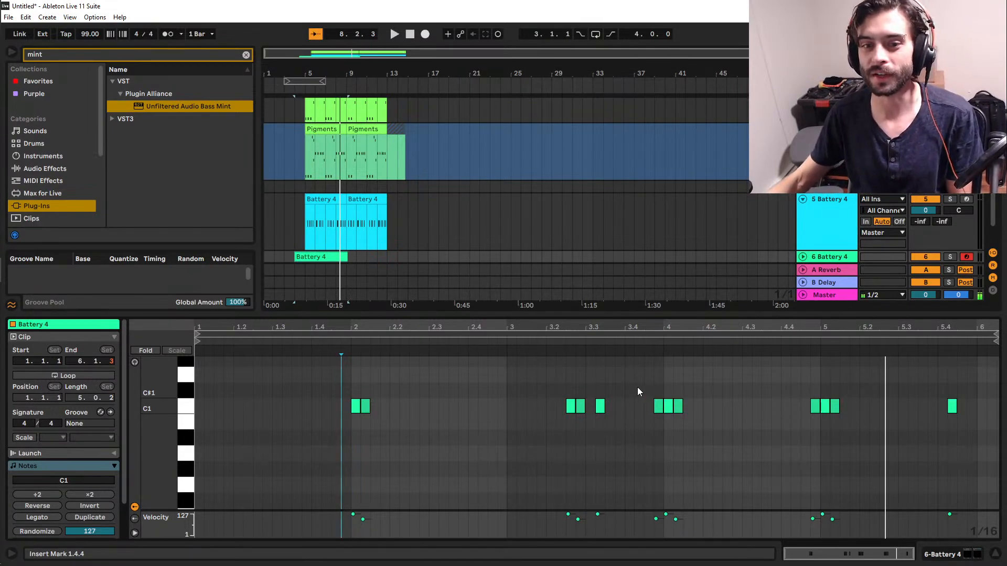
# Trim the empty first bar off the kick clip so it starts at bar 5, and play it back.
pyautogui.click(296, 239)
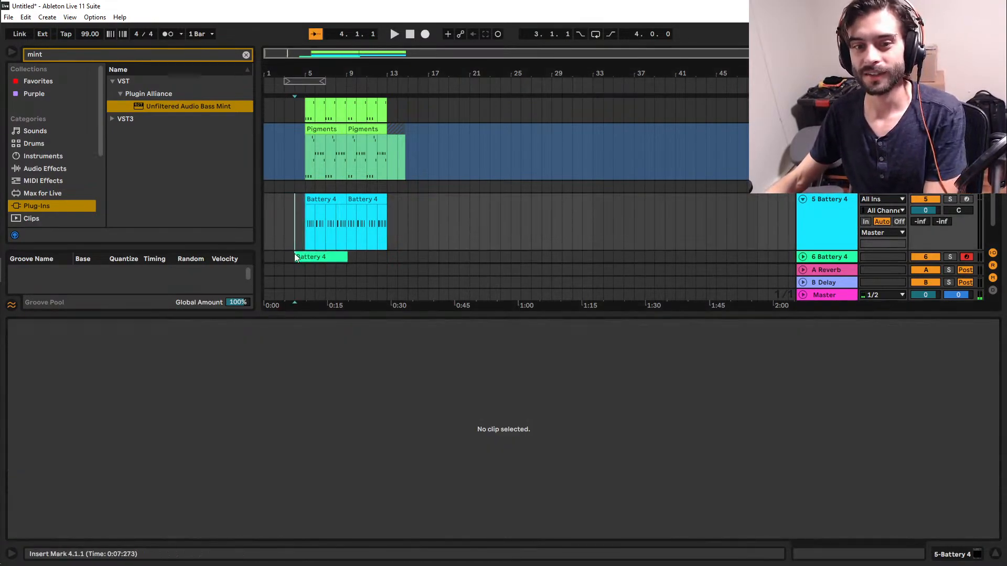
pyautogui.moveTo(294, 256); pyautogui.dragTo(306, 231)
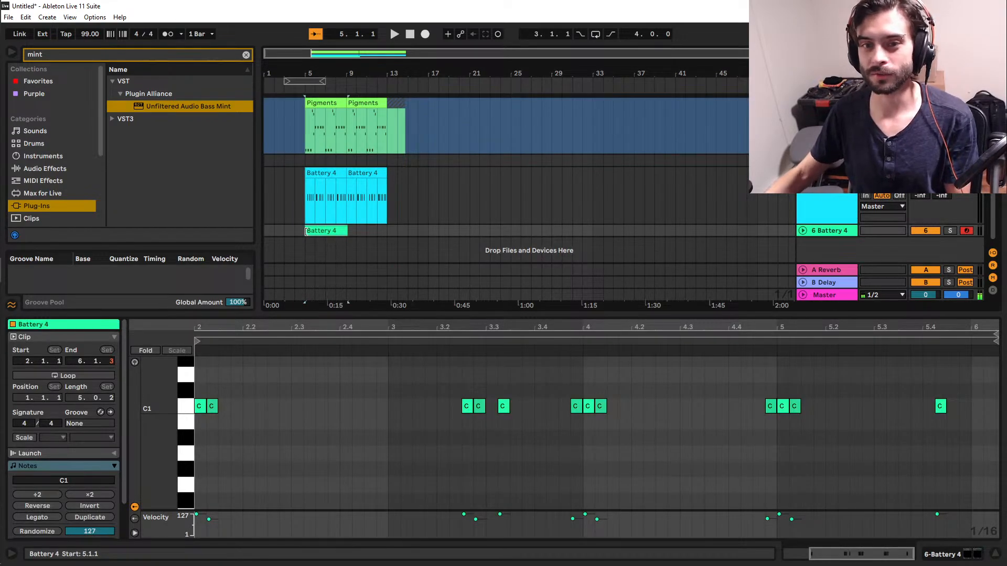
pyautogui.press('space')
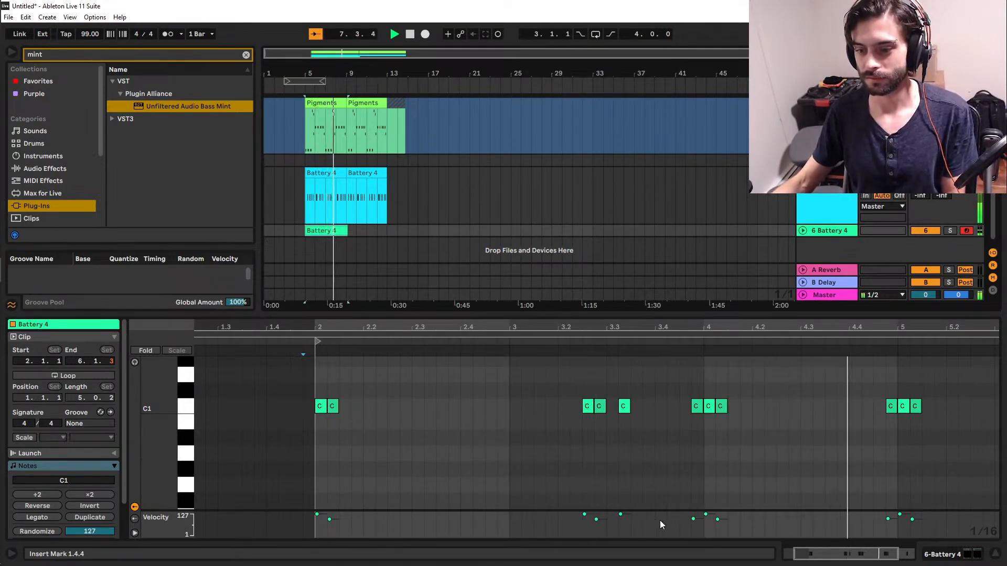
pyautogui.press('space')
# Slightly lower the velocities of the kick notes at 4.1.2, 4.4.4 and 5.1.2, and play from just before clip bar 4.
pyautogui.moveTo(749, 528); pyautogui.dragTo(707, 520)
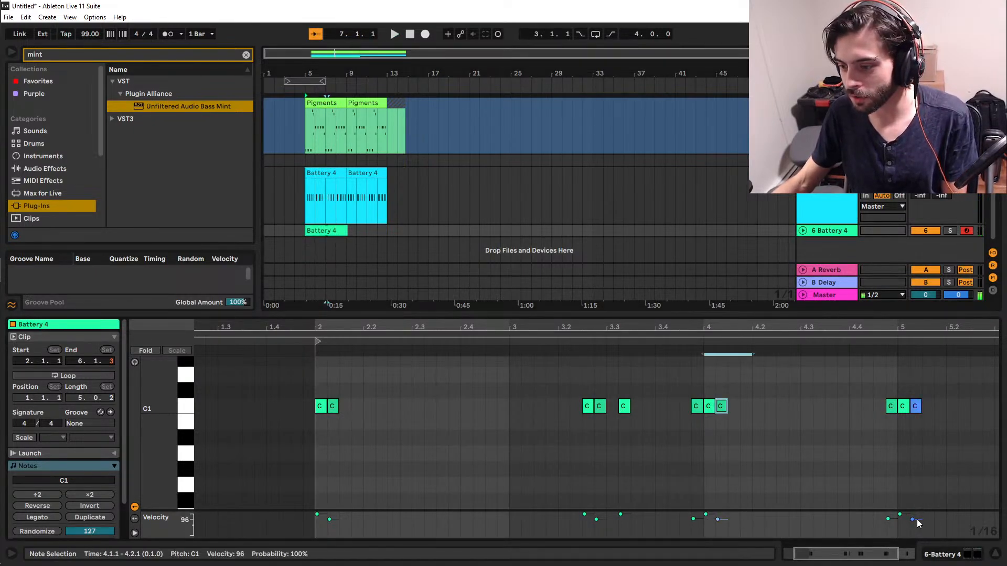
pyautogui.moveTo(918, 521); pyautogui.dragTo(715, 521)
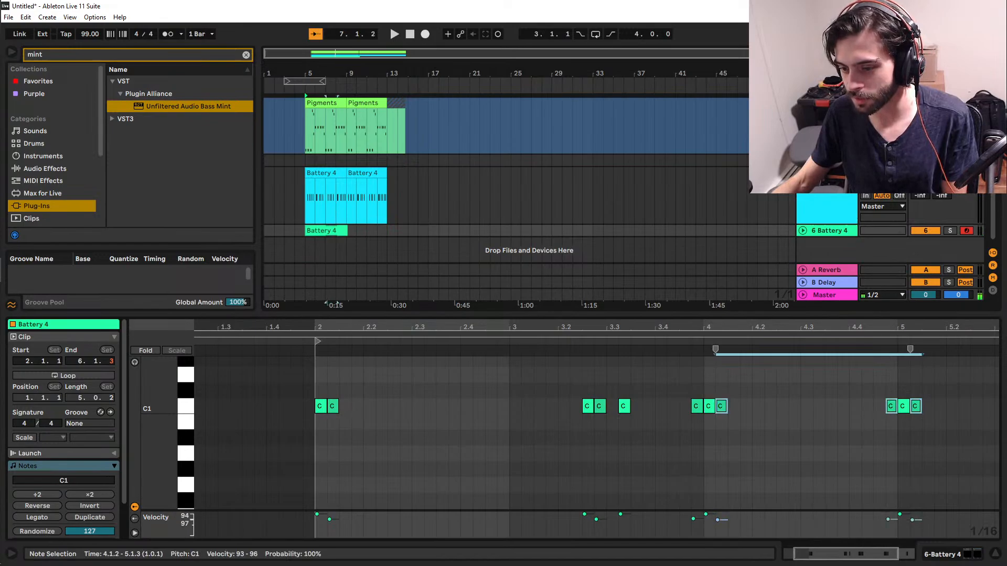
pyautogui.click(690, 478)
pyautogui.click(675, 471)
pyautogui.press('space')
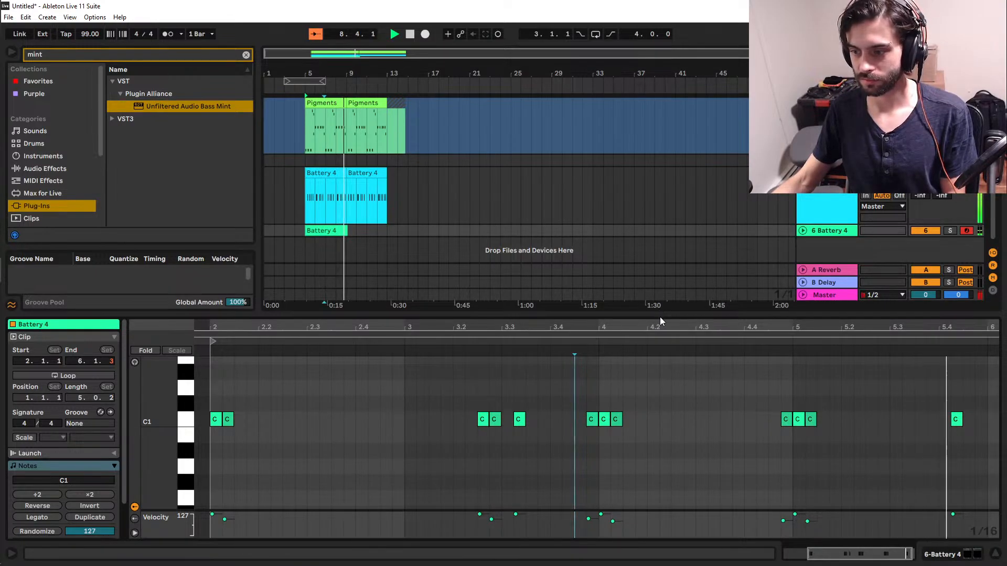
# Reduce the velocity of the last kick note at 5.4.2 to 112.
pyautogui.click(955, 419)
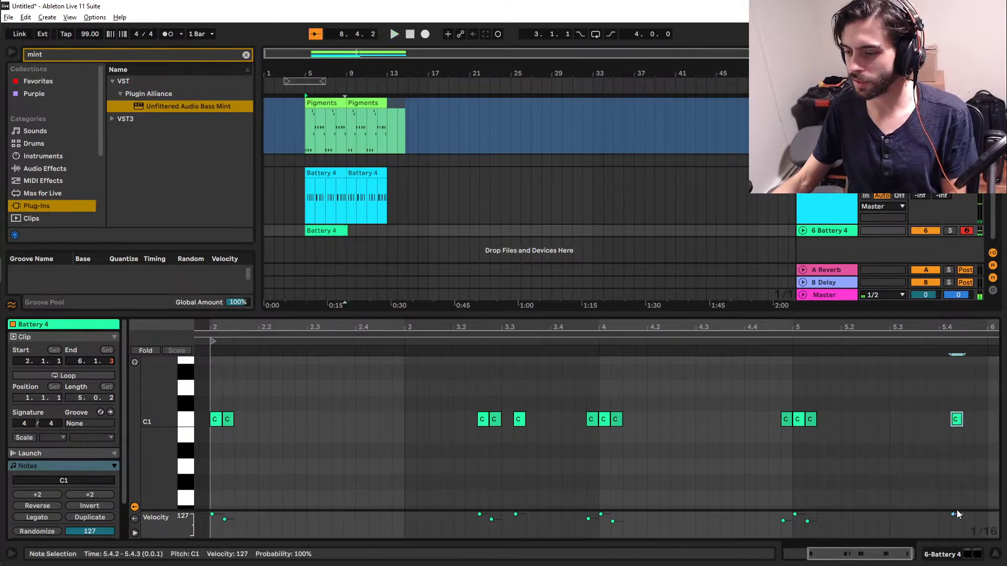
pyautogui.moveTo(956, 511); pyautogui.dragTo(953, 517)
pyautogui.click(776, 465)
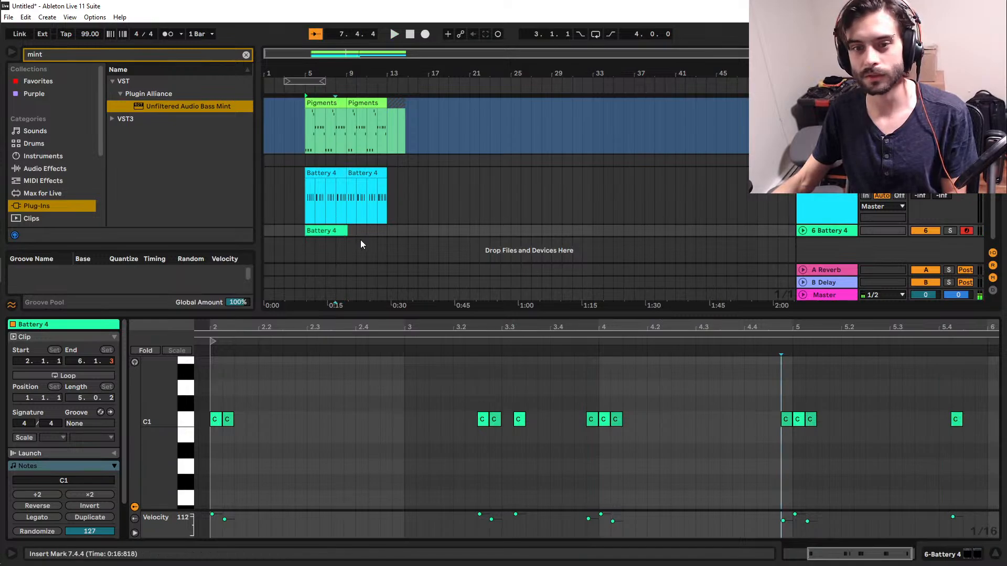
# Duplicate the four-bar kick clip to bars 9 to 13 and expand the 6 Battery 4 track.
pyautogui.click(315, 234)
pyautogui.hotkey('ctrl', 'd')
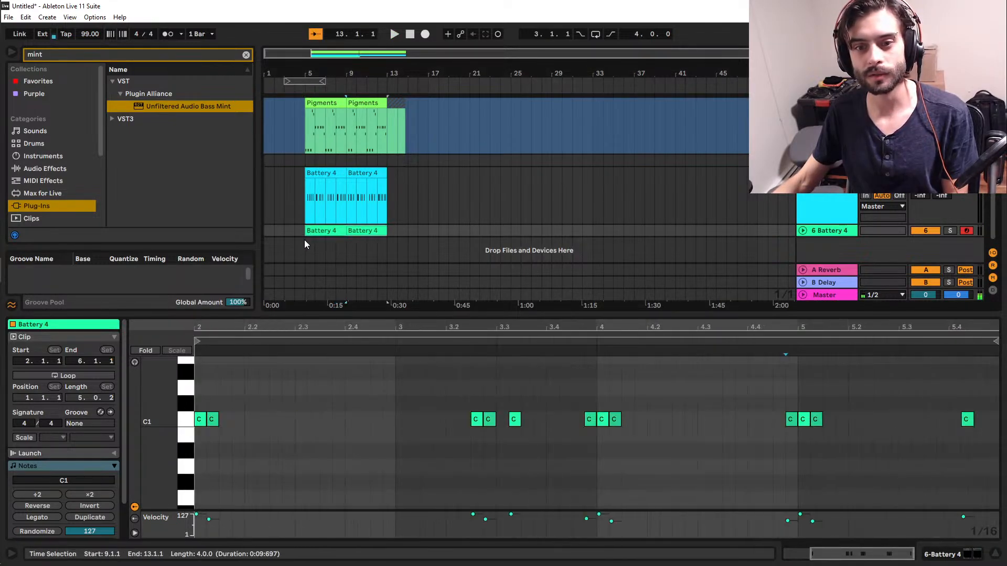
pyautogui.click(802, 230)
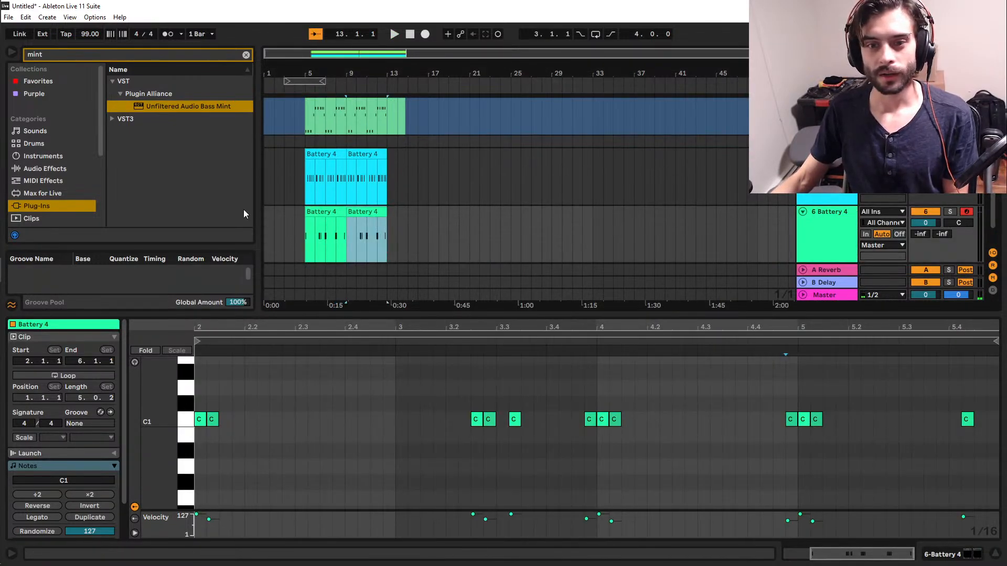
# Hide the clip's note editor, search the plug-ins for "massi", and add Massive on a new track below the kick.
pyautogui.moveTo(3, 286)
pyautogui.click(13, 227)
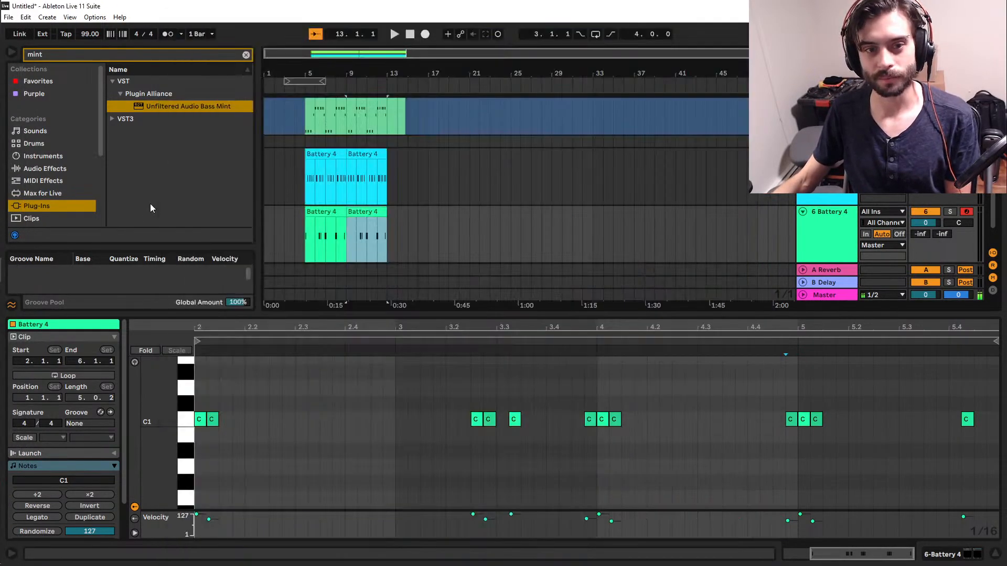
pyautogui.click(150, 203)
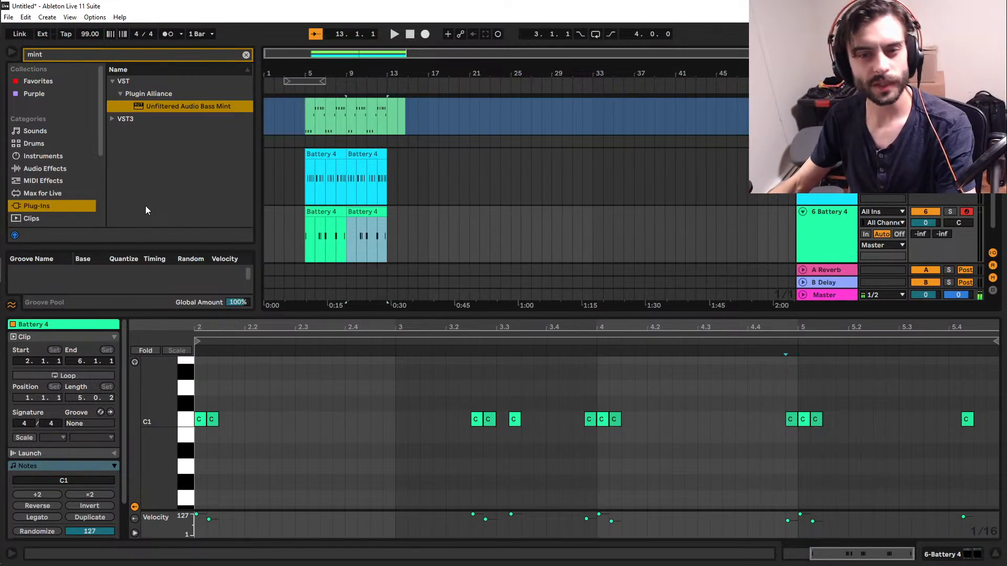
pyautogui.scroll(-2, 467, 140)
pyautogui.doubleClick(428, 315)
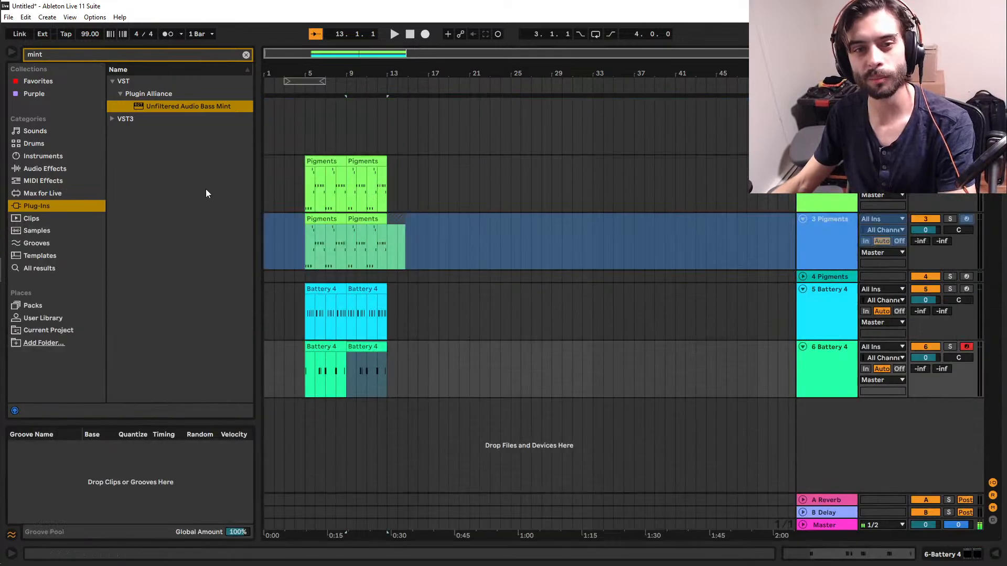
pyautogui.hotkey('ctrl', 'a')
pyautogui.write('massi')
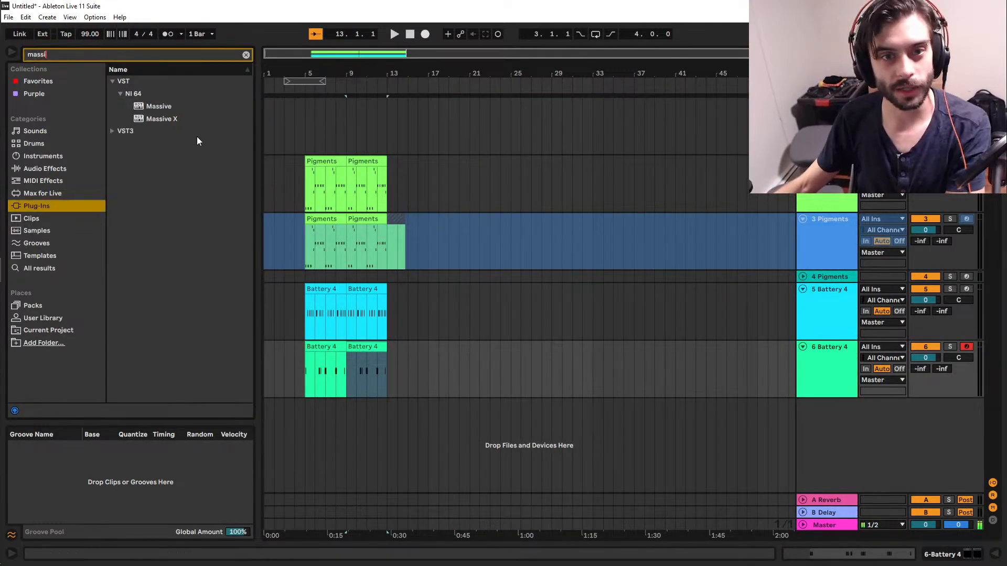
pyautogui.moveTo(173, 107); pyautogui.dragTo(378, 436)
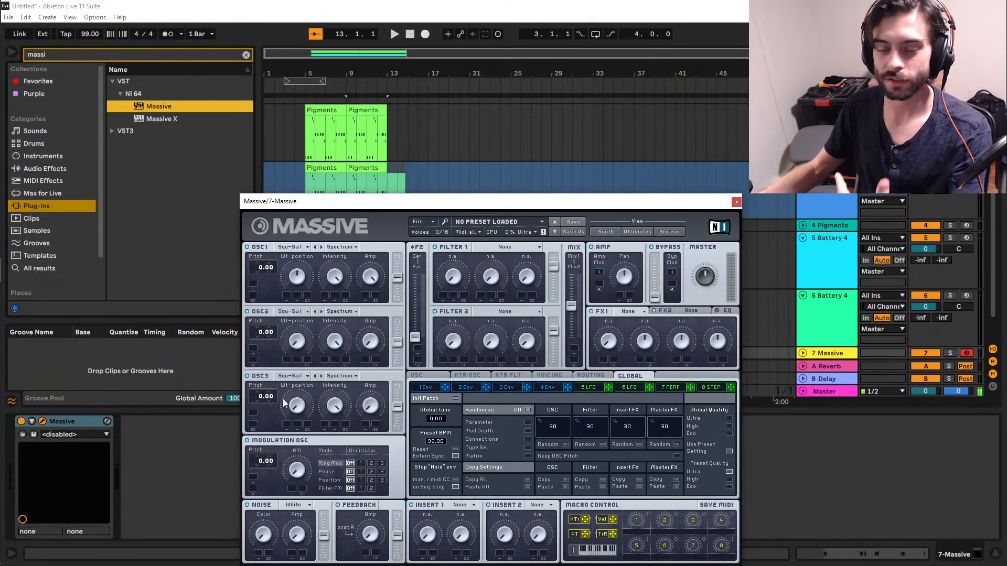
# Show Massive's sound browser and filter the sounds by the Classic Poly Lead subtype.
pyautogui.click(667, 231)
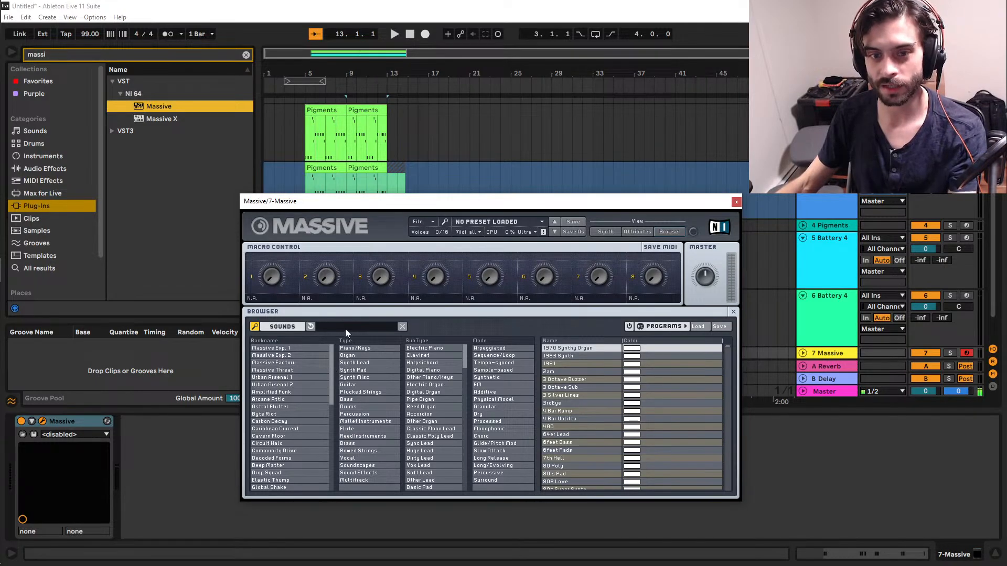
pyautogui.click(607, 231)
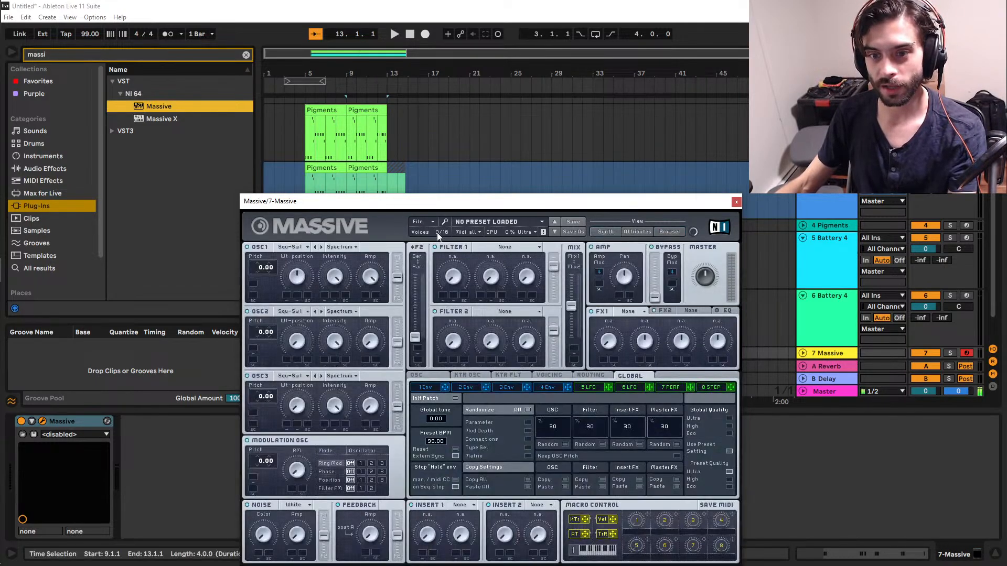
pyautogui.moveTo(440, 205); pyautogui.dragTo(436, 176)
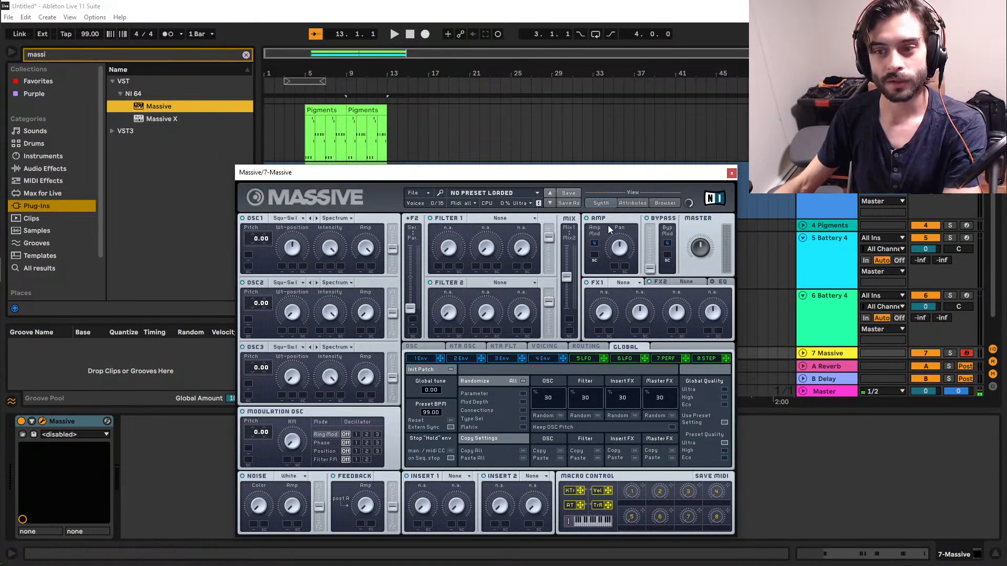
pyautogui.click(667, 204)
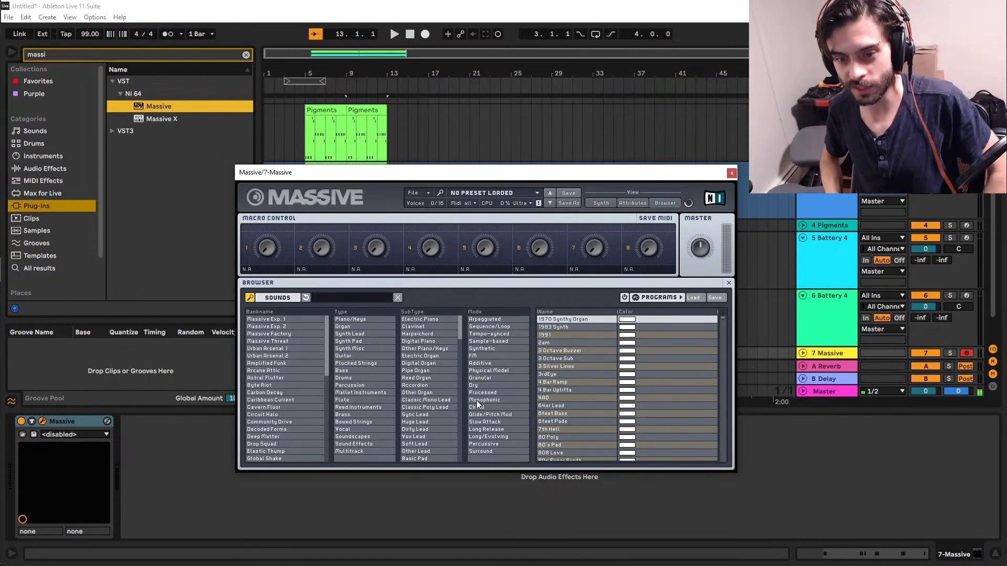
pyautogui.click(438, 406)
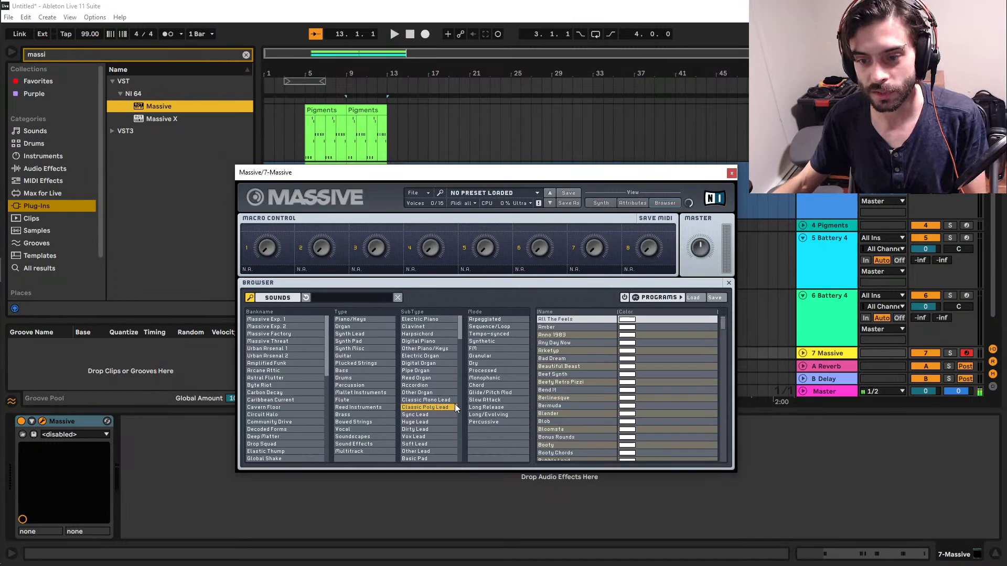
# Audition the Classic Poly Lead presets from Blob onward, load Call in the Air, and close Massive's window.
pyautogui.click(548, 420)
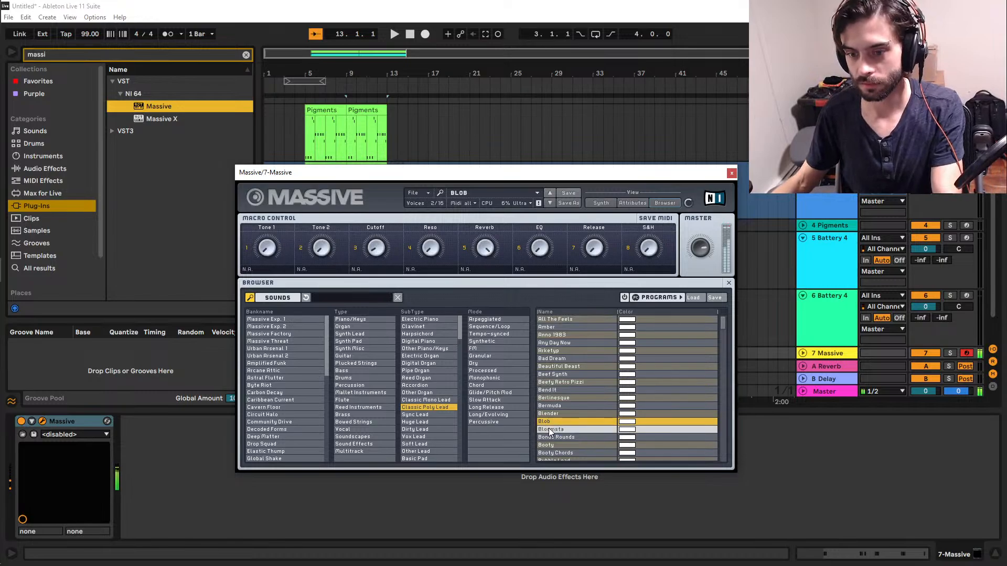
pyautogui.click(556, 438)
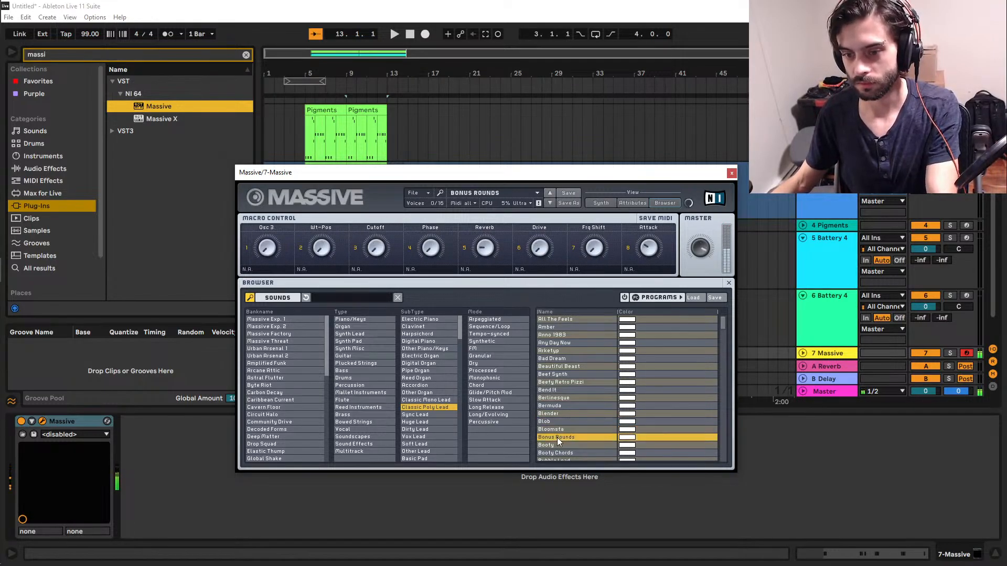
pyautogui.click(561, 443)
pyautogui.click(564, 453)
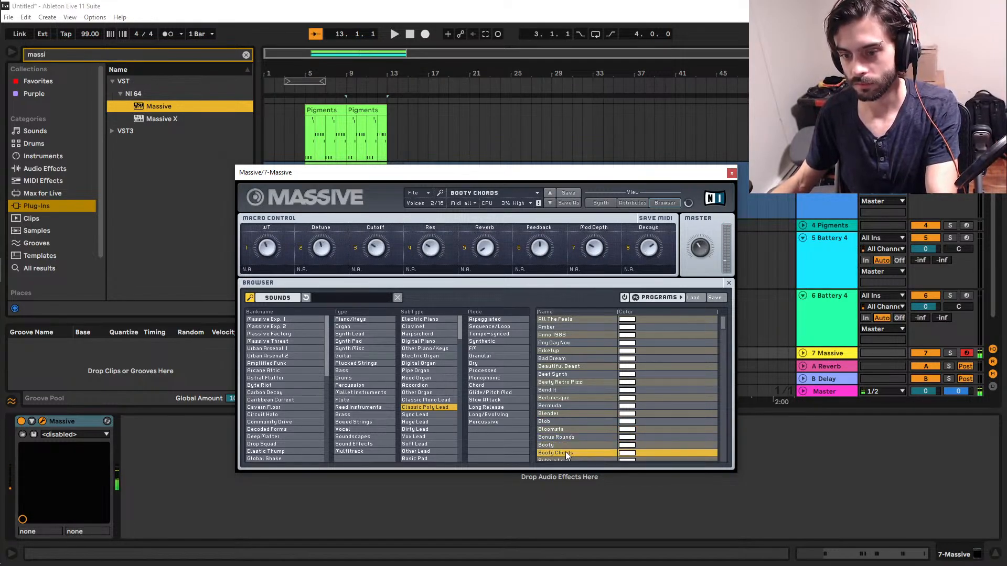
pyautogui.scroll(-1, 568, 452)
pyautogui.click(582, 425)
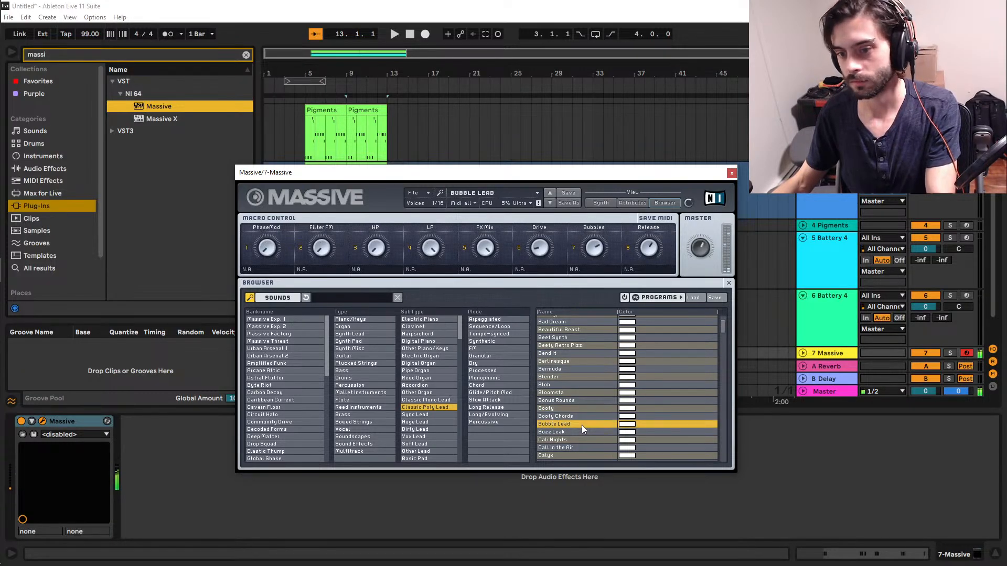
pyautogui.scroll(-1, 581, 427)
pyautogui.click(581, 426)
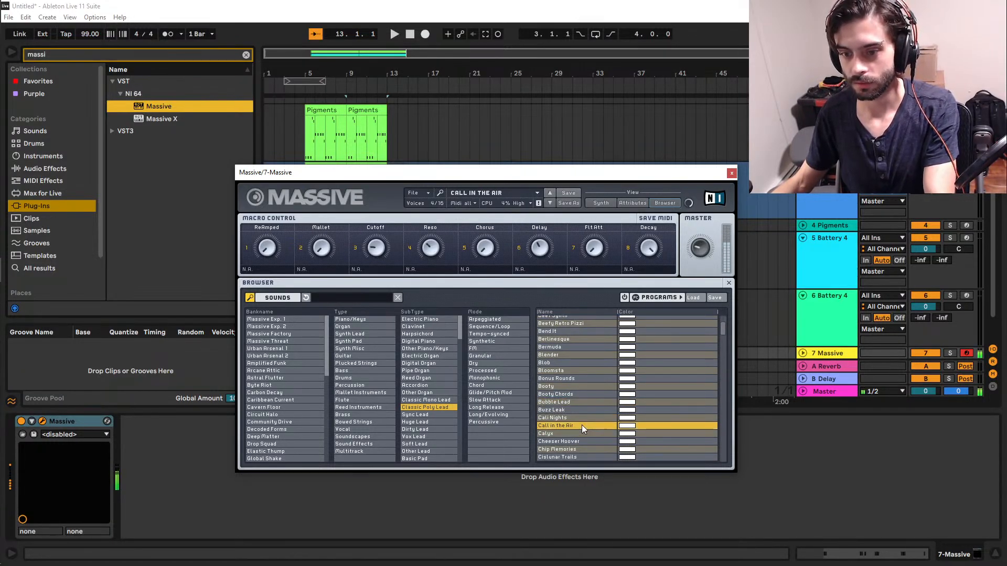
pyautogui.click(731, 173)
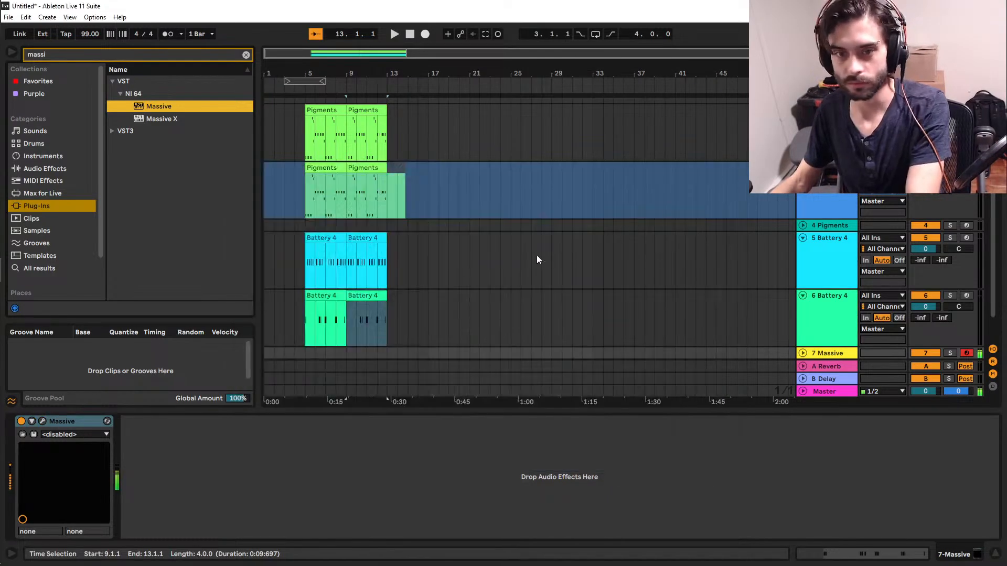
# Play the arrangement from bar 5 with the Massive track armed, and stop near bar 12.
pyautogui.click(307, 357)
pyautogui.press('space')
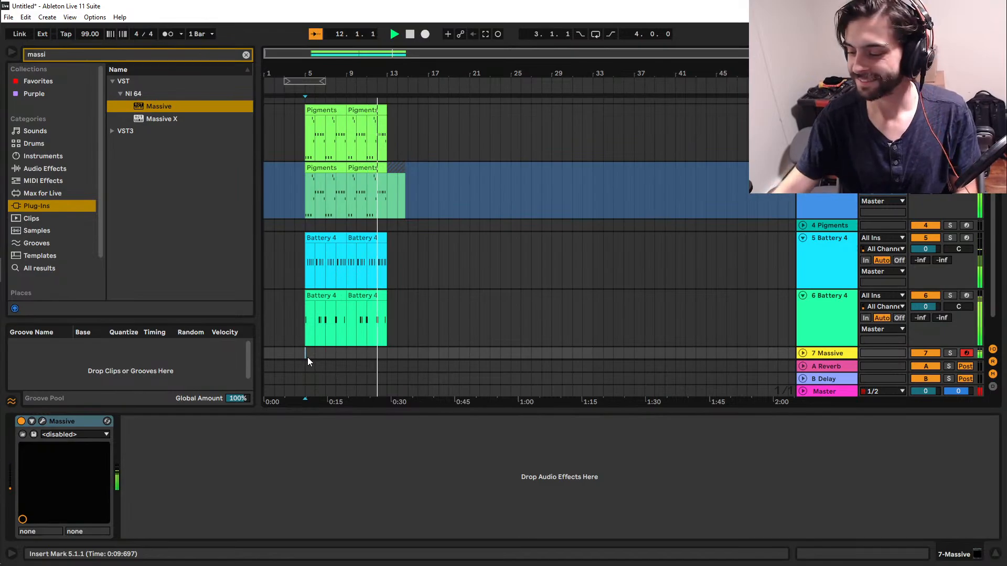
pyautogui.press('space')
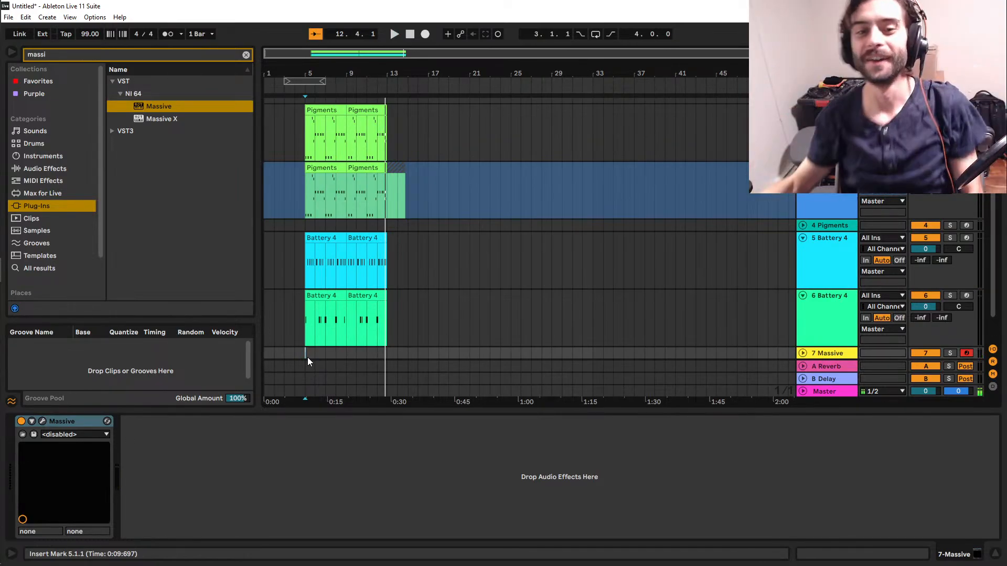
# Search the plug-ins for "del".
pyautogui.click(82, 55)
pyautogui.write('delauy')
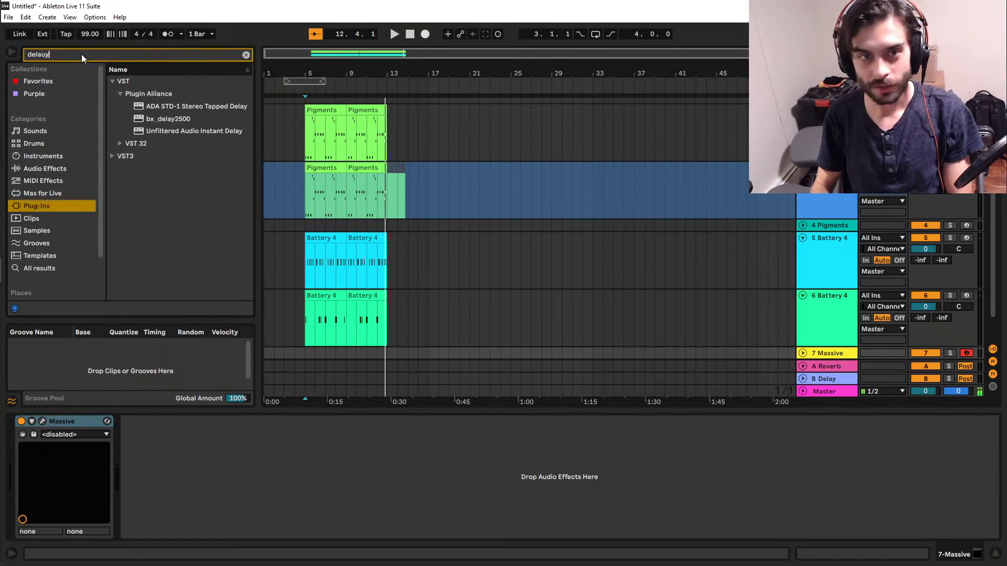
pyautogui.press('BackSpace')
pyautogui.press('BackSpace')
pyautogui.press('BackSpace')
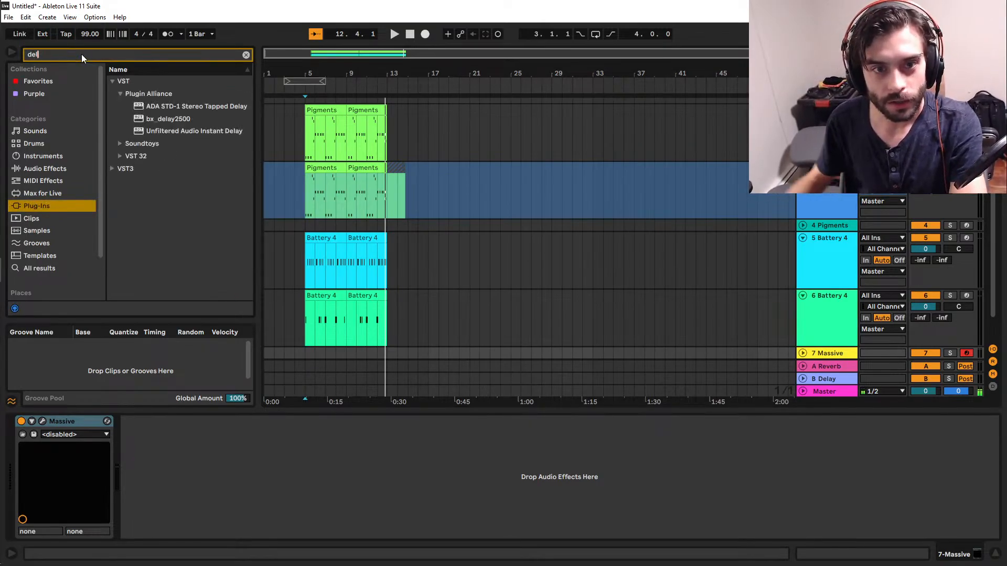
# Reopen Massive's window, turn the Mallet macro down to its minimum, and raise the Cutoff macro.
pyautogui.click(42, 422)
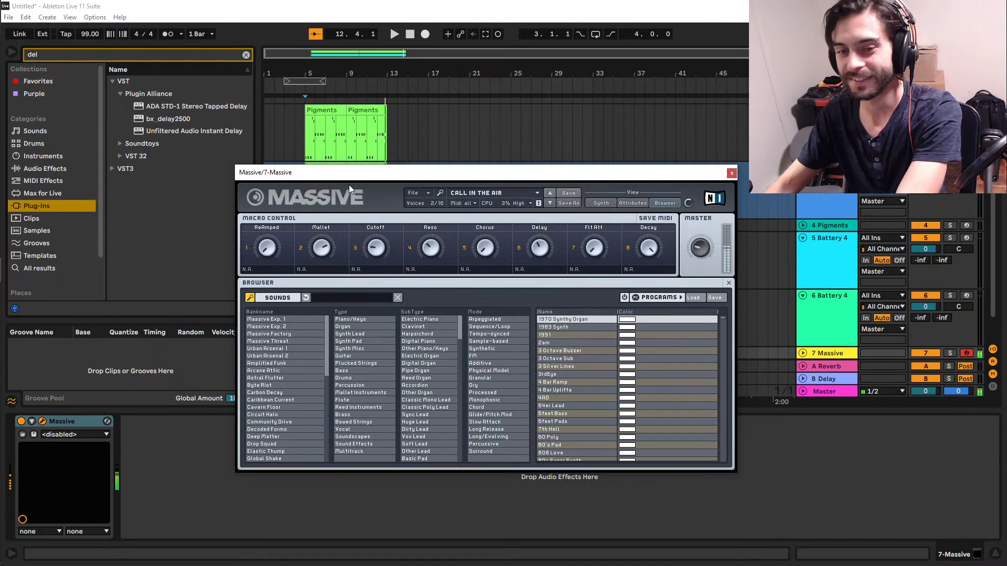
pyautogui.moveTo(331, 250); pyautogui.dragTo(295, 395)
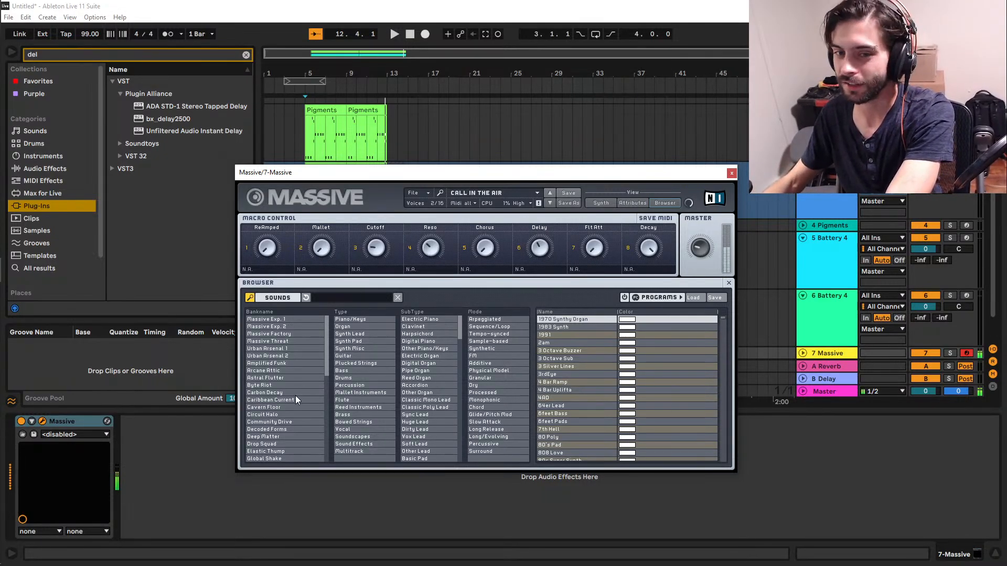
pyautogui.moveTo(372, 249); pyautogui.dragTo(430, 120)
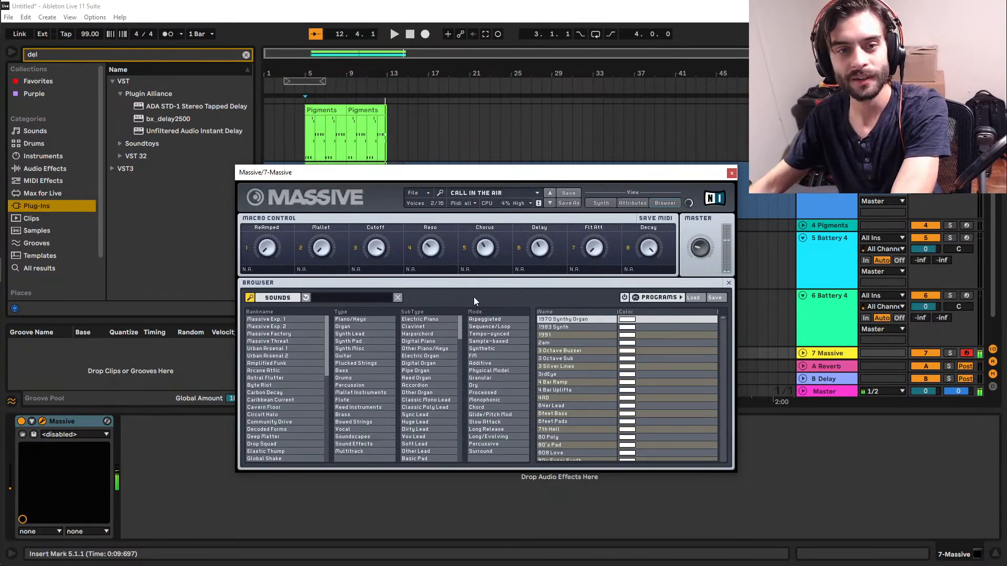
# Add the VST3 version of ValhallaDelay after Massive on the 7 Massive track.
pyautogui.click(112, 167)
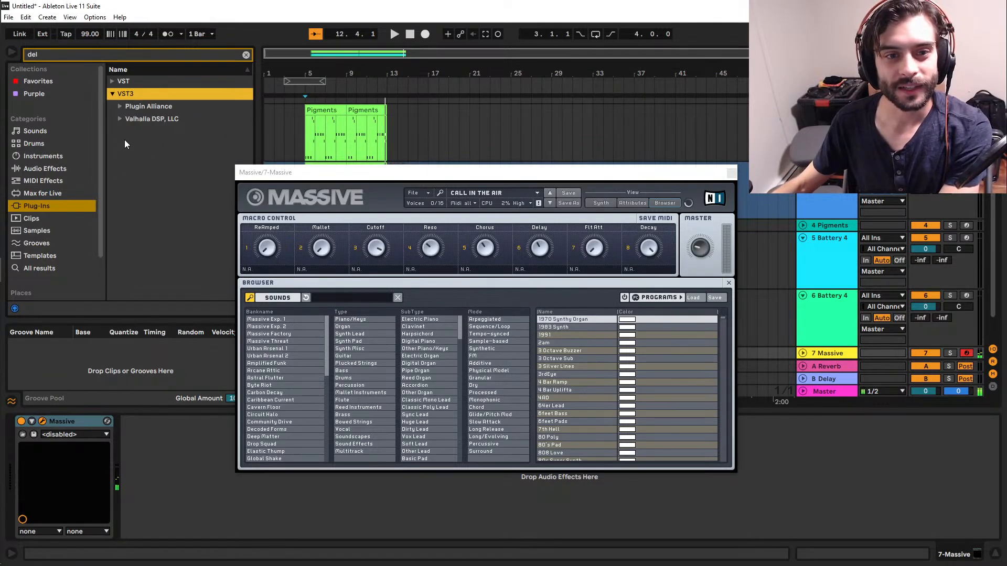
pyautogui.click(118, 117)
pyautogui.click(147, 135)
pyautogui.moveTo(146, 137); pyautogui.dragTo(169, 530)
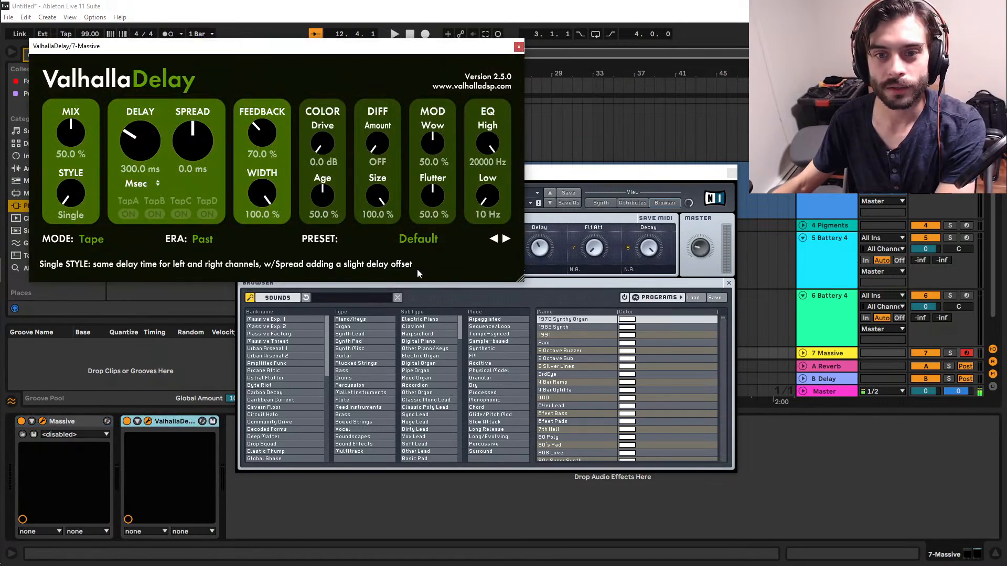
# Try ValhallaDelay's SFX pitch presets PITCH-Rising Up and RevPITCH-Rising 4ths on the lead.
pyautogui.click(423, 240)
pyautogui.moveTo(403, 362)
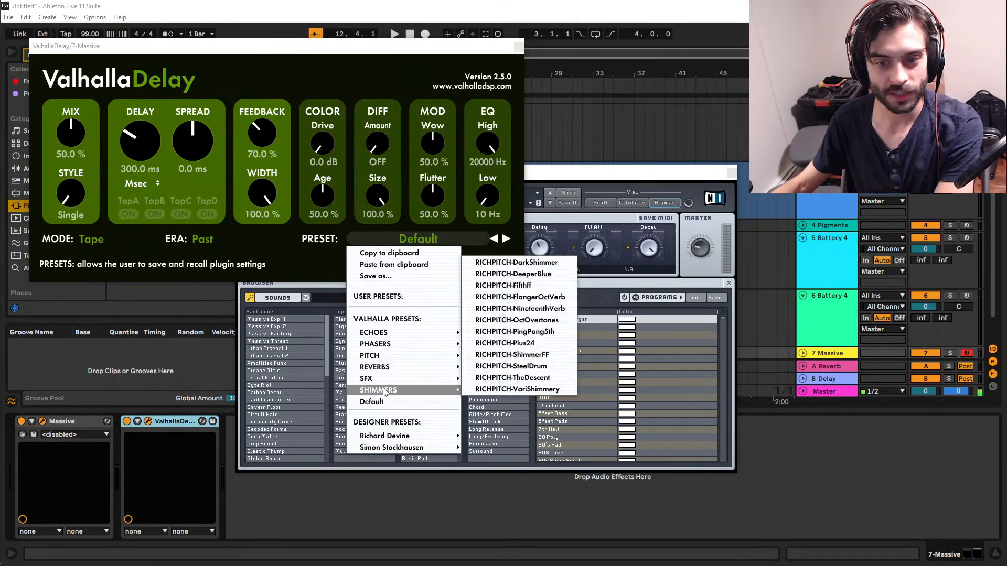
pyautogui.moveTo(367, 378)
pyautogui.moveTo(505, 366)
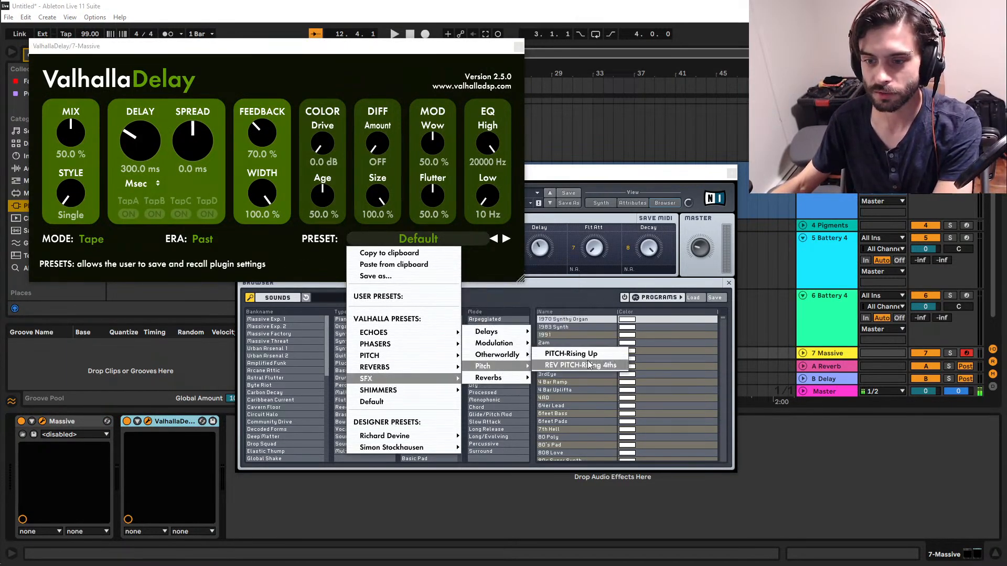
pyautogui.click(577, 364)
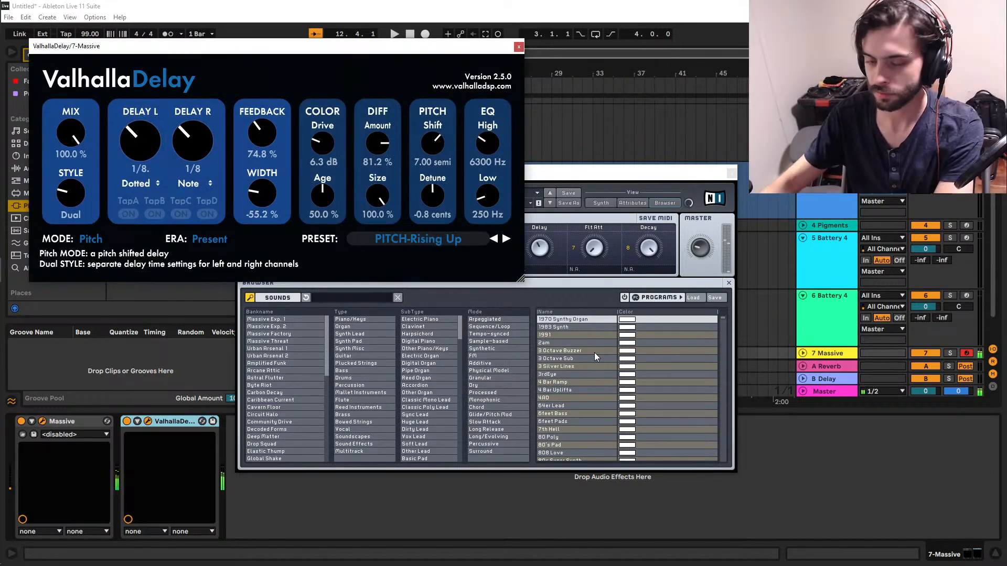
pyautogui.click(507, 240)
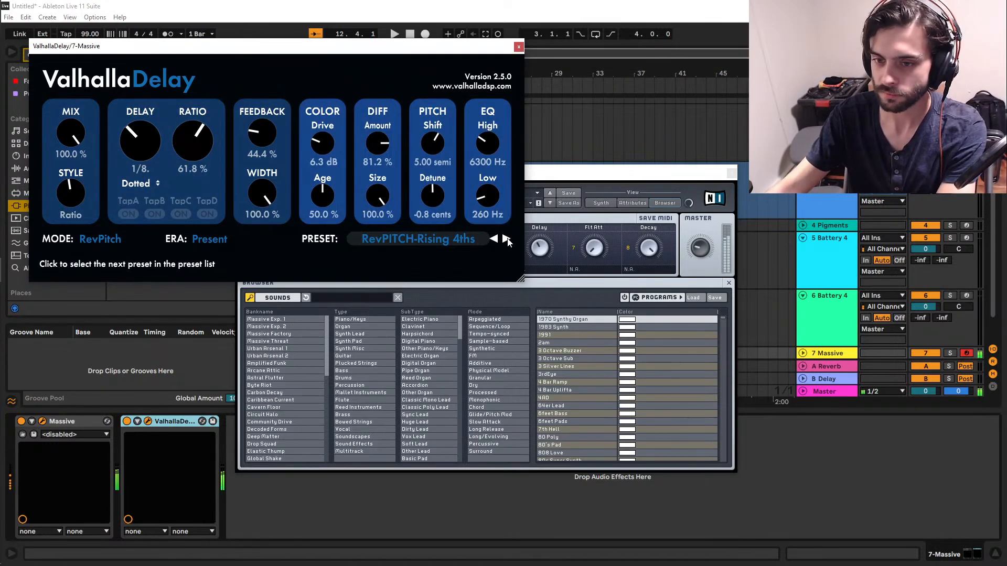
# Try the HiFi-VoiceDoubler preset from the pitch doublers in ValhallaDelay with the mix at 40%.
pyautogui.click(455, 238)
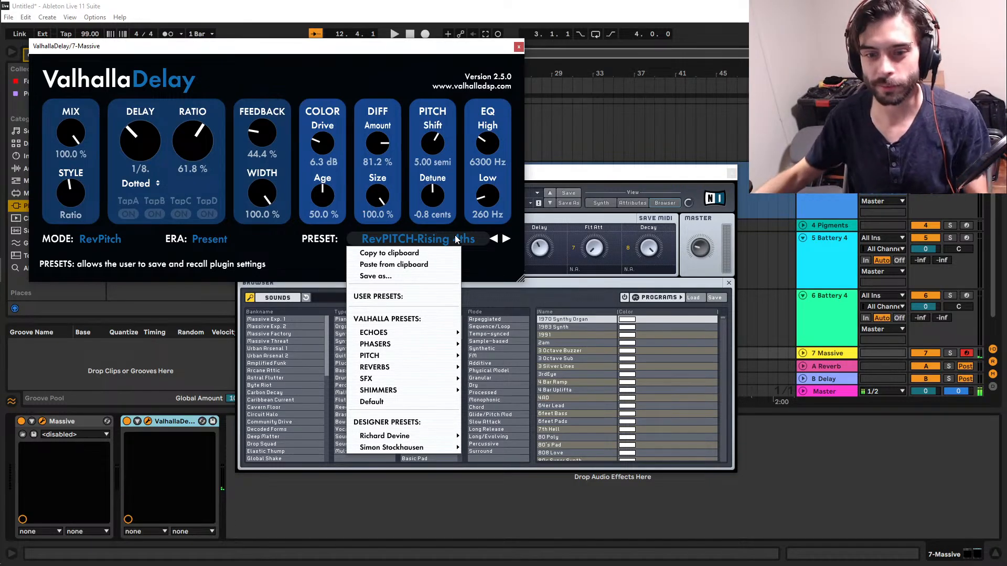
pyautogui.moveTo(390, 350)
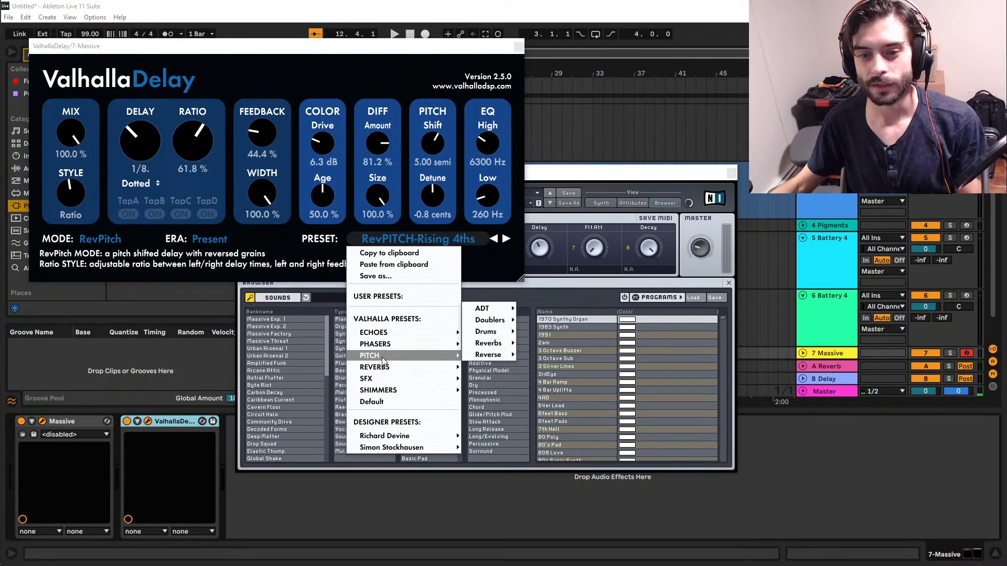
pyautogui.moveTo(497, 320)
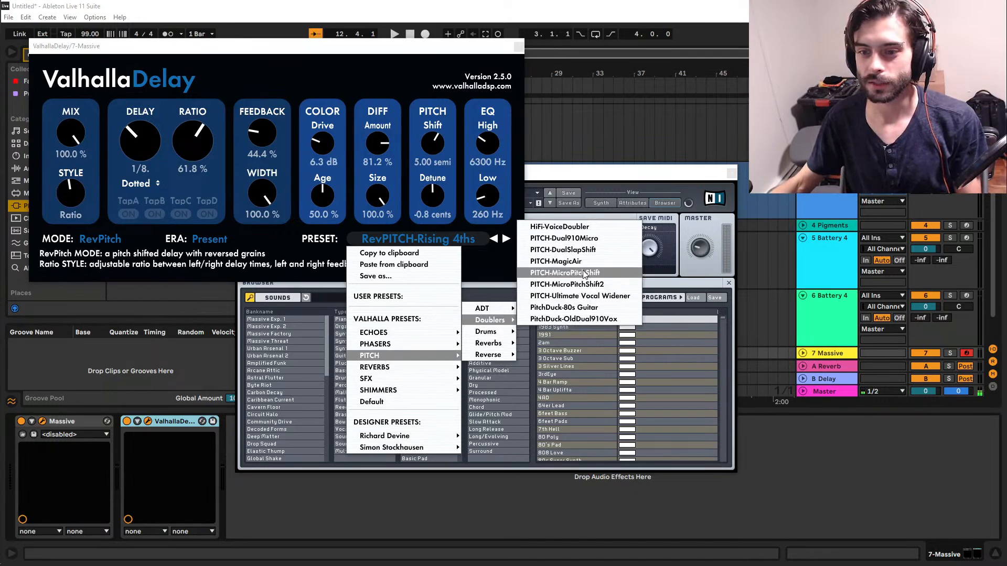
pyautogui.click(595, 227)
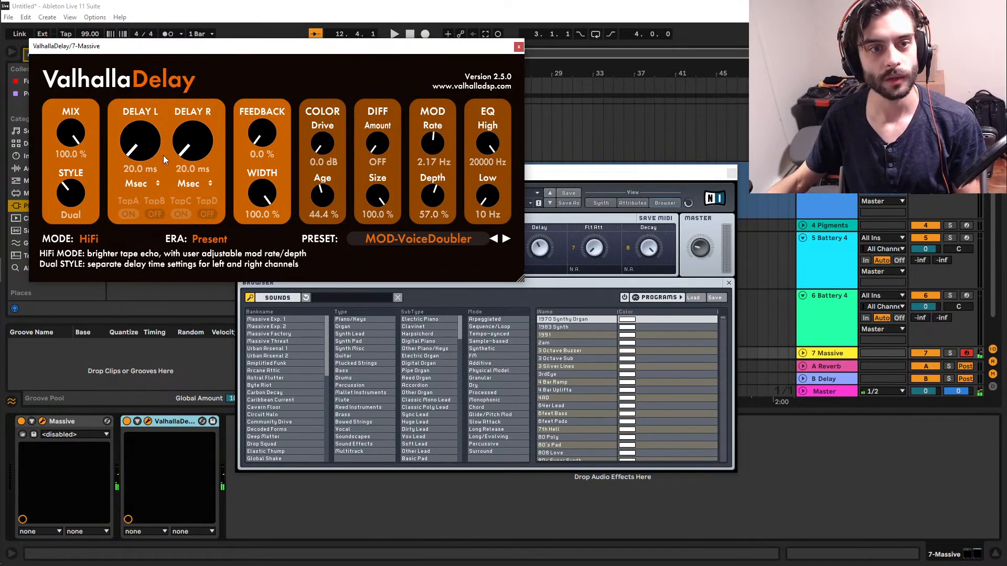
pyautogui.moveTo(78, 128); pyautogui.dragTo(75, 194)
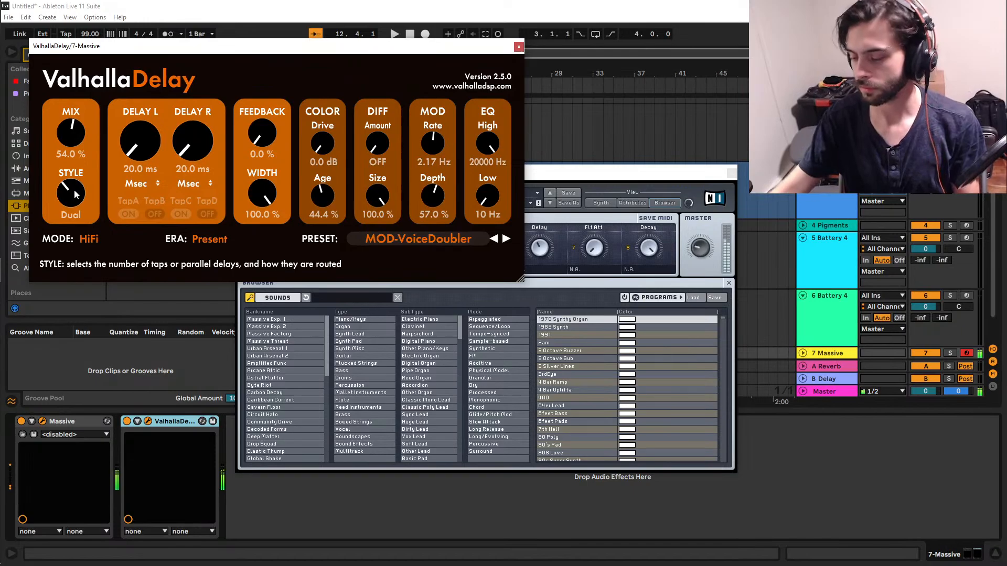
pyautogui.moveTo(72, 137); pyautogui.dragTo(77, 158)
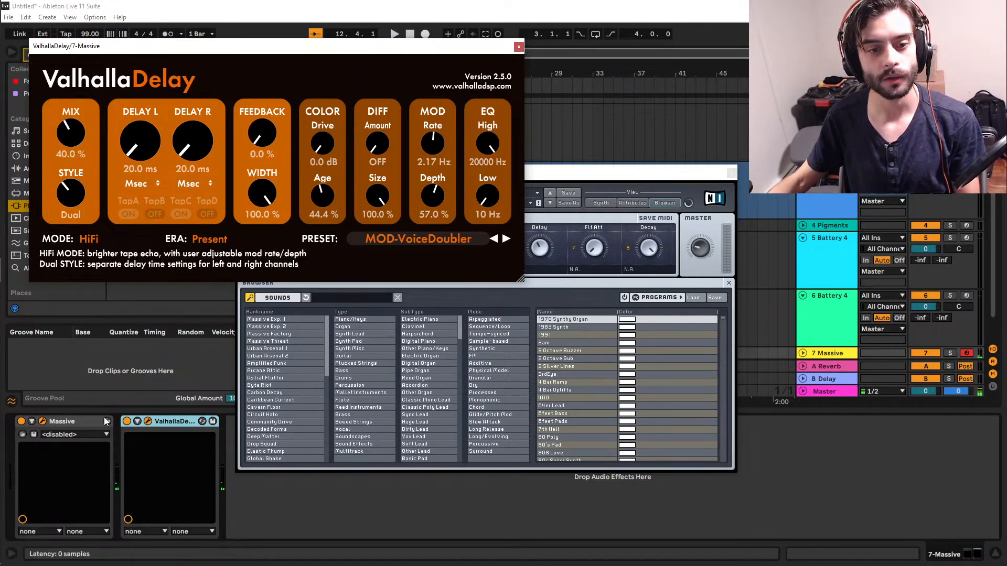
# Compare the lead with ValhallaDelay bypassed and enabled, then set Delay R to 40 ms and feedback to 6.4%.
pyautogui.click(126, 422)
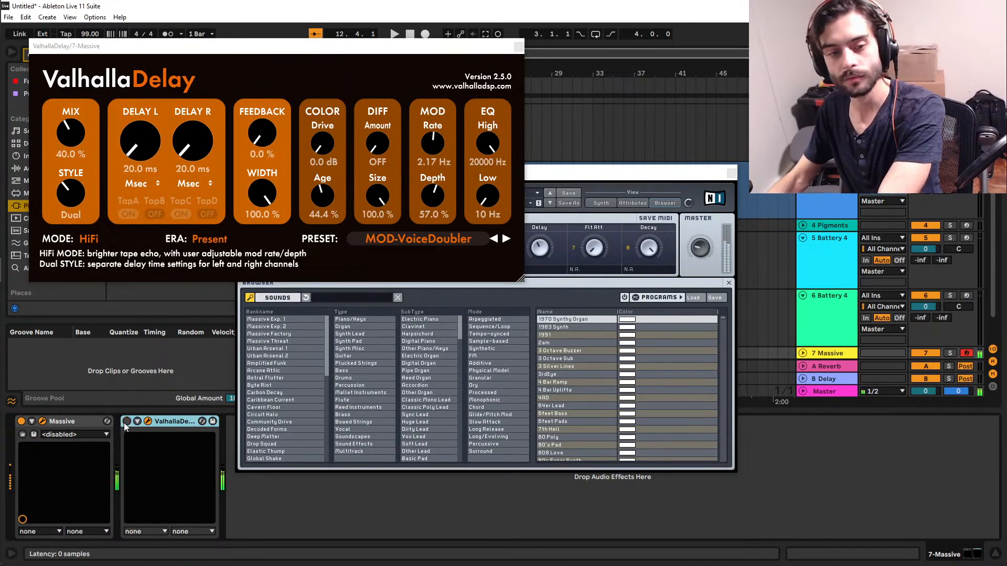
pyautogui.click(126, 423)
pyautogui.moveTo(191, 158); pyautogui.dragTo(191, 153)
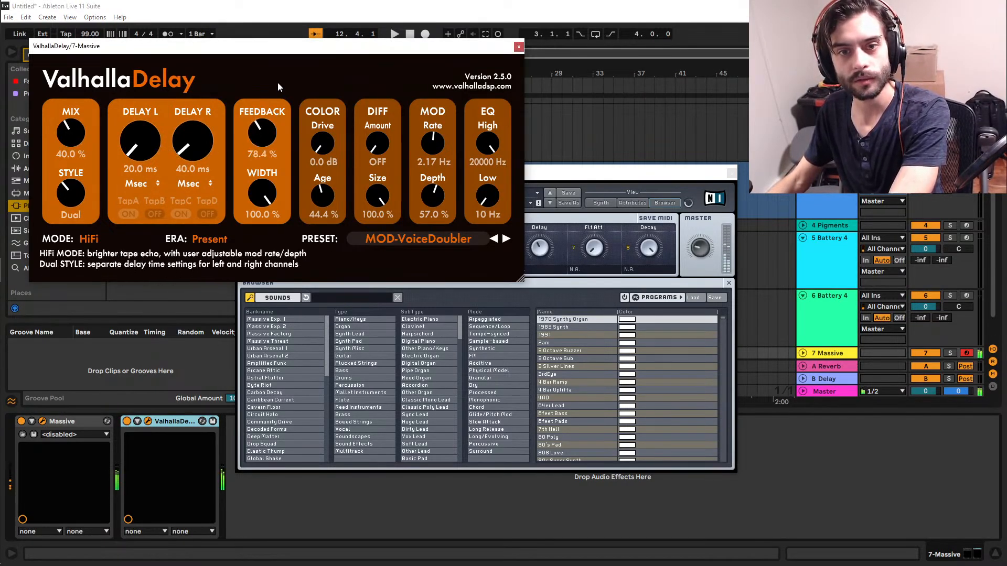
pyautogui.moveTo(262, 133)
pyautogui.mouseDown()
pyautogui.moveTo(270, 110)
pyautogui.moveTo(267, 123)
pyautogui.mouseUp()
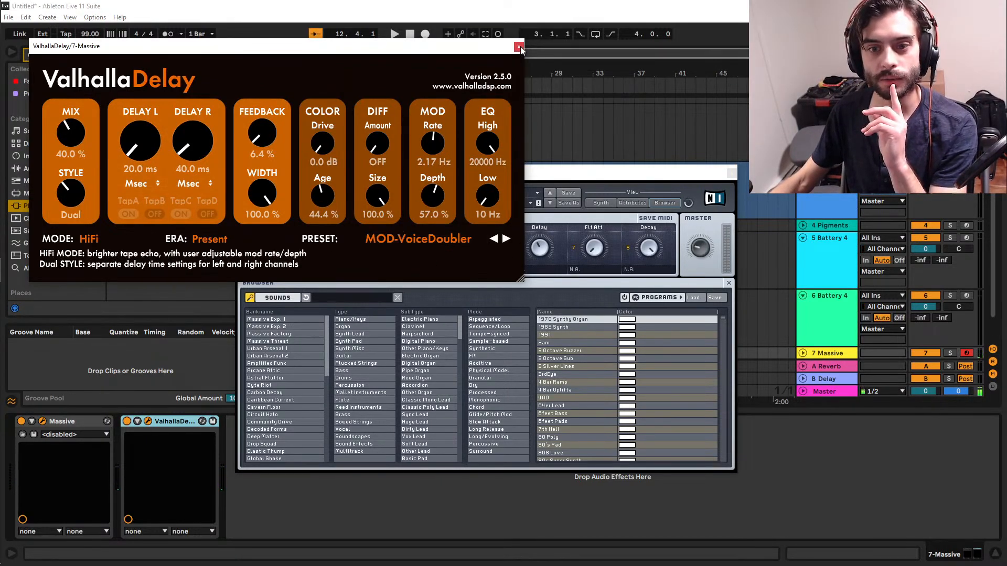
# Load ValhallaDelay's dotted echo preset DIGITAL-Dotted 8th-Note Gutiar.
pyautogui.click(389, 236)
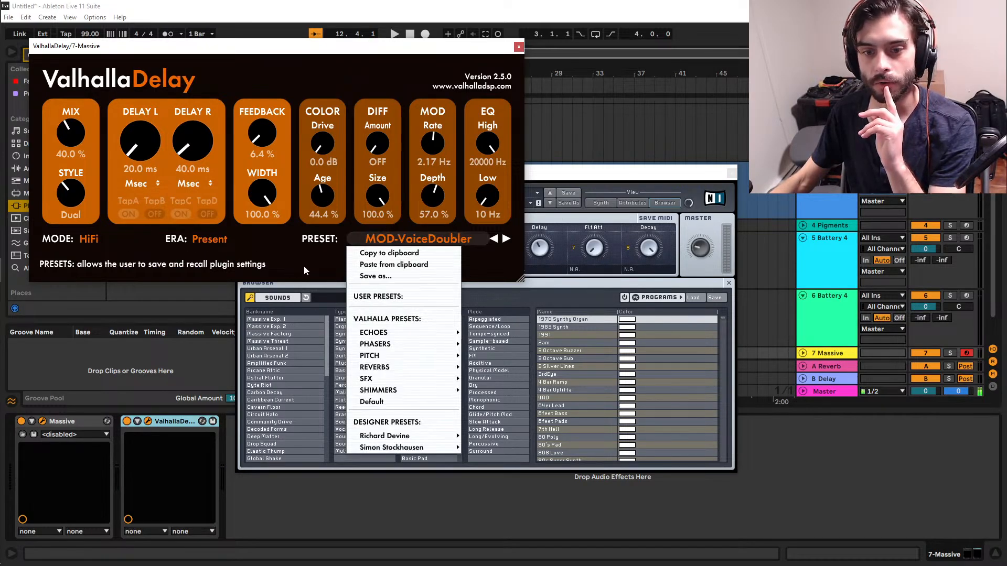
pyautogui.moveTo(351, 332)
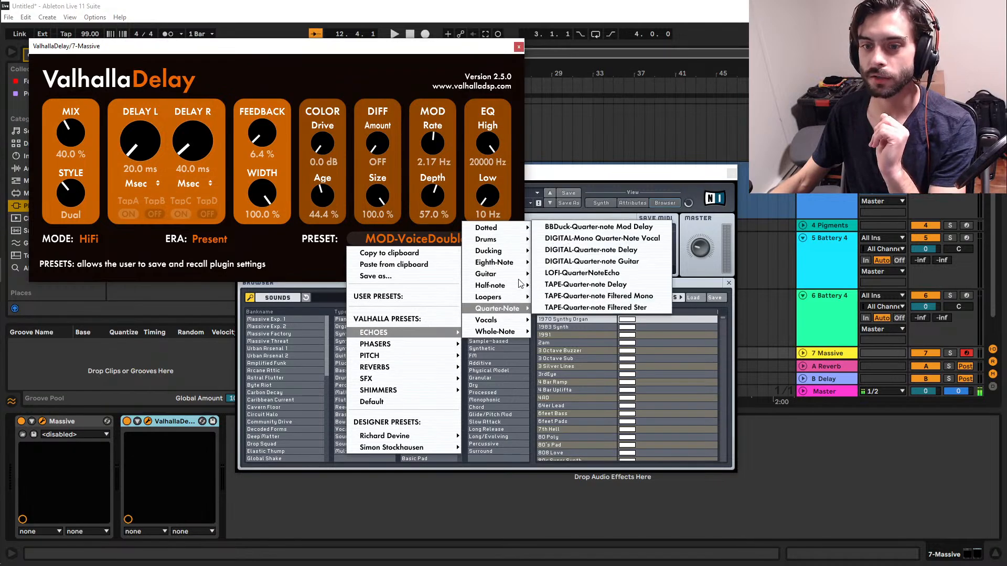
pyautogui.moveTo(498, 230)
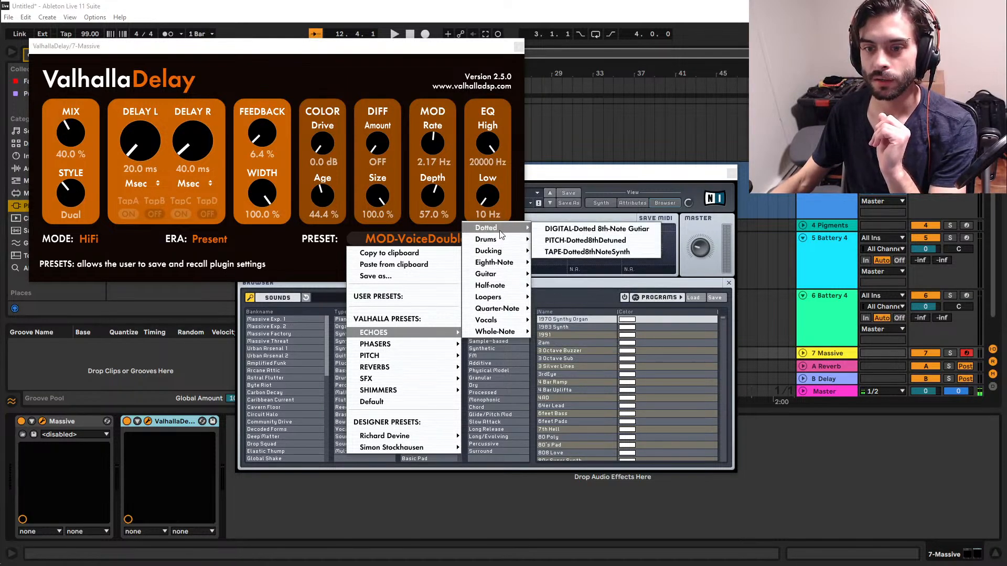
pyautogui.click(545, 228)
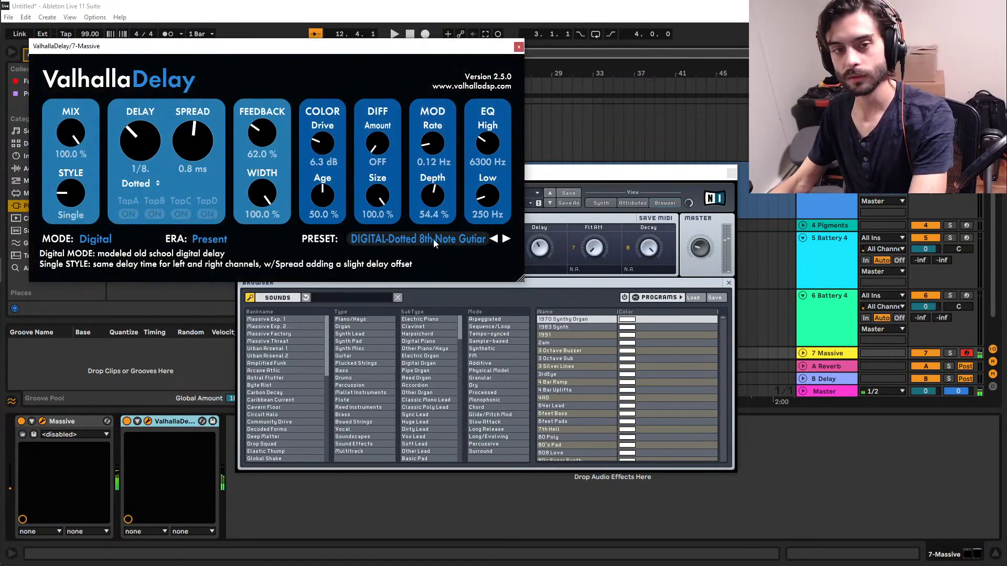
# Set ValhallaDelay's mix to 10.4%, feedback to 29.2%, and high EQ to 4000 Hz.
pyautogui.moveTo(85, 214); pyautogui.dragTo(82, 237)
pyautogui.moveTo(261, 143); pyautogui.dragTo(264, 156)
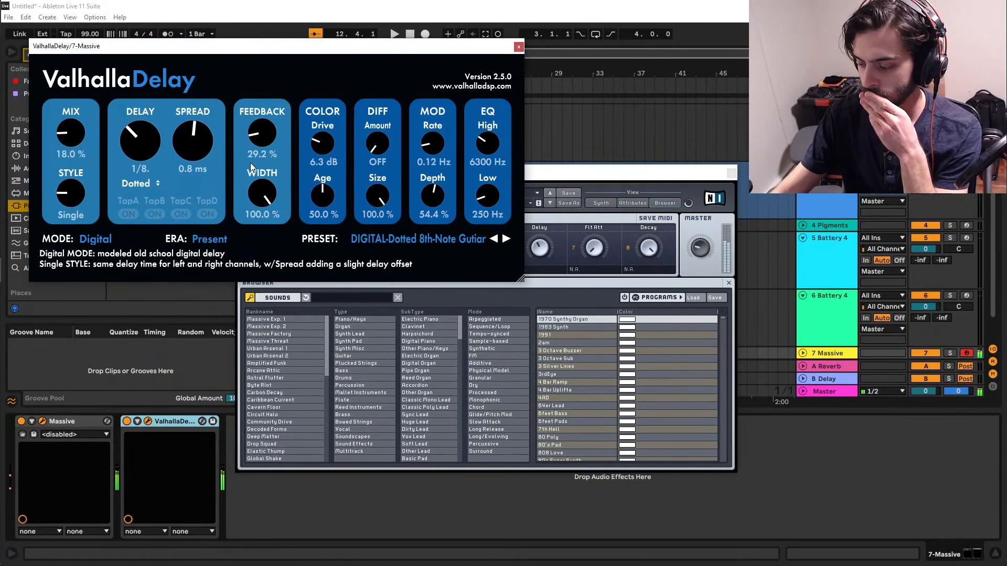
pyautogui.moveTo(72, 138); pyautogui.dragTo(74, 150)
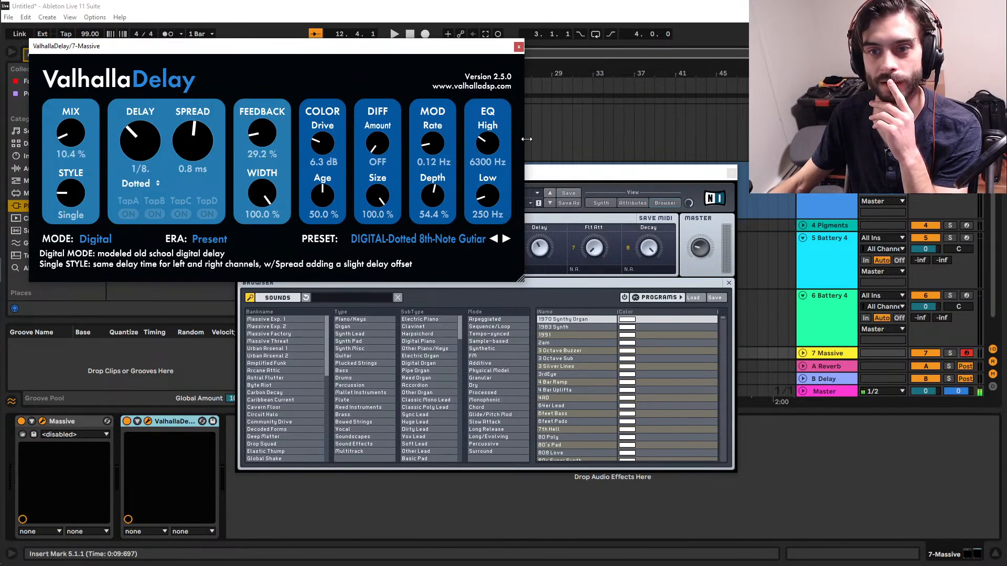
pyautogui.moveTo(489, 144); pyautogui.dragTo(488, 168)
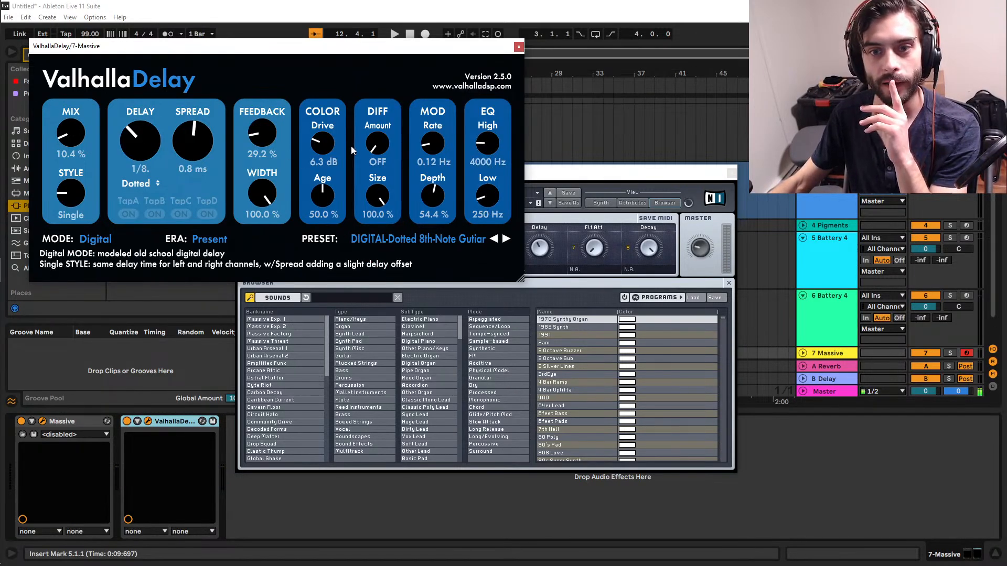
# Set ValhallaDelay's diffusion amount to 19.2% and close the ValhallaDelay and Massive windows.
pyautogui.moveTo(376, 144); pyautogui.dragTo(392, 125)
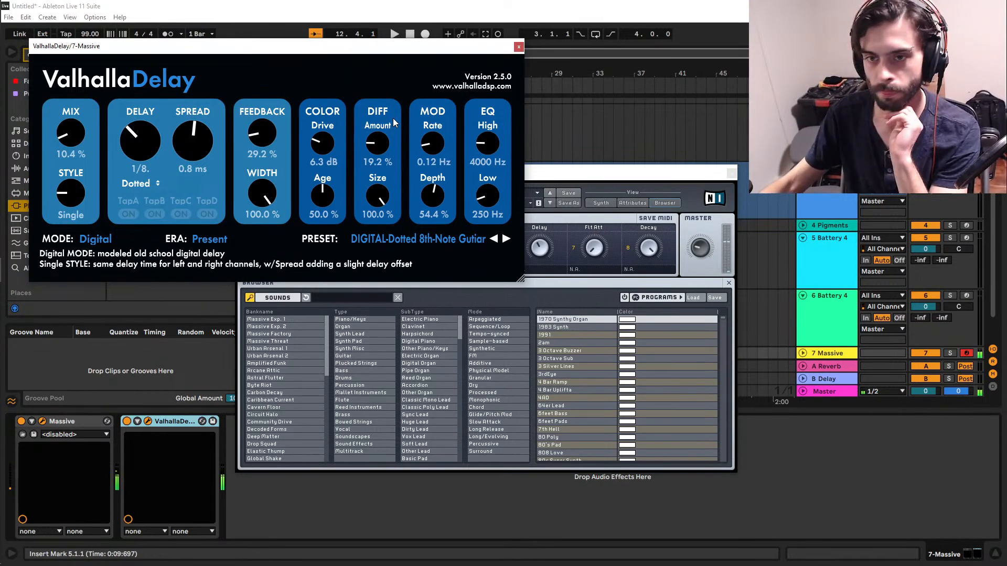
pyautogui.click(518, 46)
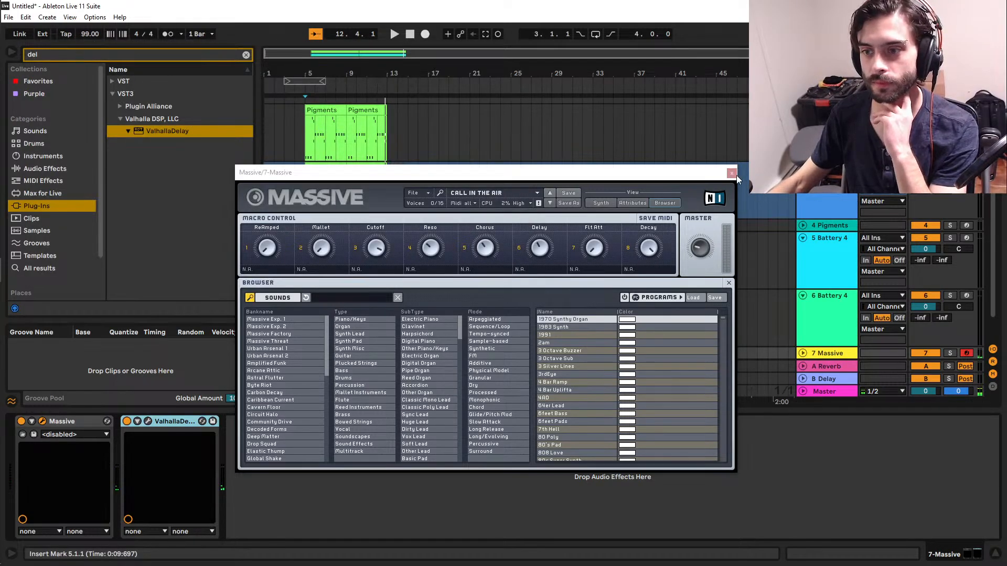
pyautogui.click(731, 173)
# Record the lead melody on the 7 Massive track from bar 4 to just past bar 9.
pyautogui.scroll(-2, 394, 307)
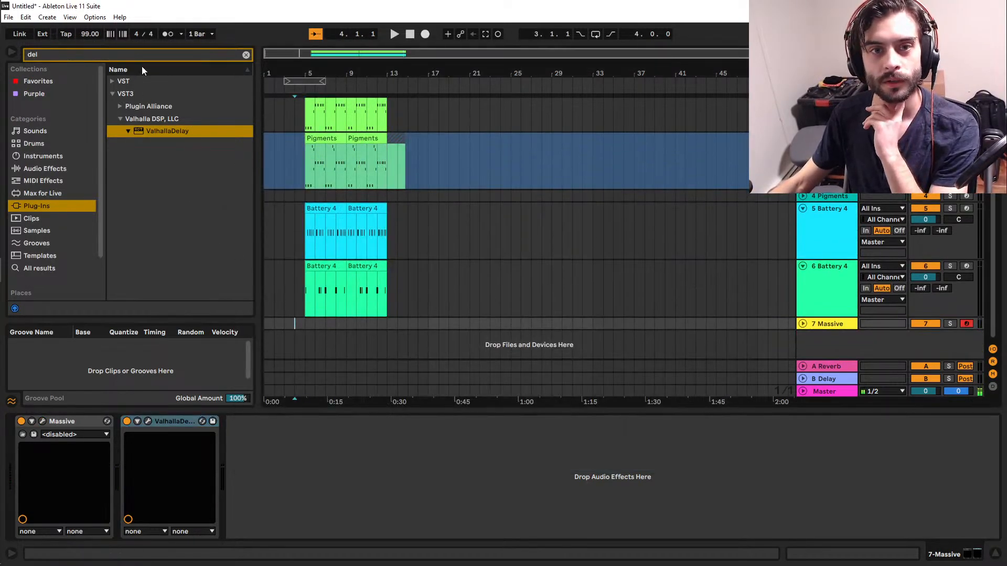
pyautogui.press('F9')
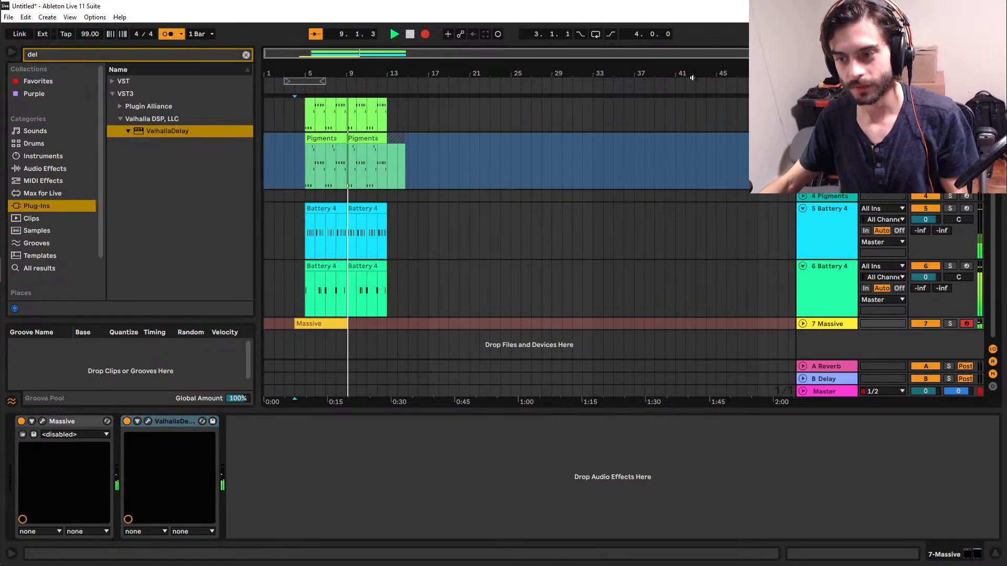
pyautogui.press('space')
# Expand the 7 Massive track, open the recorded clip in the note editor and select all its notes.
pyautogui.click(802, 324)
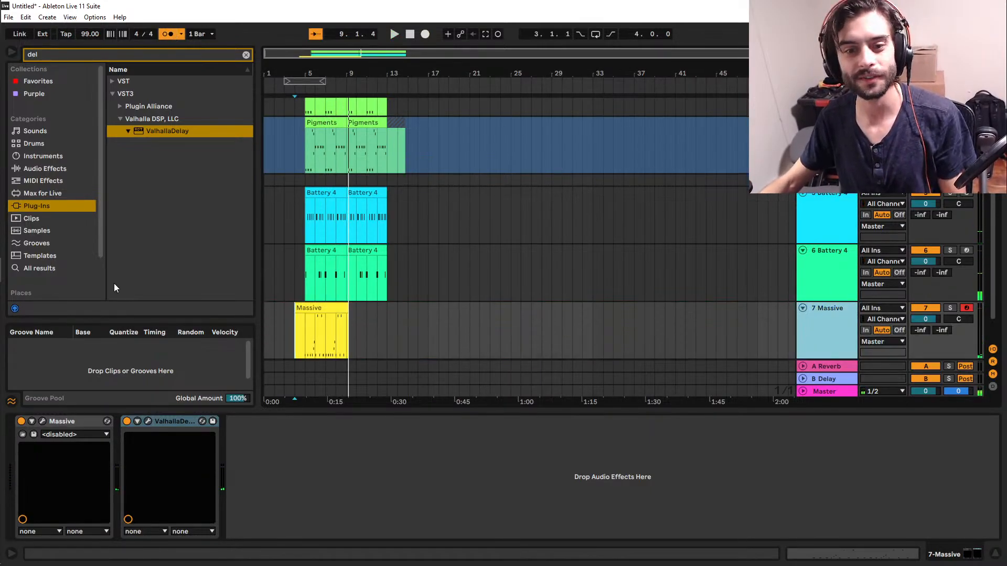
pyautogui.doubleClick(298, 321)
pyautogui.hotkey('ctrl', 'a')
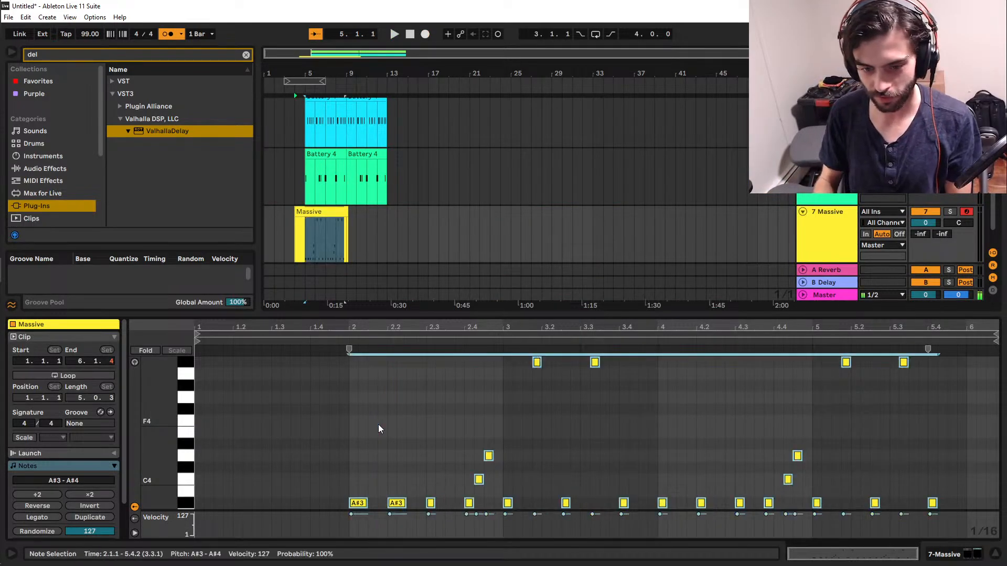
# Move the A#3 note at beat 2.4 of the Massive clip one sixteenth earlier and play the phrase back.
pyautogui.click(336, 380)
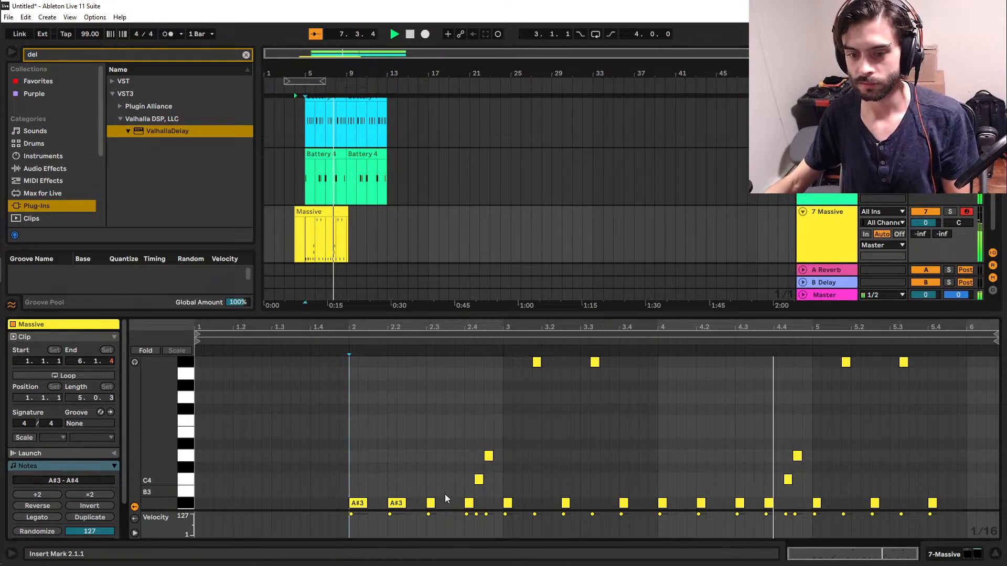
pyautogui.press('space')
pyautogui.moveTo(468, 503); pyautogui.dragTo(459, 504)
pyautogui.click(329, 470)
pyautogui.press('space')
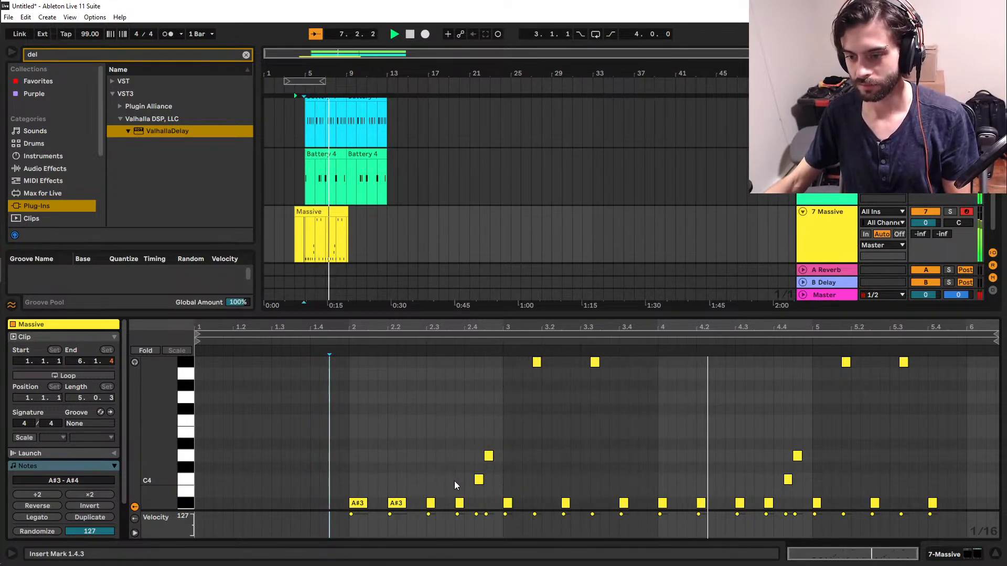
pyautogui.press('space')
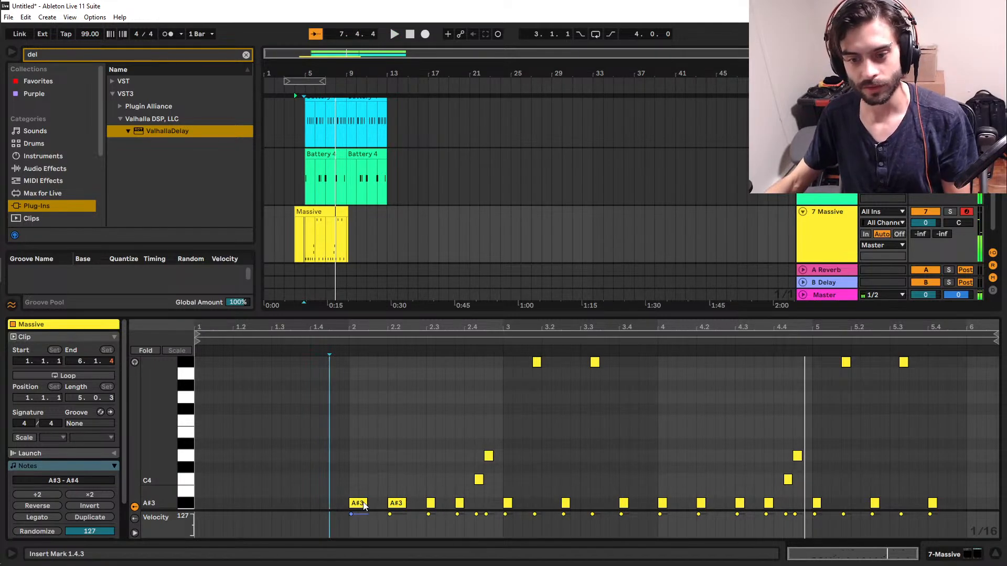
# Copy the clip's first A#3 note to 2.3.1, then copy the first three A#3 notes of bar 2 to bar 4.
pyautogui.moveTo(361, 503); pyautogui.dragTo(441, 501)
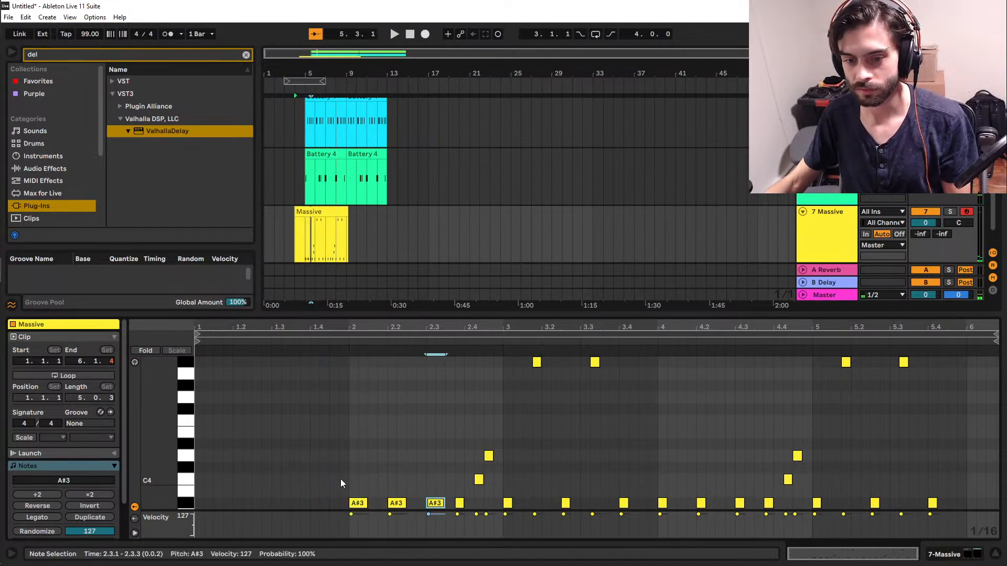
pyautogui.moveTo(331, 486); pyautogui.dragTo(431, 523)
pyautogui.moveTo(351, 508); pyautogui.dragTo(668, 506)
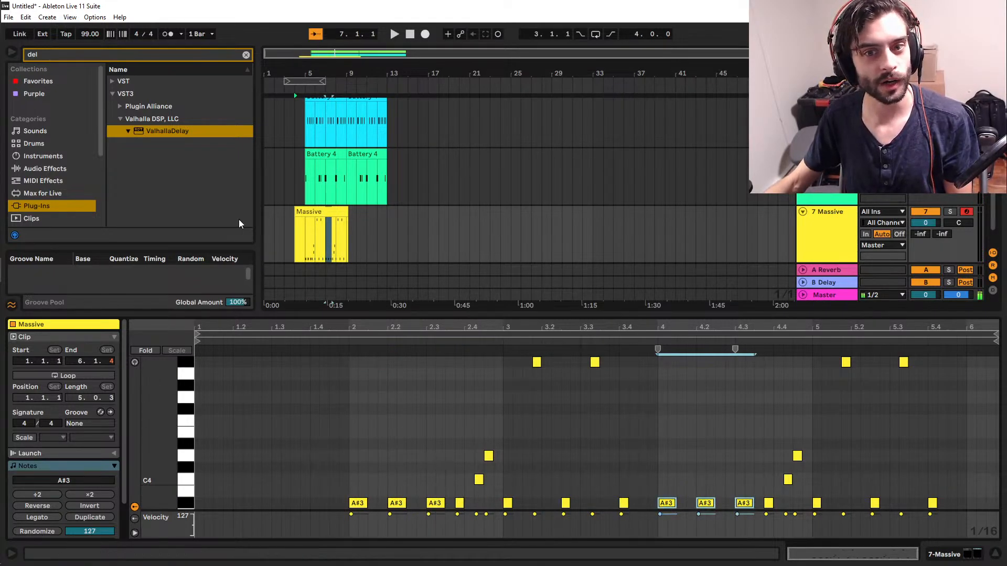
# Play the Massive part from bar 5, trim off its lead-in before bar 5 and duplicate the four bars to bar 9.
pyautogui.click(302, 237)
pyautogui.press('space')
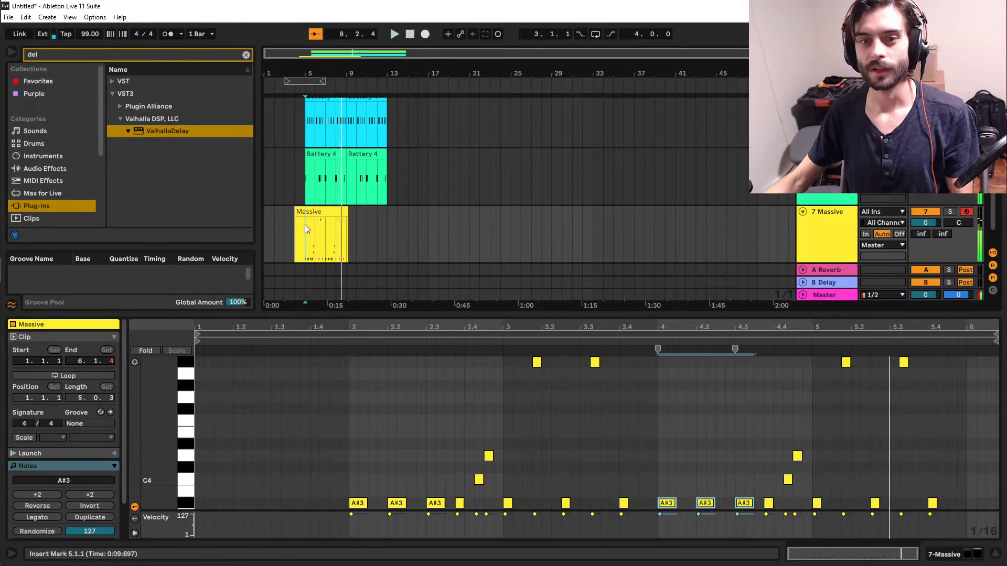
pyautogui.press('space')
pyautogui.moveTo(304, 224); pyautogui.dragTo(345, 239)
pyautogui.press('Delete')
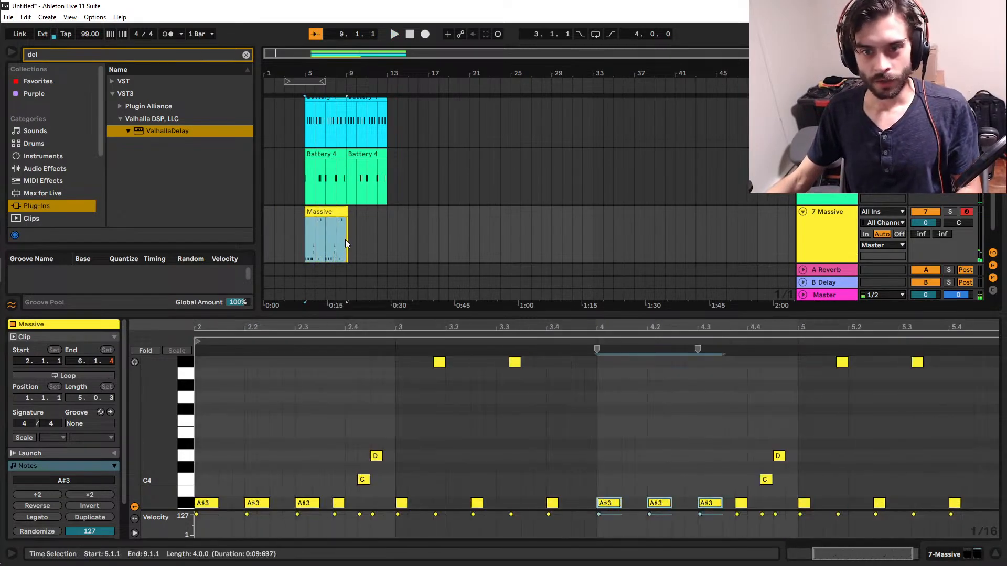
pyautogui.hotkey('ctrl', 'd')
# Hide the Massive clip's note editor to show the full arrangement, and switch to OBS Studio.
pyautogui.click(306, 225)
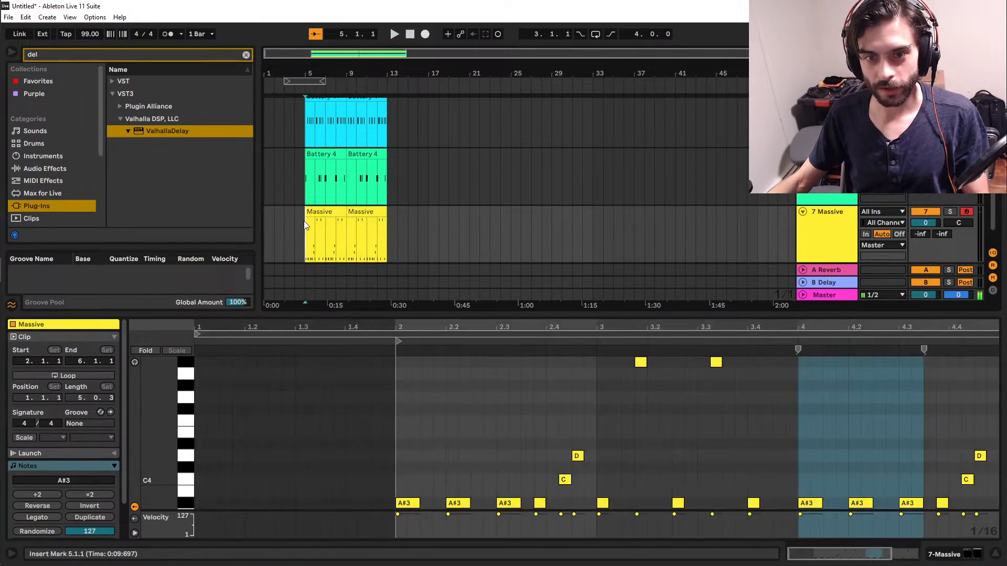
pyautogui.doubleClick(403, 313)
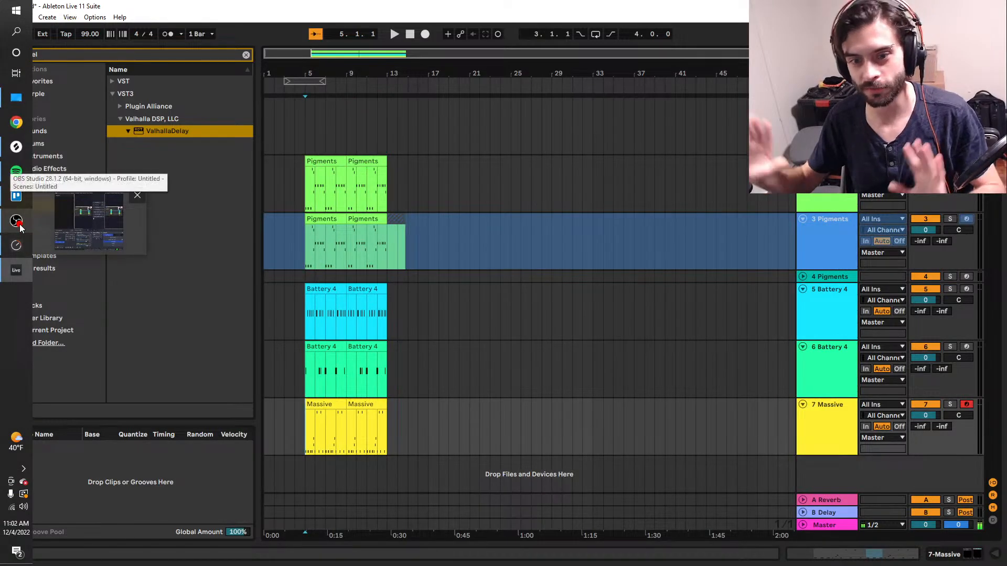
pyautogui.click(19, 223)
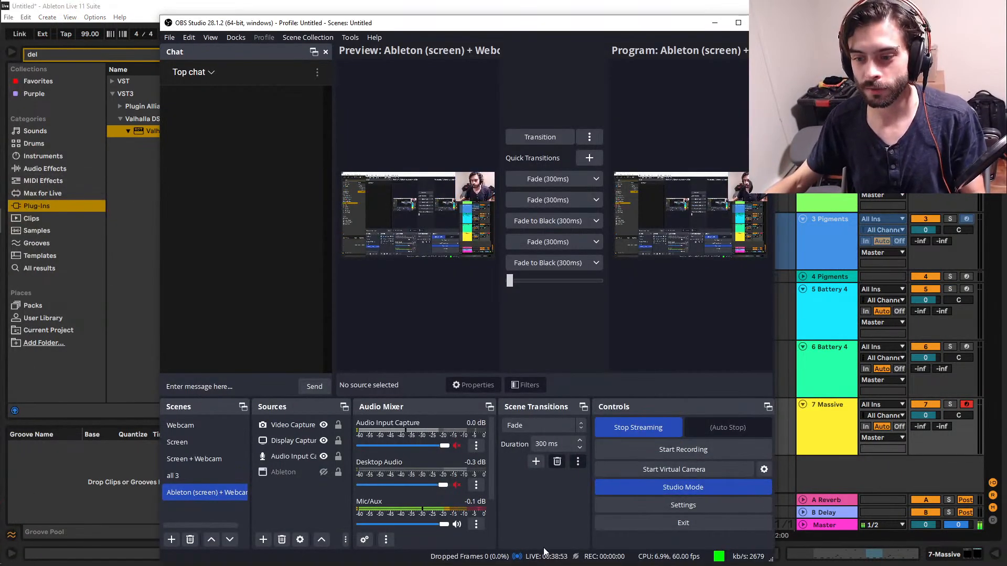